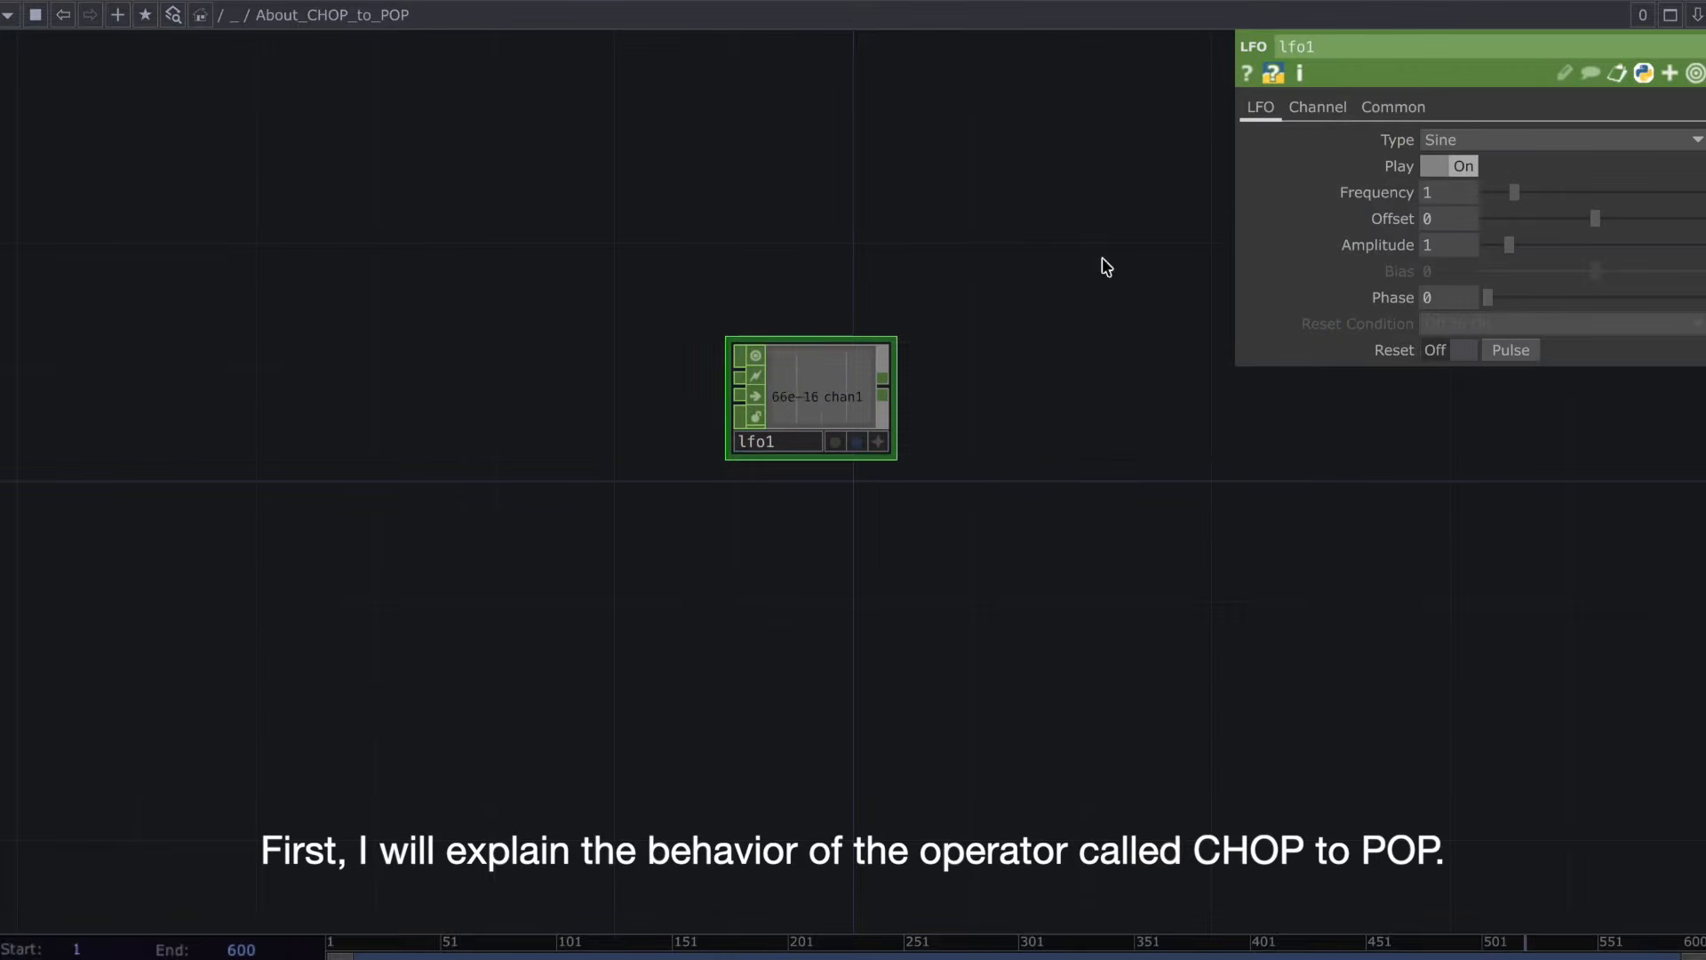
Set the LFO CHOP's type to Ramp and name its channel x.
click(1440, 141)
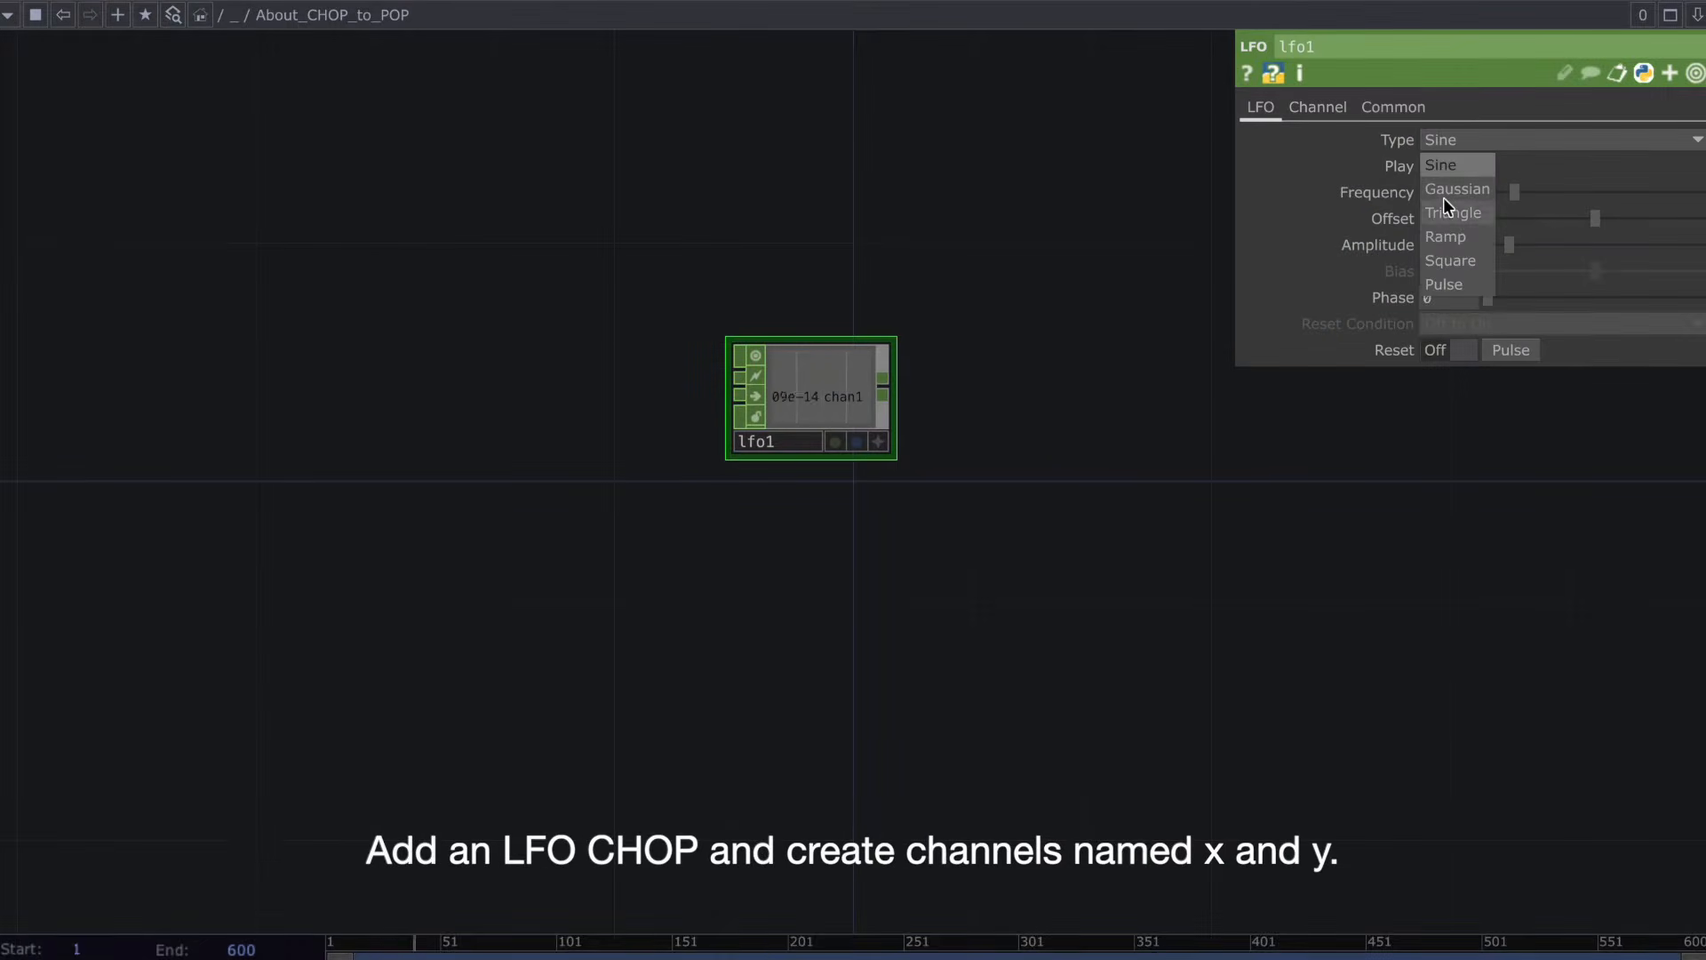
click(1318, 107)
click(1472, 135)
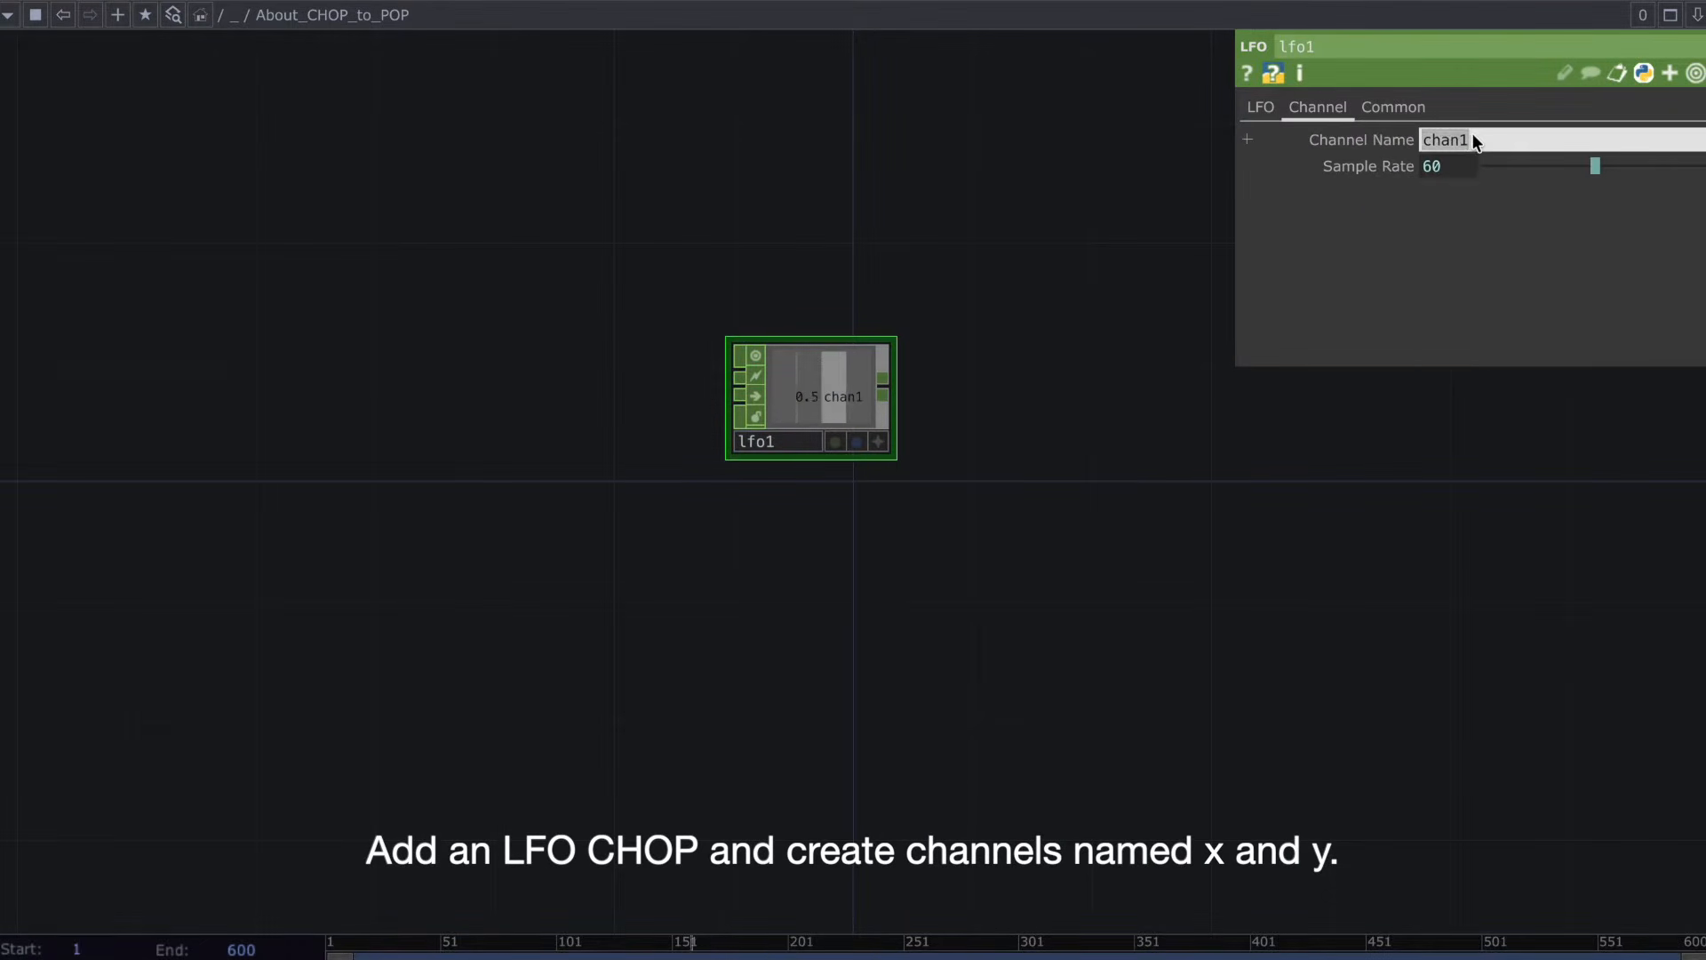
text(x)
key(Return)
Duplicate the LFO CHOP below the original and name the copy's channel y.
key(ctrl+c)
key(ctrl+v)
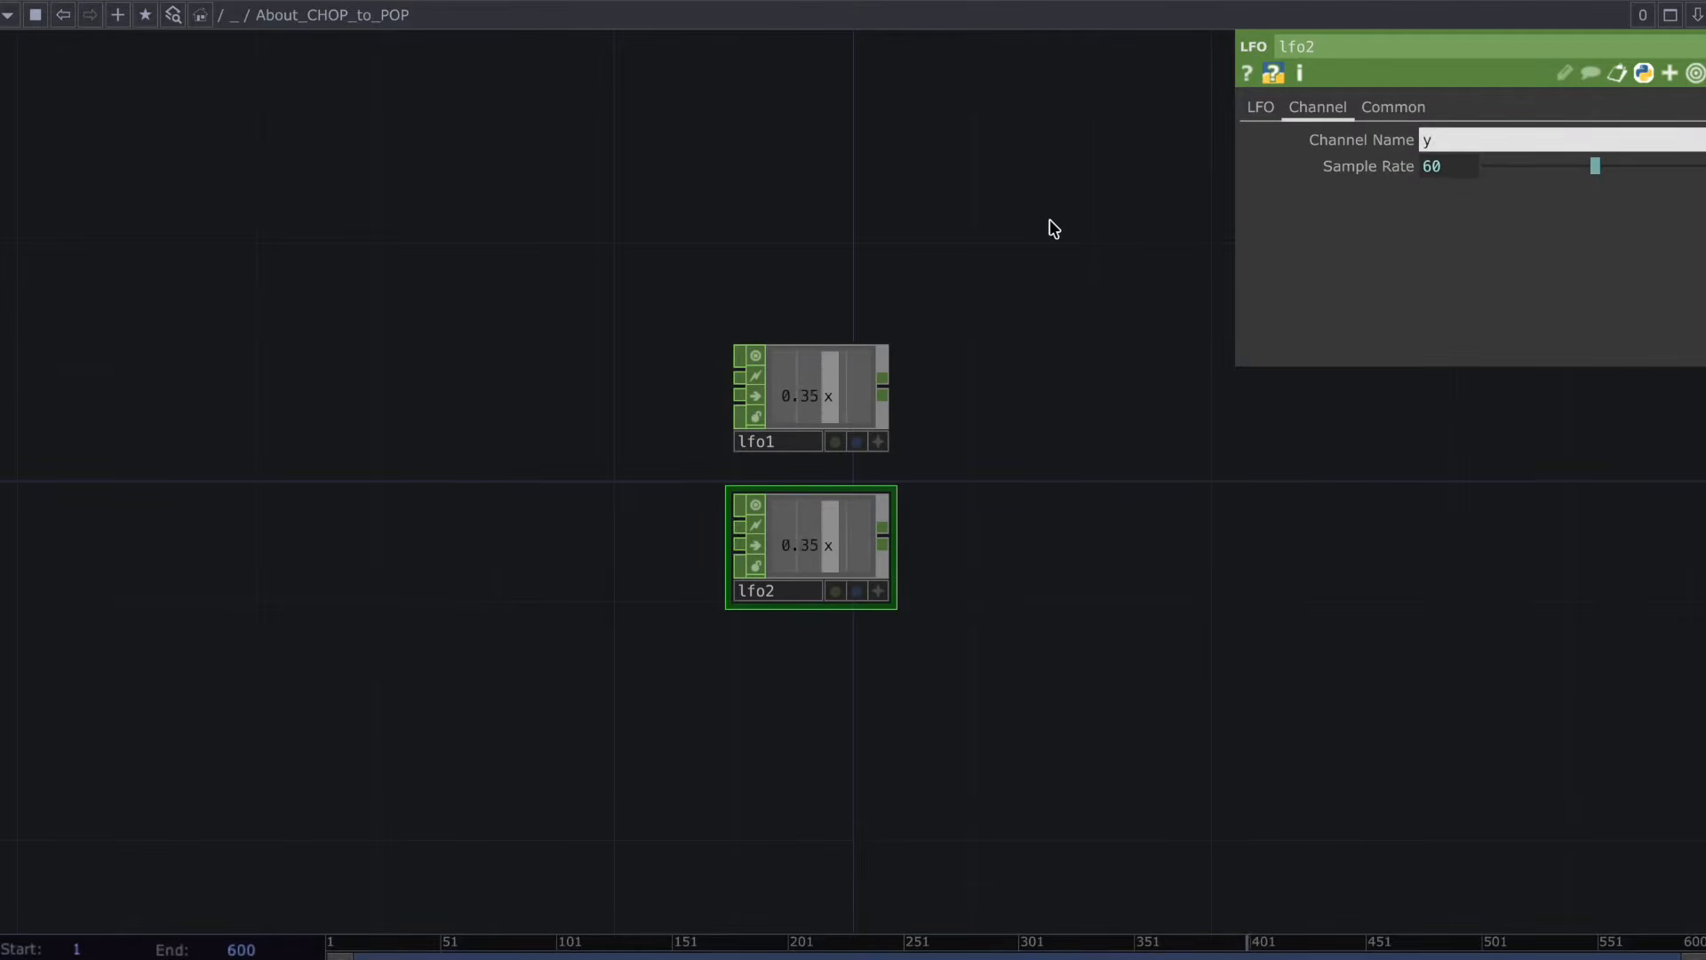
text(y)
key(Return)
Set the waveform type of the second LFO CHOP to Sine.
click(1260, 106)
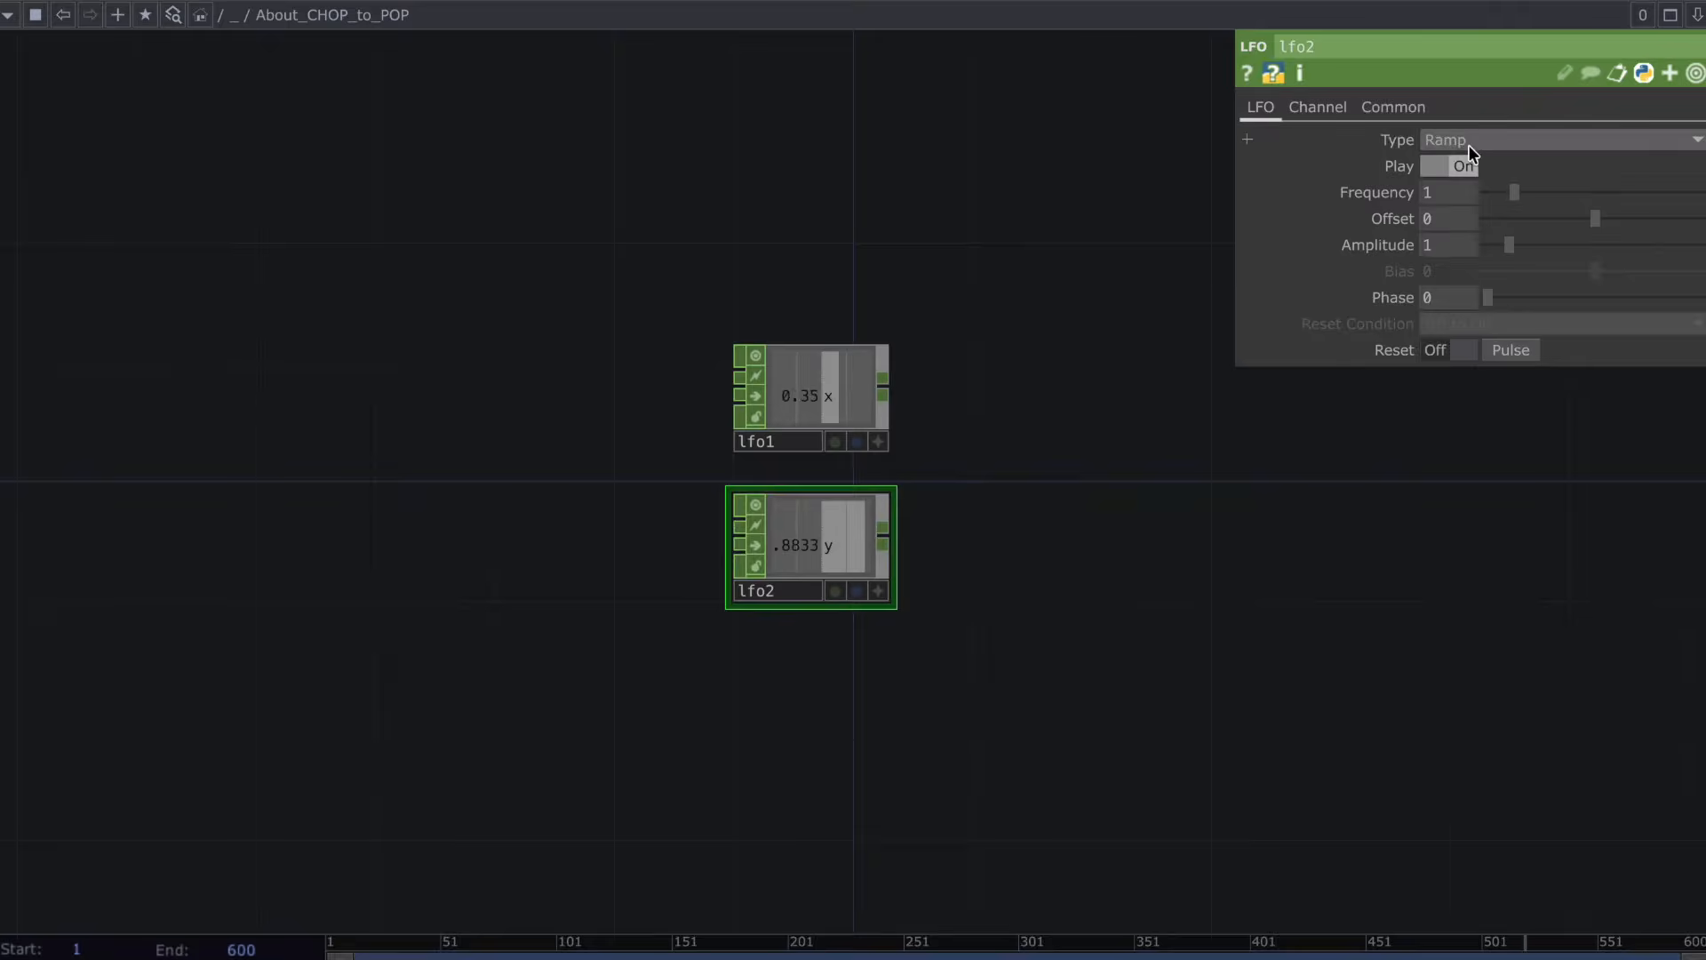
click(1467, 142)
click(1453, 162)
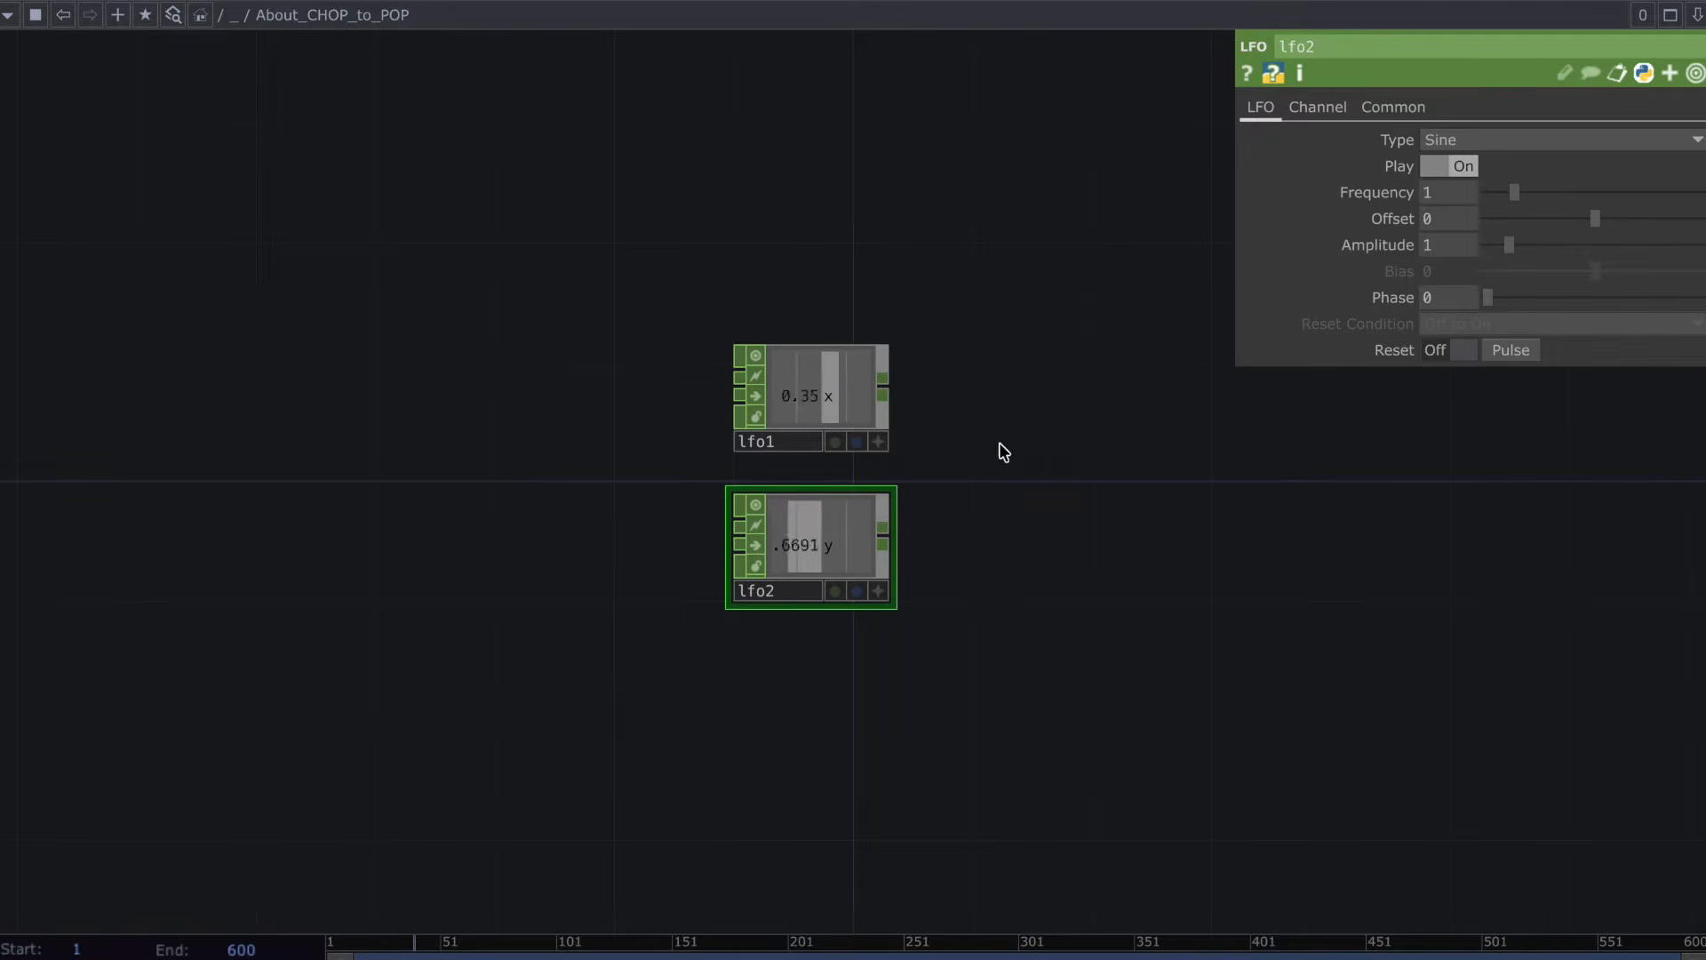
Add a Merge CHOP beside the two LFOs and connect both of them to its input.
key(Tab)
text(merge)
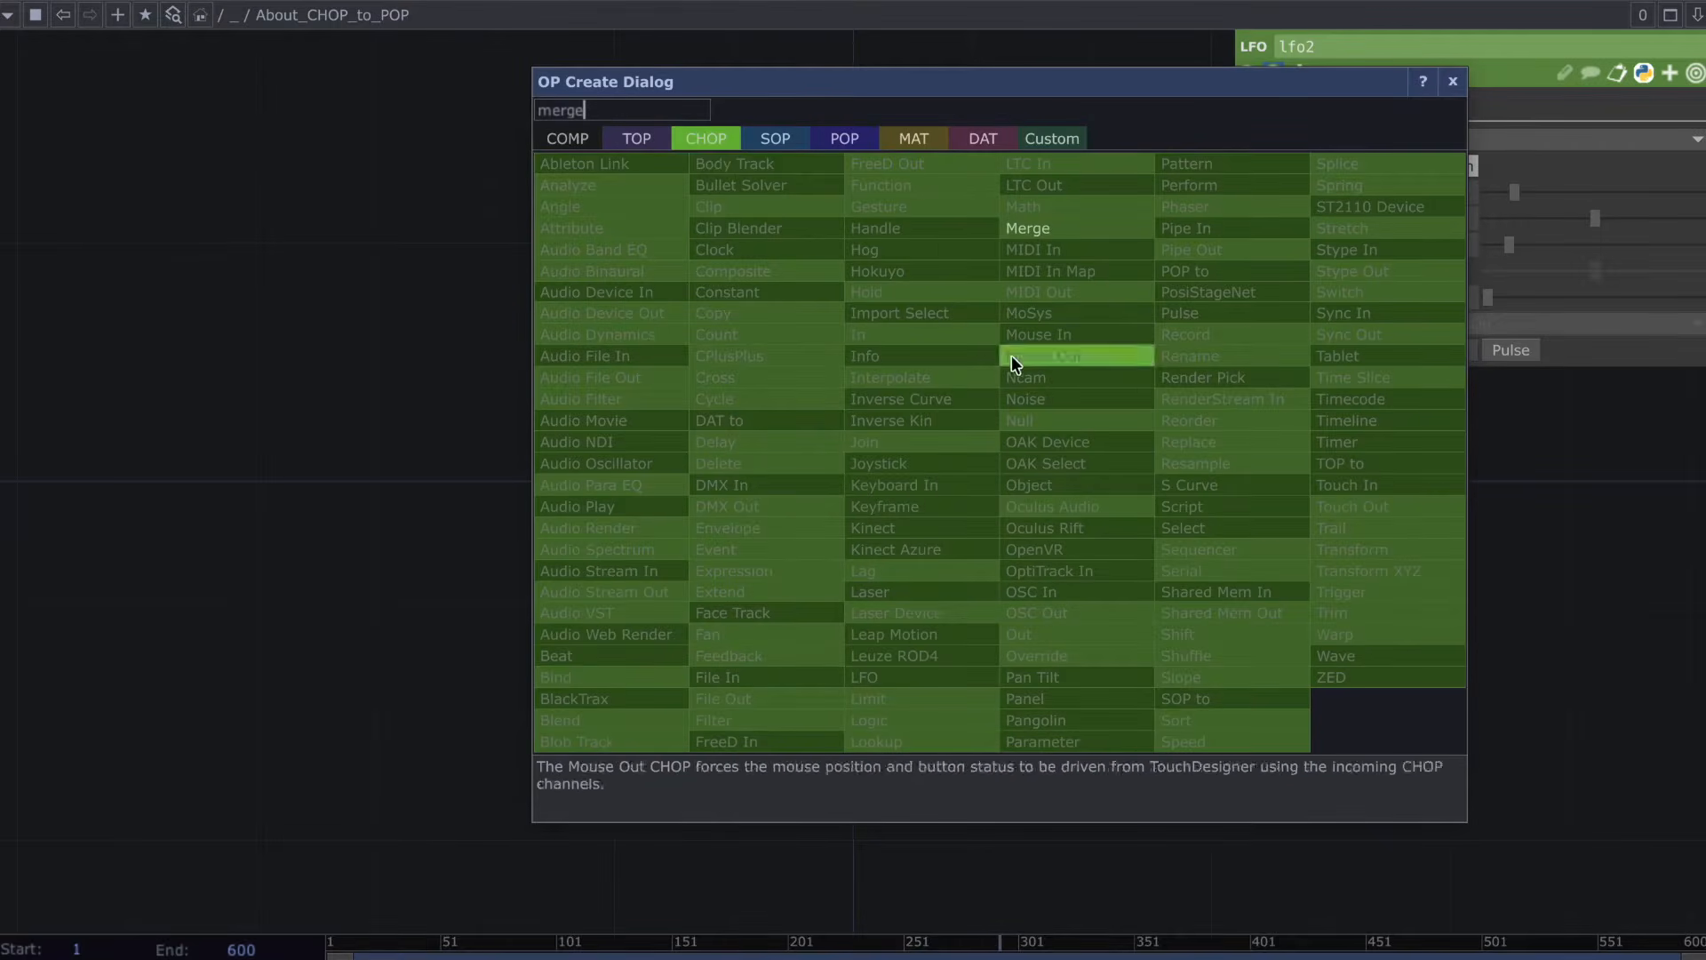
click(1022, 228)
click(1026, 533)
drag(882, 382, 978, 475)
drag(882, 531, 977, 477)
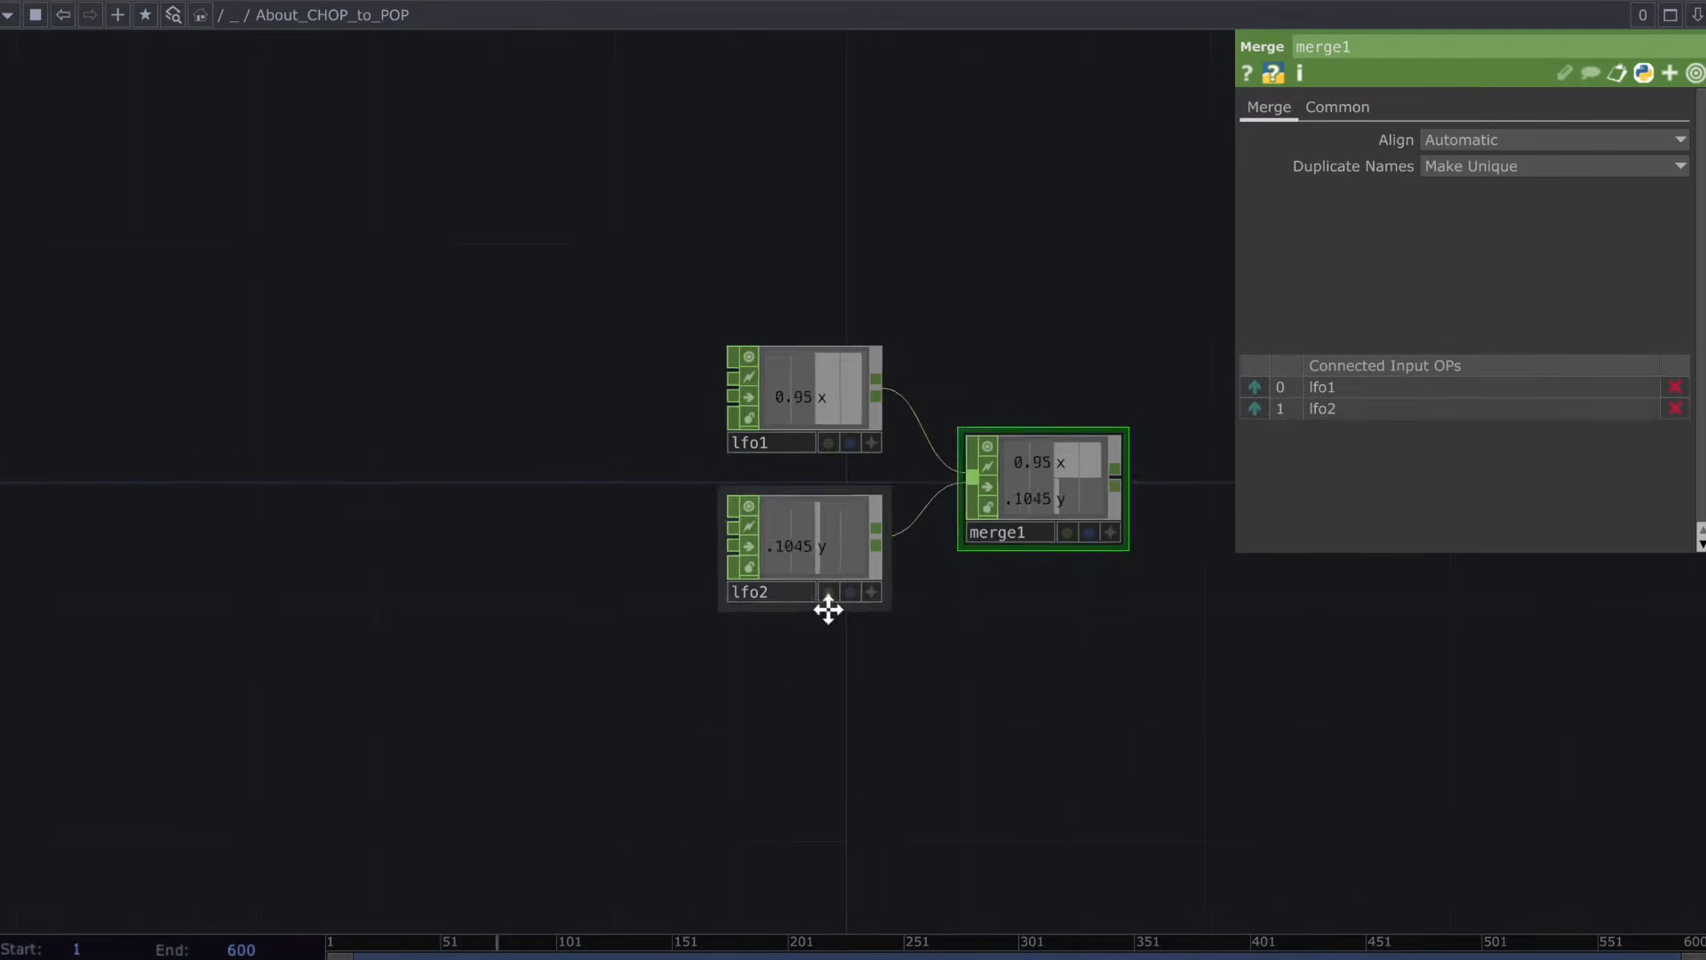
Add a Null CHOP connected to the output of the Merge CHOP.
drag(943, 602, 765, 632)
key(Tab)
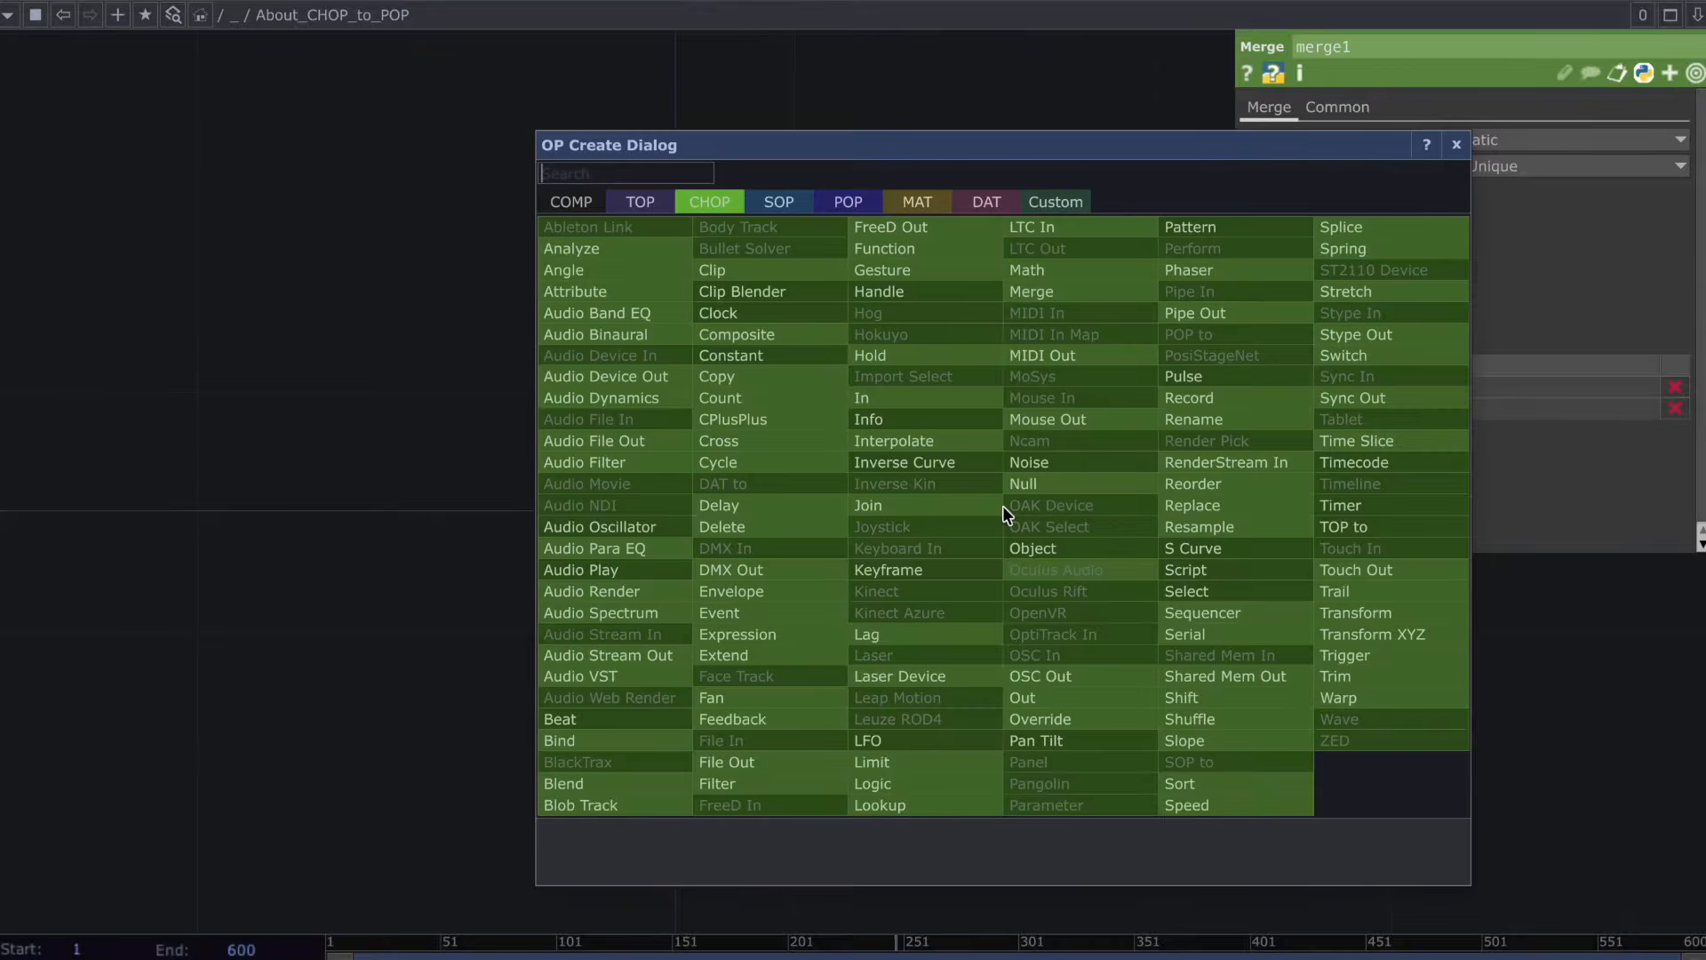
text(null)
key(Return)
click(1002, 505)
drag(1002, 505, 1032, 505)
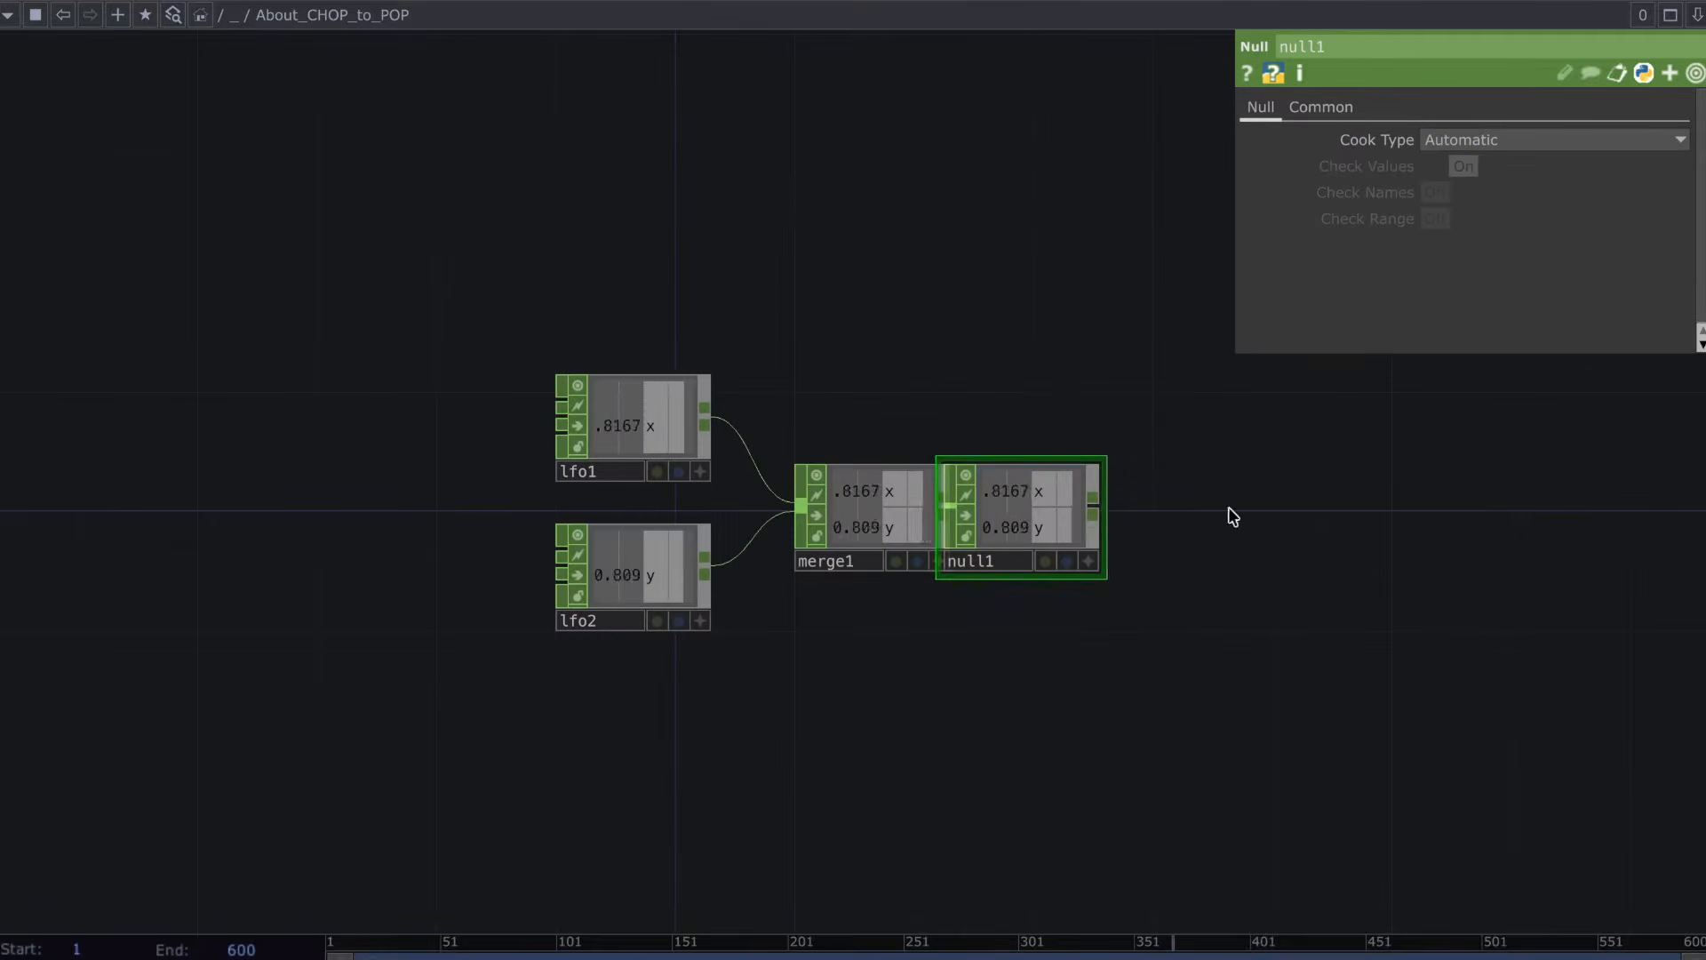
Add a CHOP to POP that references the Null CHOP and place it beside that node.
drag(1139, 512, 1079, 551)
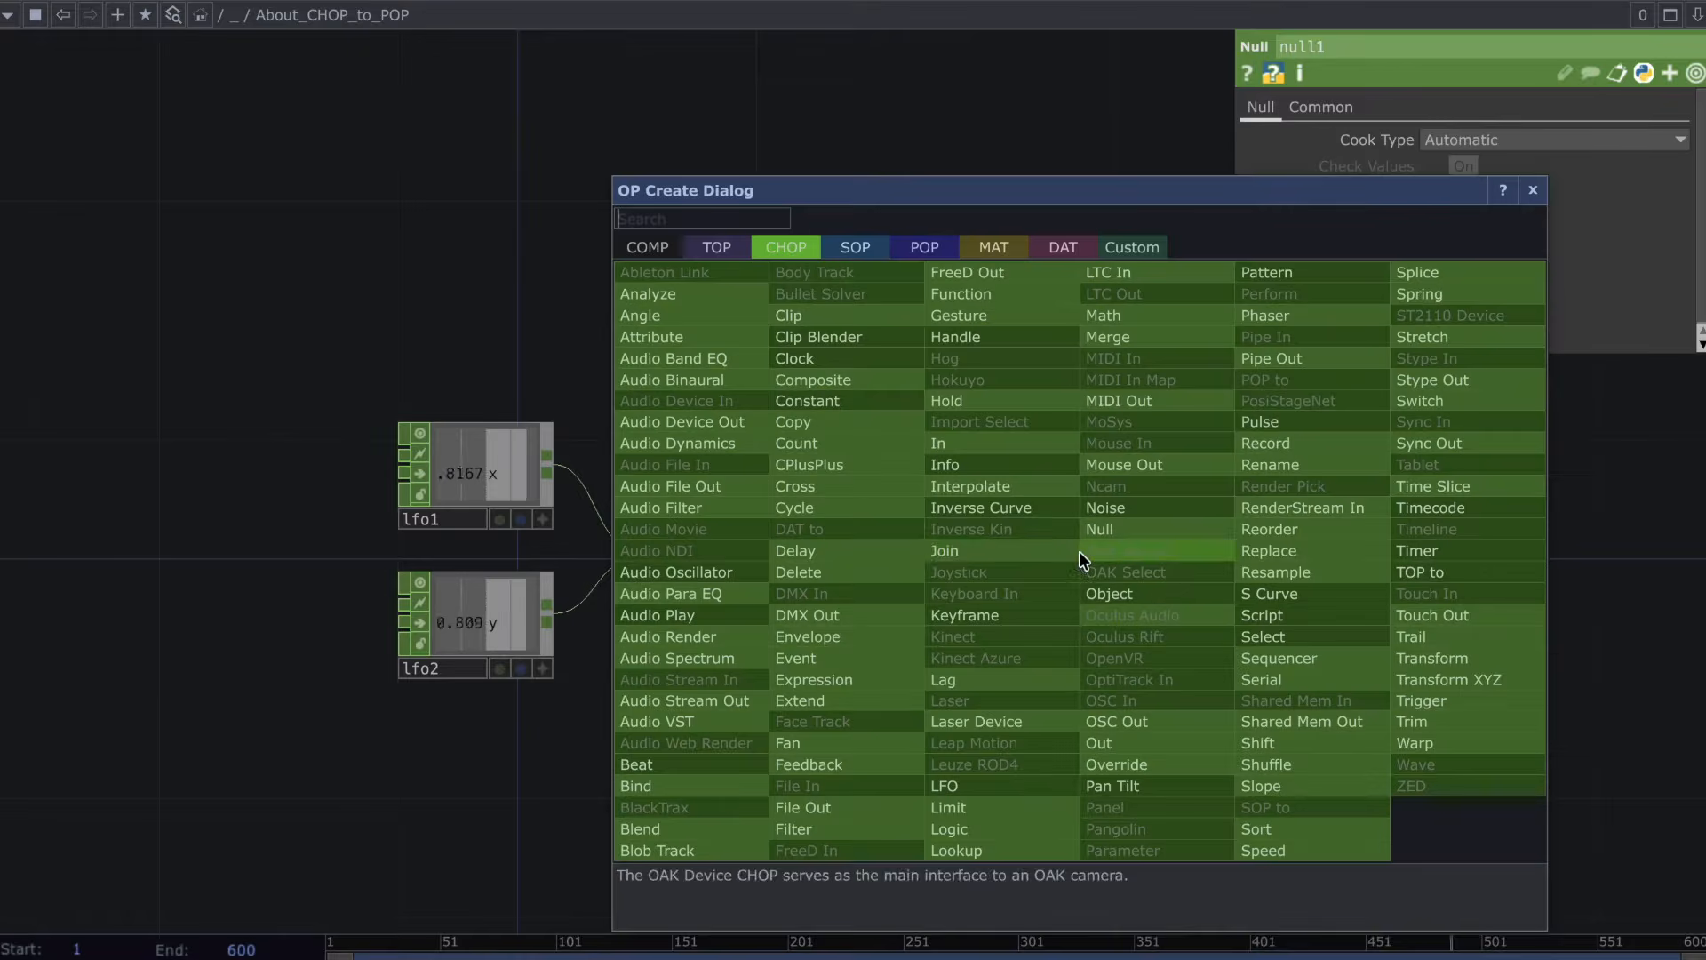
click(936, 244)
click(702, 292)
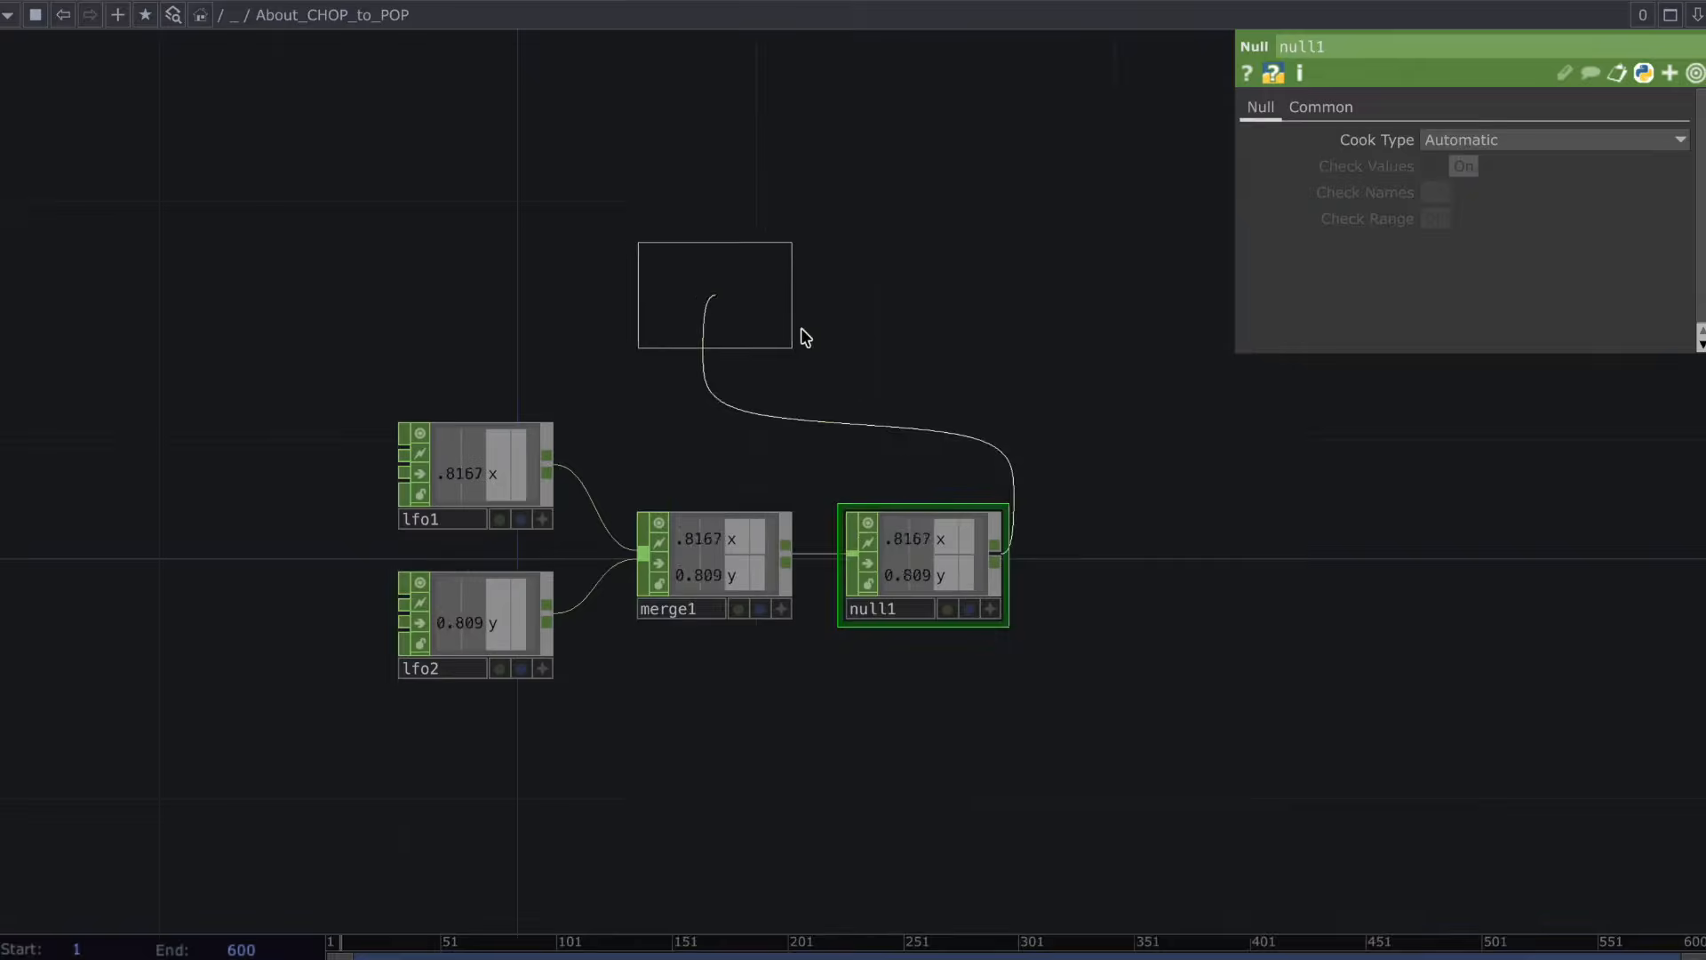
click(1120, 560)
Set the CHOP to POP's Channel Scope to the channels x and y.
drag(1098, 433, 973, 437)
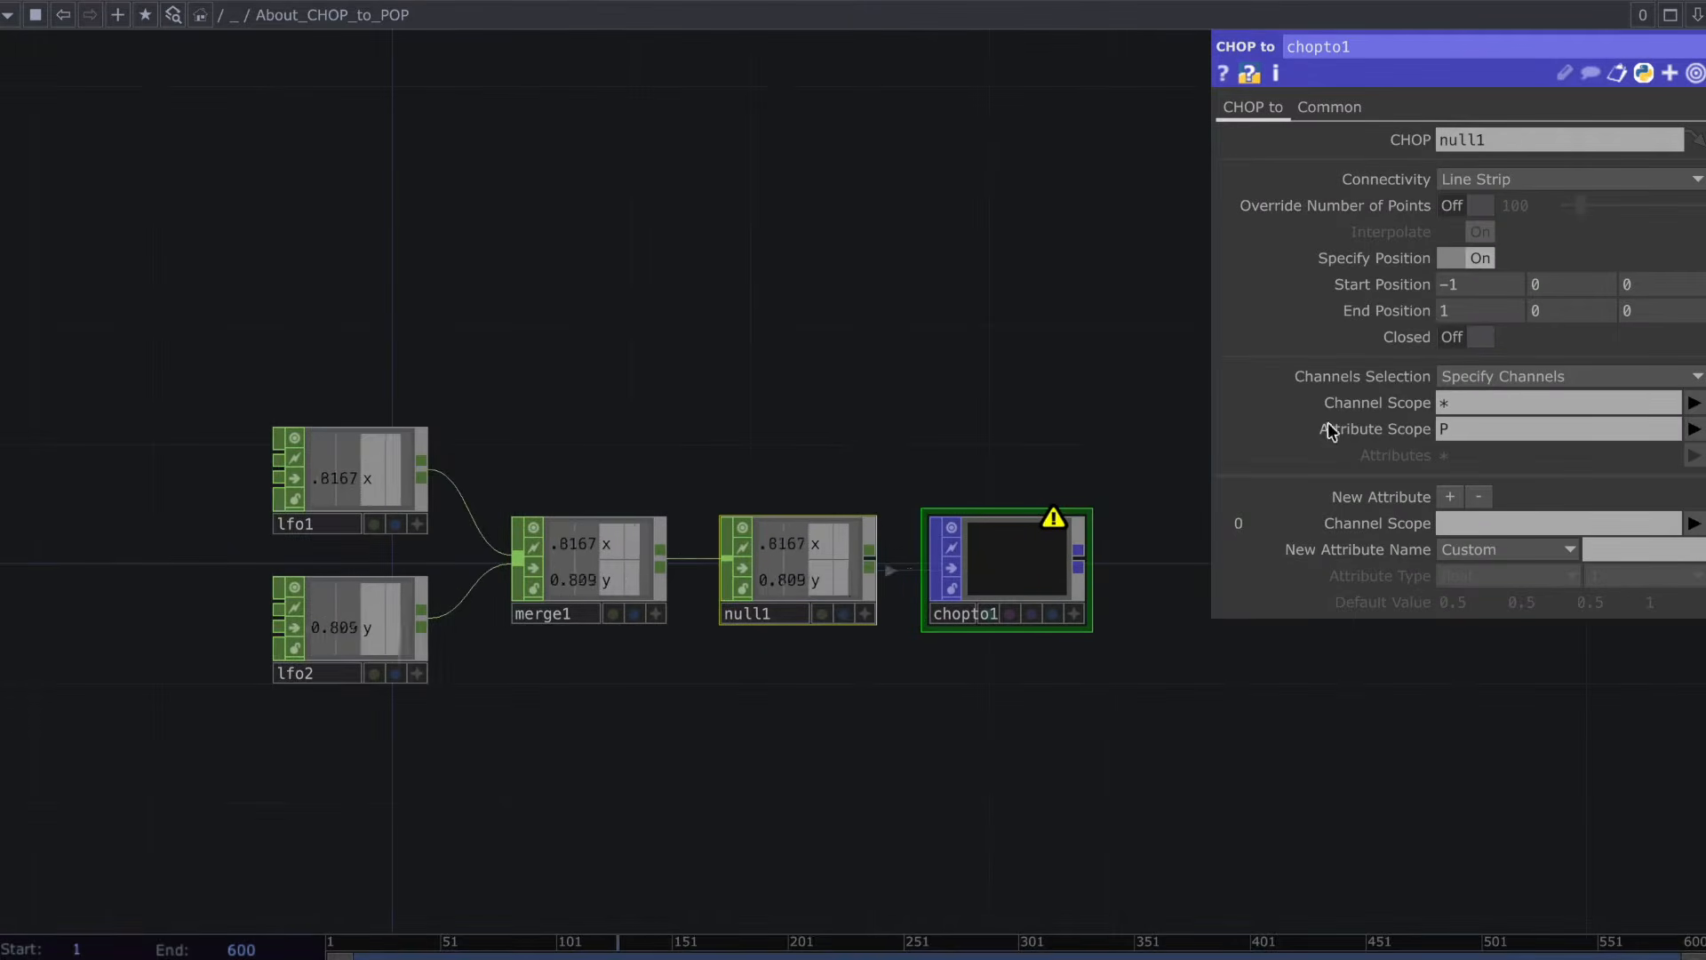
click(1690, 408)
click(1692, 452)
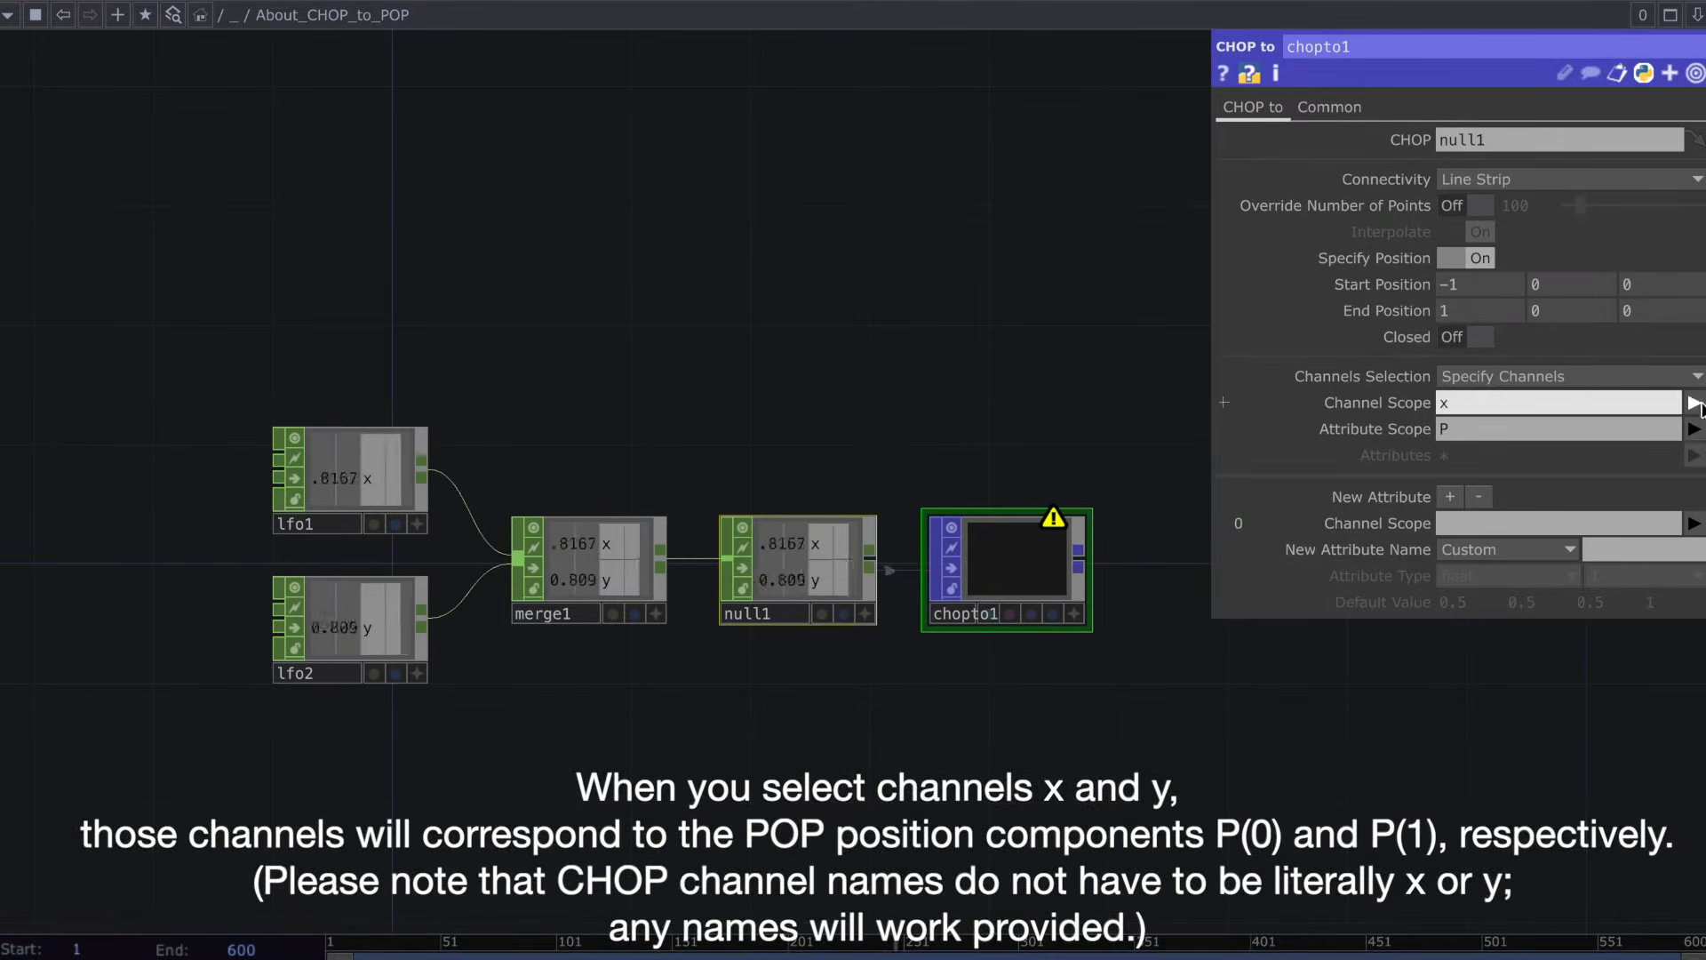
click(1692, 406)
click(1697, 470)
Set the CHOP to POP's Attribute Scope to P(0) P(1).
click(1694, 429)
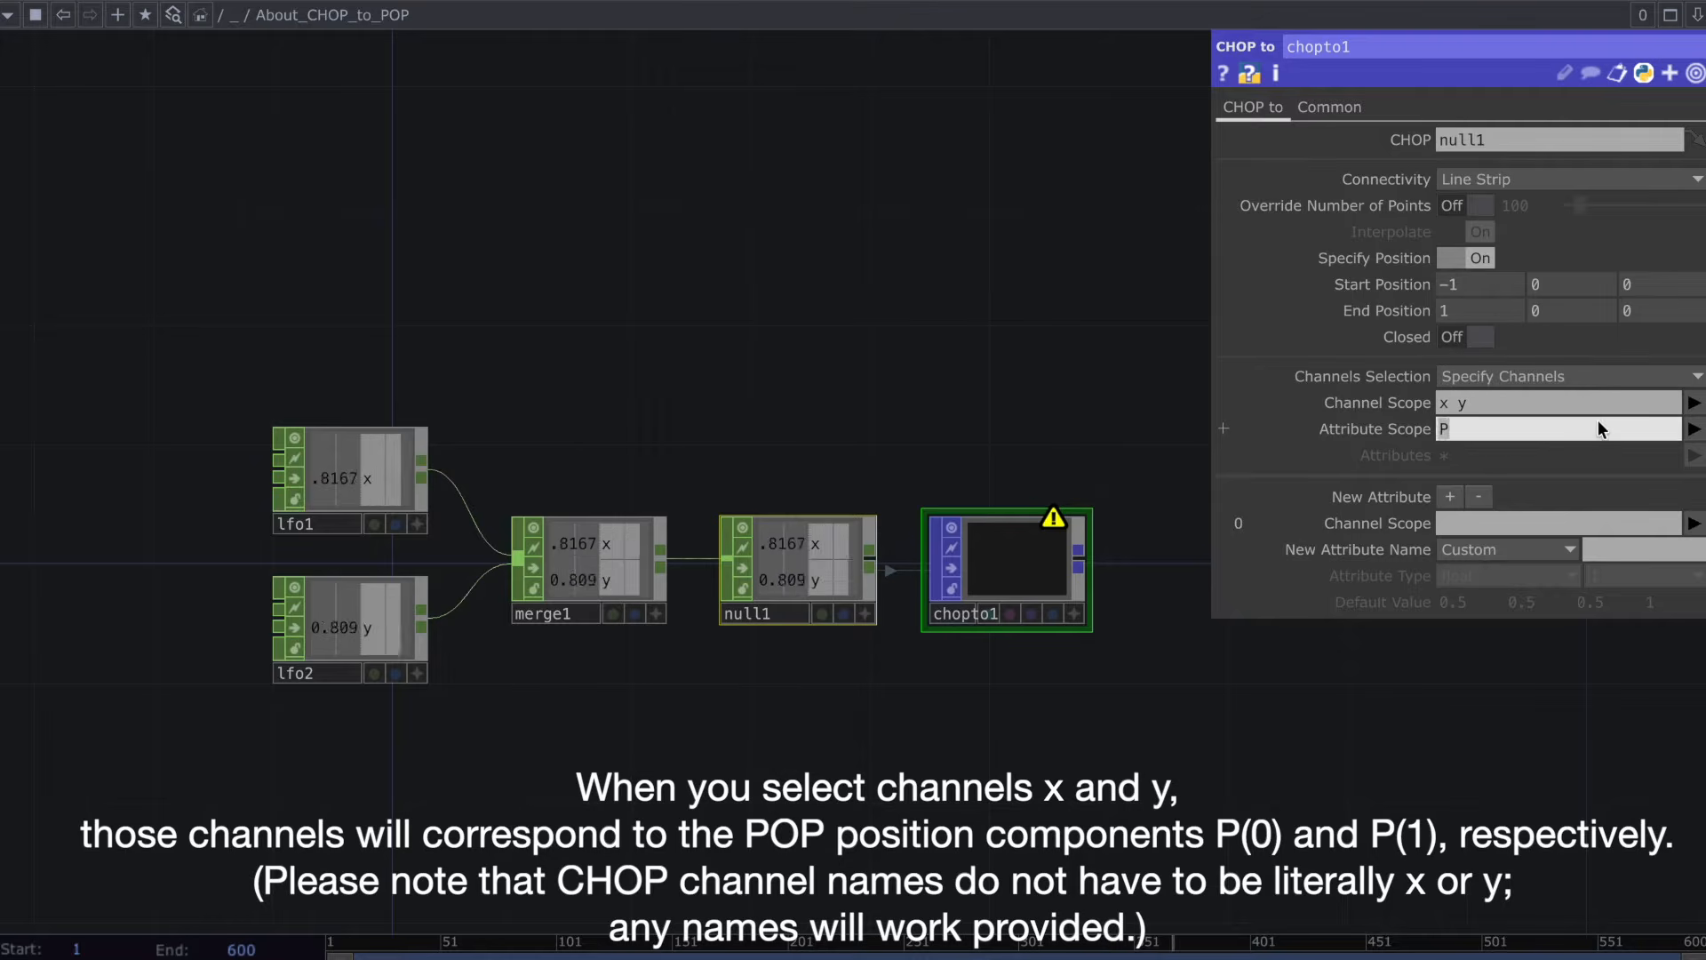
click(1660, 478)
click(1694, 429)
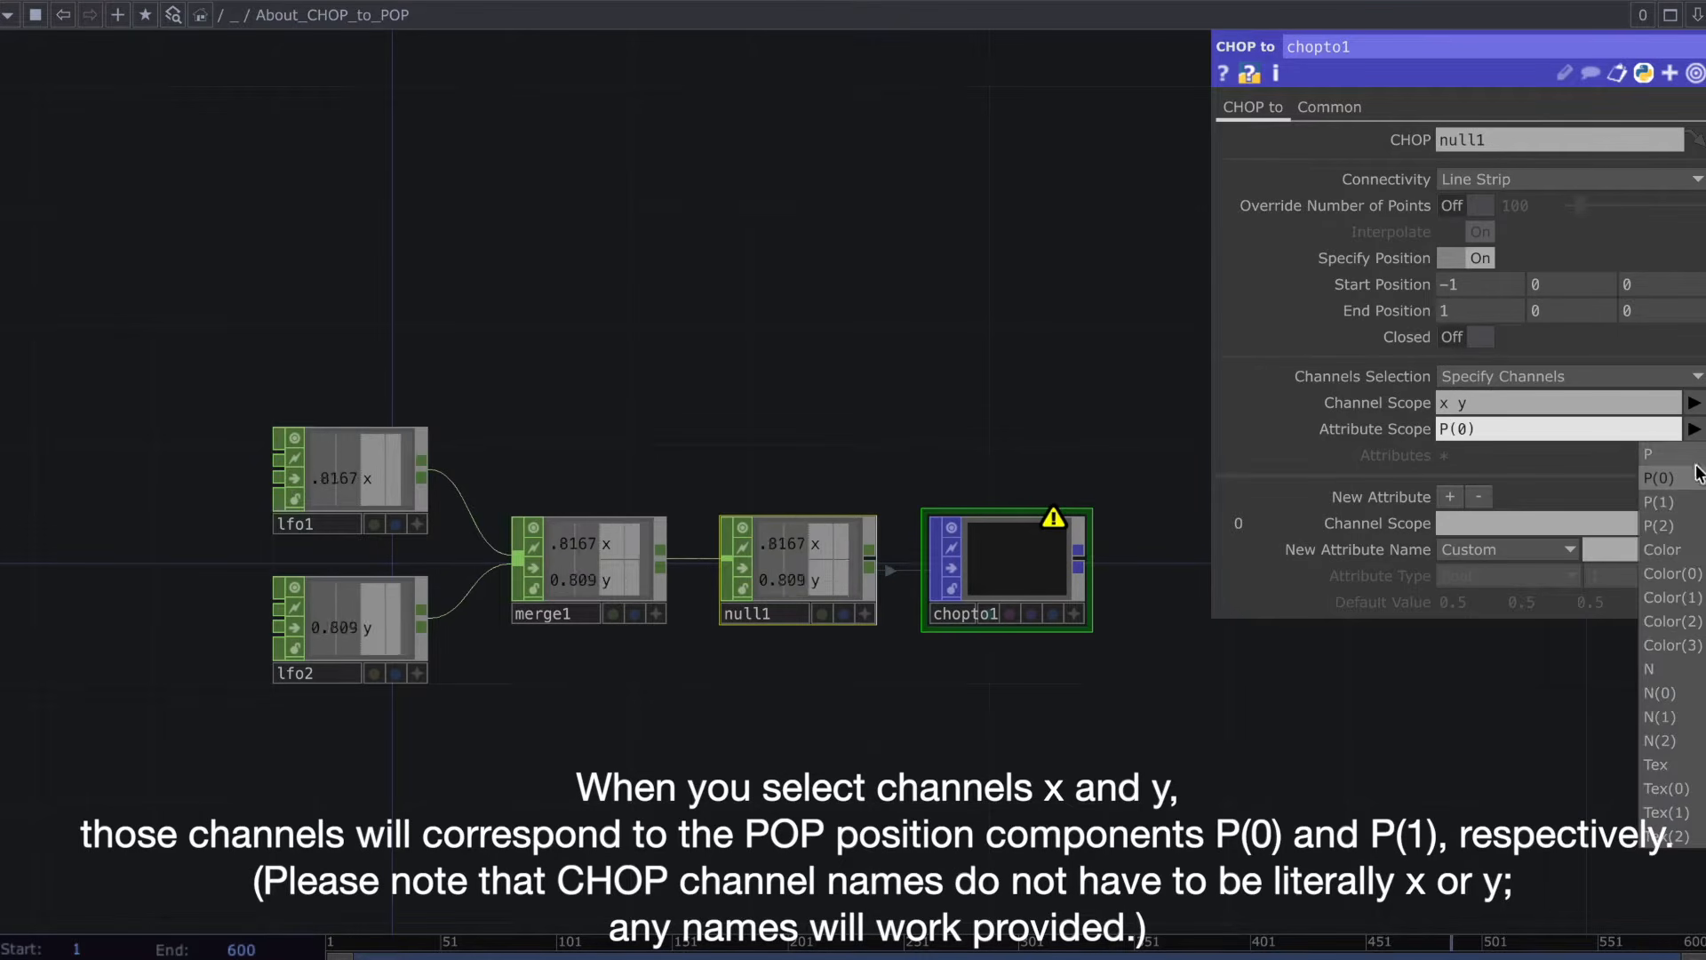
click(1660, 503)
Open the CHOP to POP's viewer in a separate window and place it over the lower part of the network.
scroll(1103, 542, up, 2)
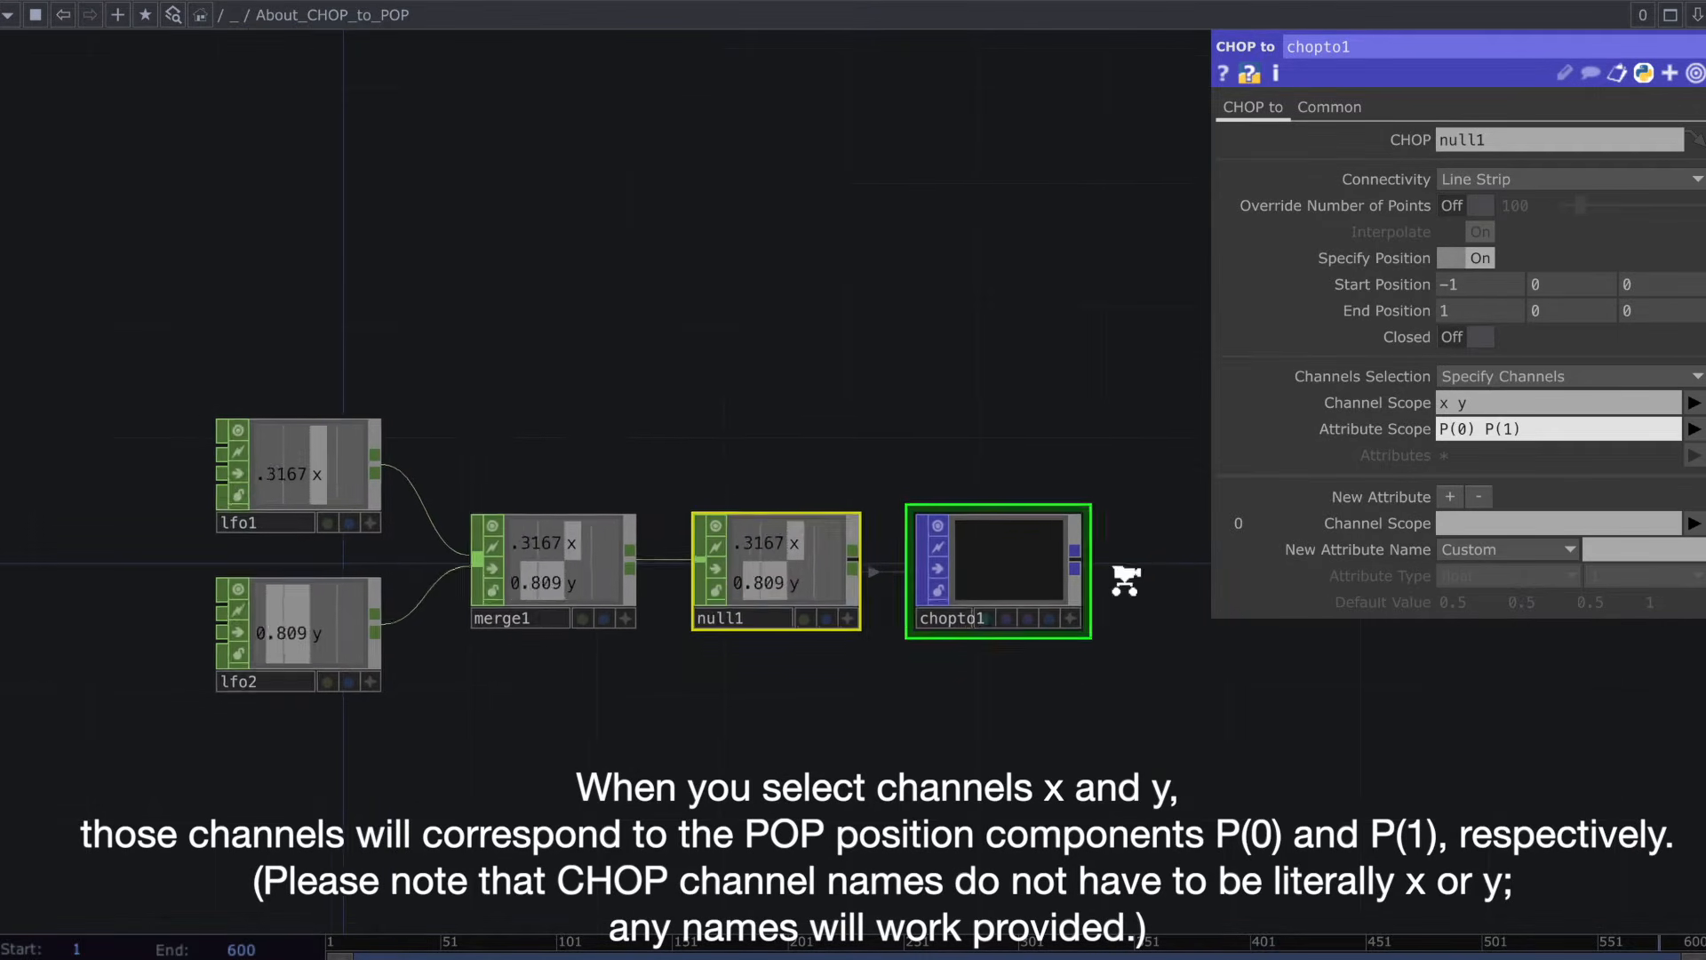
right_click(1061, 593)
click(1077, 584)
drag(1048, 409, 599, 543)
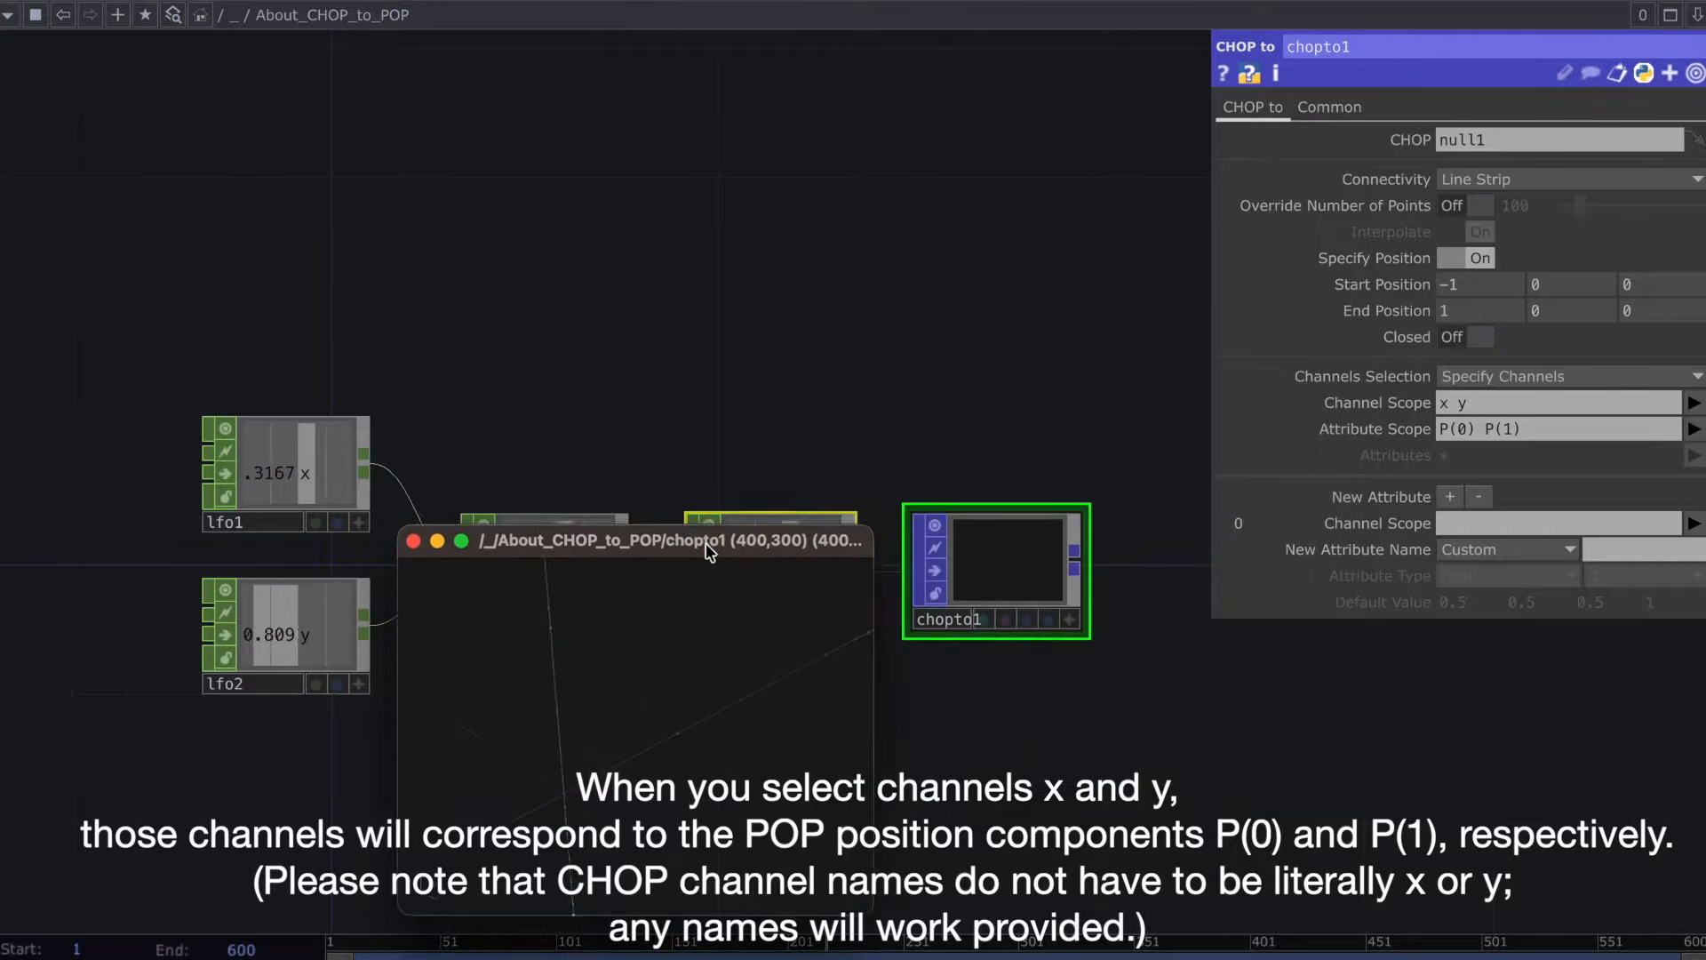
Choose an attribute text display for the CHOP to POP's viewer and look at the point along the axes.
right_click(1053, 614)
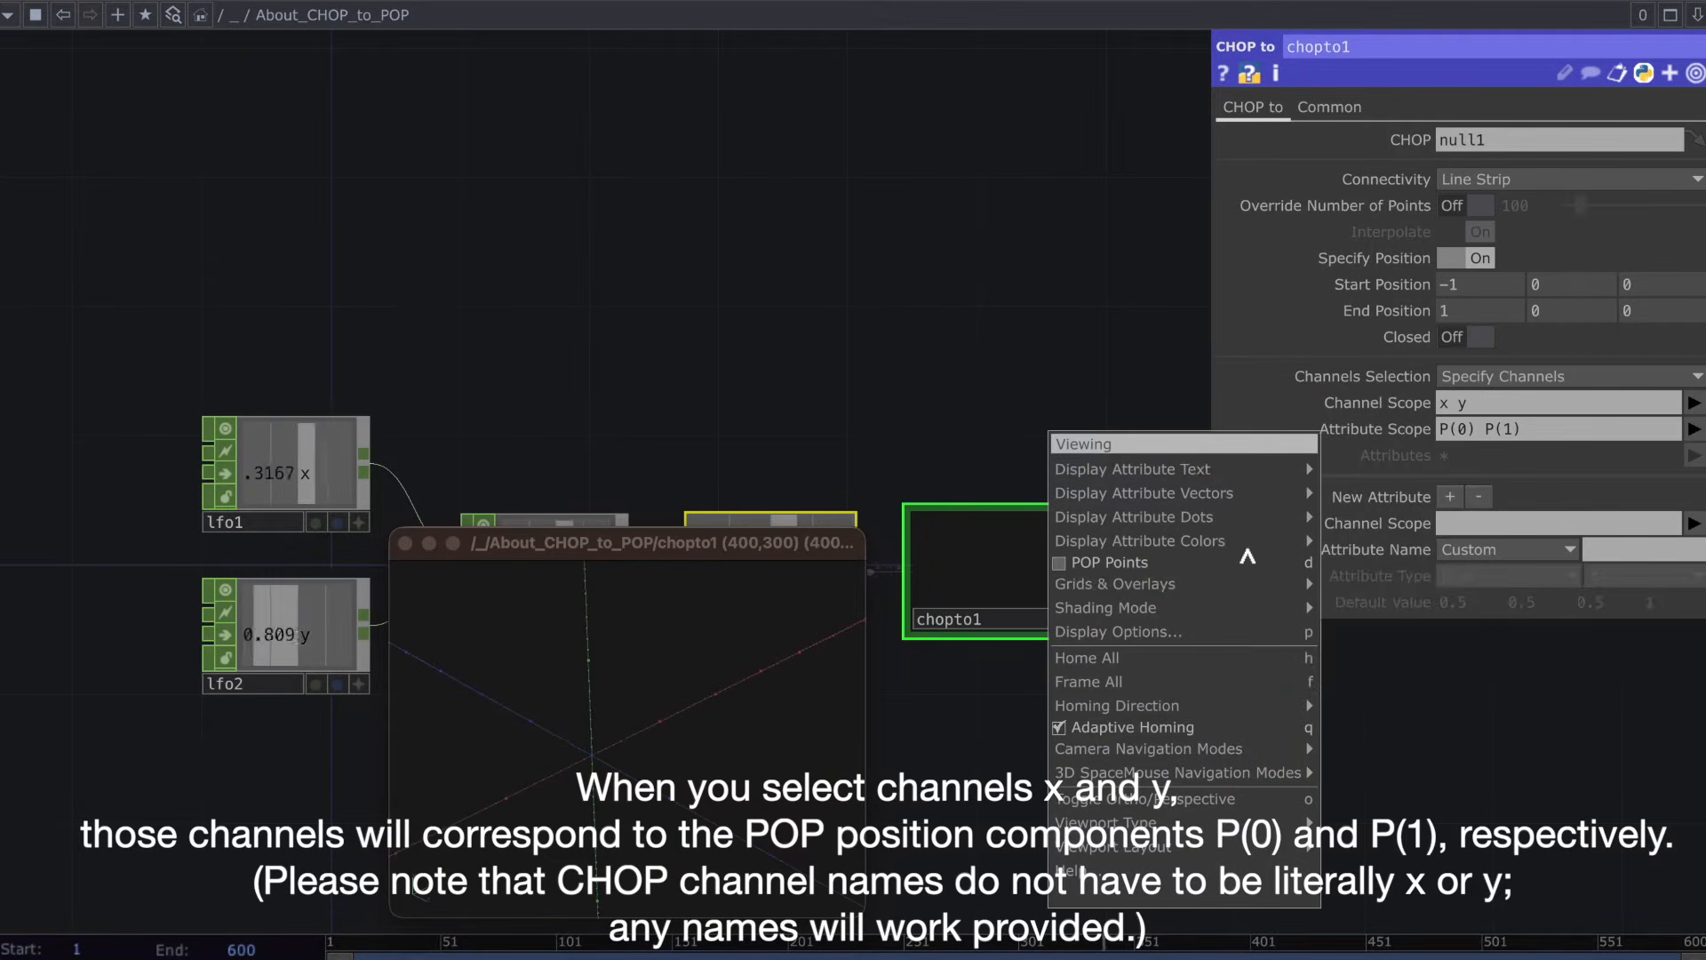
mouse_move(1155, 468)
click(1351, 487)
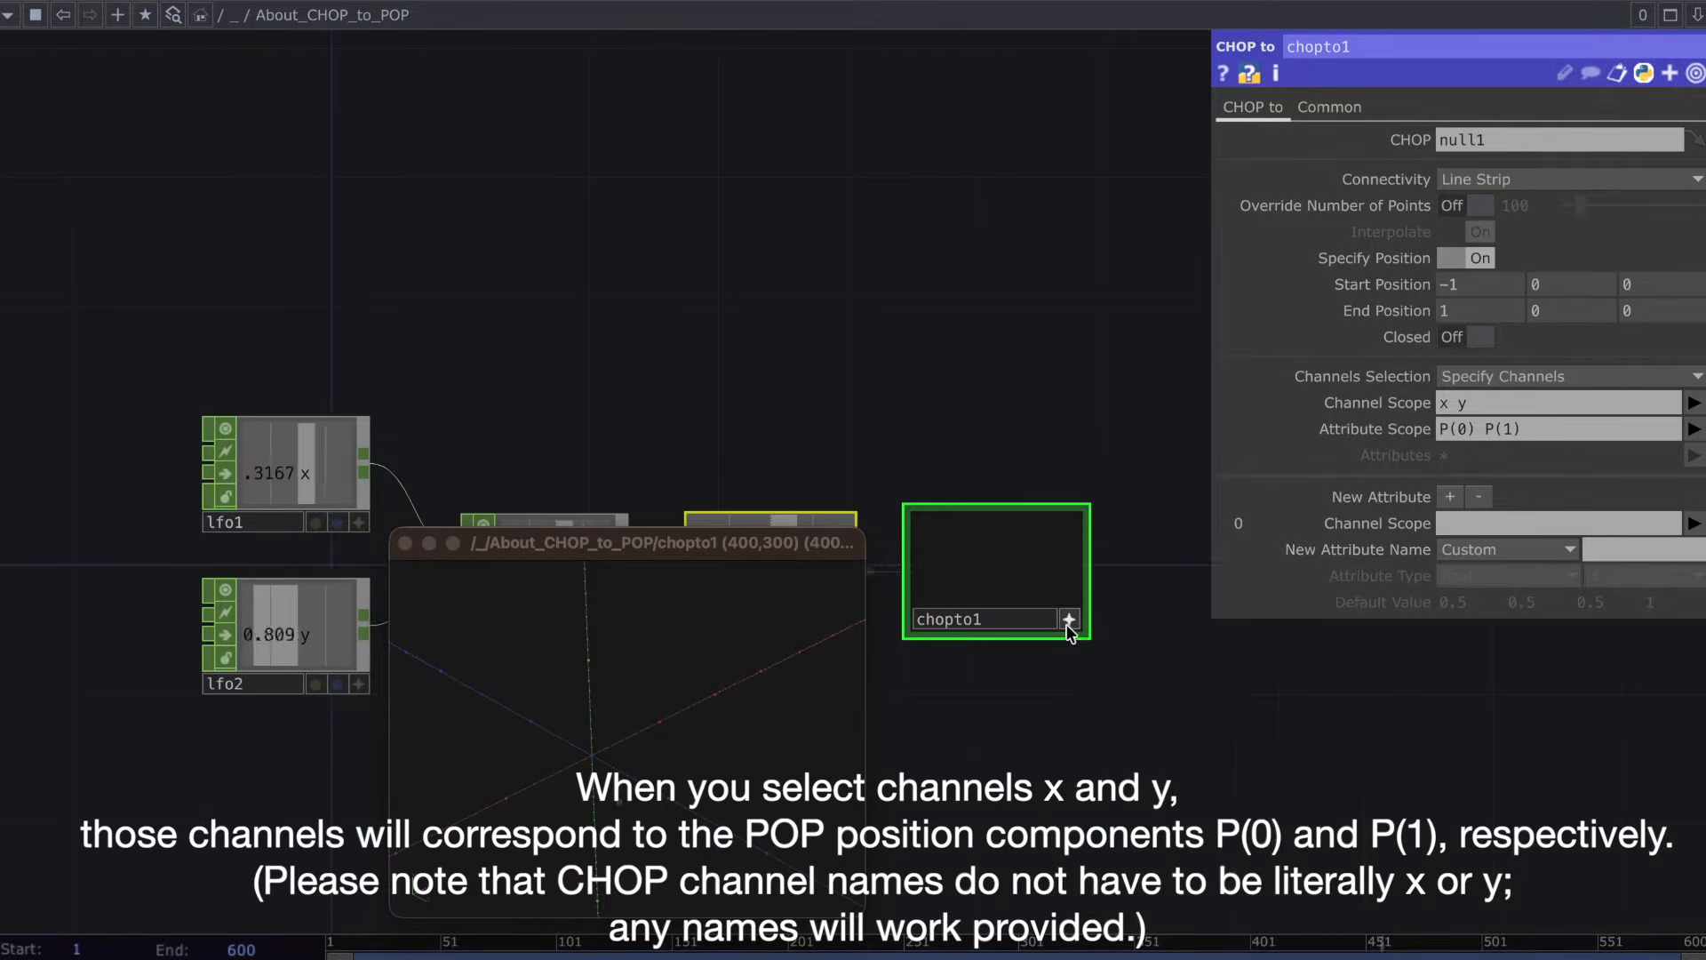
drag(736, 741, 724, 728)
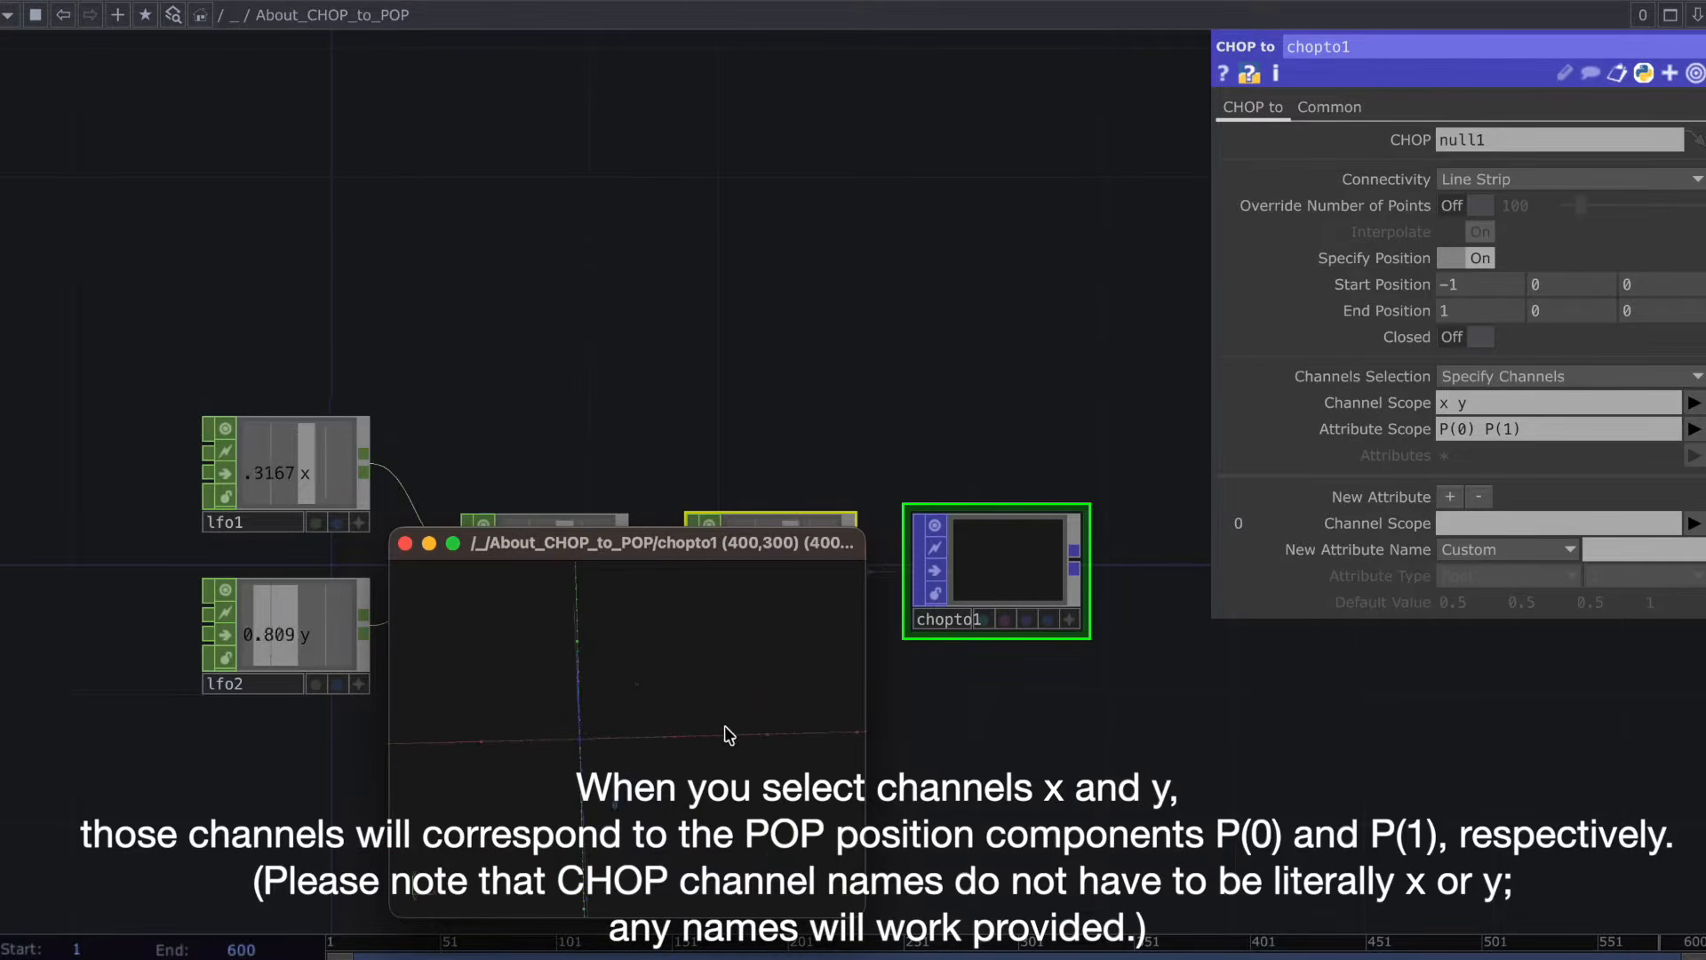
click(844, 462)
scroll(827, 405, down, 3)
drag(832, 423, 853, 331)
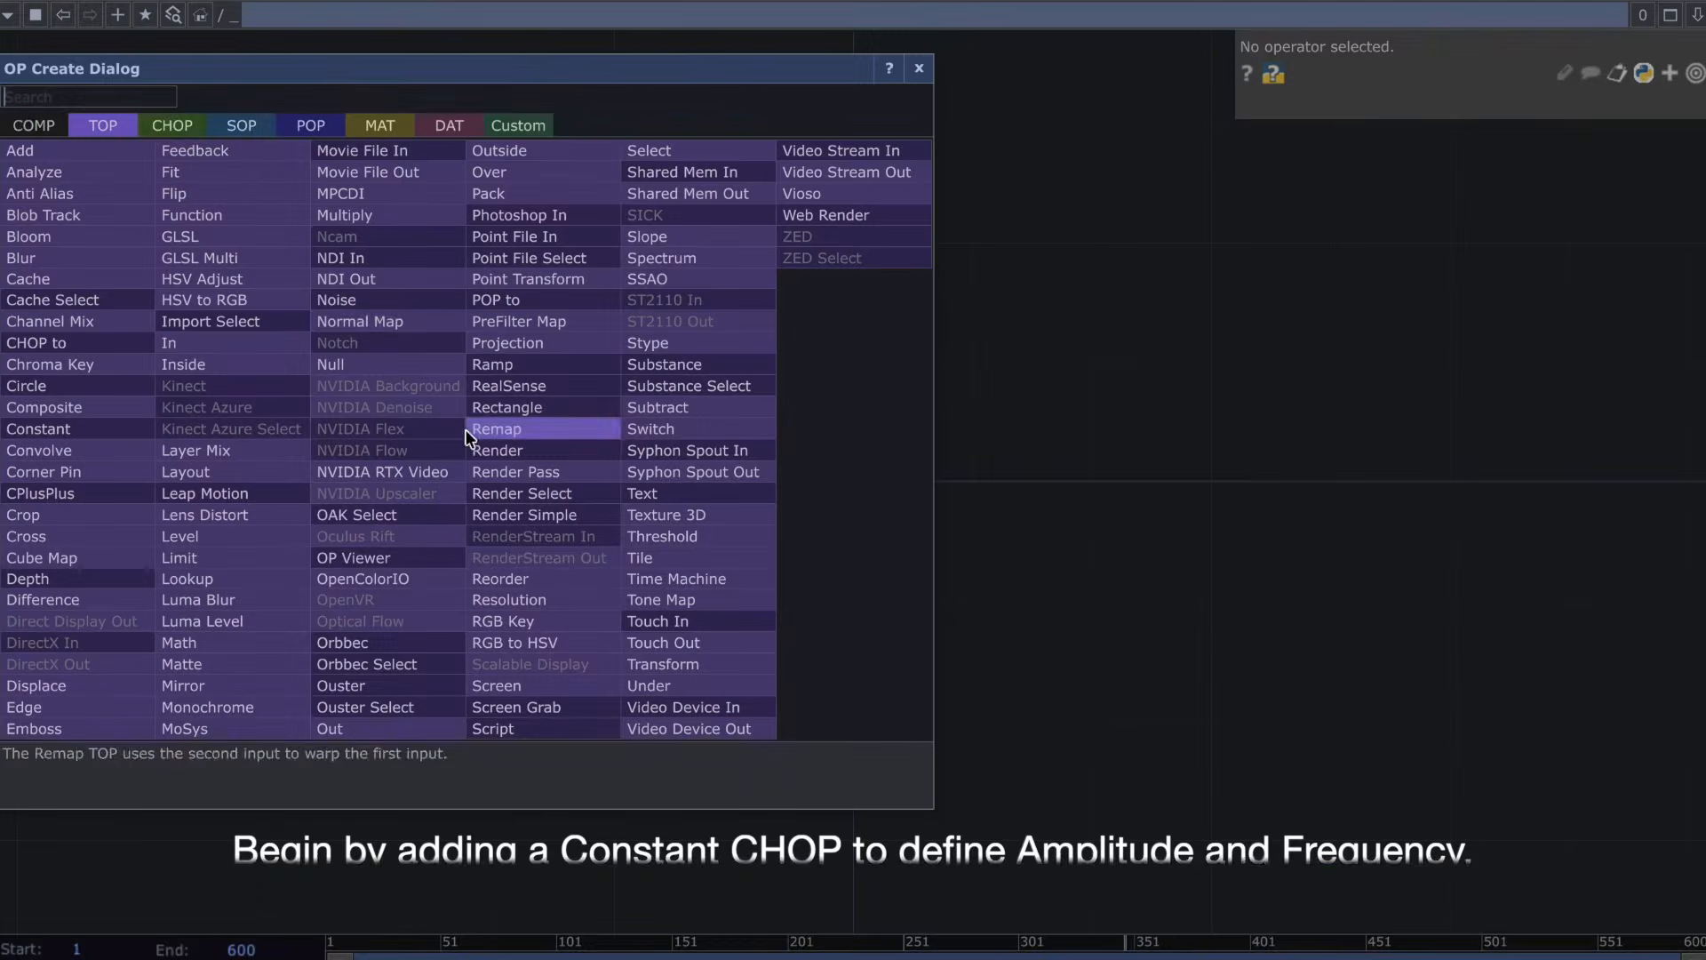
Add a Constant CHOP to the empty network and rename it Amp_Freq.
click(192, 135)
text(consta)
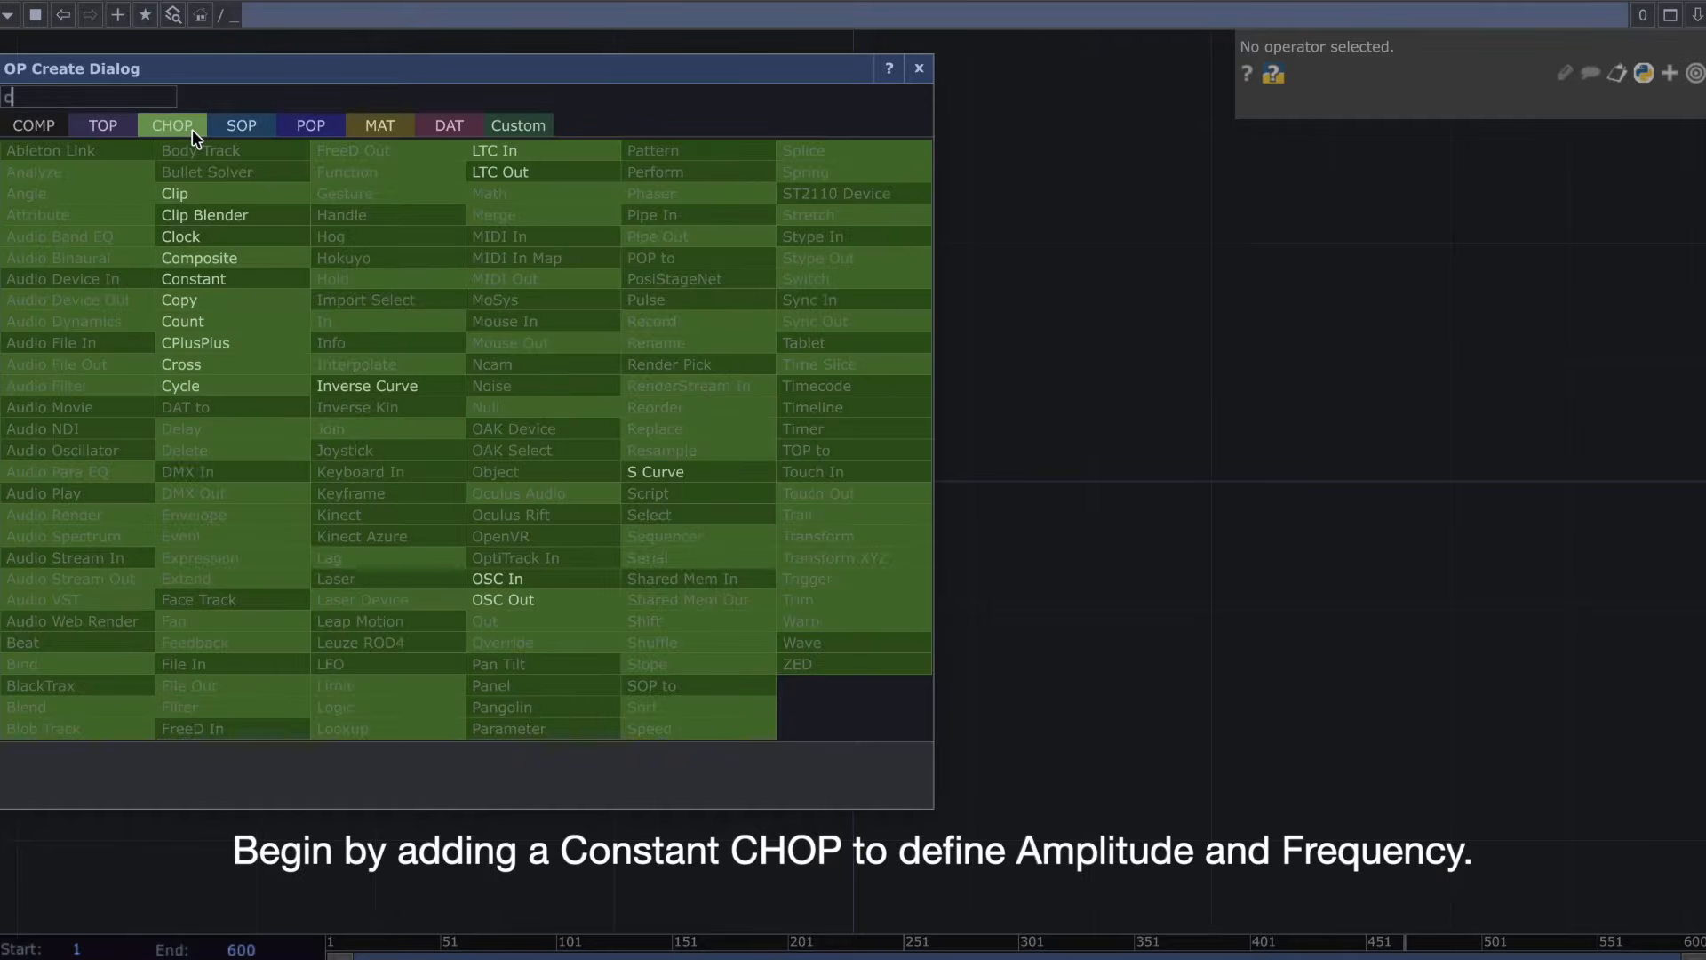
click(284, 280)
click(467, 394)
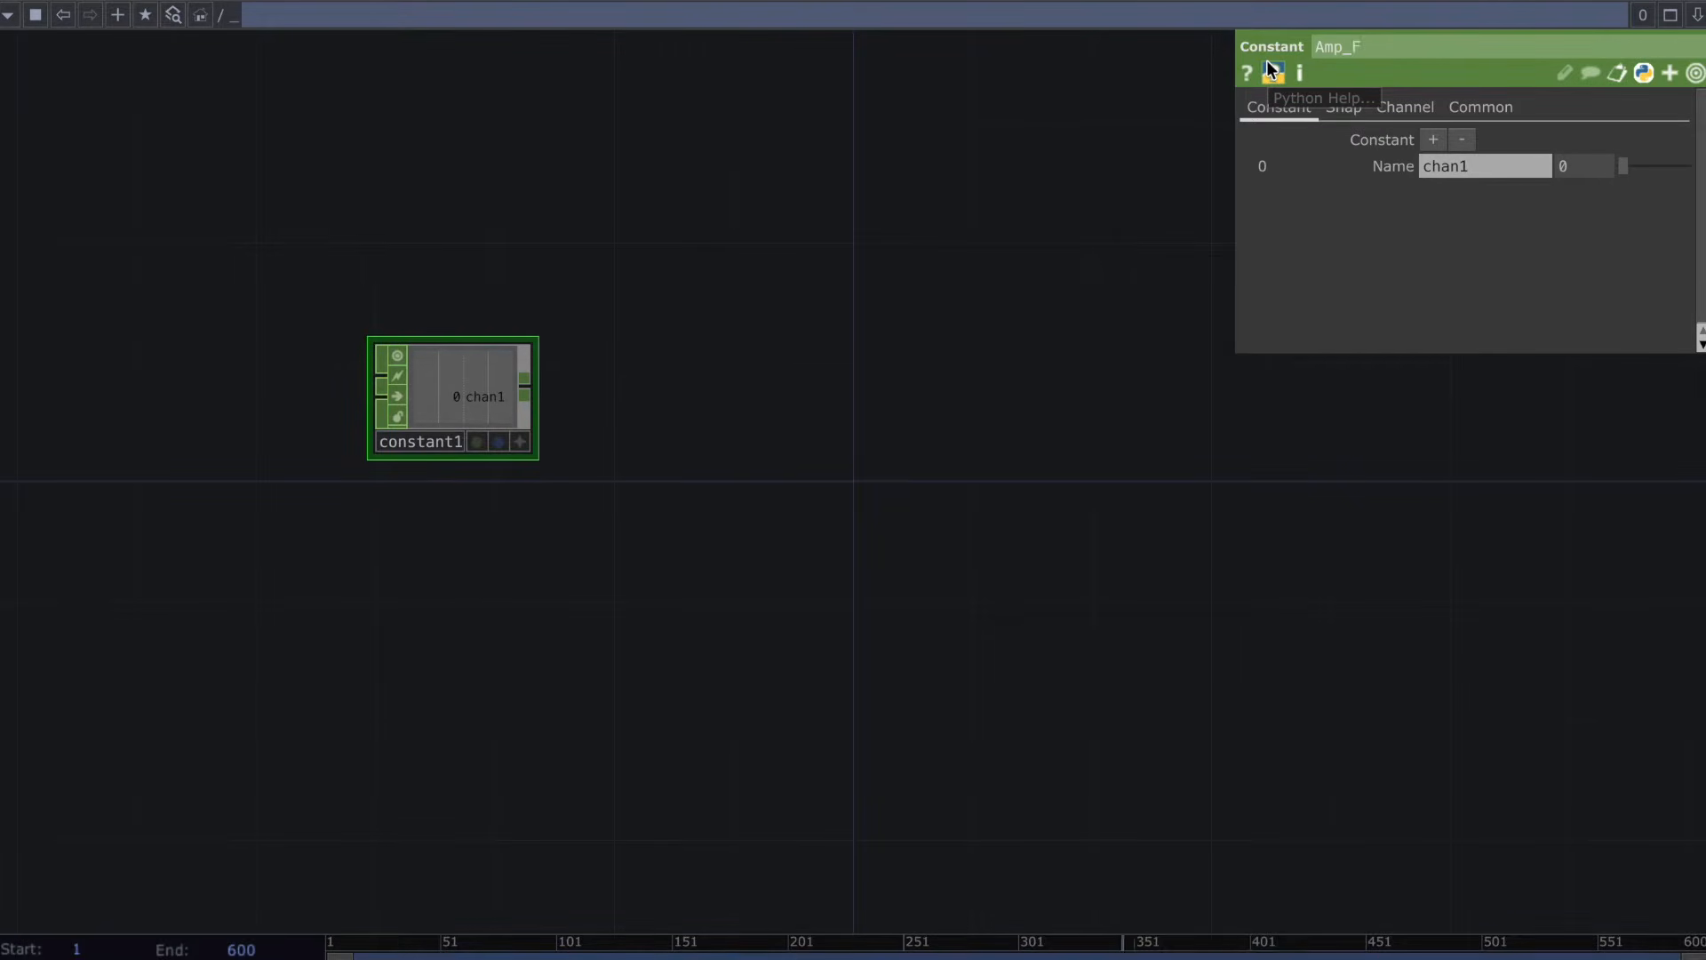
text(Amp_Freq)
key(Return)
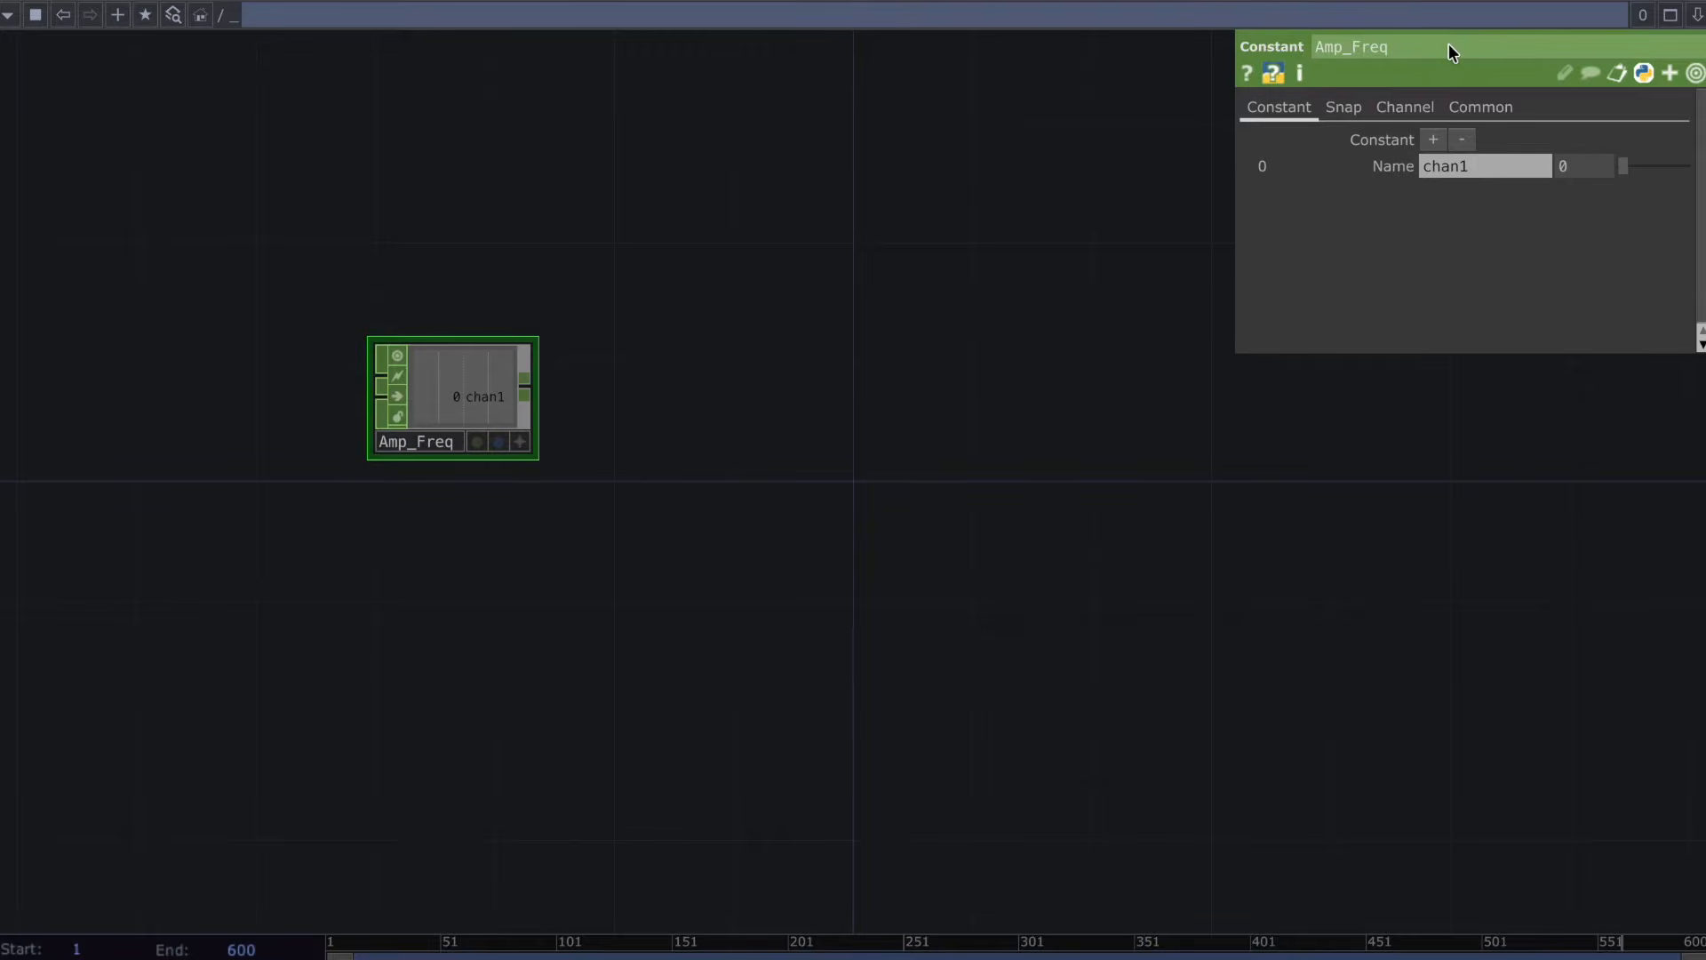
Name the Constant CHOP's first channel xAmp and add a second channel named yAmp.
click(1468, 157)
text(xA)
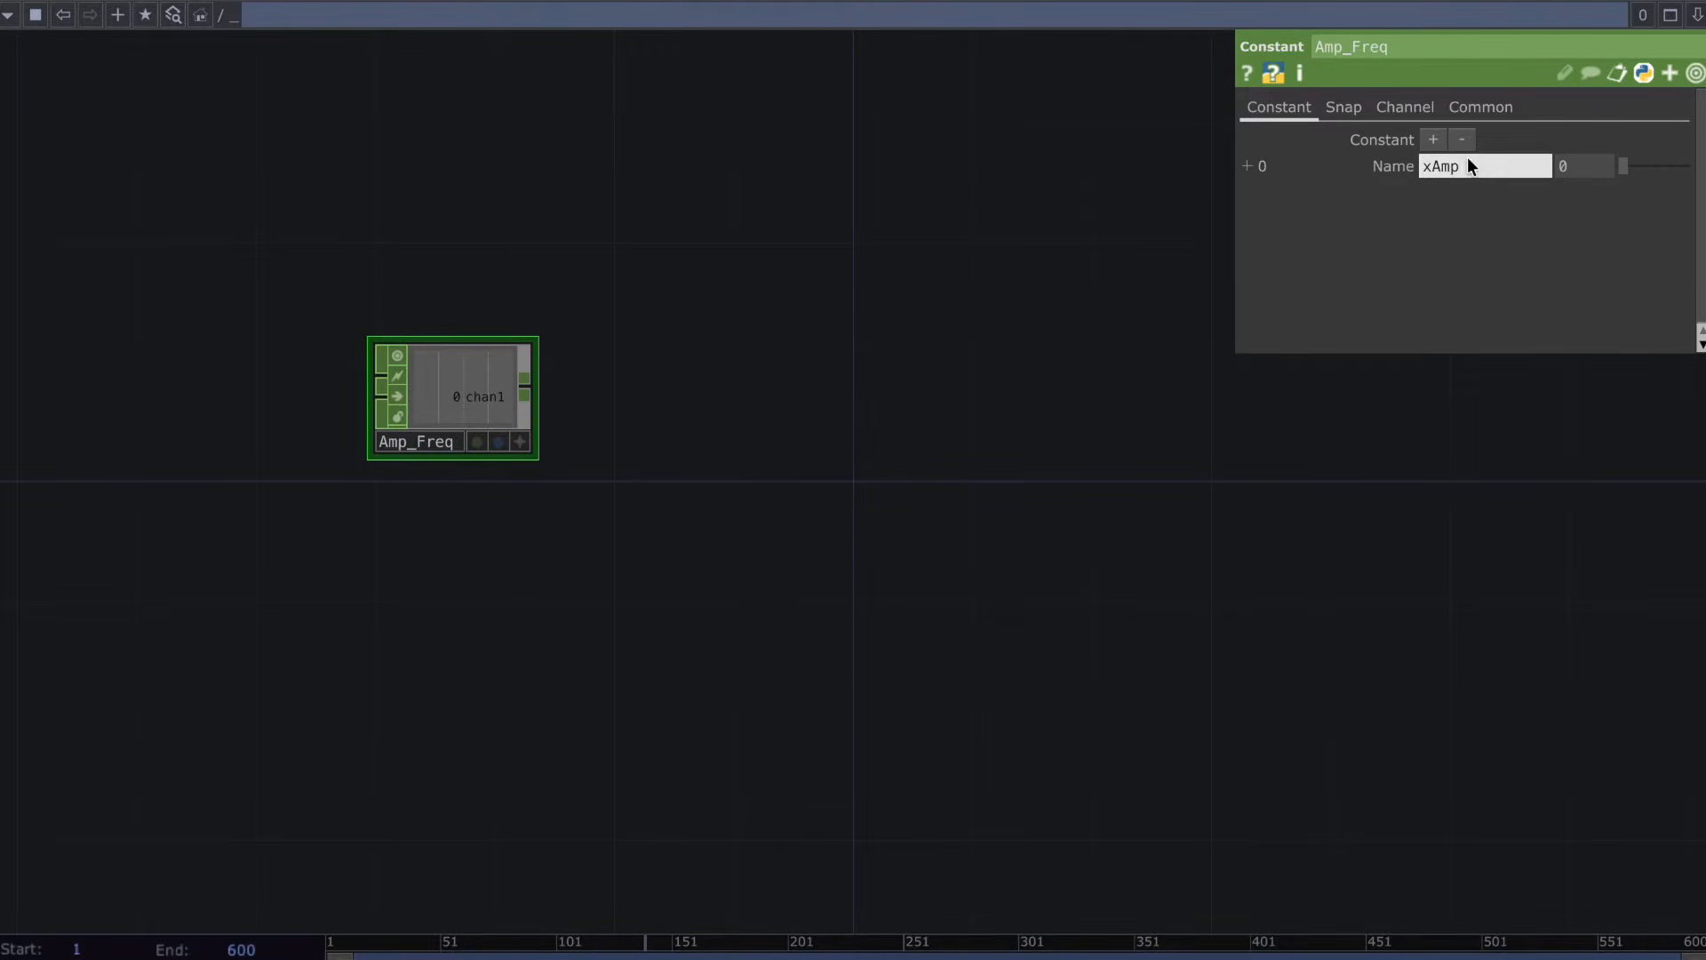
text(mp)
key(Return)
click(1433, 139)
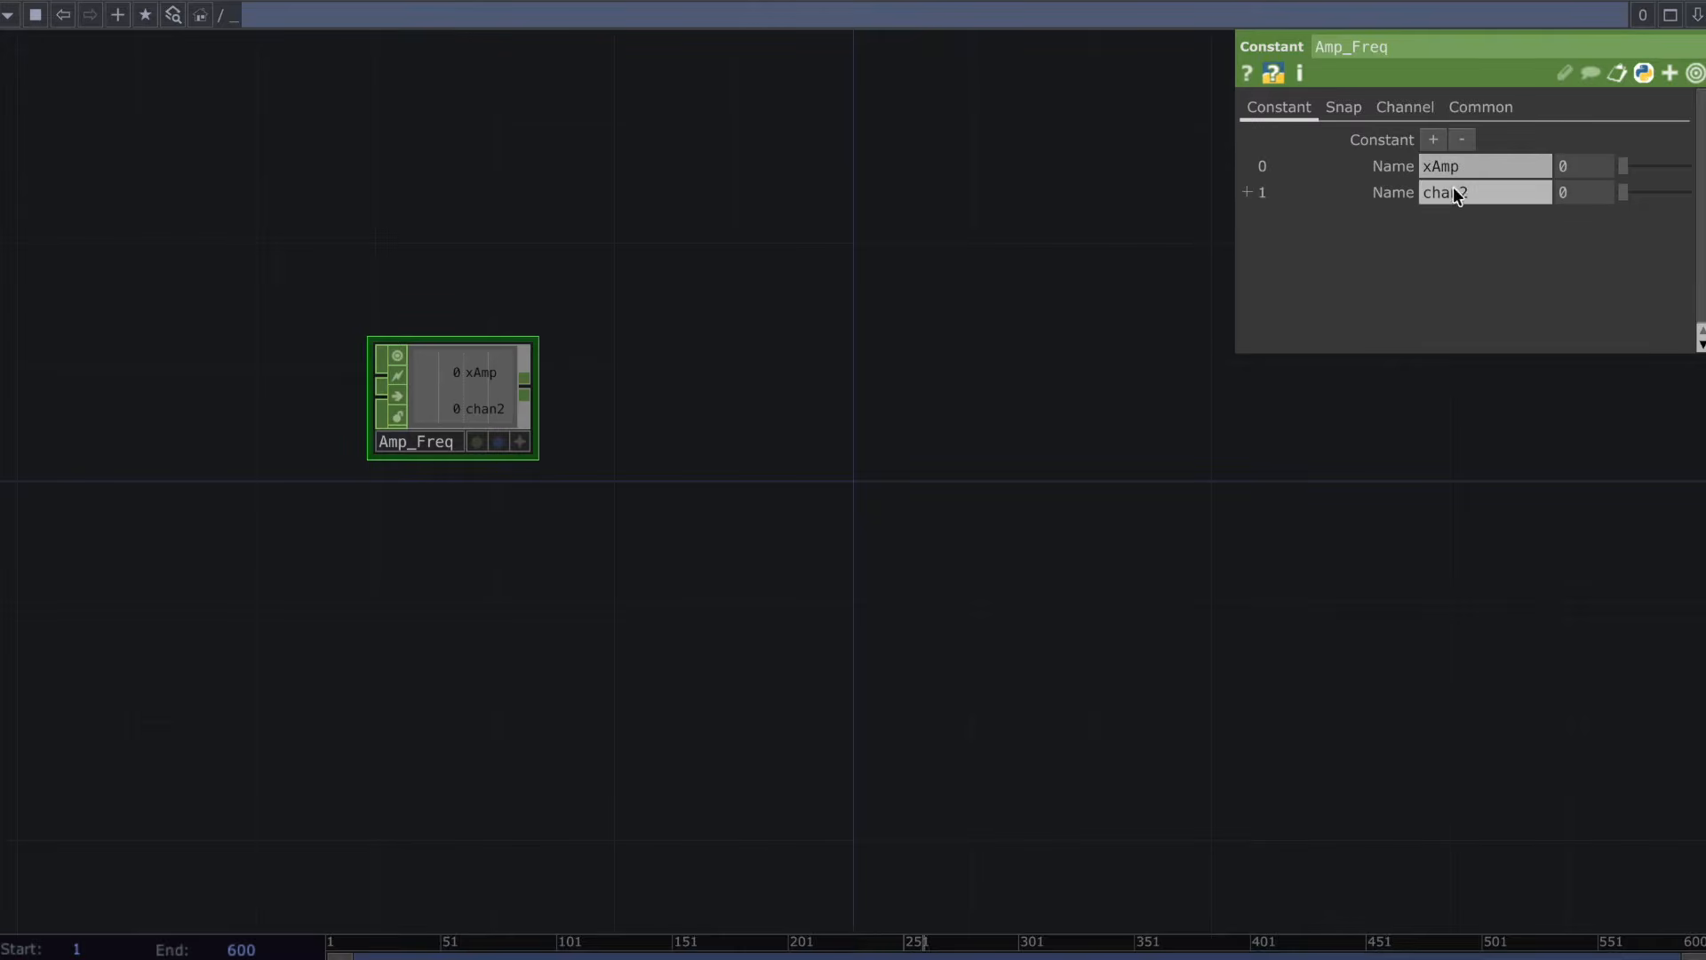
click(1463, 194)
text(yAmp)
key(Return)
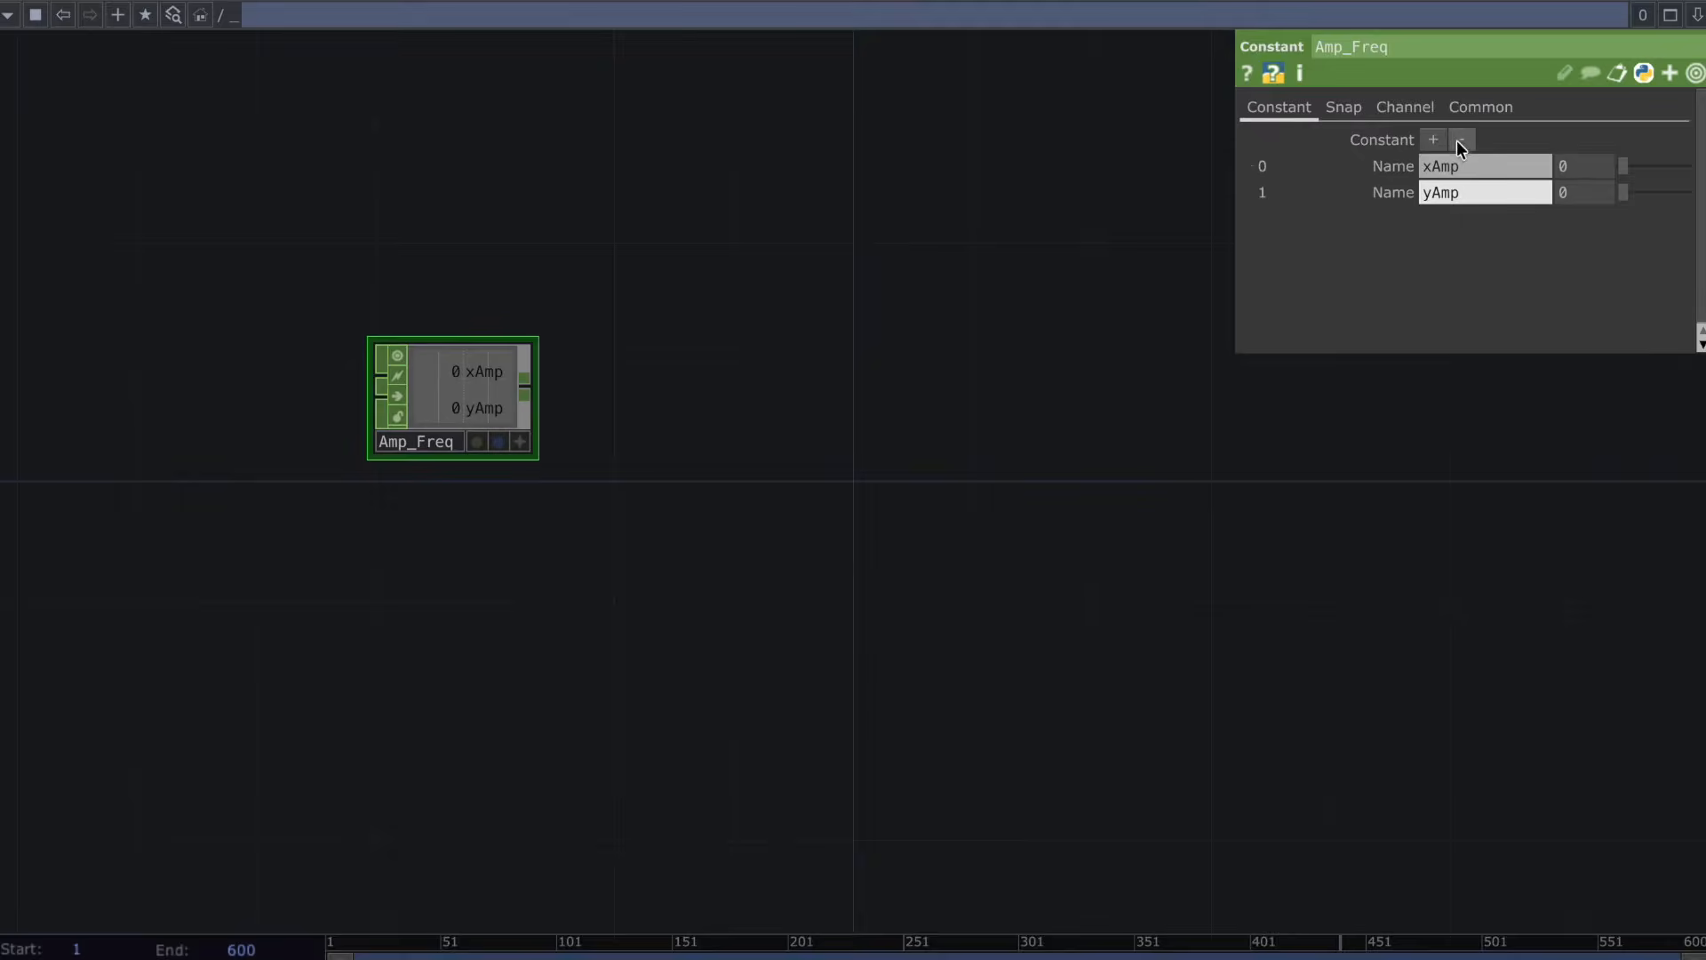
Add a third channel named Freq to the Amp_Freq Constant CHOP.
click(1433, 139)
click(1485, 217)
text(F)
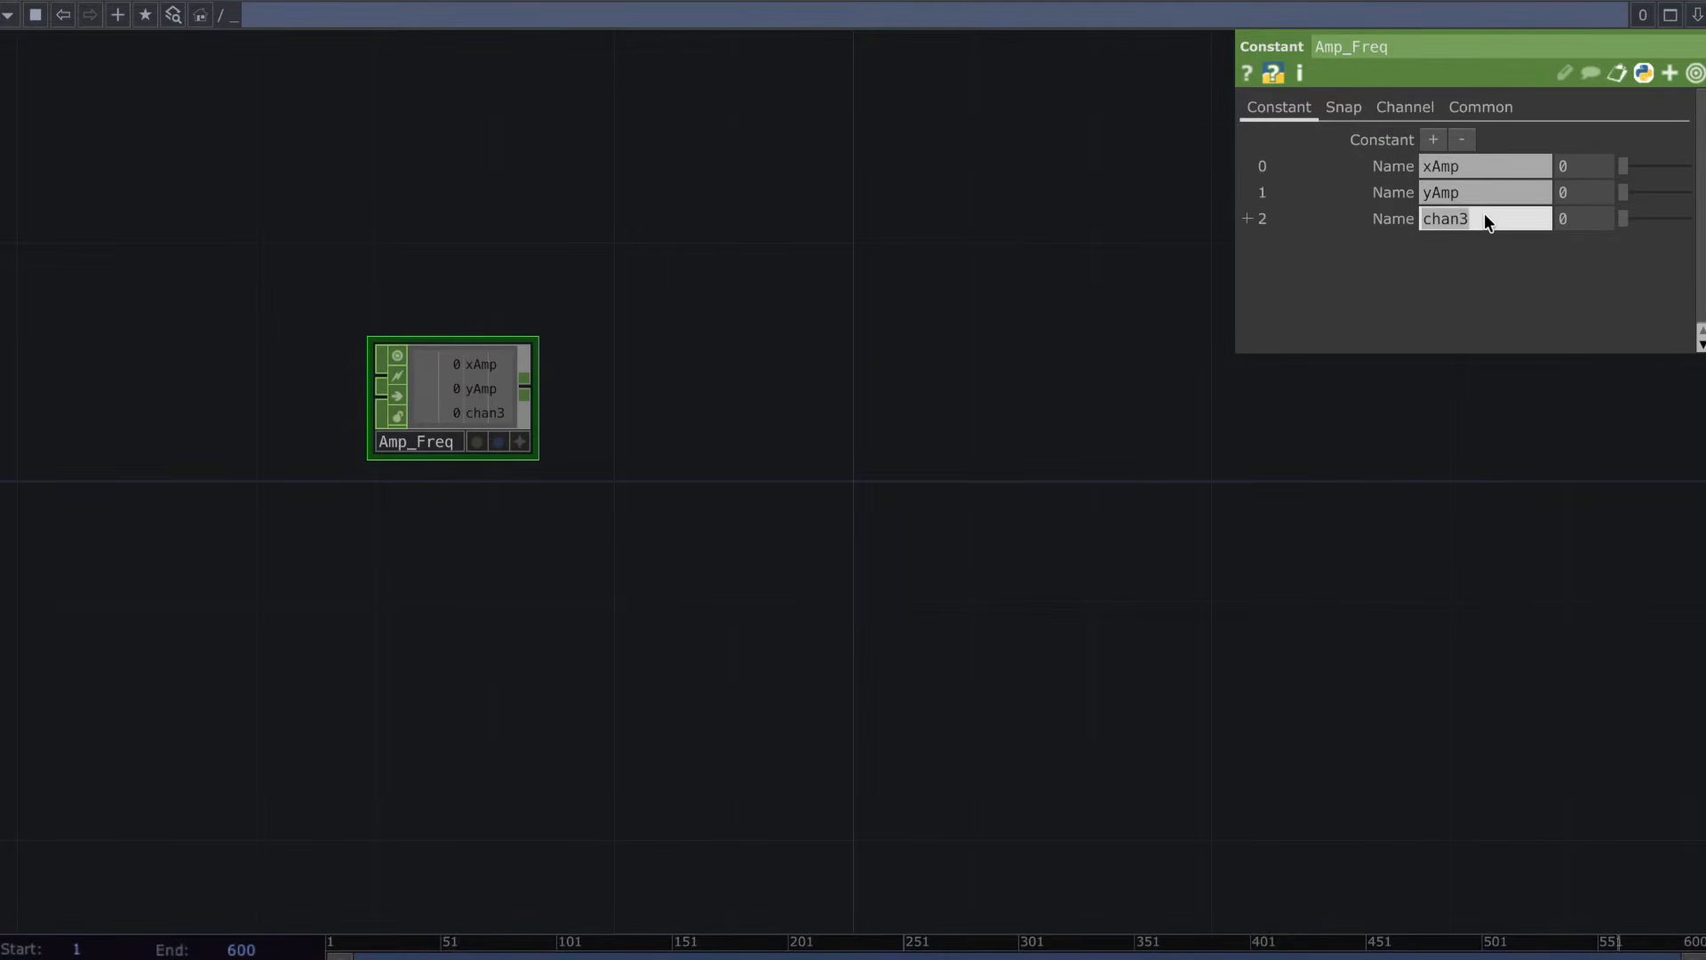
text(req)
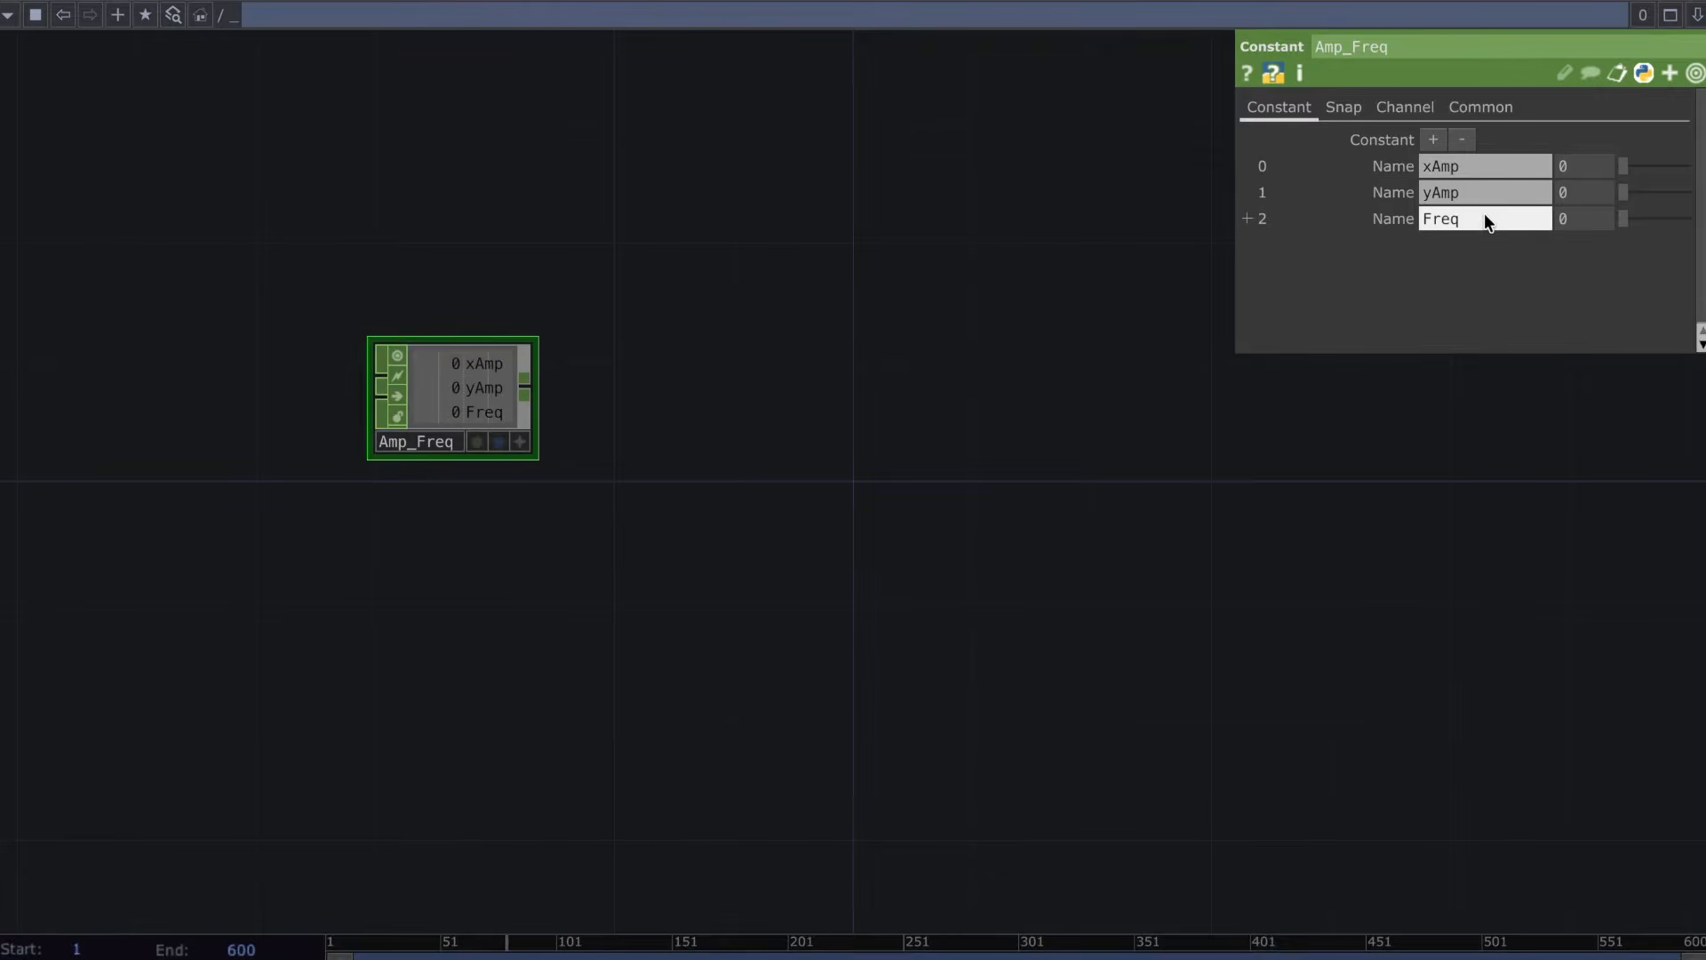
key(Return)
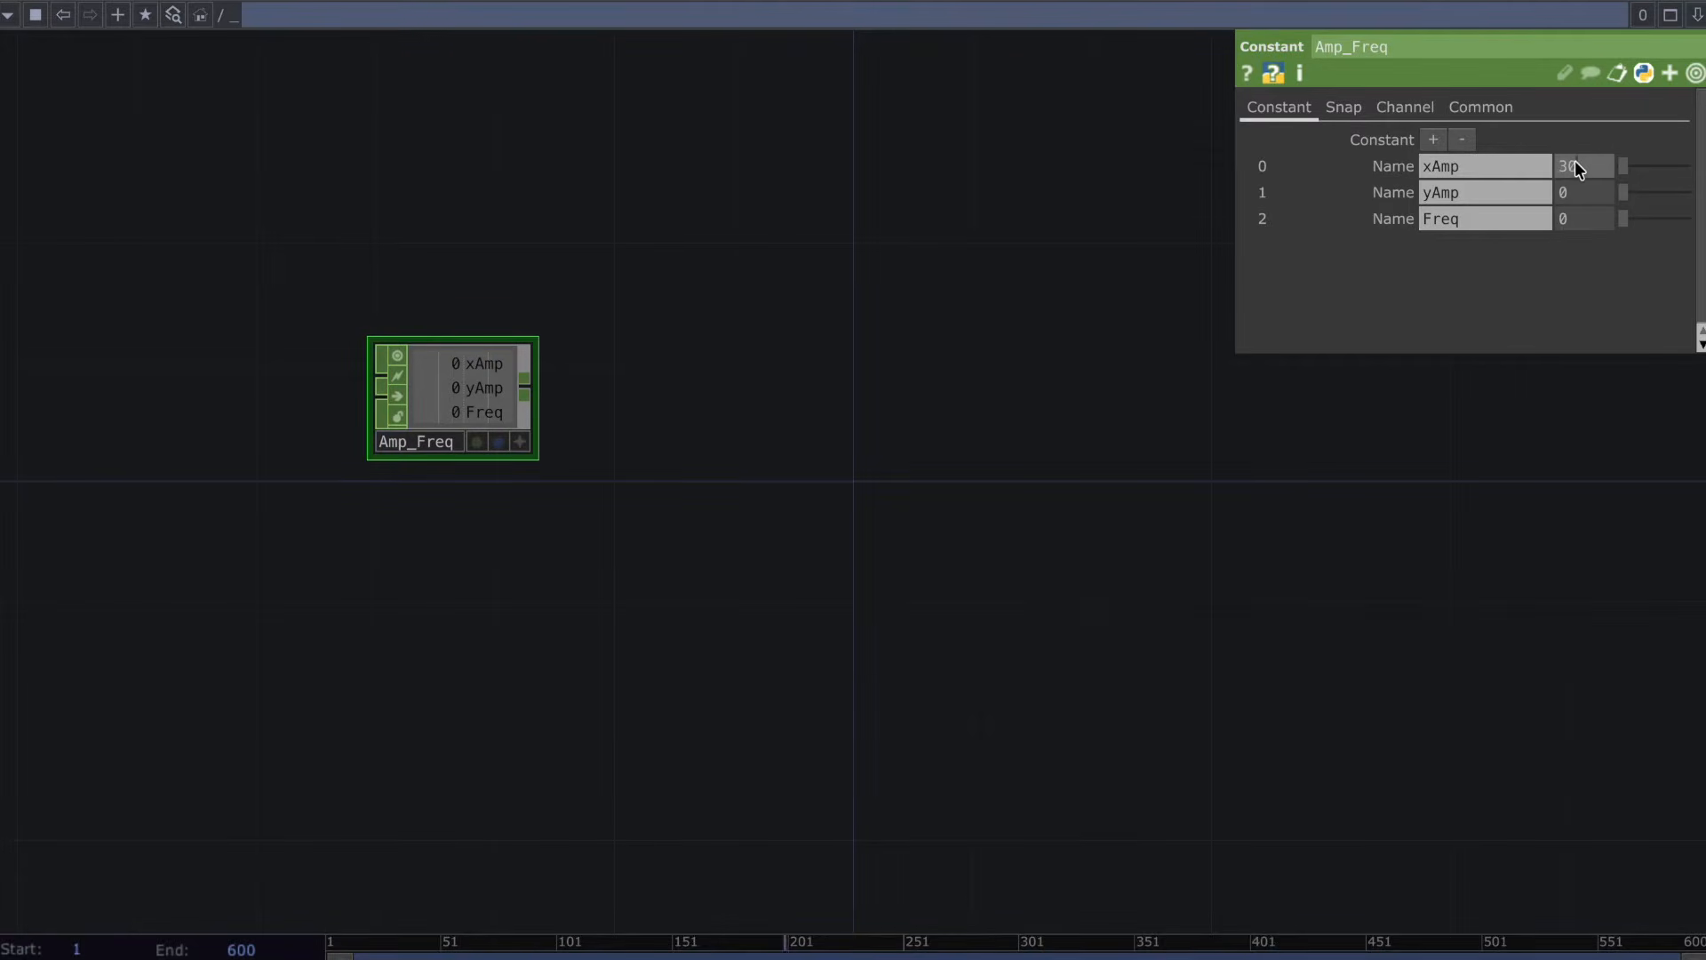
Set the Constant CHOP's channel values to 30 for xAmp, 8 for yAmp and 0.2 for Freq.
click(1577, 191)
text(8)
click(1580, 218)
text(0.2)
key(Return)
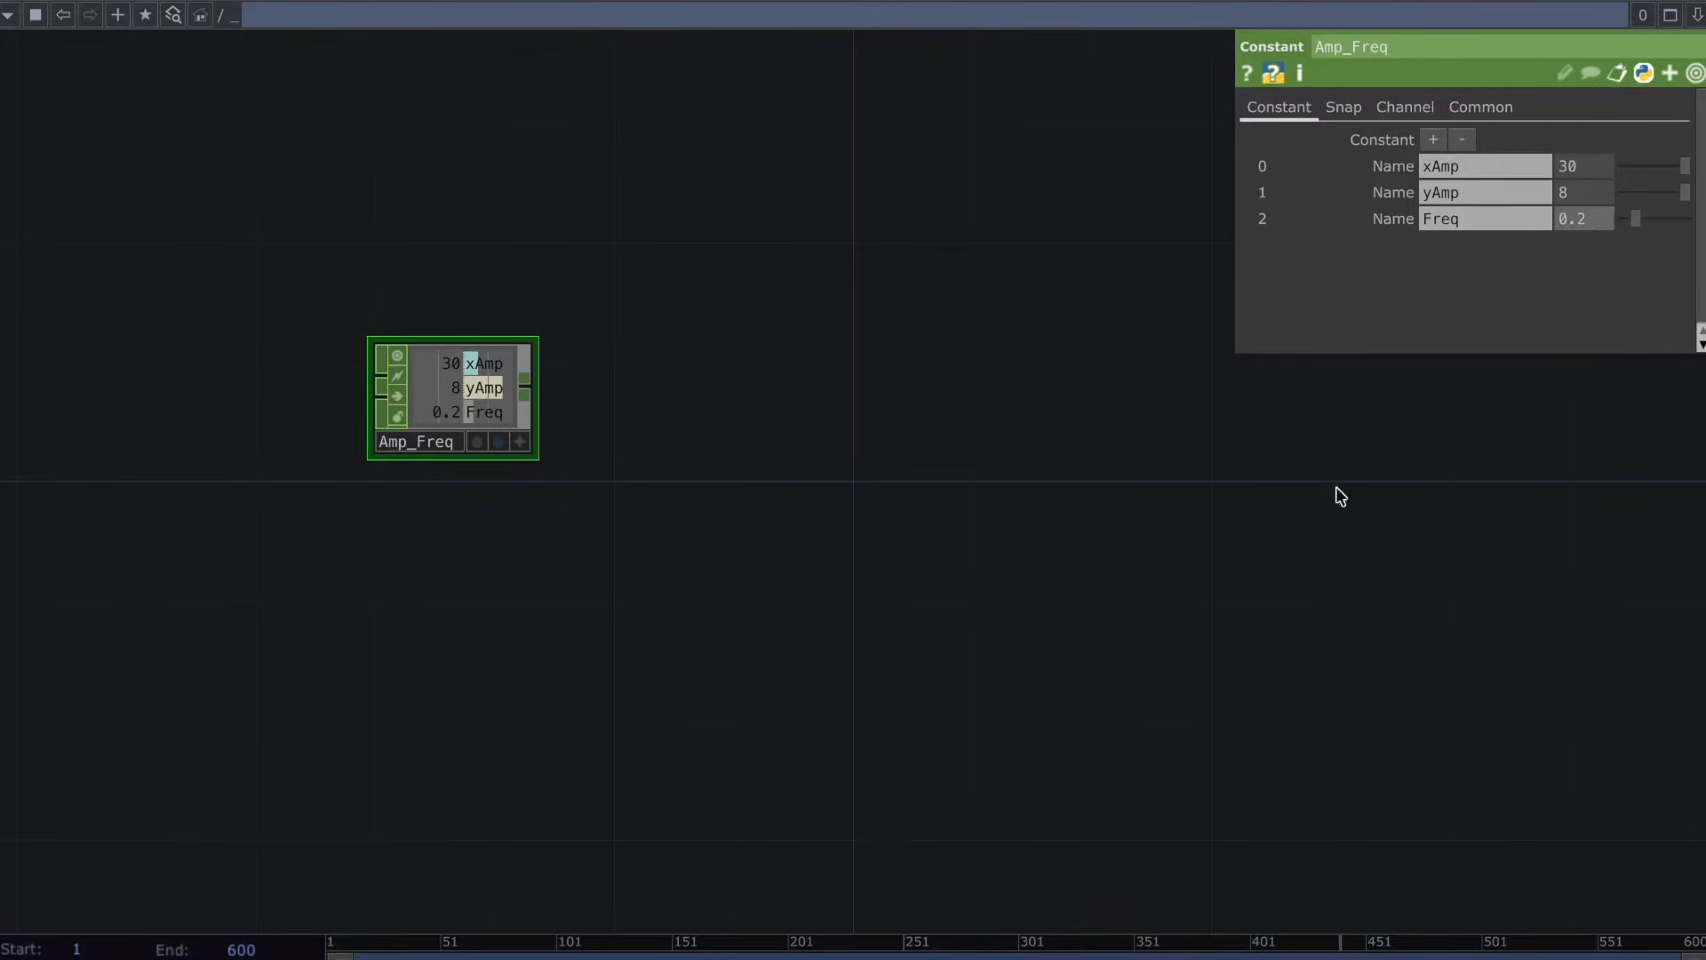
Add an LFO CHOP below the Amp_Freq node and rename it reset.
key(Tab)
text(lf)
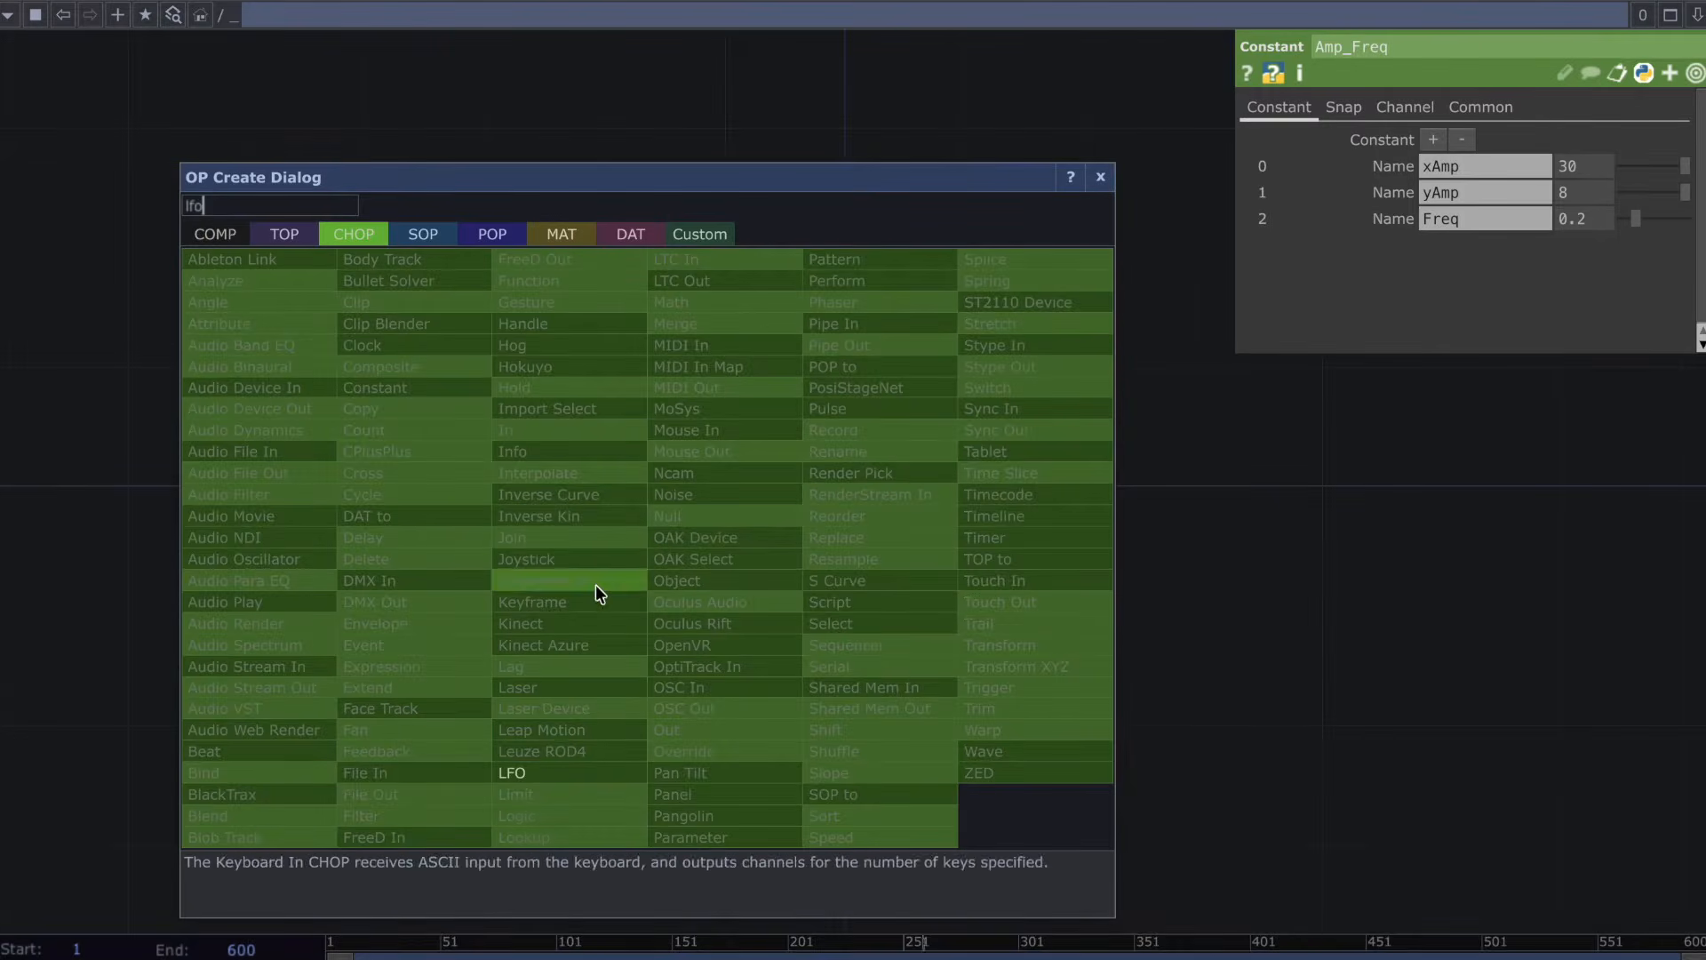
click(586, 773)
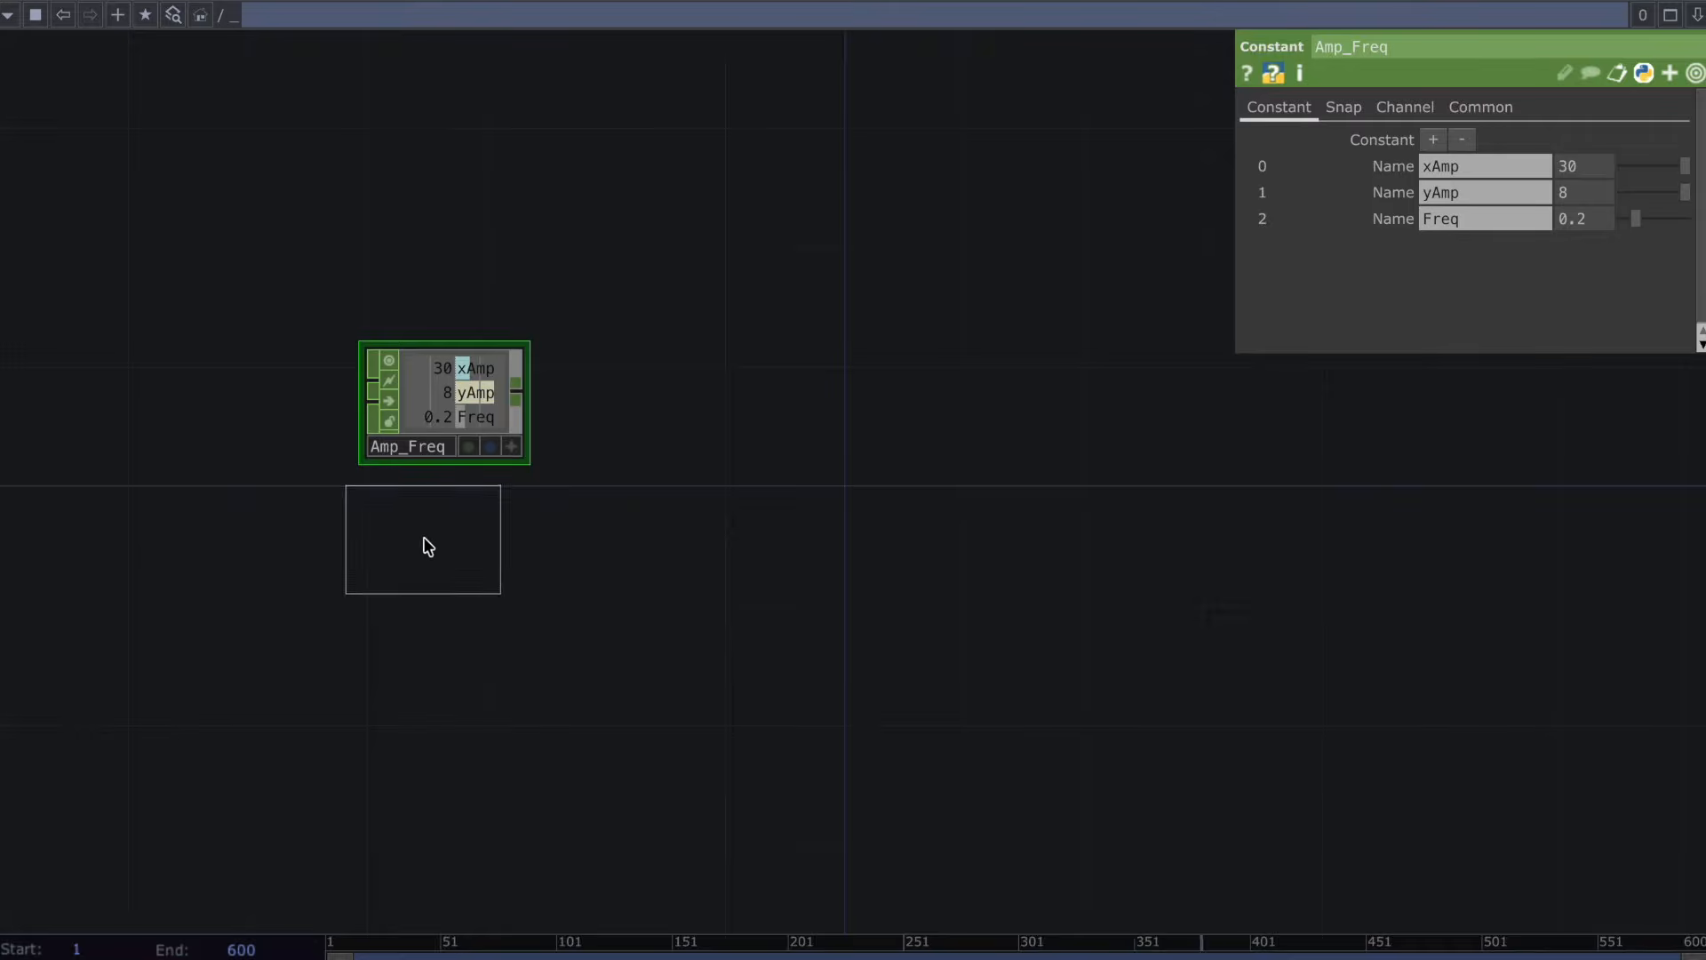
click(424, 546)
click(423, 596)
text(res)
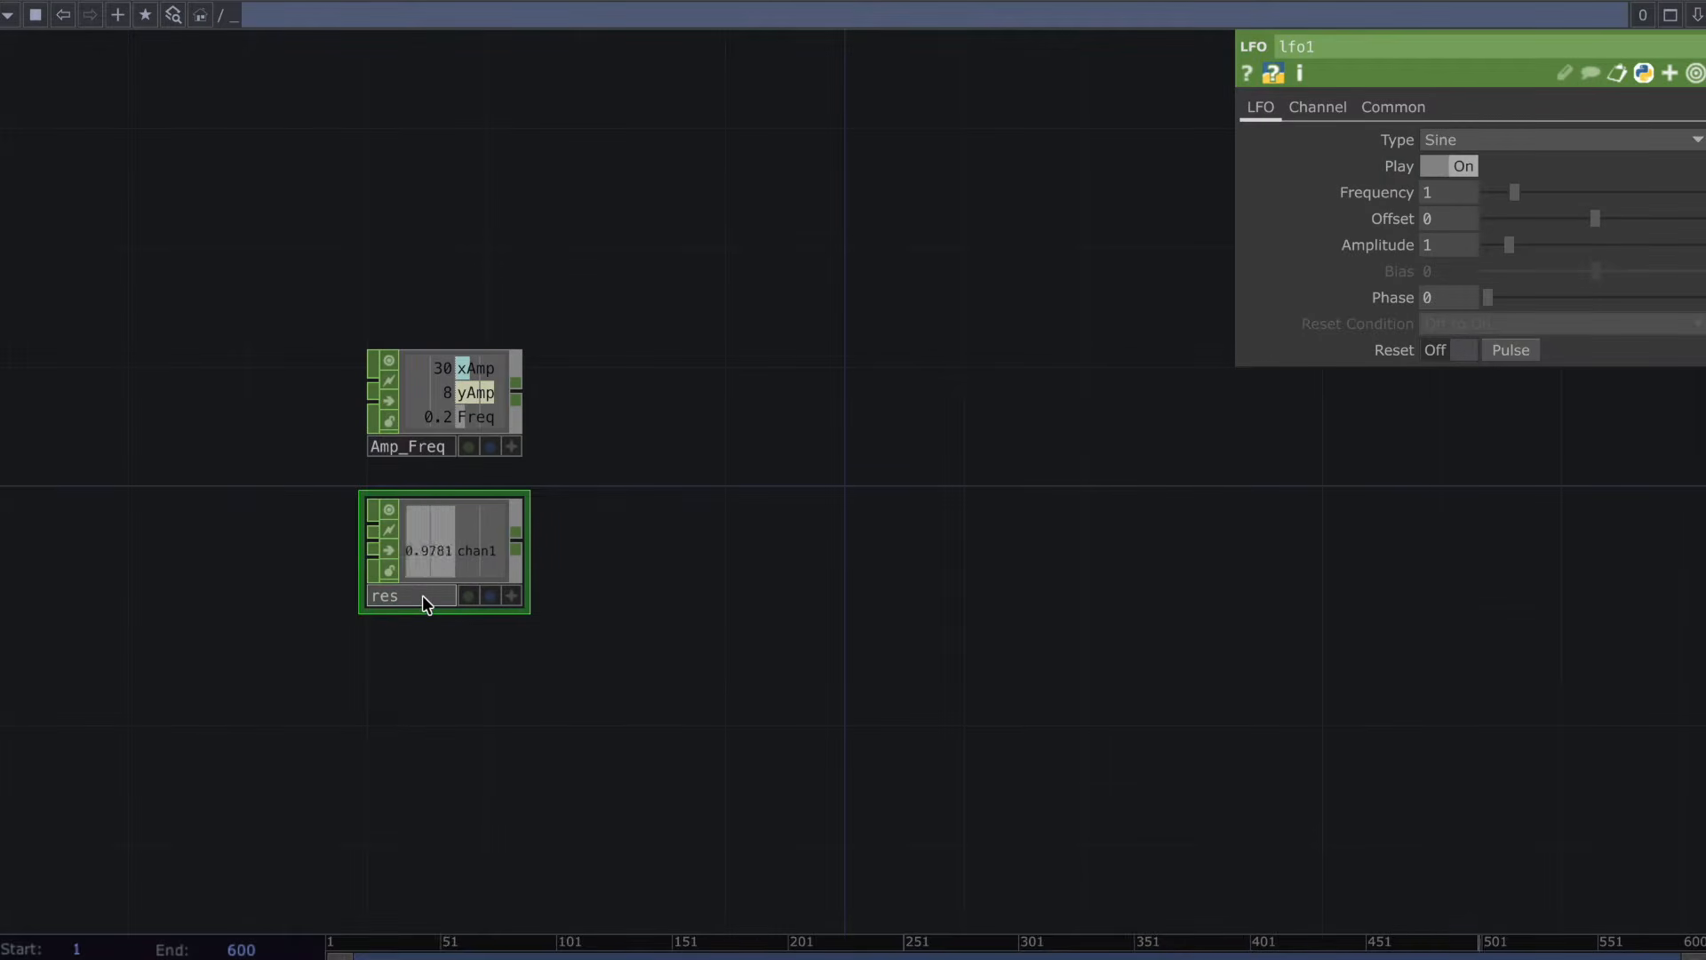
text(et)
key(Return)
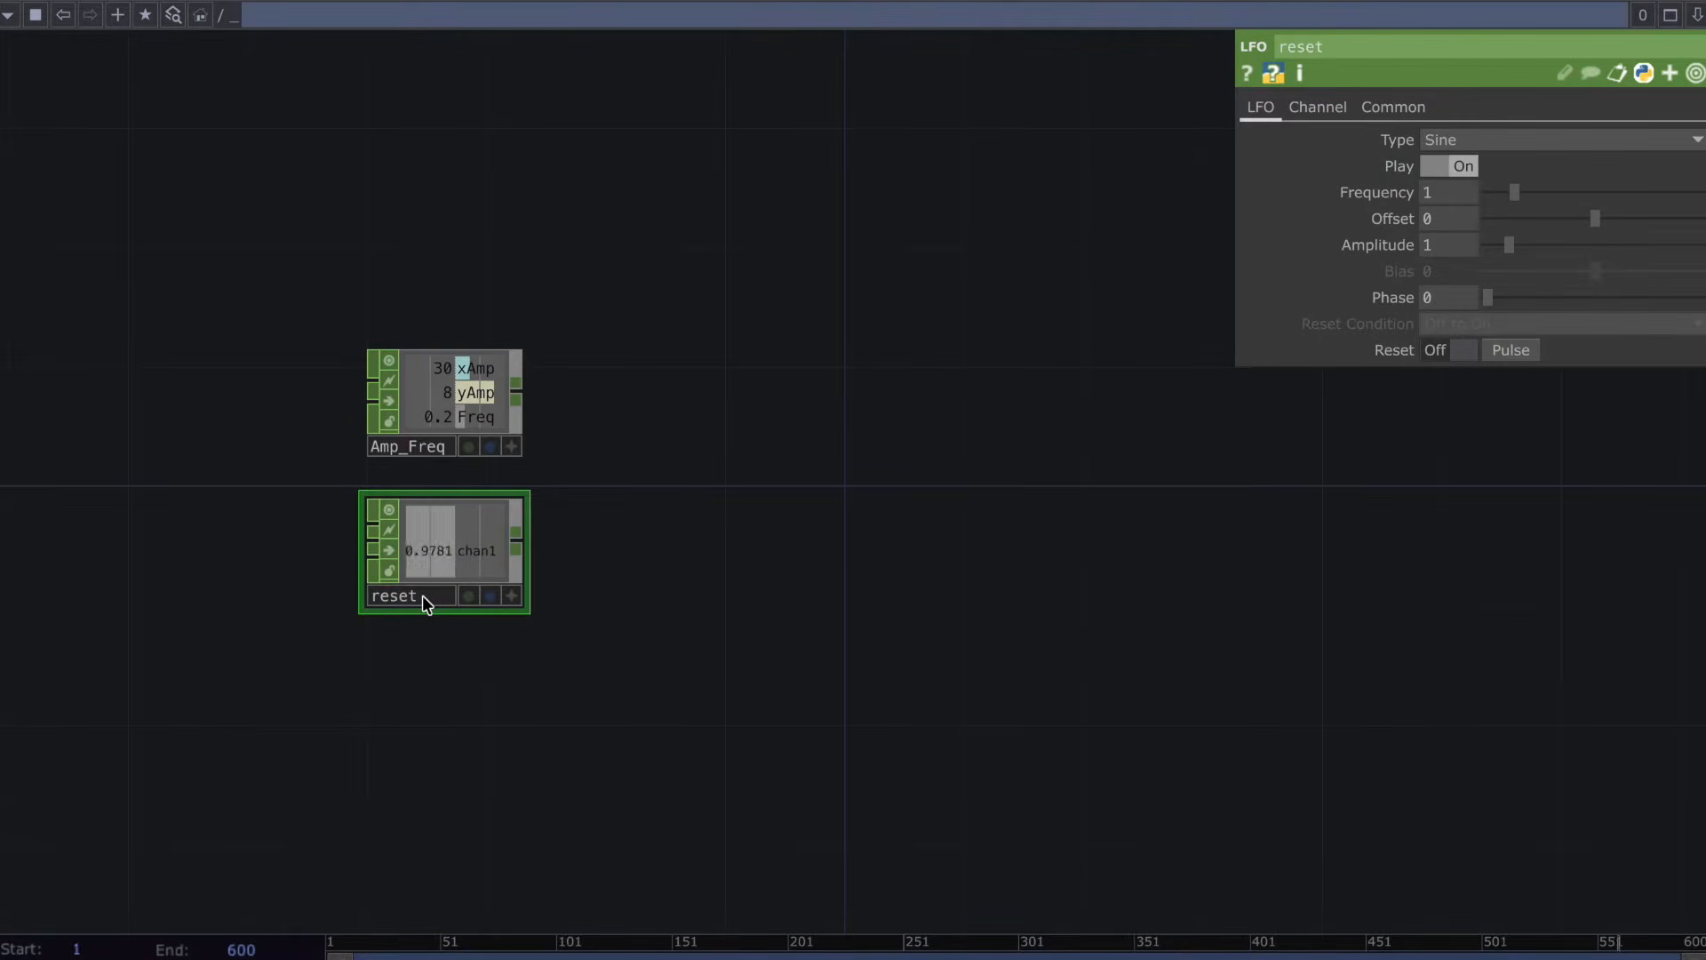
Reference Amp_Freq's Freq channel in the reset LFO's Frequency and set its wave type to Ramp.
click(511, 447)
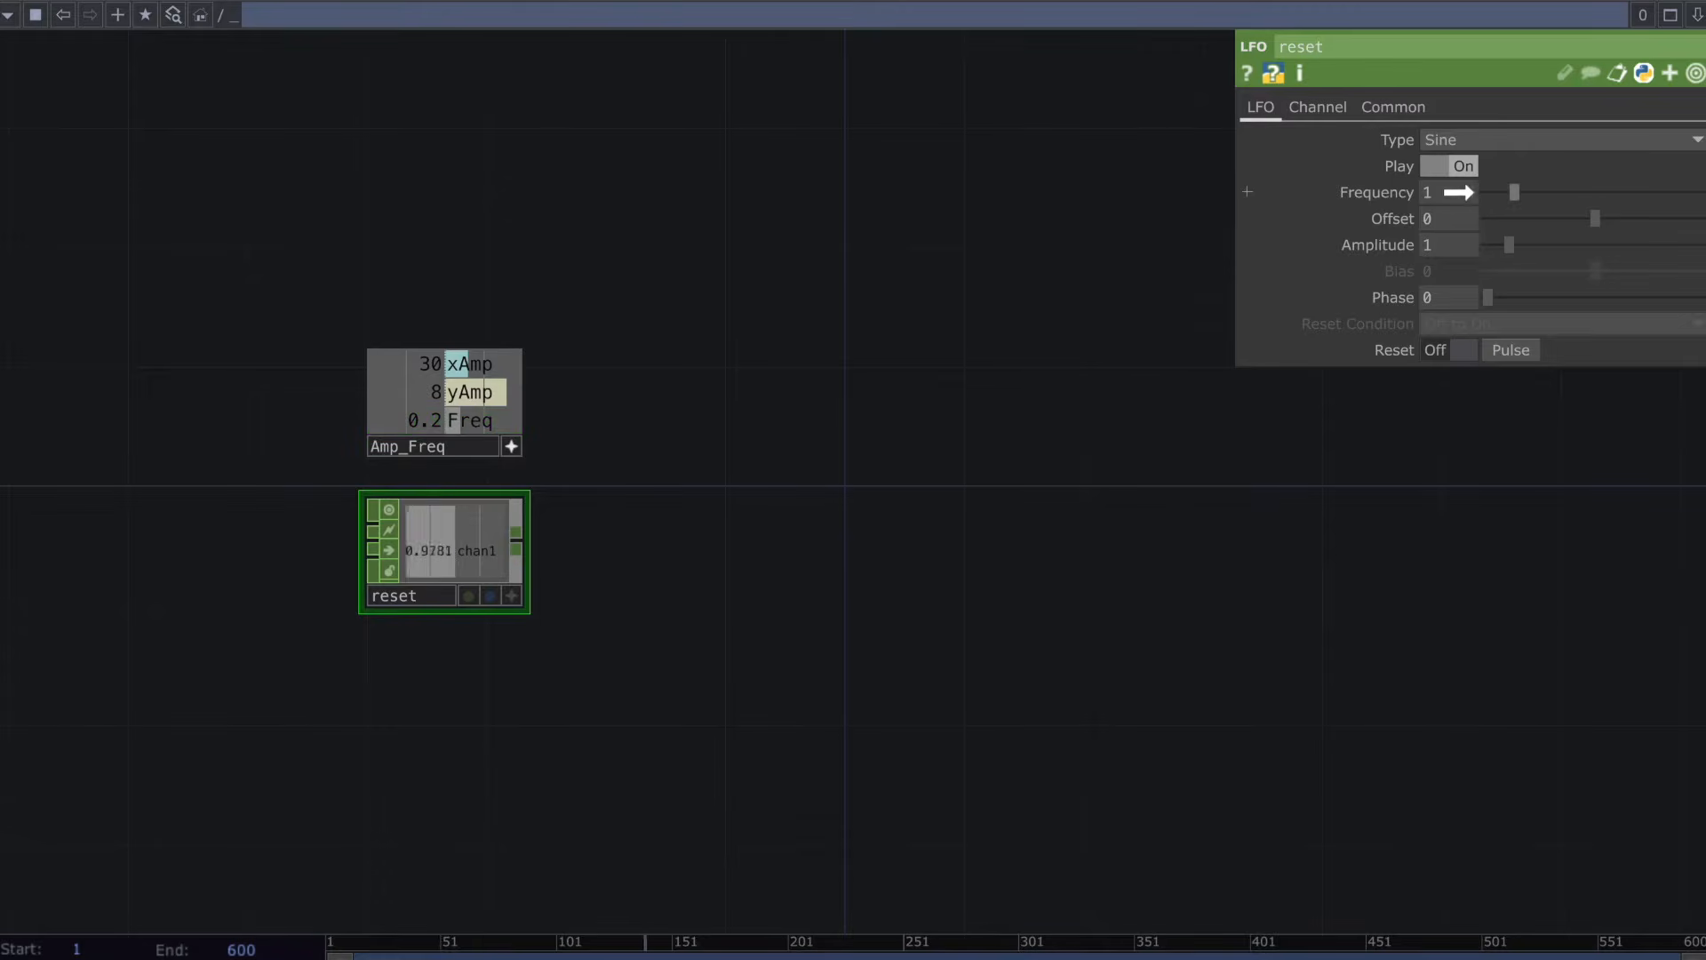
drag(1459, 191, 1462, 191)
click(1481, 142)
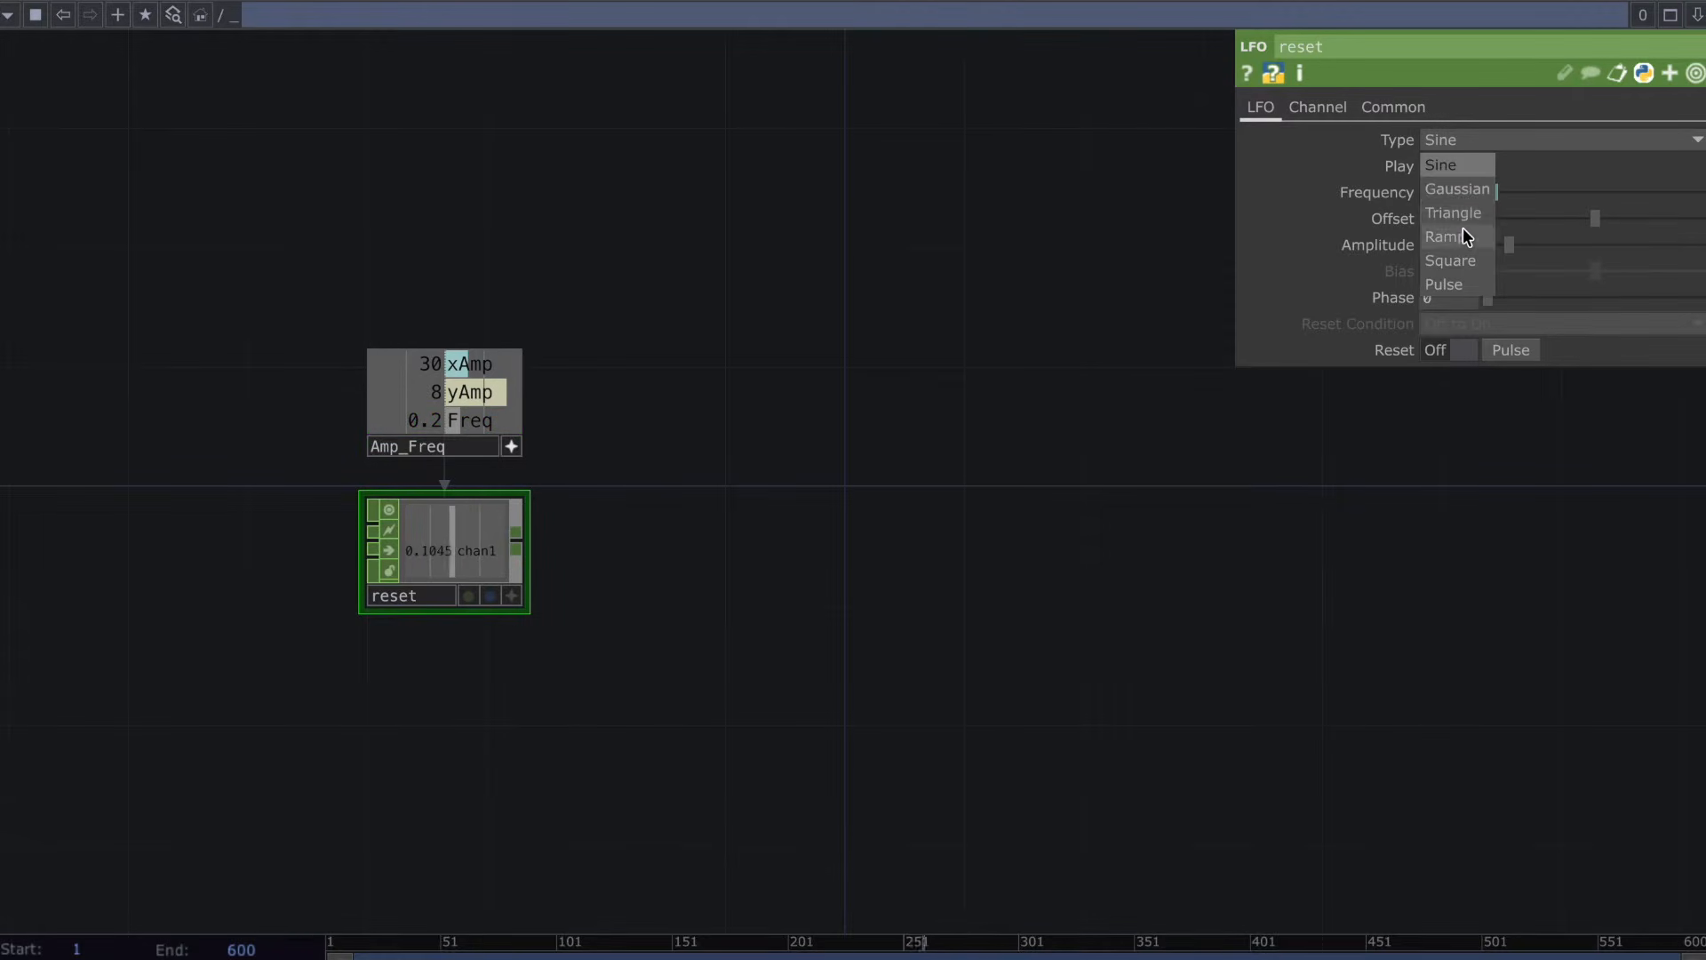
click(1465, 237)
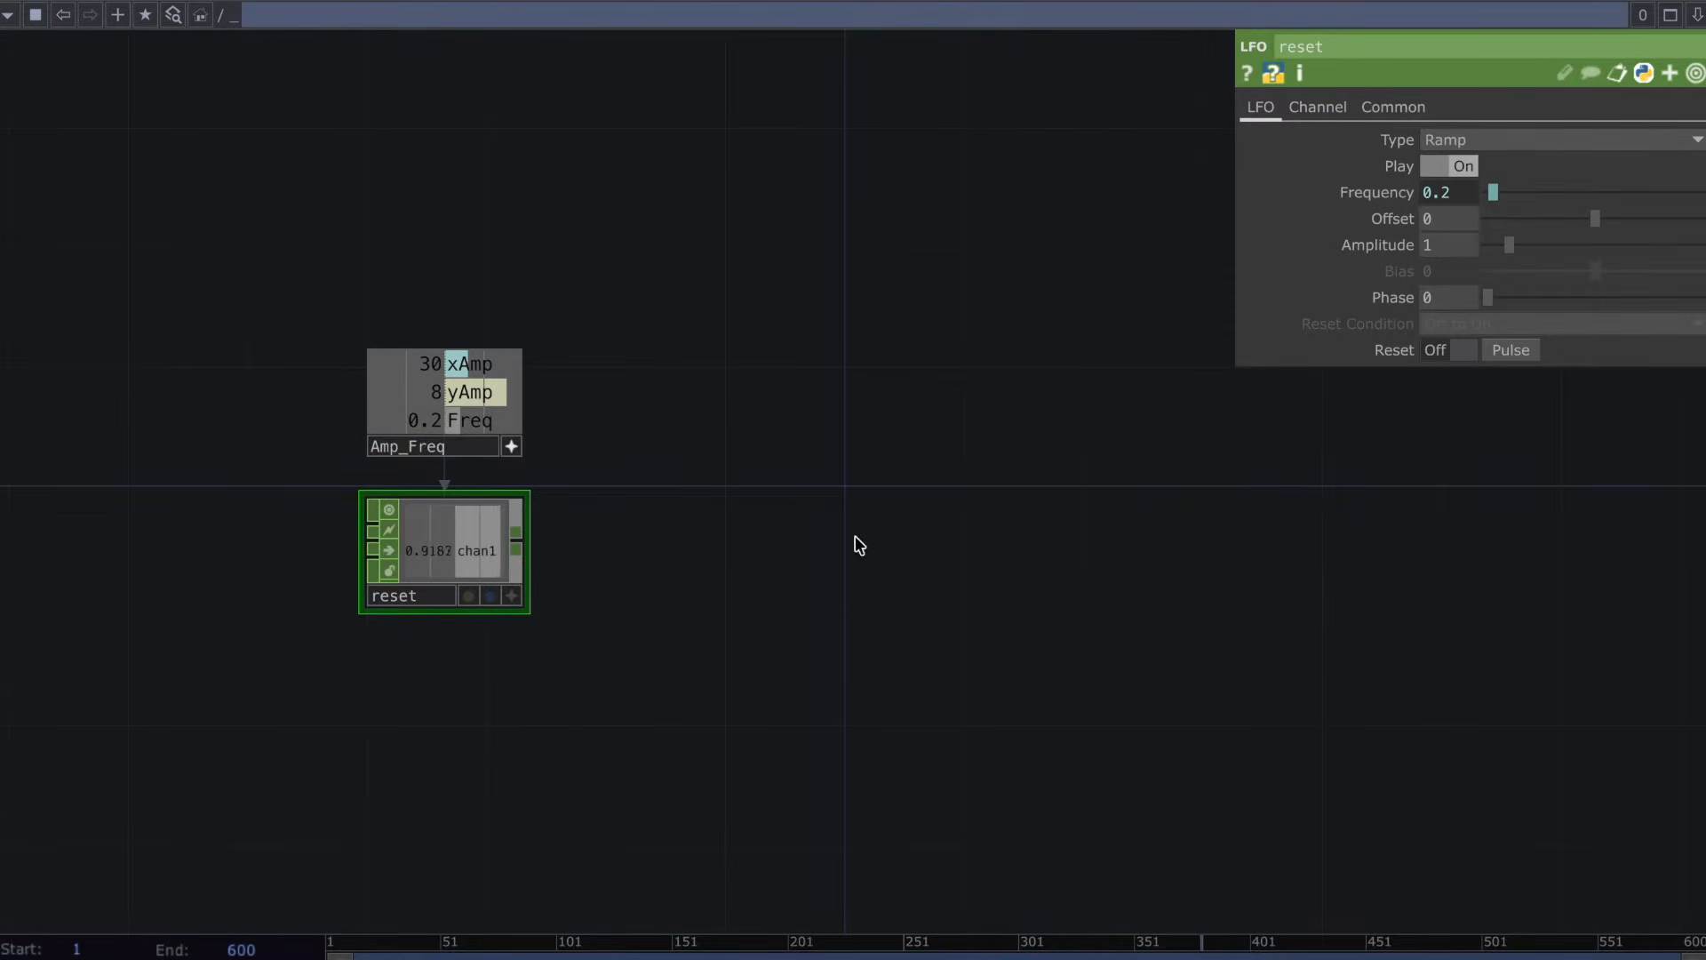
Add a Logic CHOP fed by the reset LFO and make it output 1 only when the signal equals 1.
key(Tab)
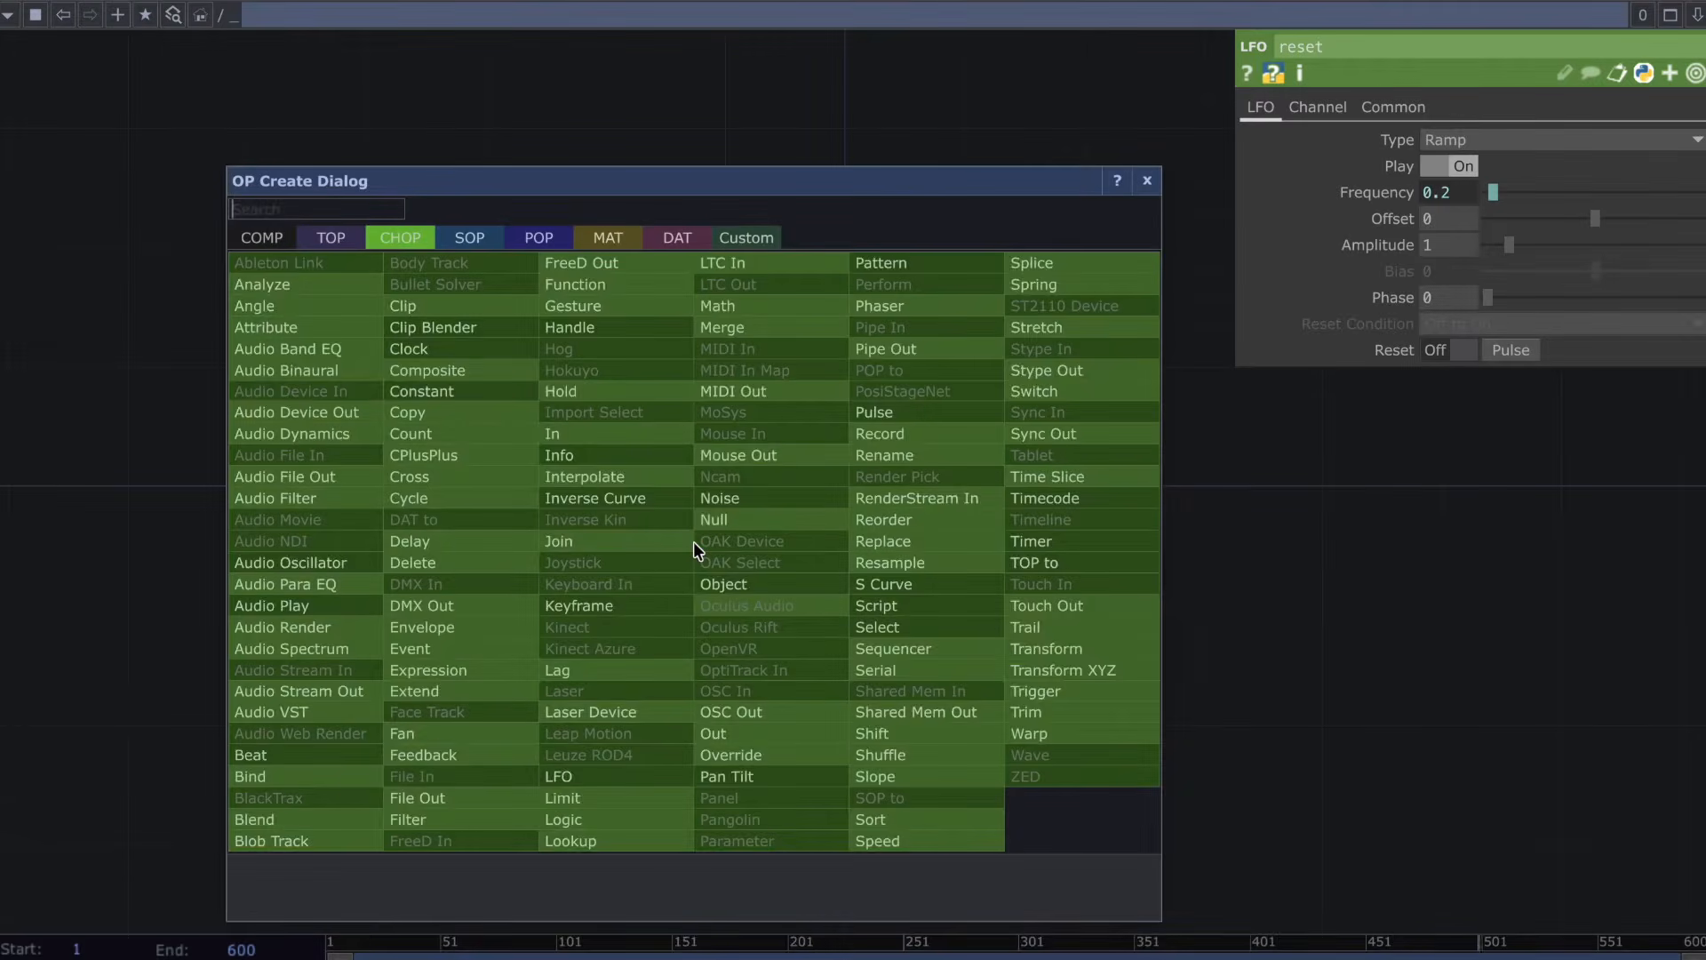
text(logic)
click(627, 819)
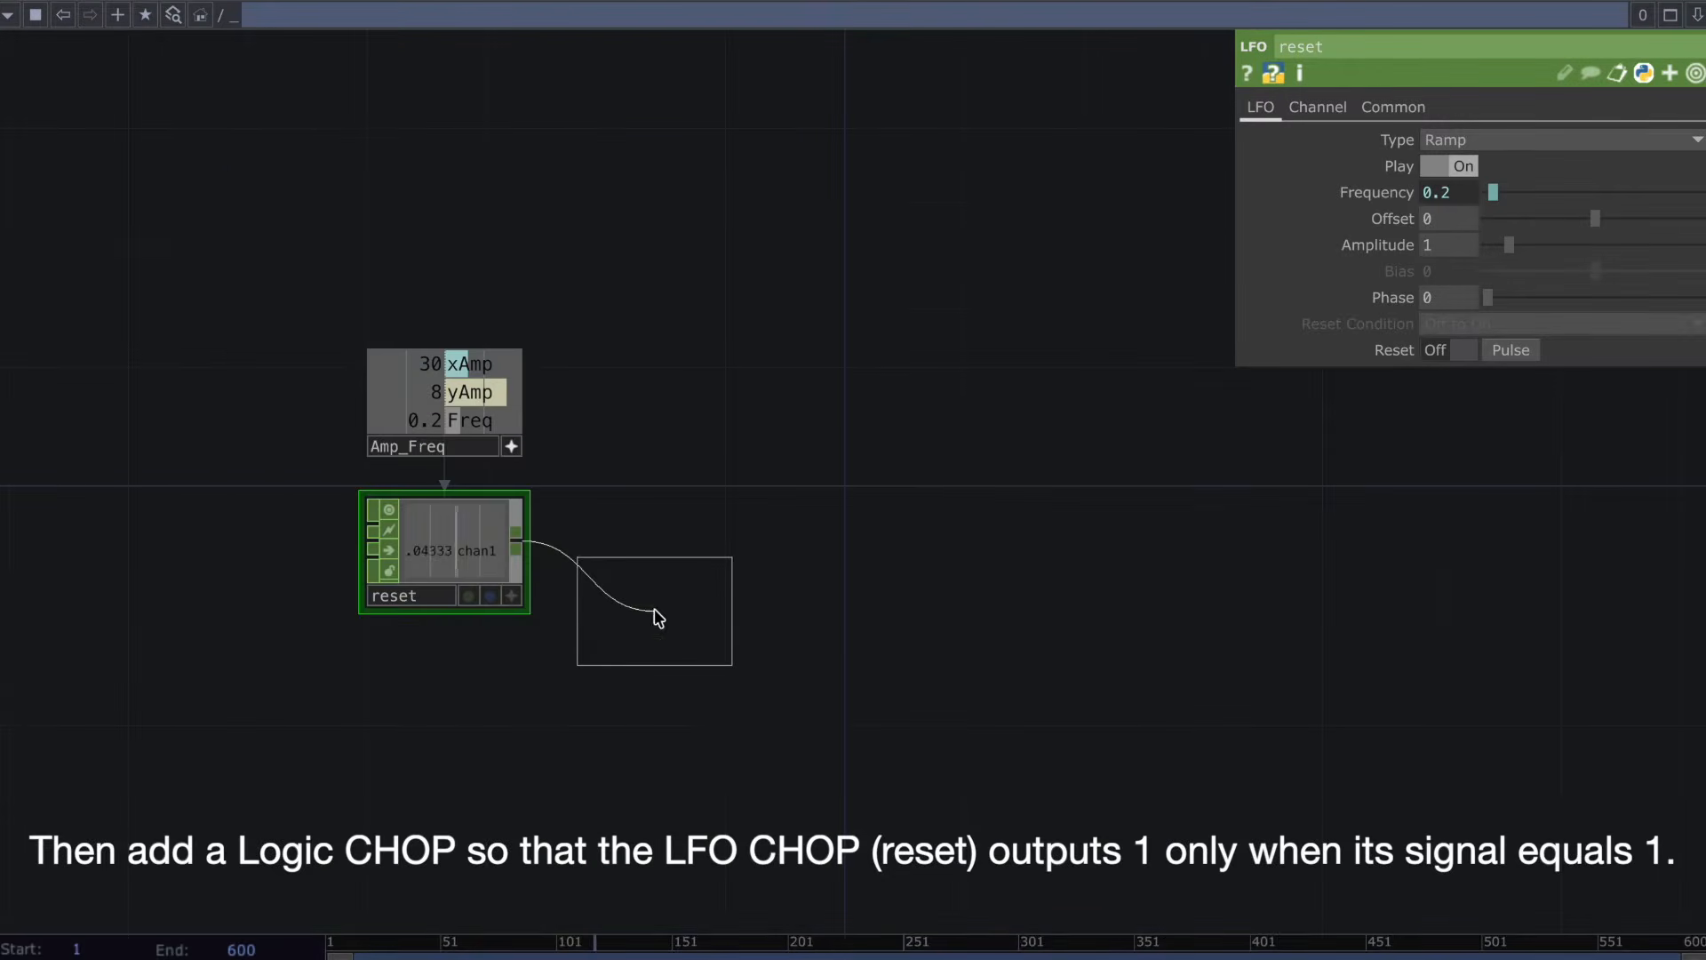
click(649, 553)
click(1470, 192)
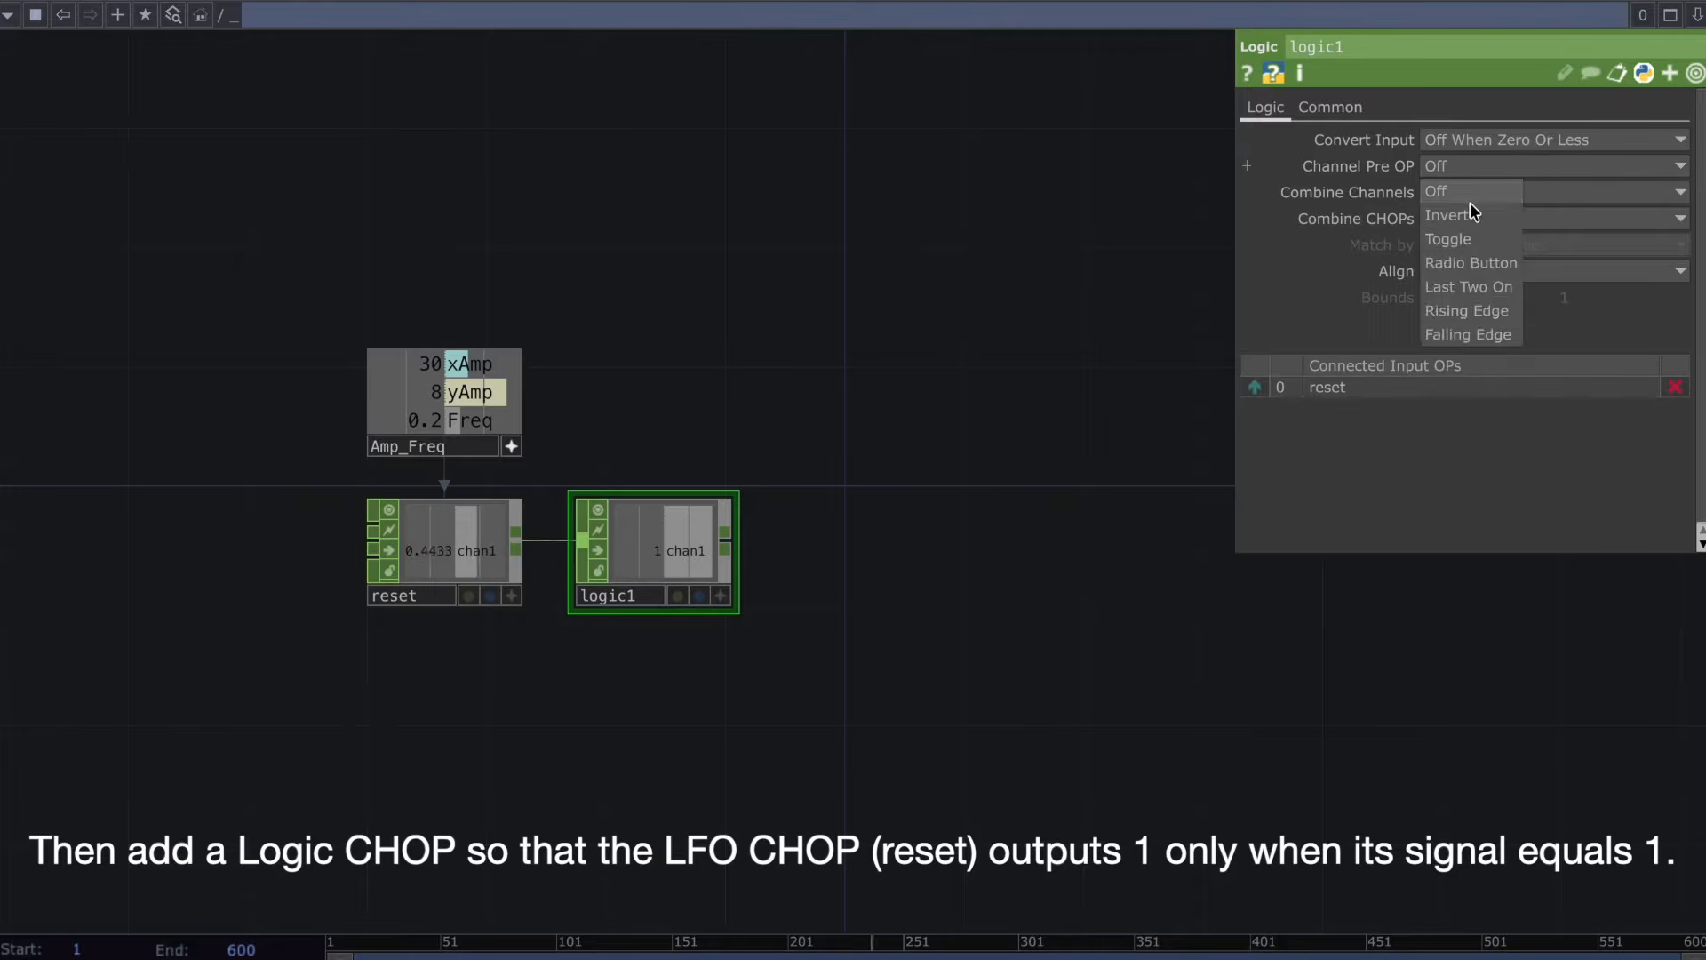
key(Escape)
Add a new LFO CHOP in line with Amp_Freq, beyond the Logic CHOP, and set its type to Ramp.
key(Tab)
text(lfo)
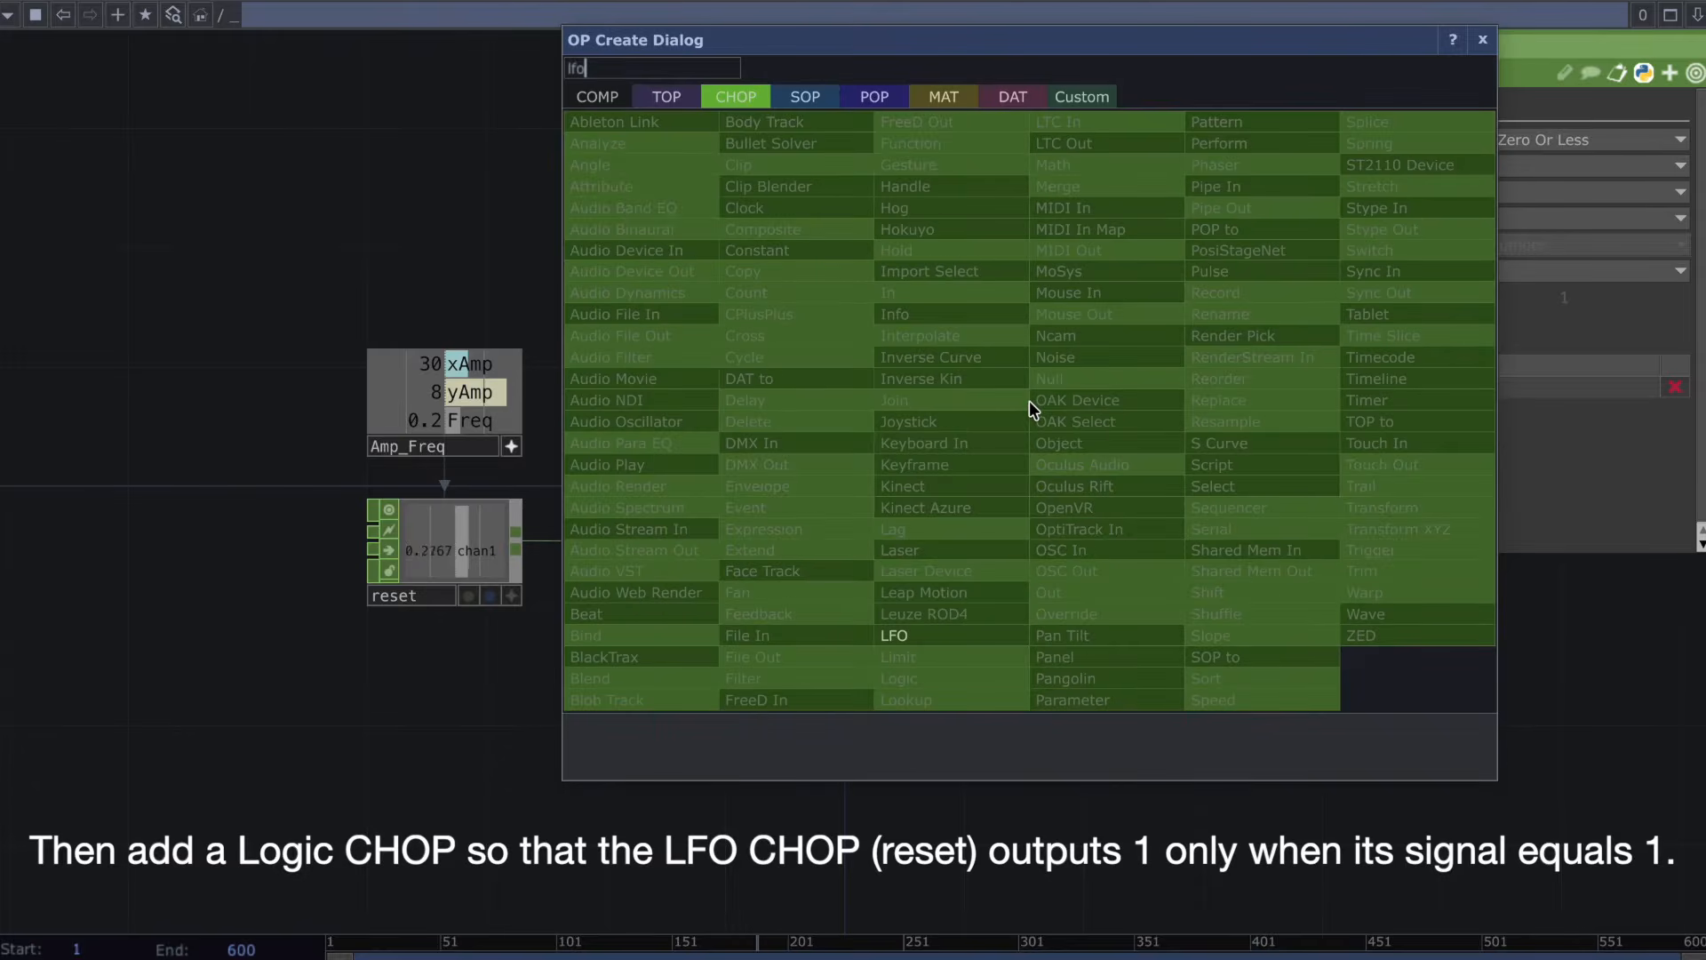
click(992, 632)
click(960, 387)
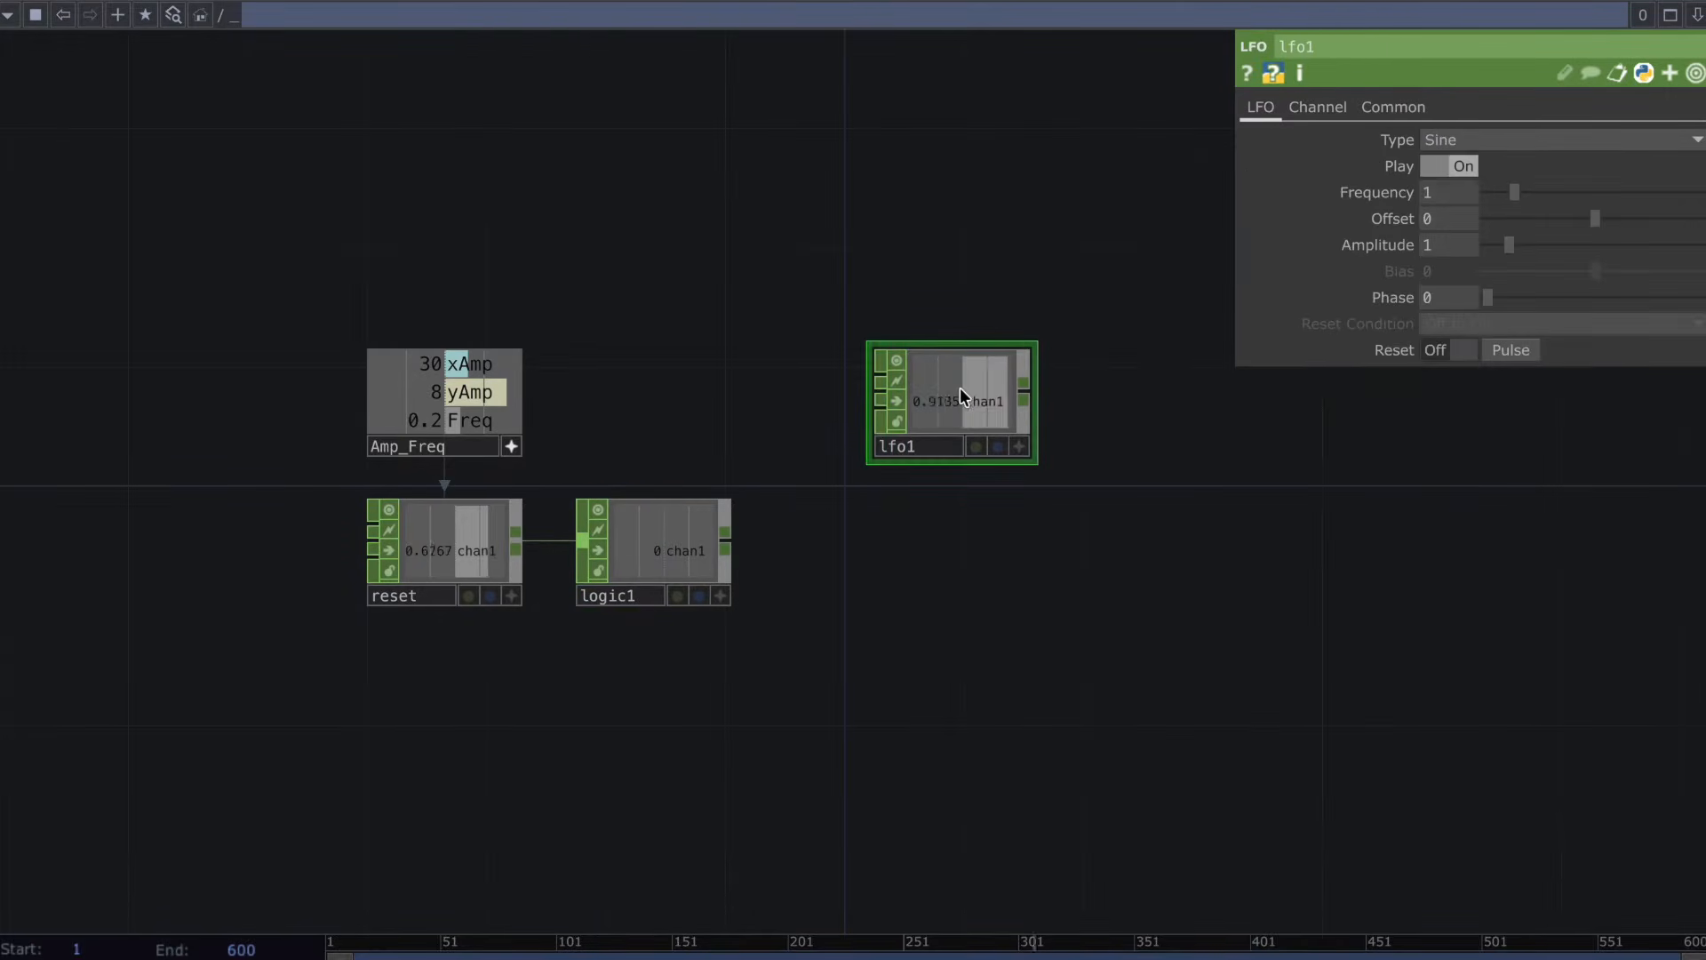
click(1475, 141)
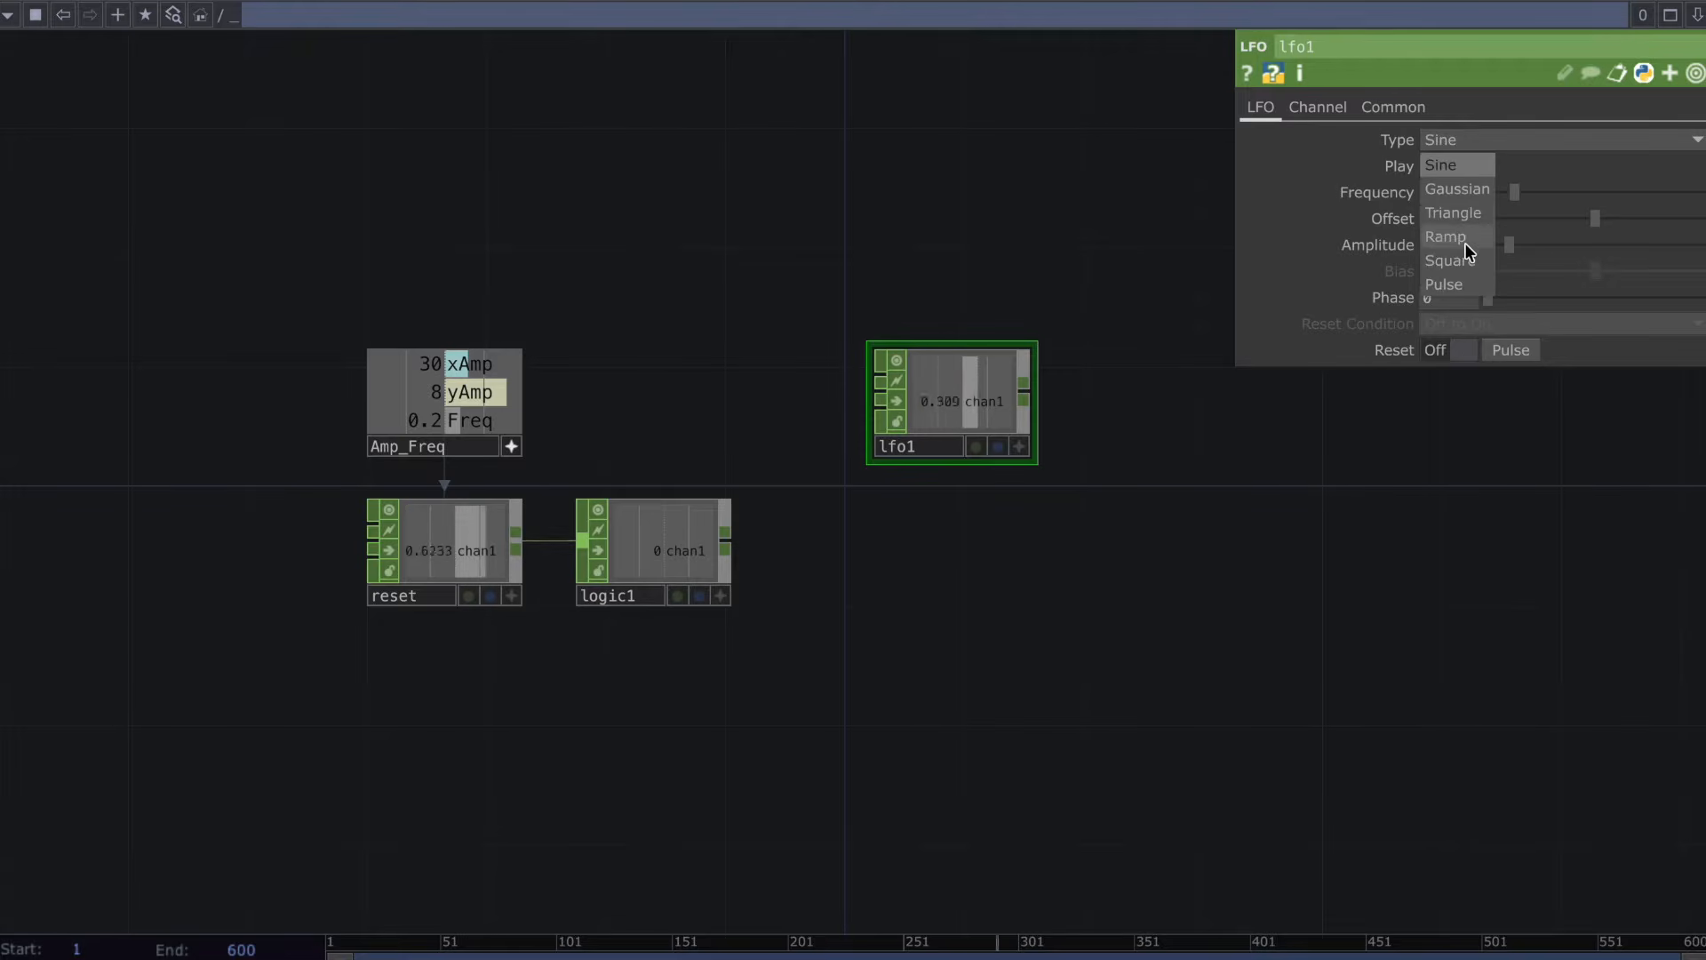
click(1465, 240)
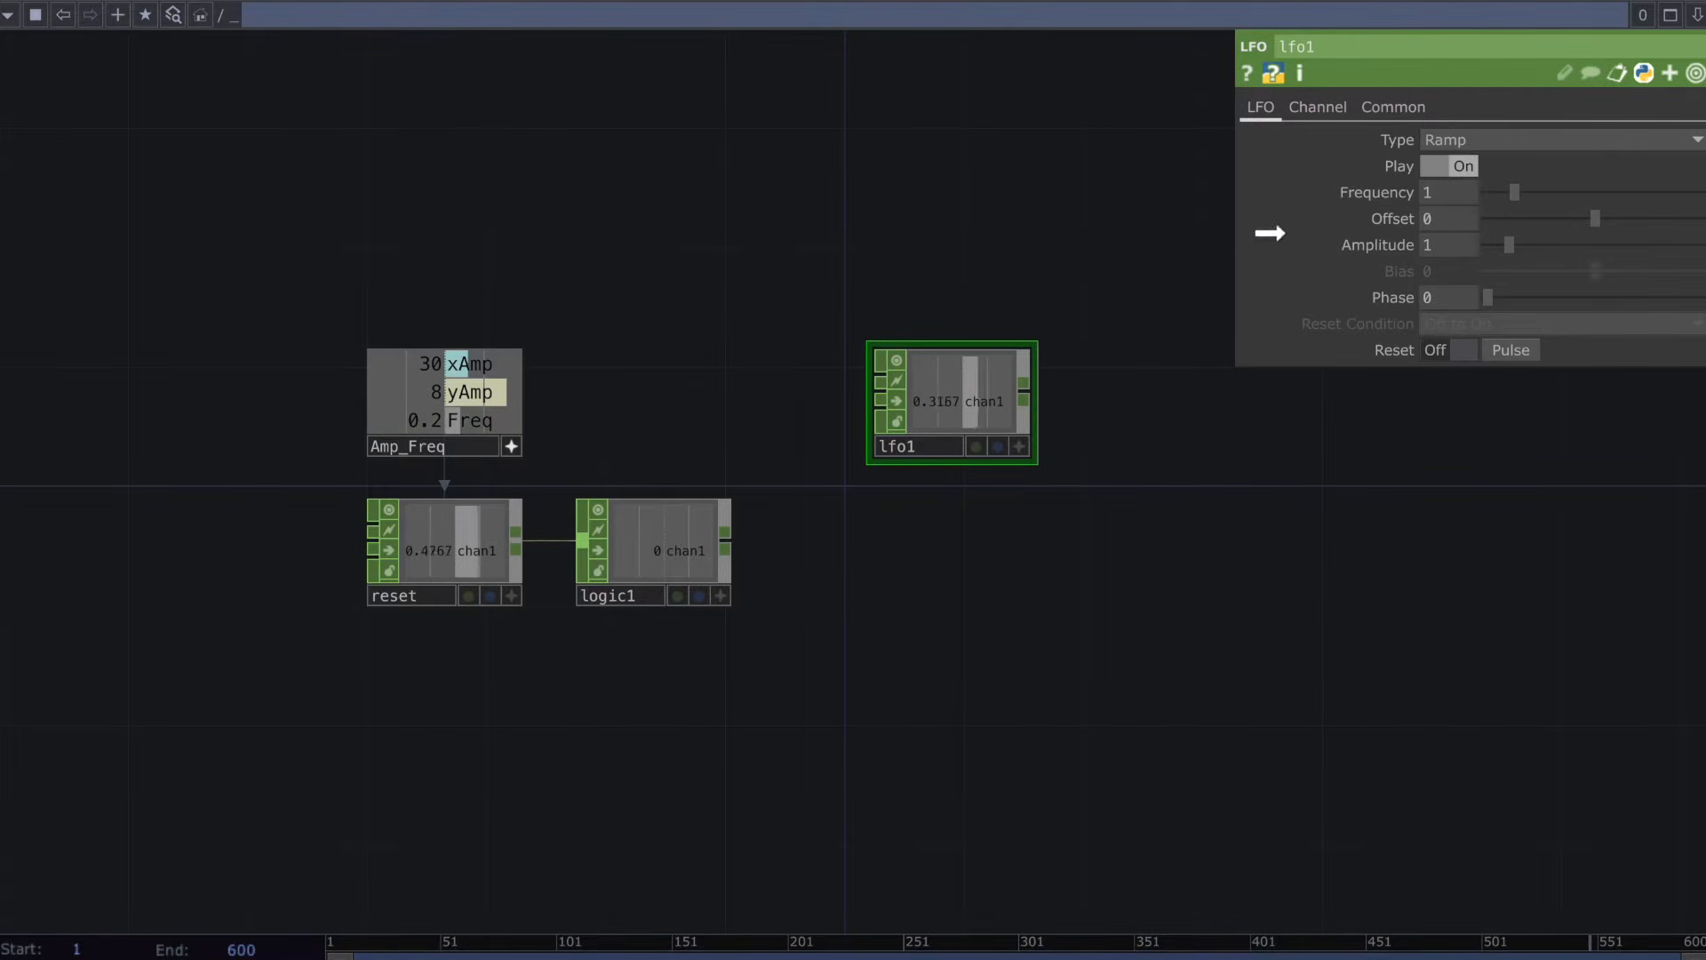
Reference Amp_Freq's Freq and xAmp channels in the new LFO's Frequency and Amplitude, and rename the LFO x1.
drag(1269, 233, 1462, 197)
click(1462, 197)
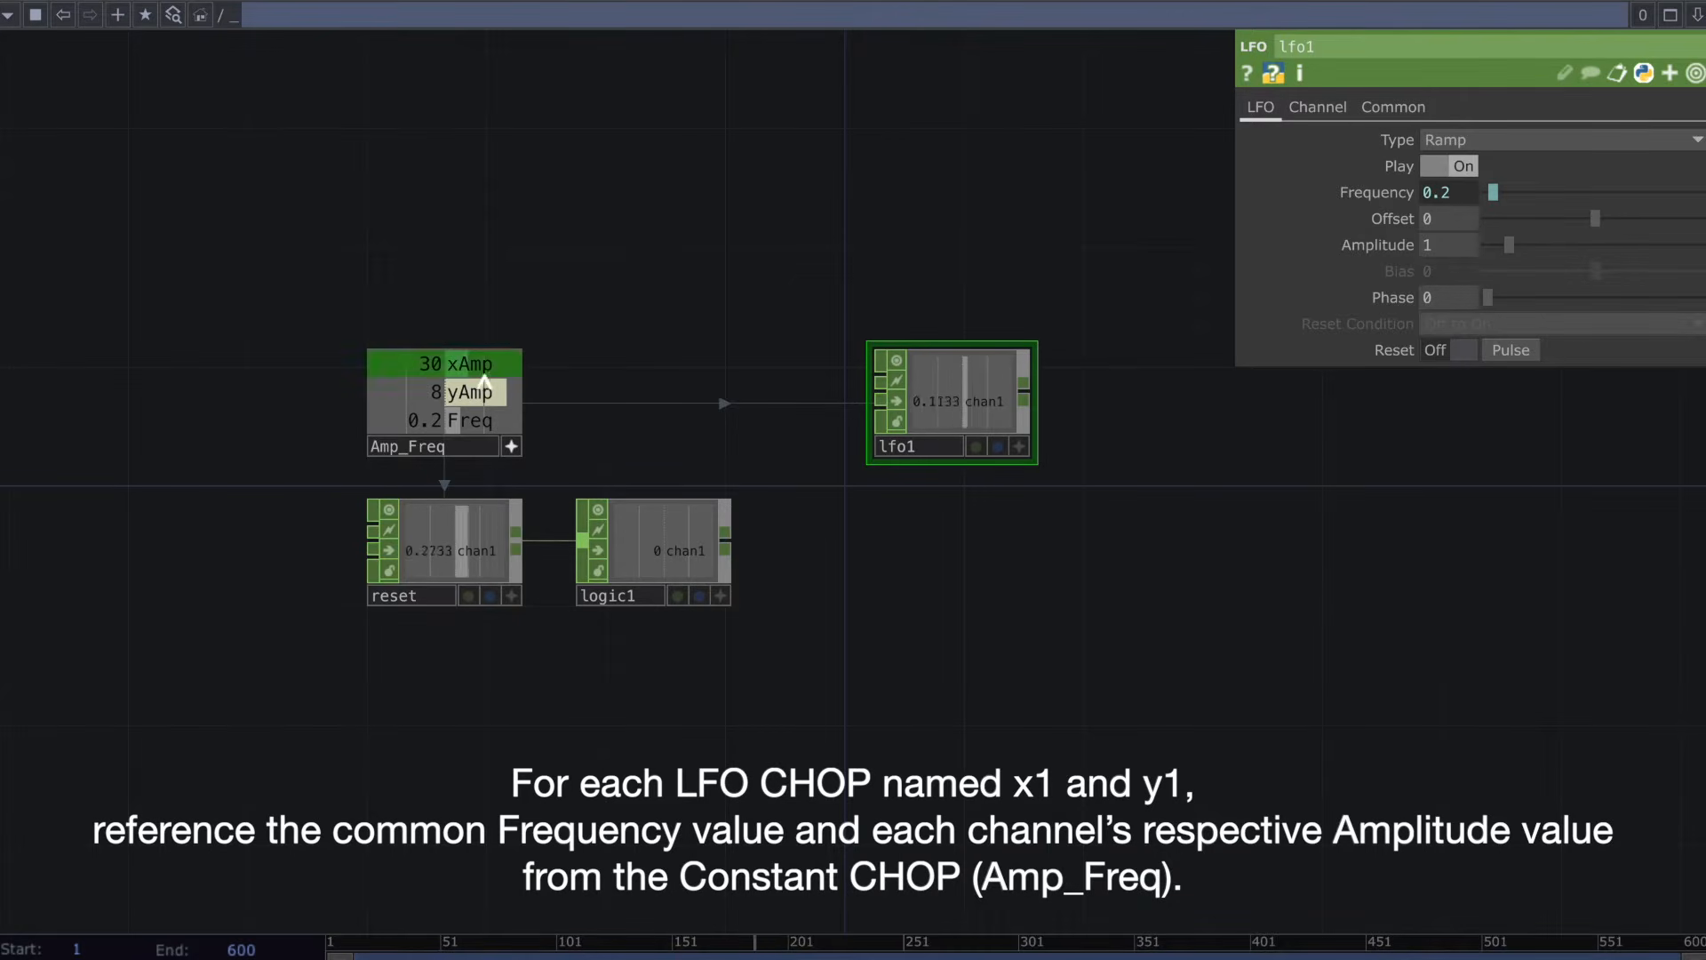
drag(1396, 256, 1409, 247)
click(1409, 244)
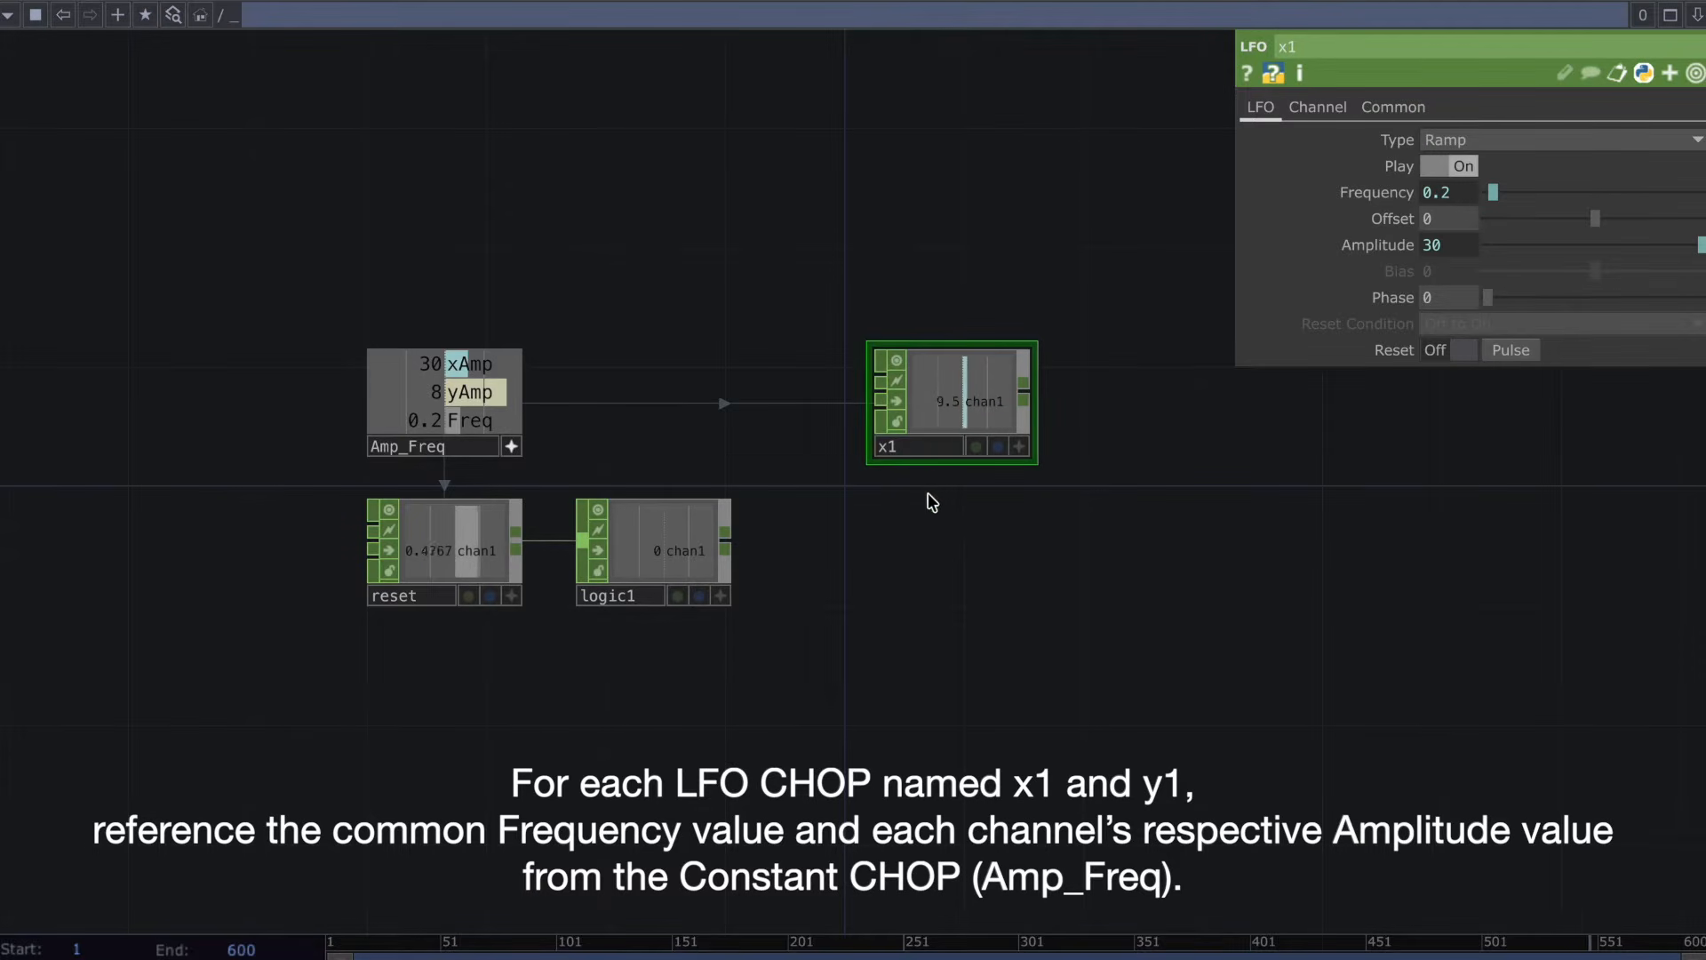
Add another LFO CHOP below x1 and rename it y1.
key(Tab)
text(lfo)
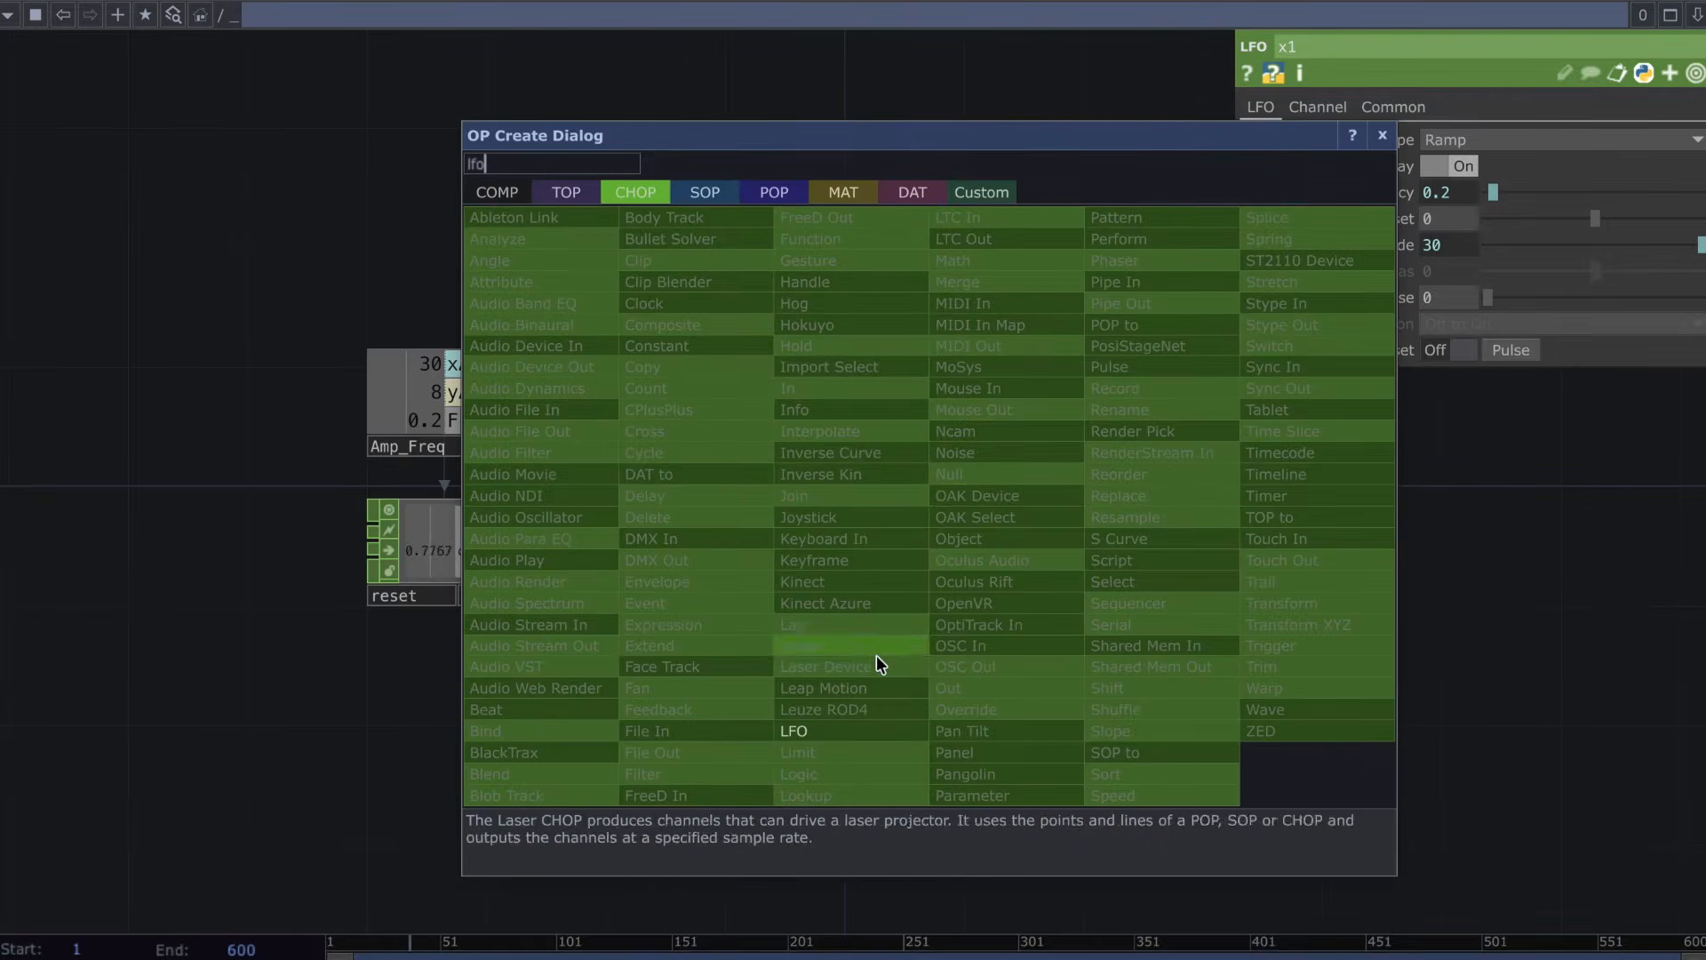
click(877, 724)
click(956, 547)
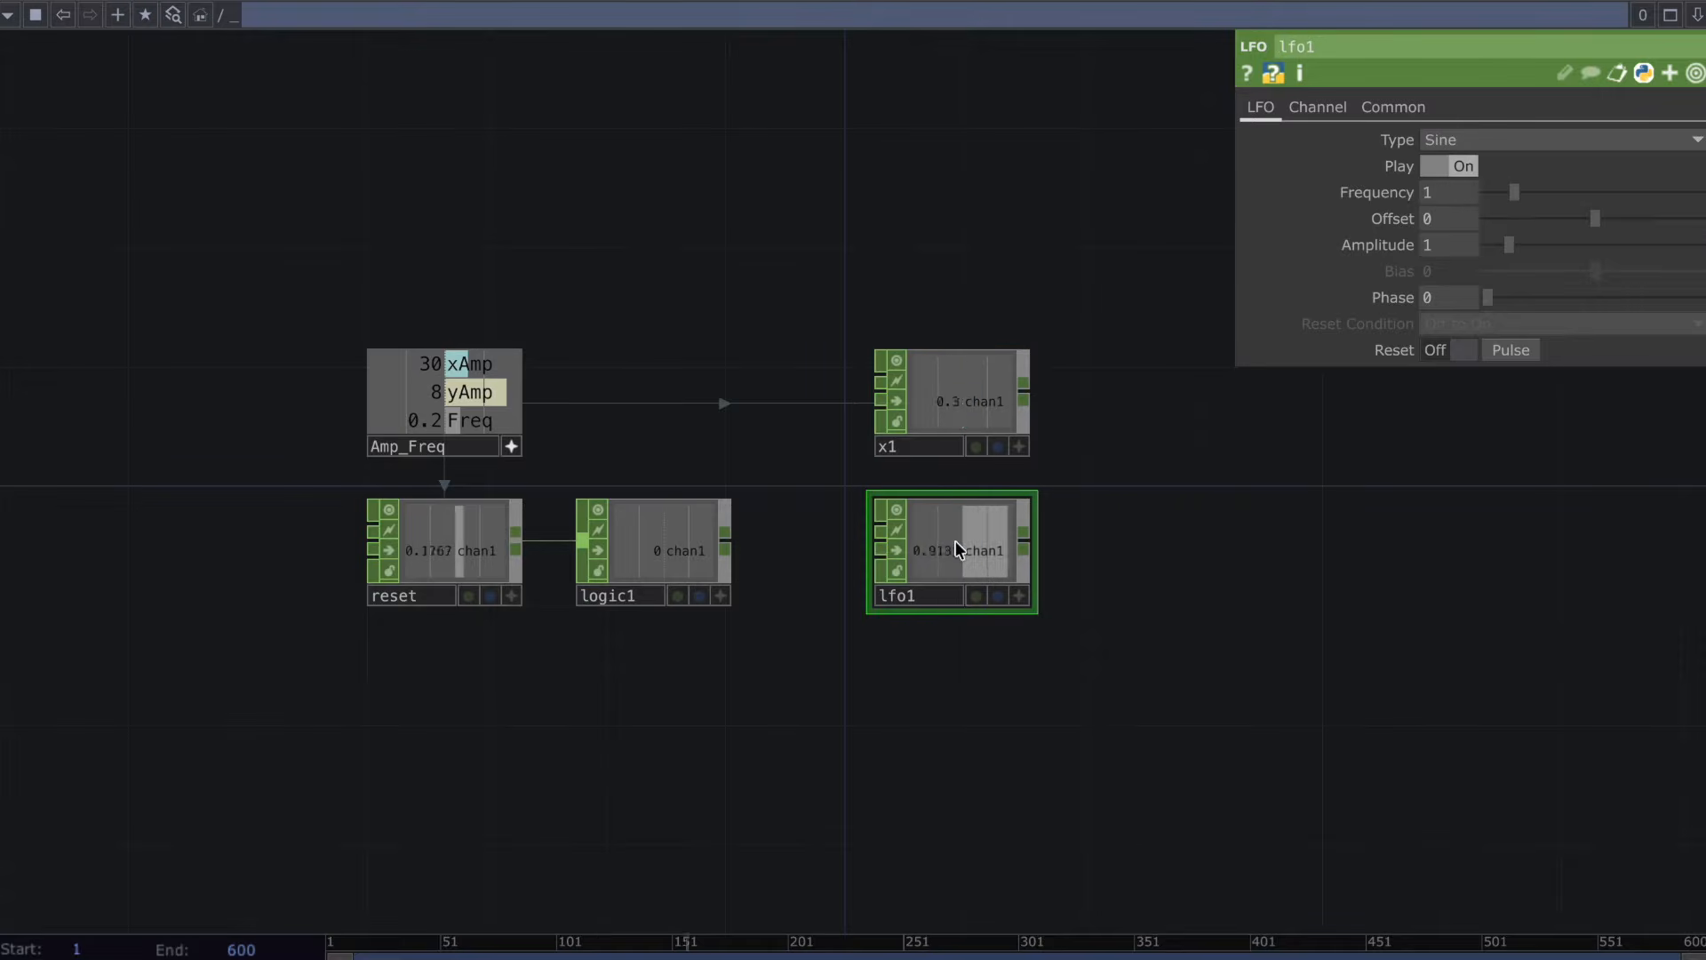
click(919, 599)
text(y1)
key(Return)
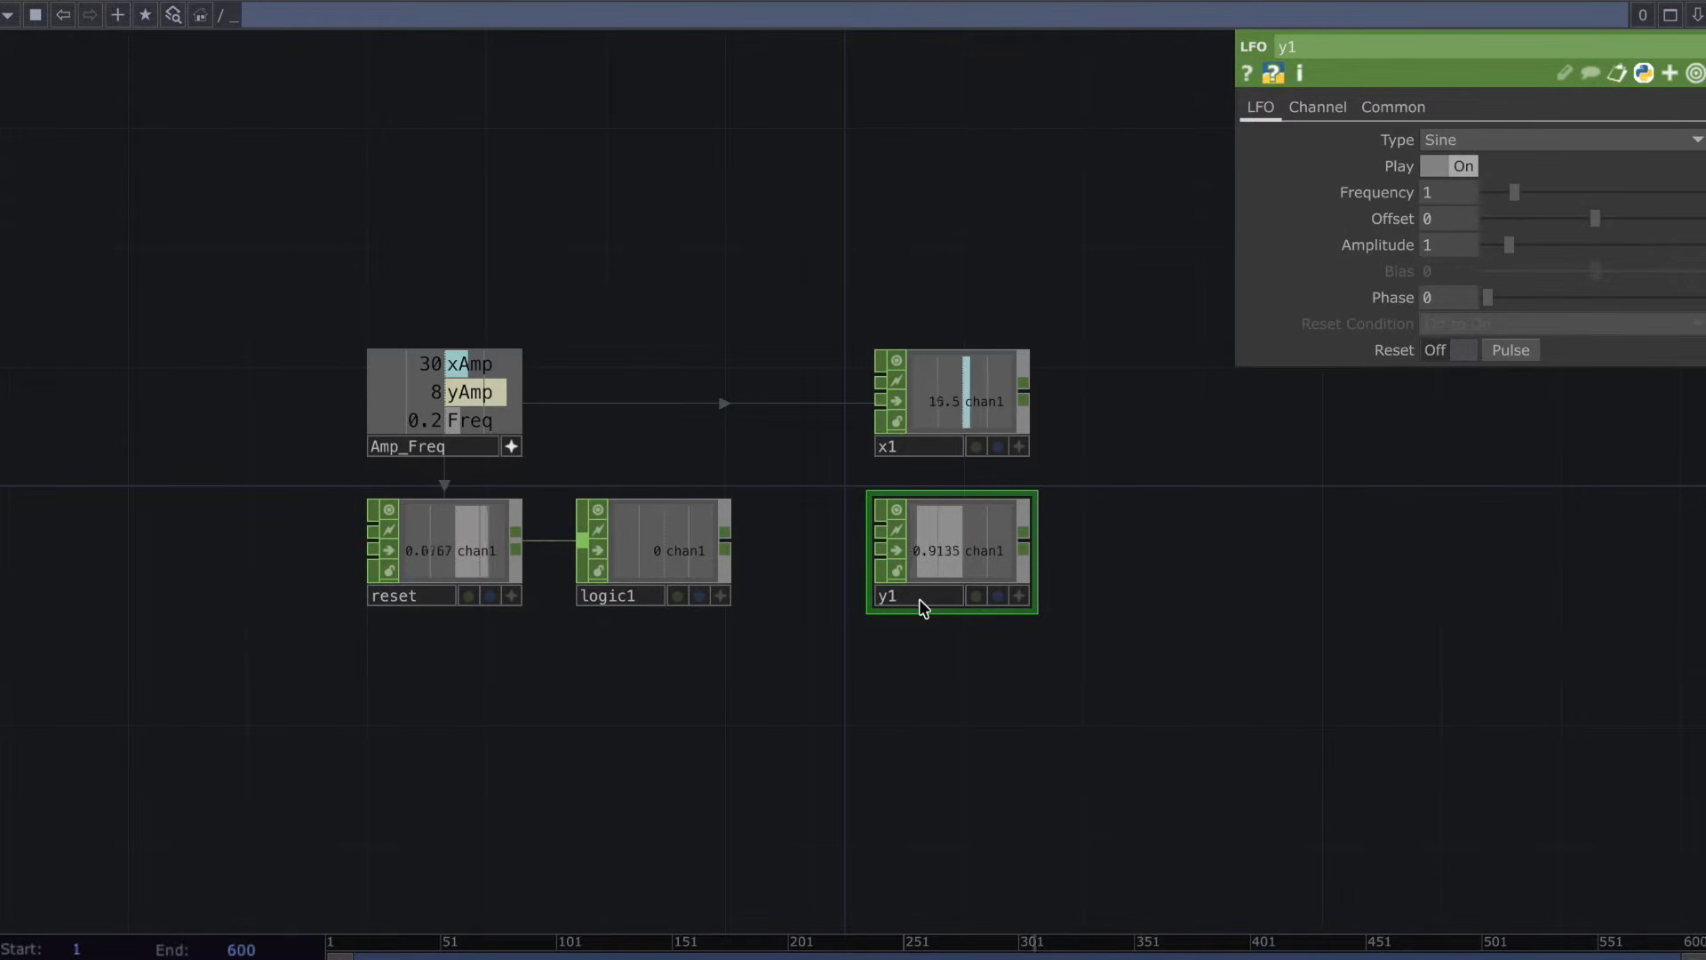
Reference Amp_Freq's Freq channel in y1's Frequency and its yAmp channel in y1's Amplitude.
drag(465, 438, 1459, 184)
click(1458, 179)
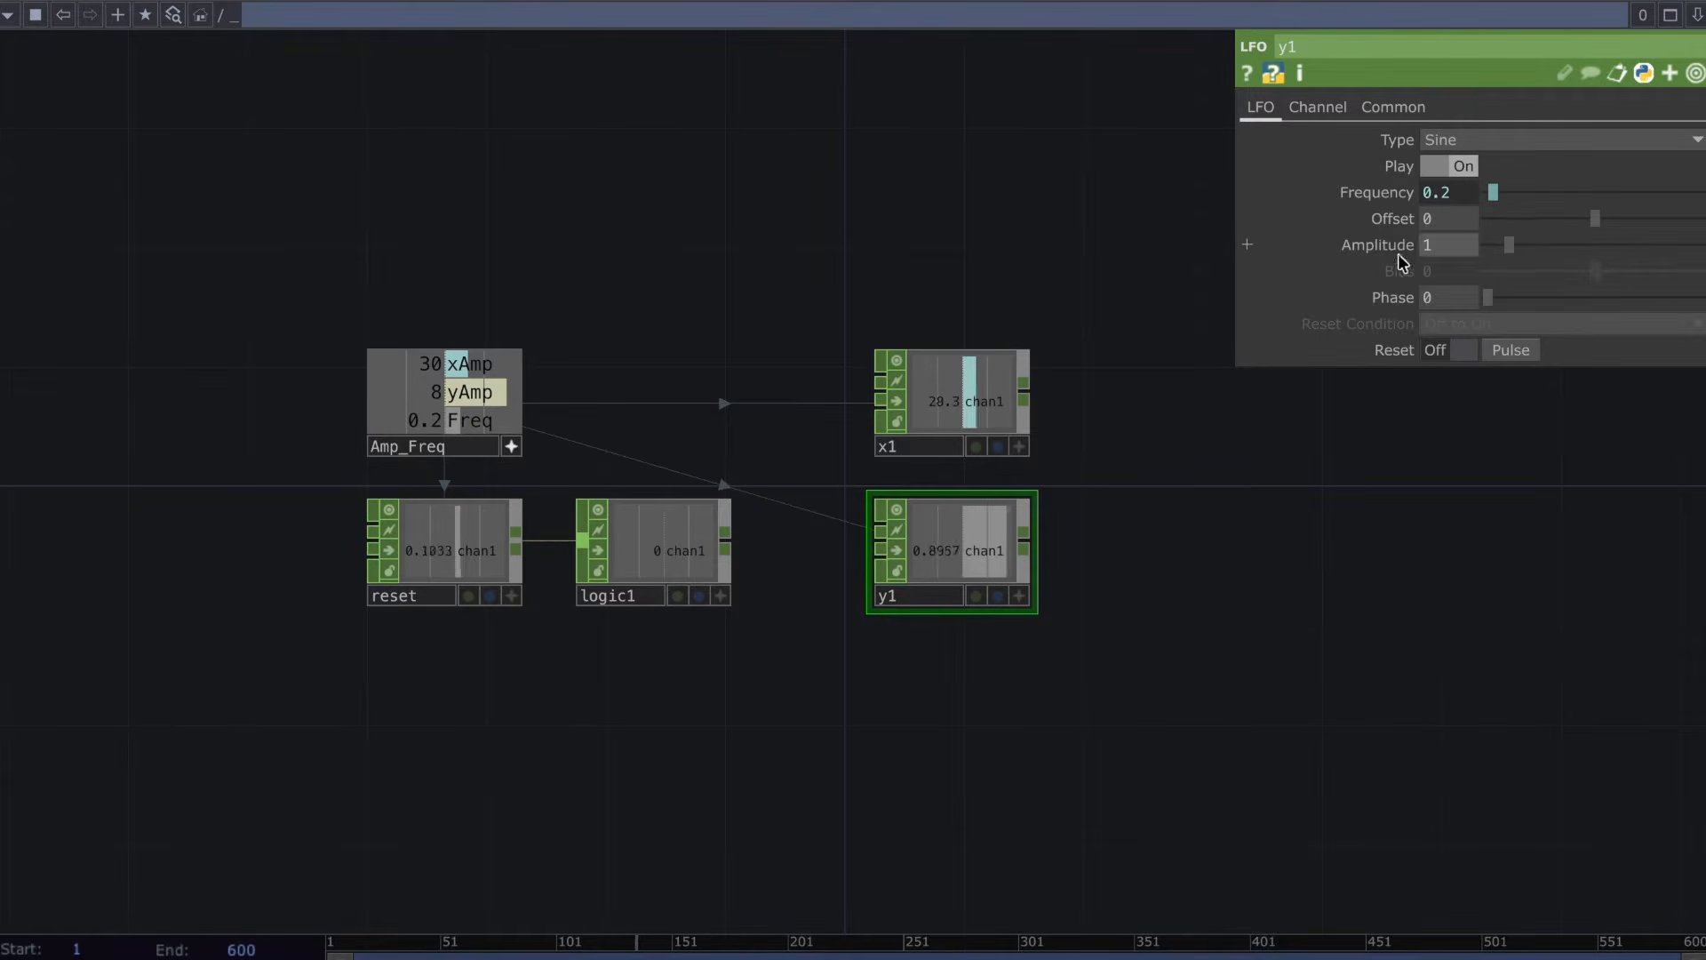
drag(1232, 244, 1014, 244)
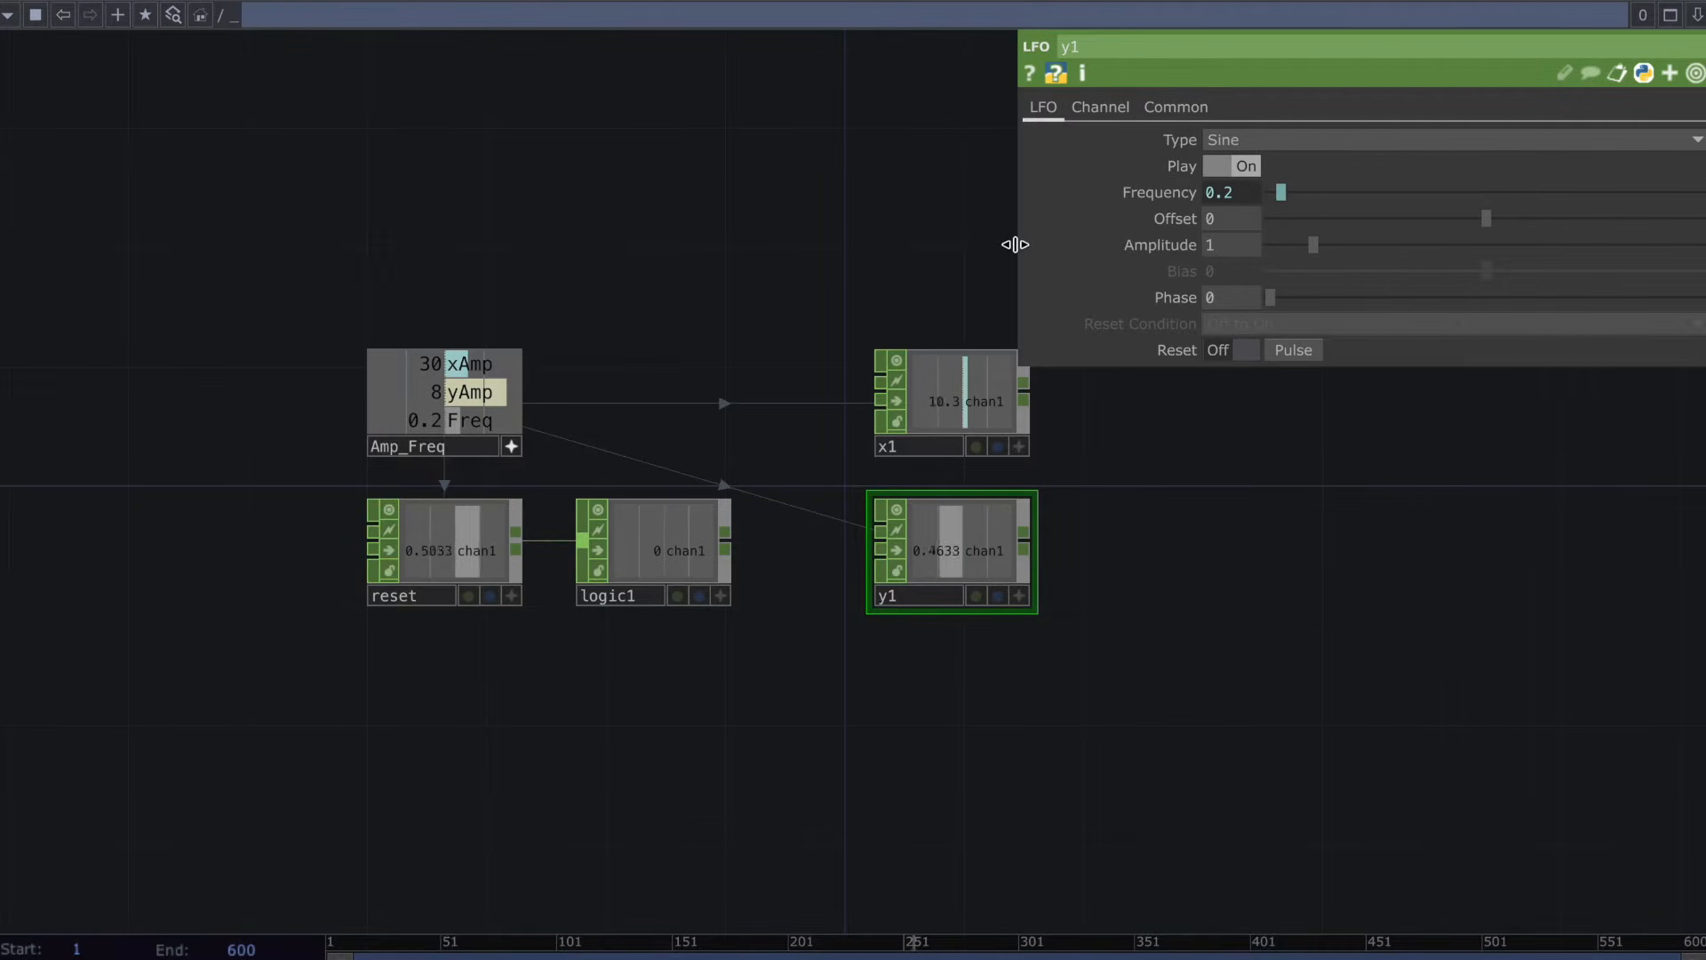
drag(444, 411, 1226, 261)
click(1226, 248)
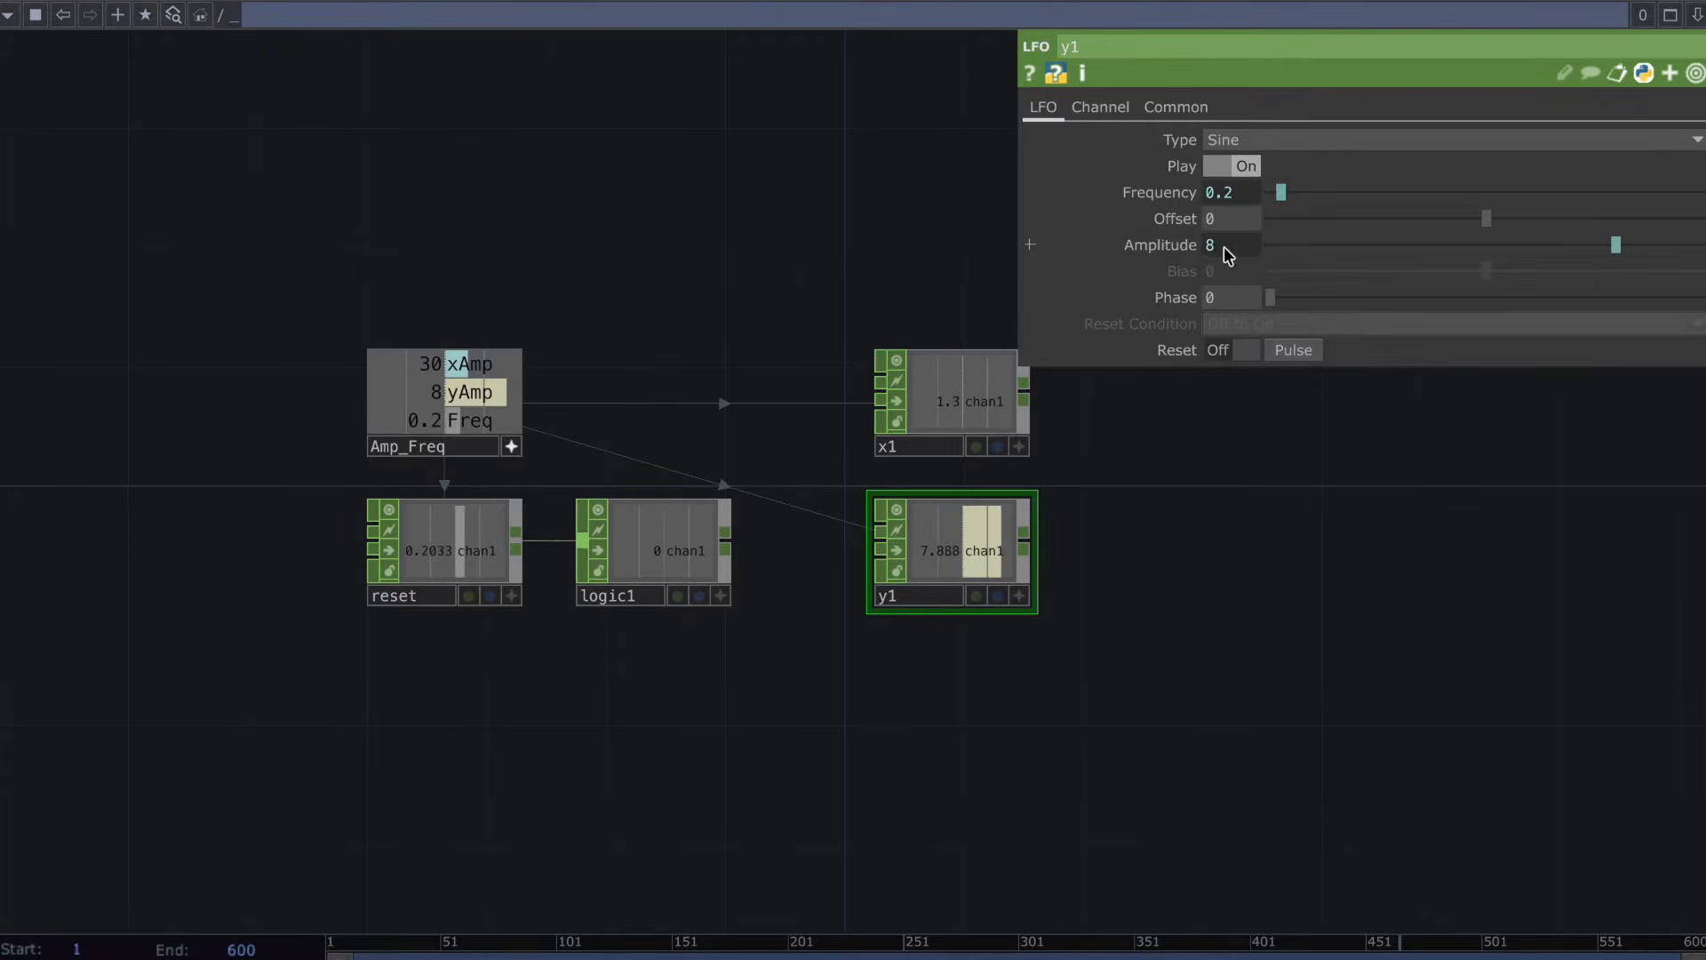
Extend y1's Amplitude expression to op('Amp_Freq')['yAmp']/me.digits.
click(1134, 247)
text(/)
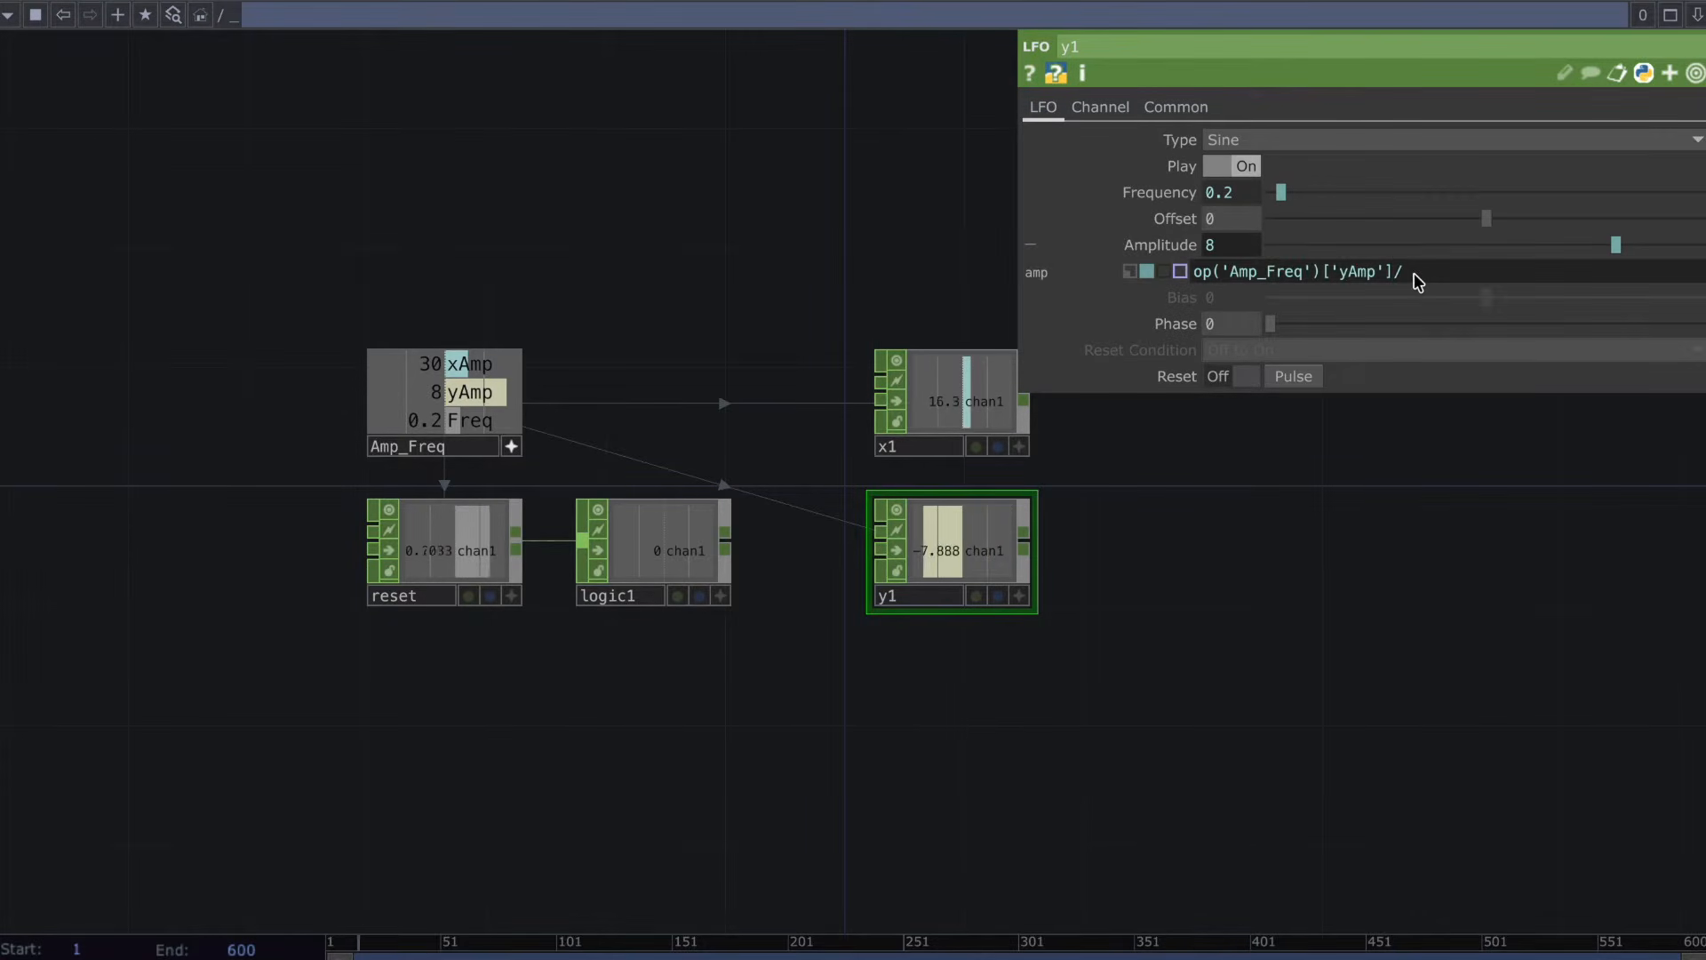
text(me.digits)
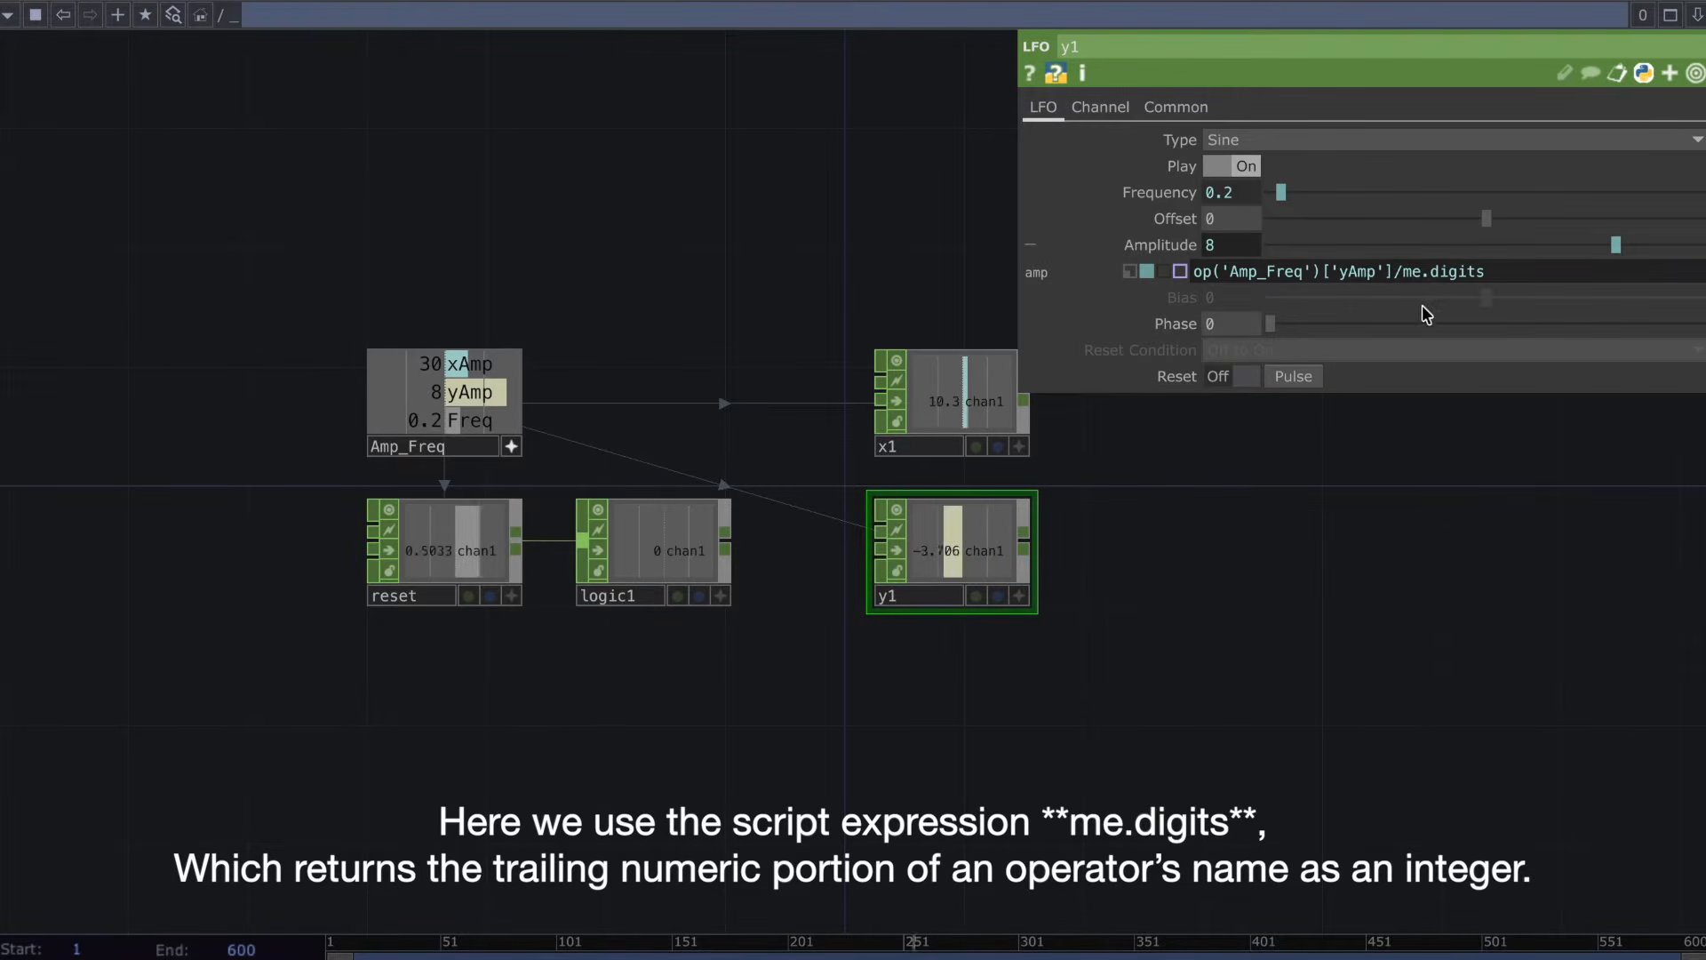
Reduce y1's Amplitude expression to me.digits alone as a demonstration, and undo that deletion.
drag(1402, 275, 1113, 277)
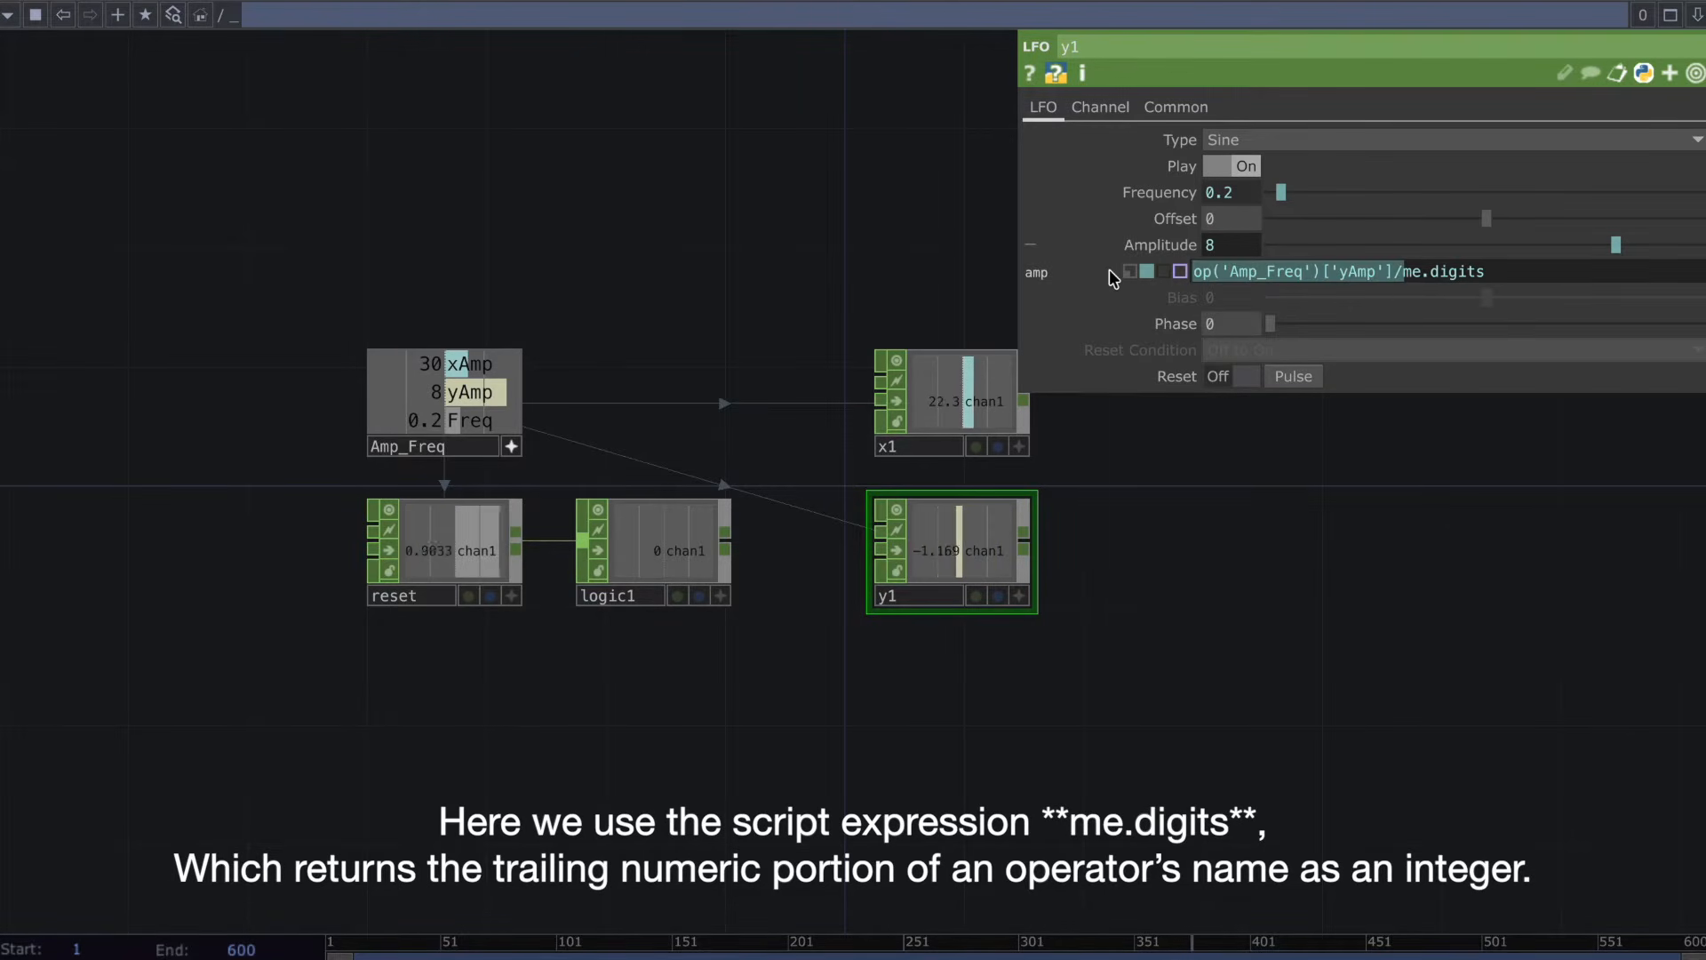
key(BackSpace)
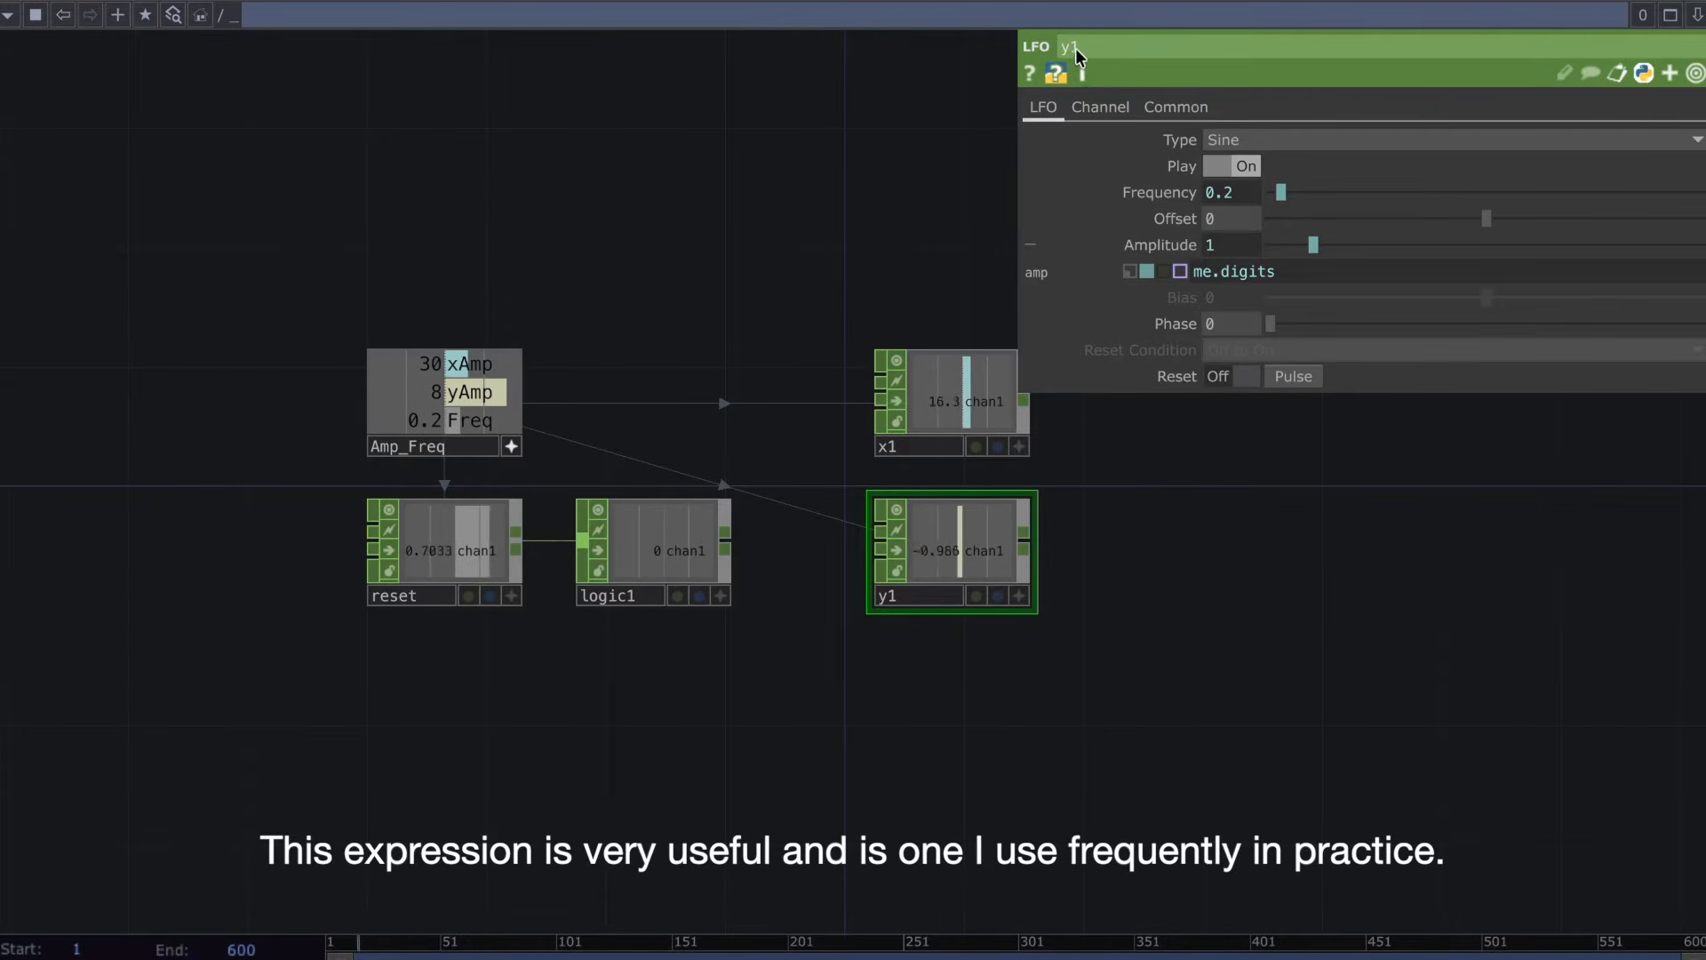
key(ctrl+z)
click(1287, 665)
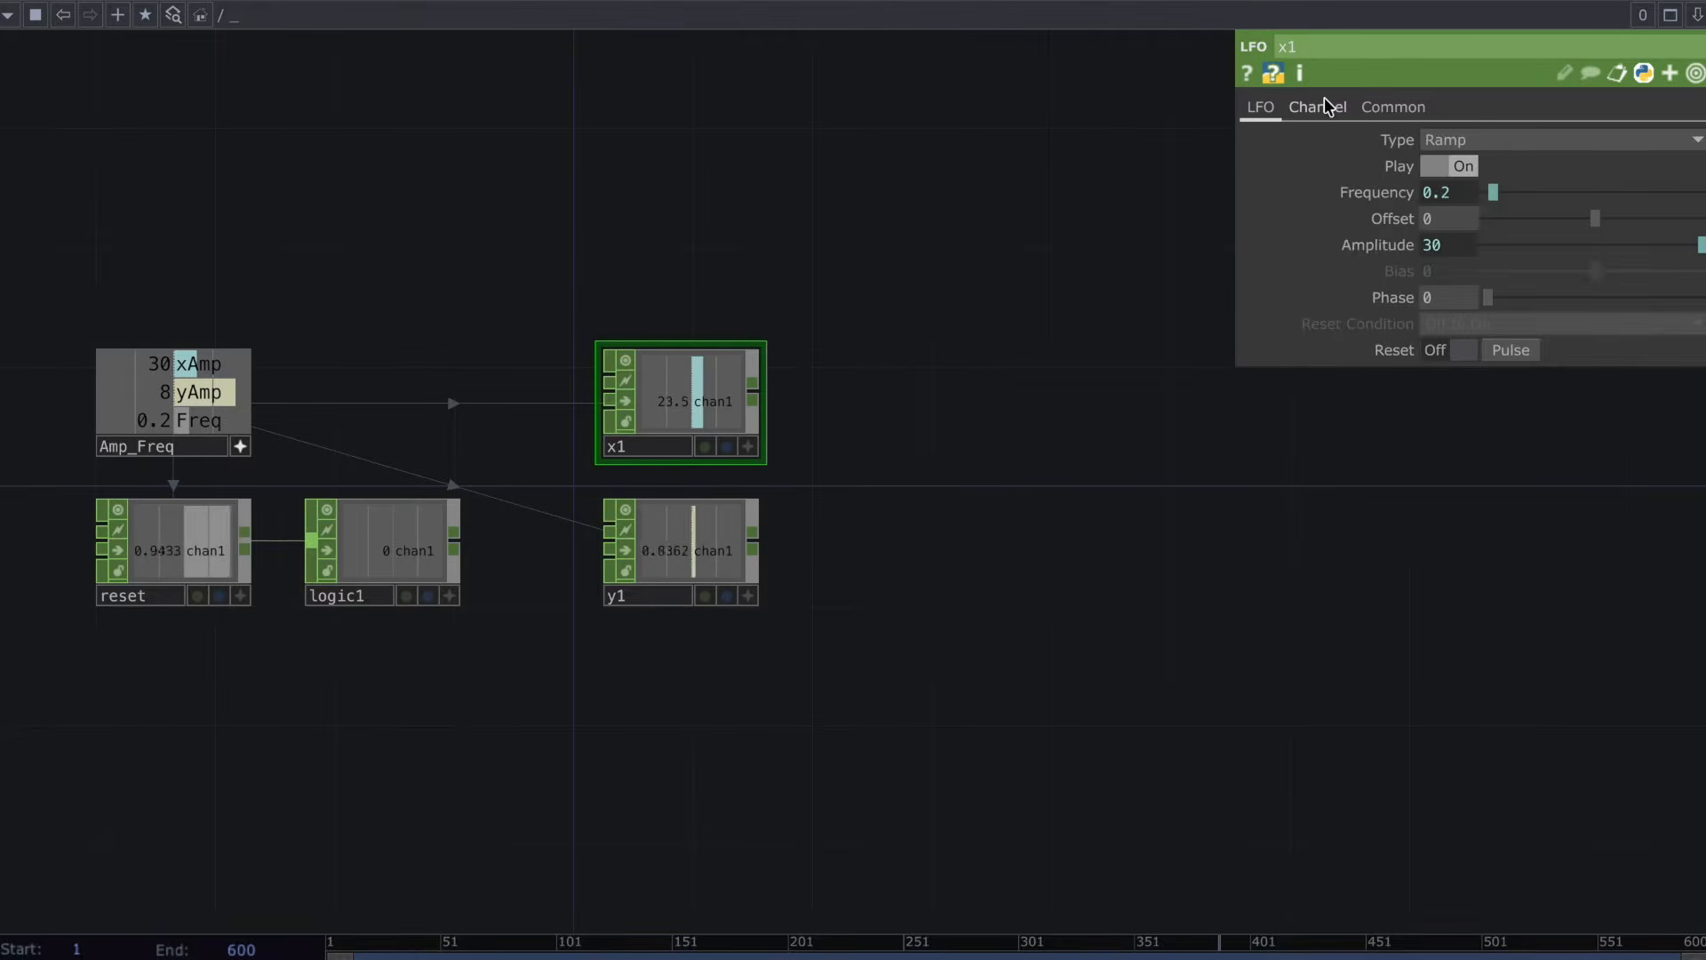
Set the channel name of the x1 LFO to x1 and that of the y1 LFO to y1.
click(1324, 107)
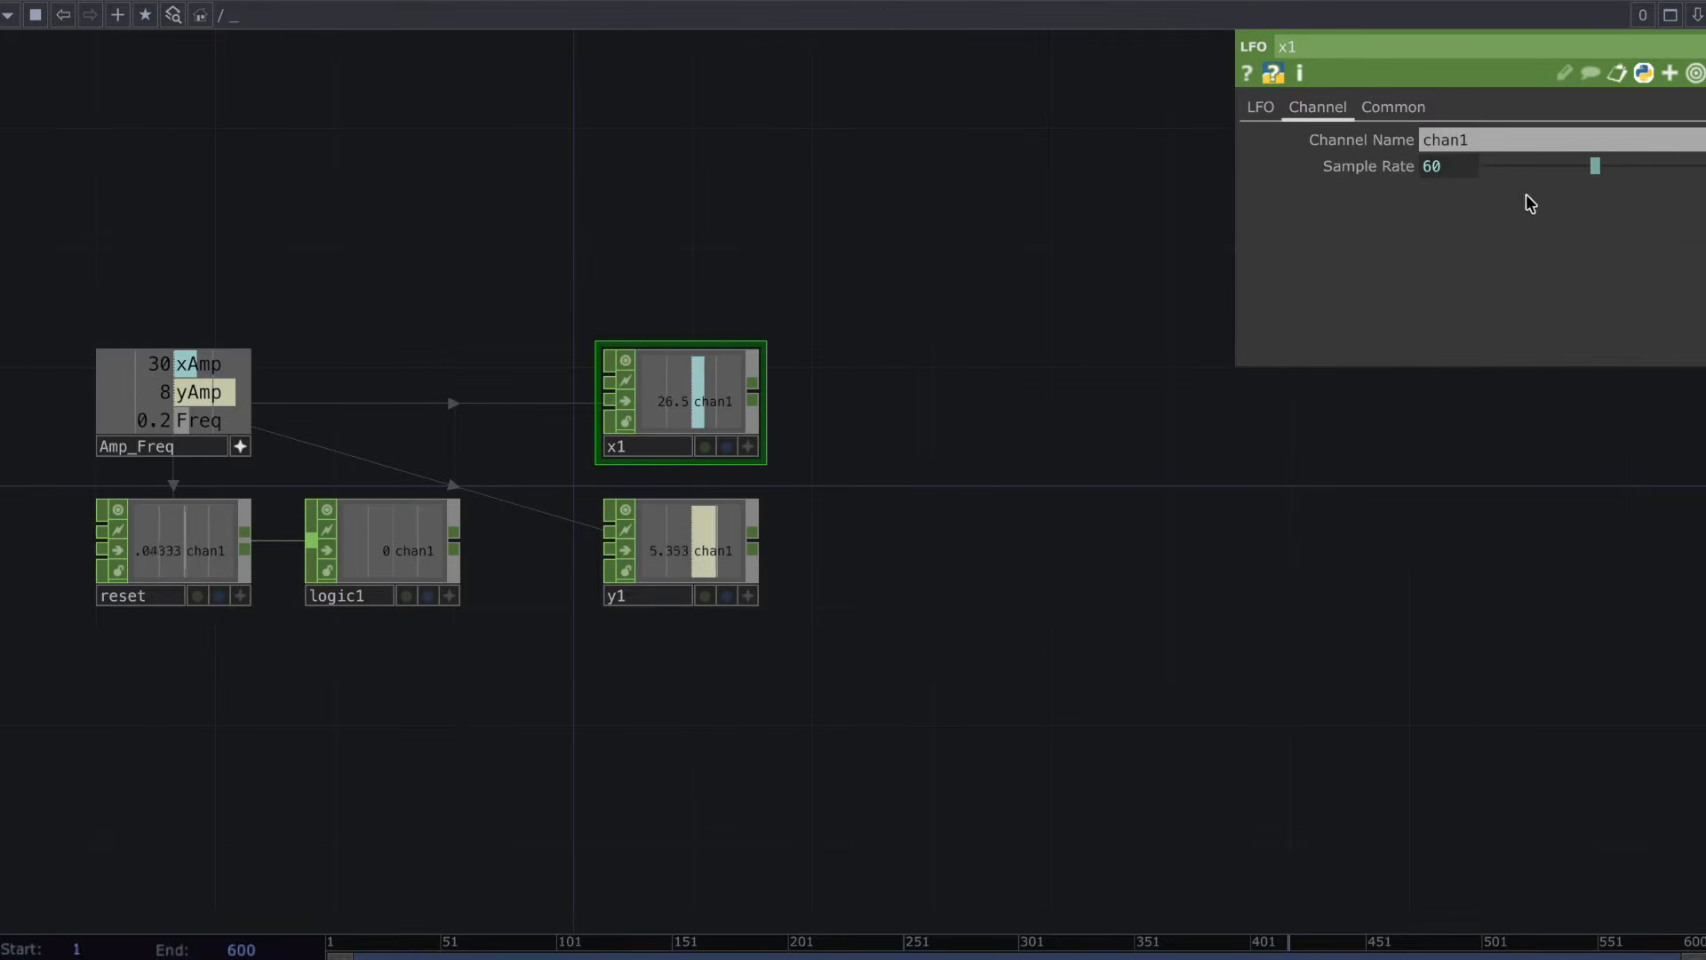
click(705, 533)
click(1306, 113)
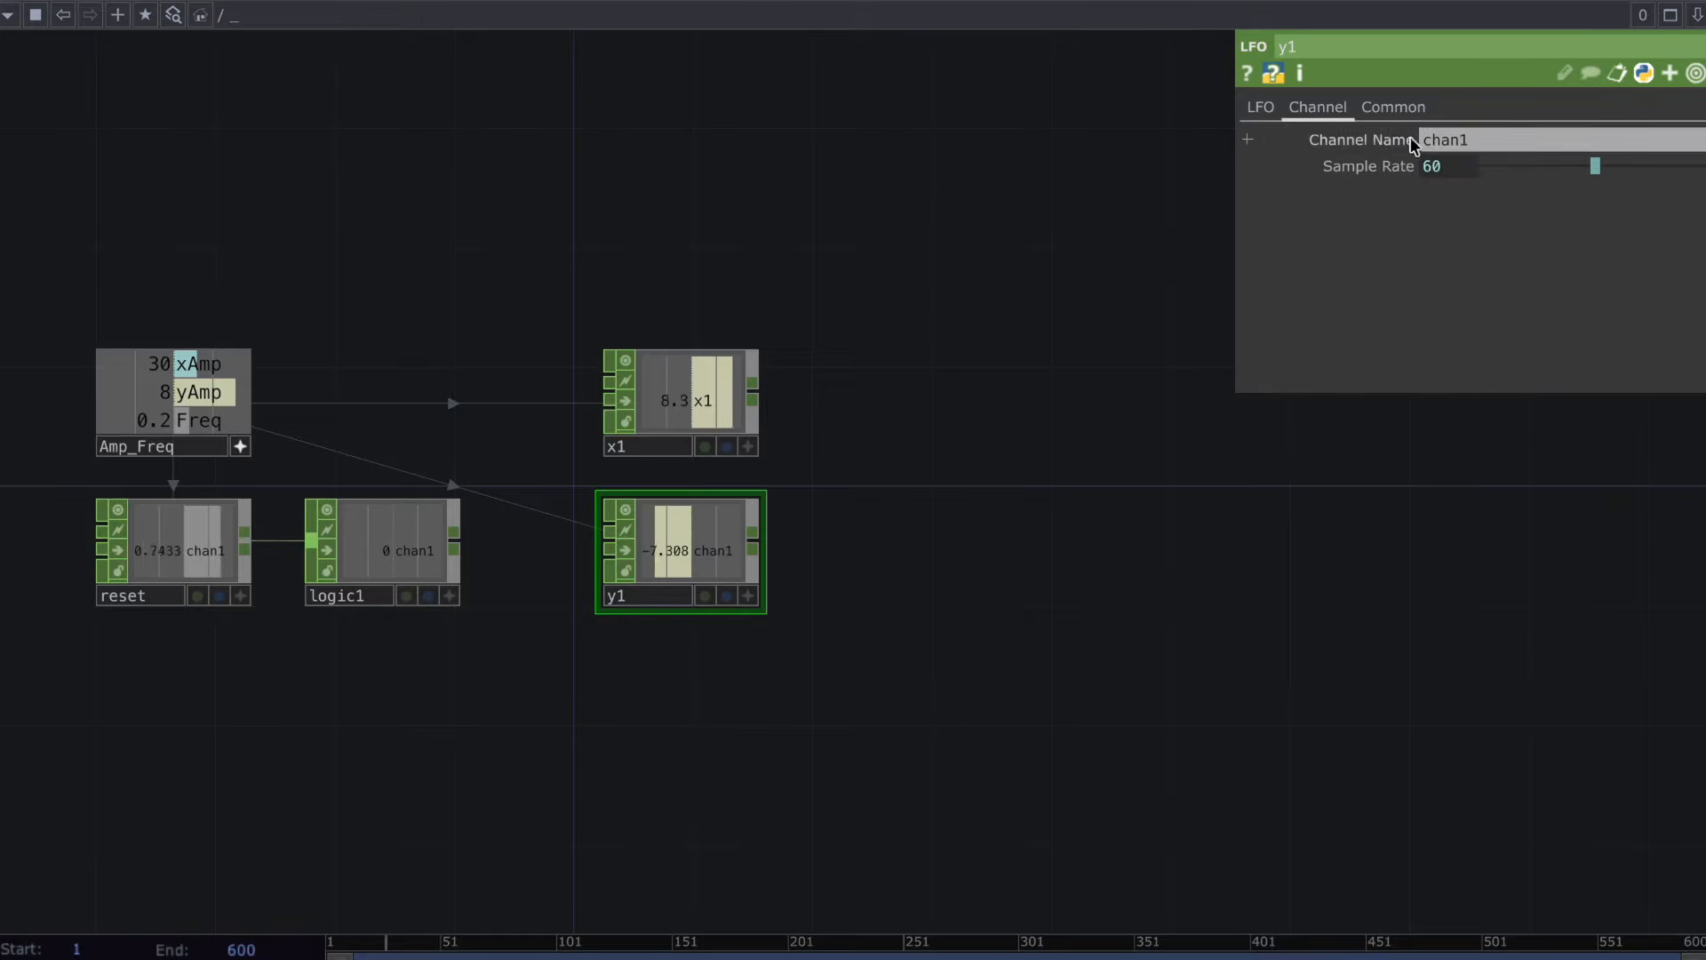
click(1465, 144)
text(y1)
click(1145, 624)
Reference the Logic CHOP's channel in the Reset Pulse of both the x1 and y1 LFOs.
click(700, 410)
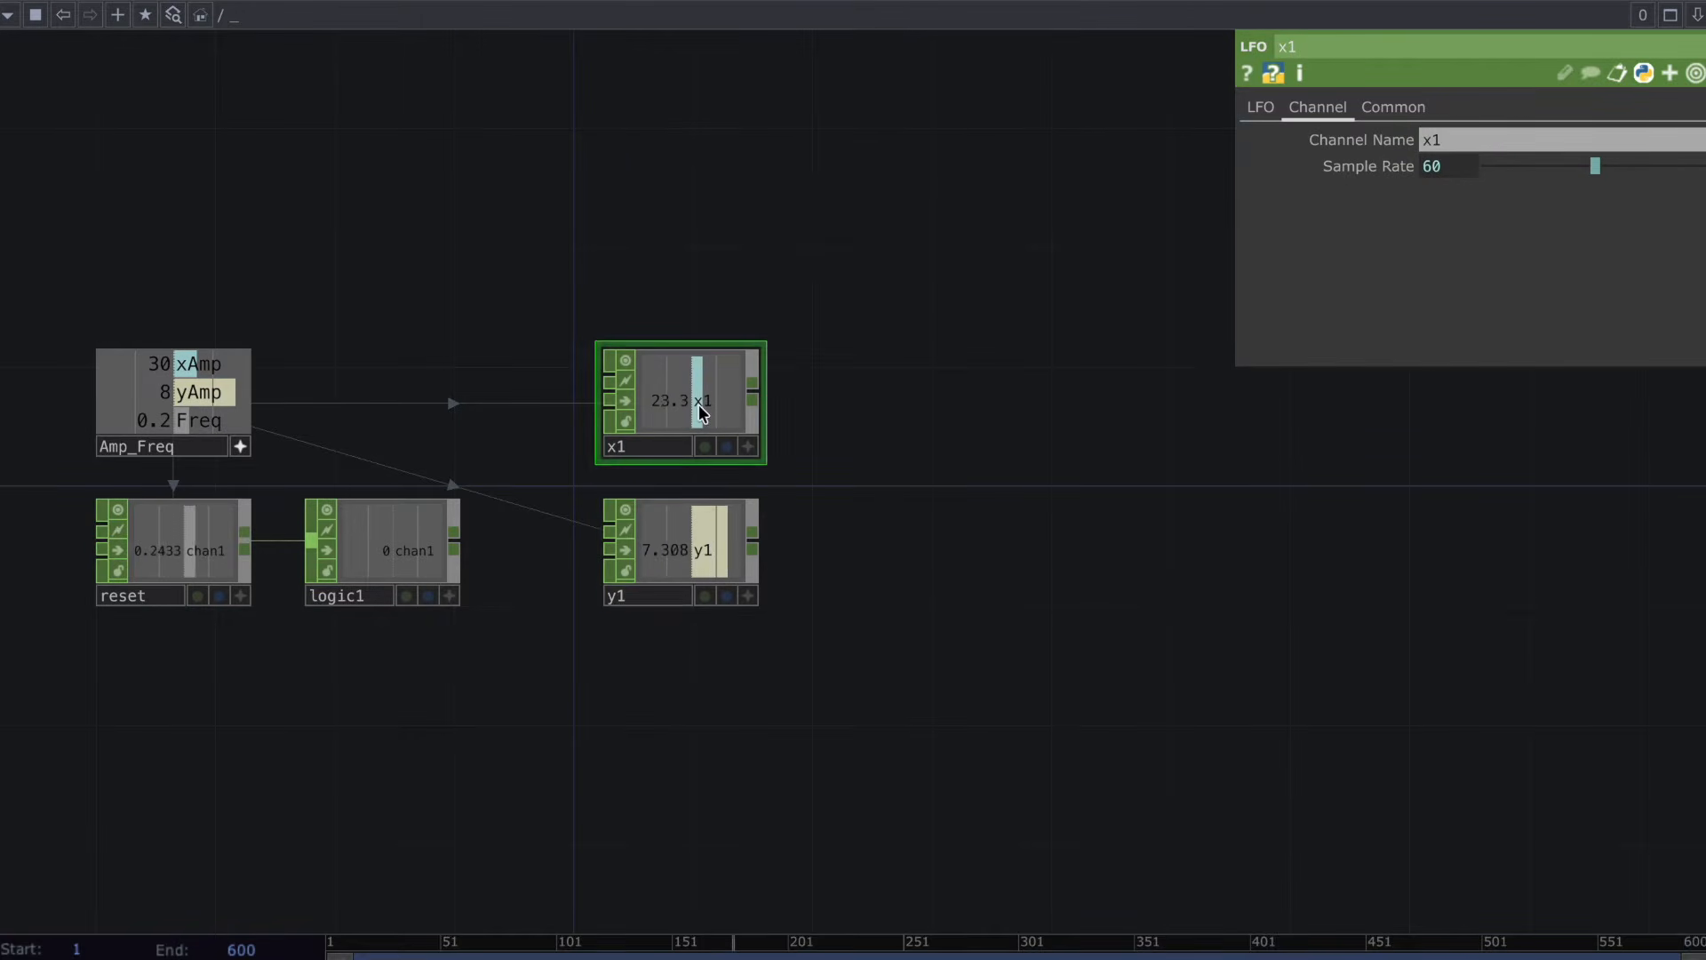
click(1262, 112)
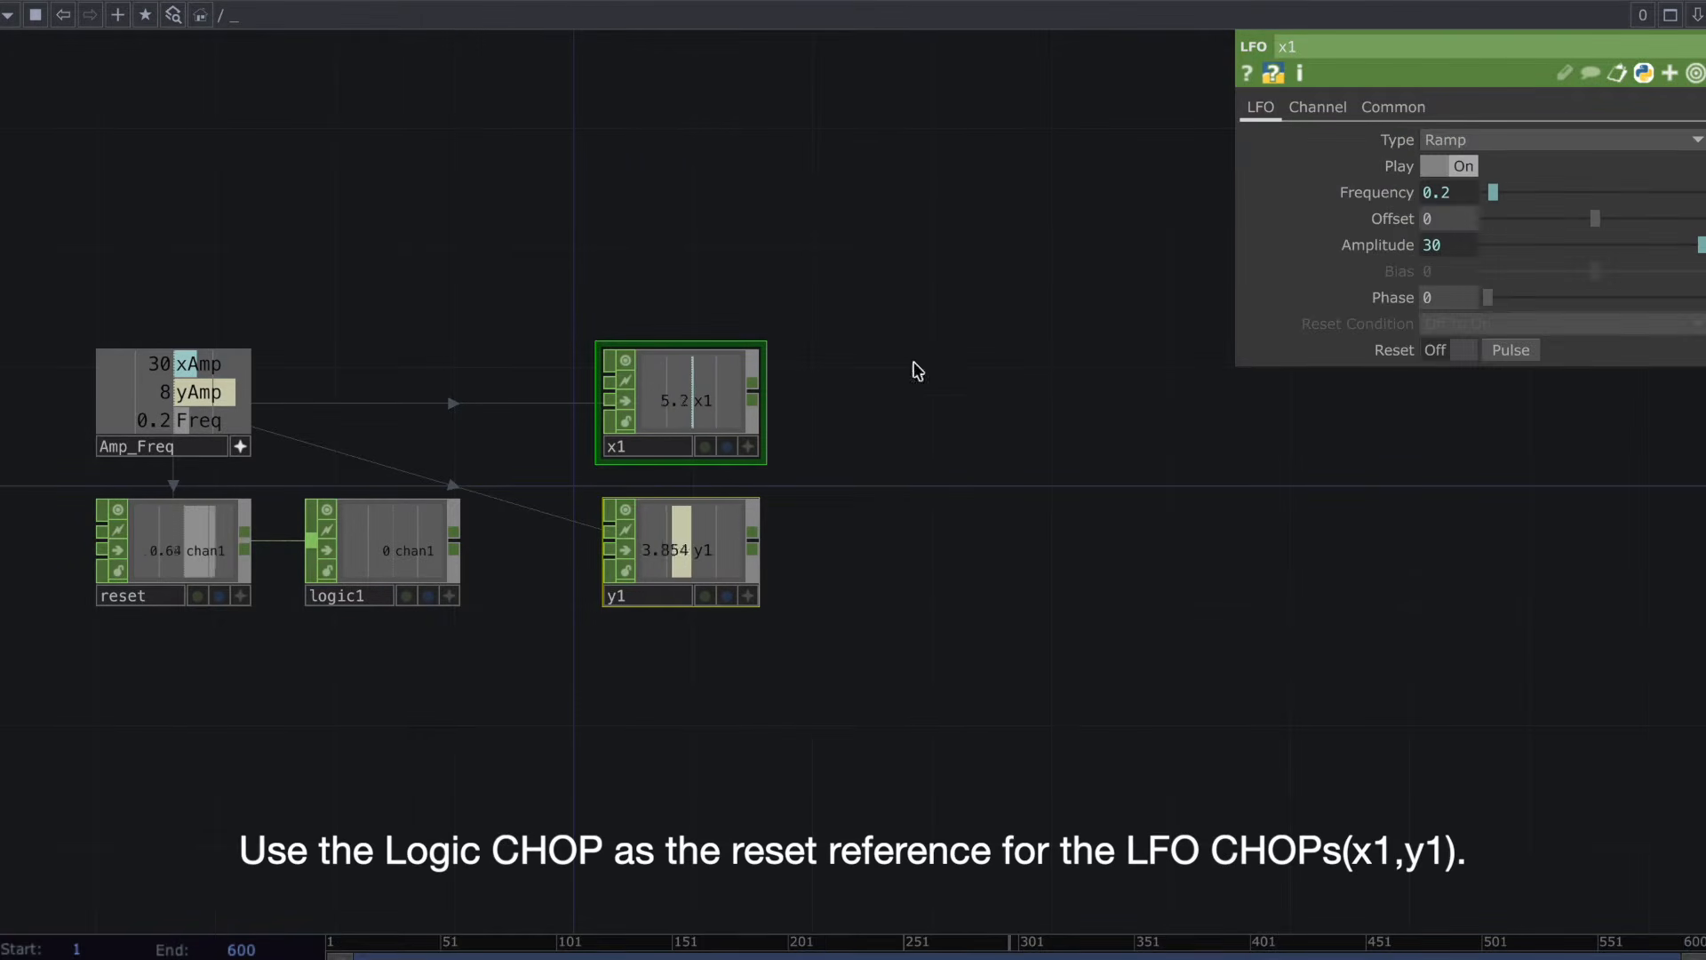
click(450, 596)
drag(410, 563, 1388, 403)
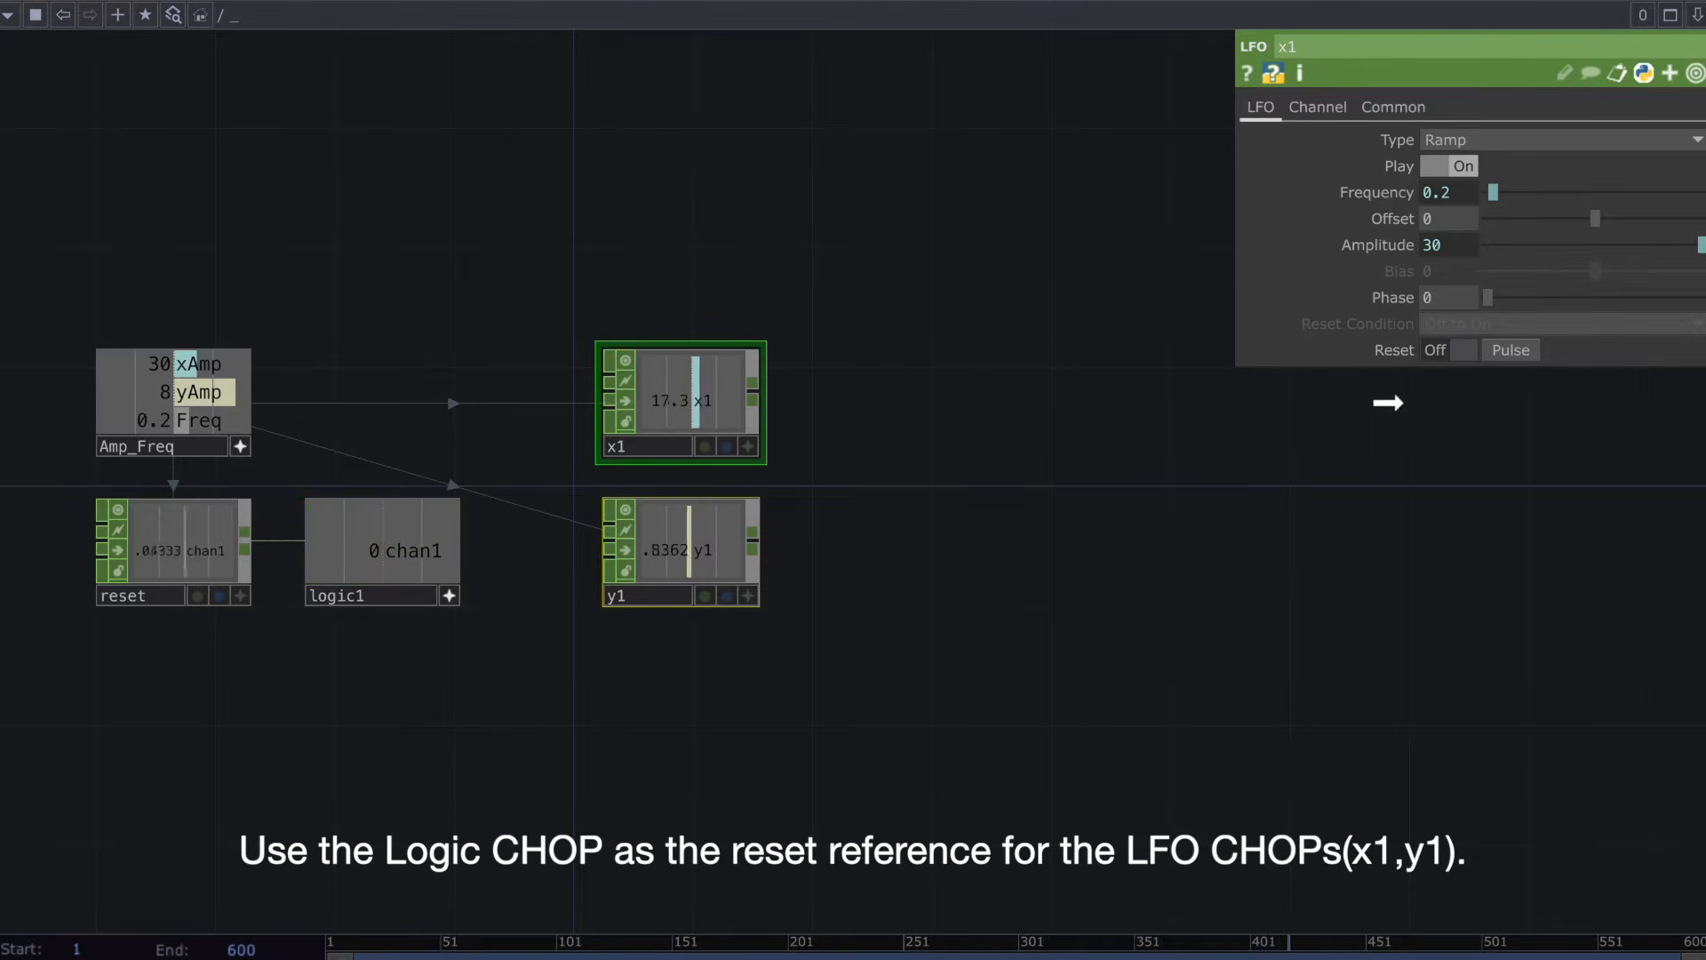
drag(1478, 347, 1478, 348)
click(1477, 331)
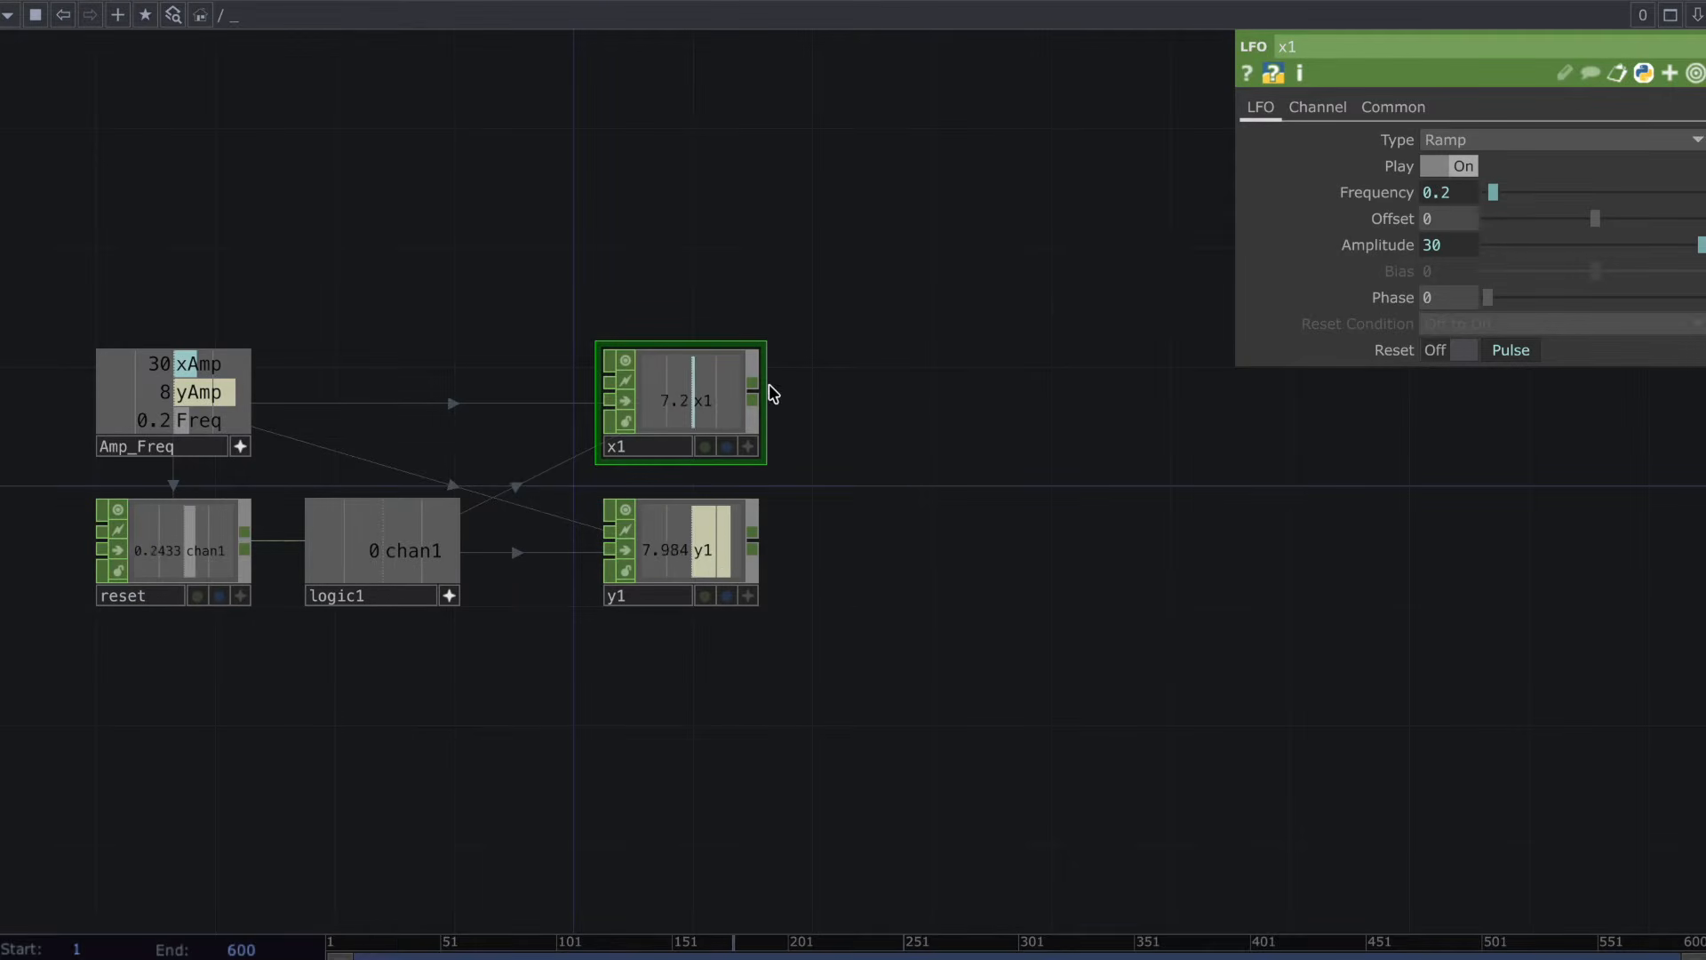
Add a Merge CHOP after x1 and connect y1 to it as the second input.
drag(759, 397, 968, 446)
text(merge)
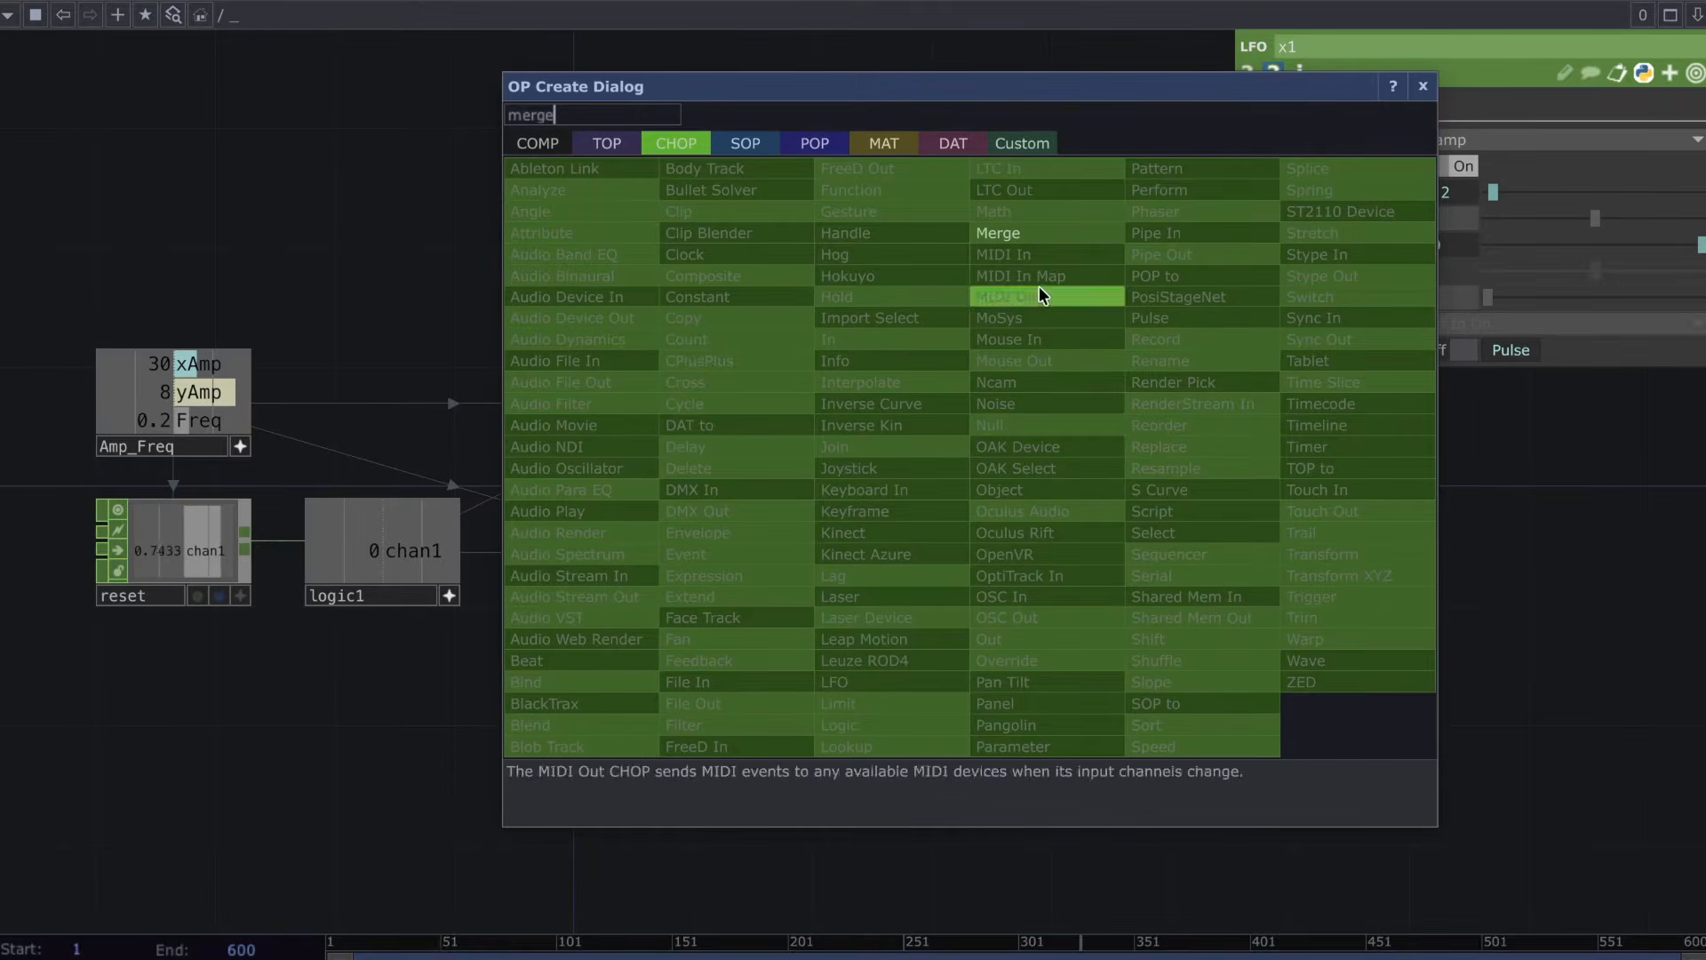
click(1013, 233)
click(973, 485)
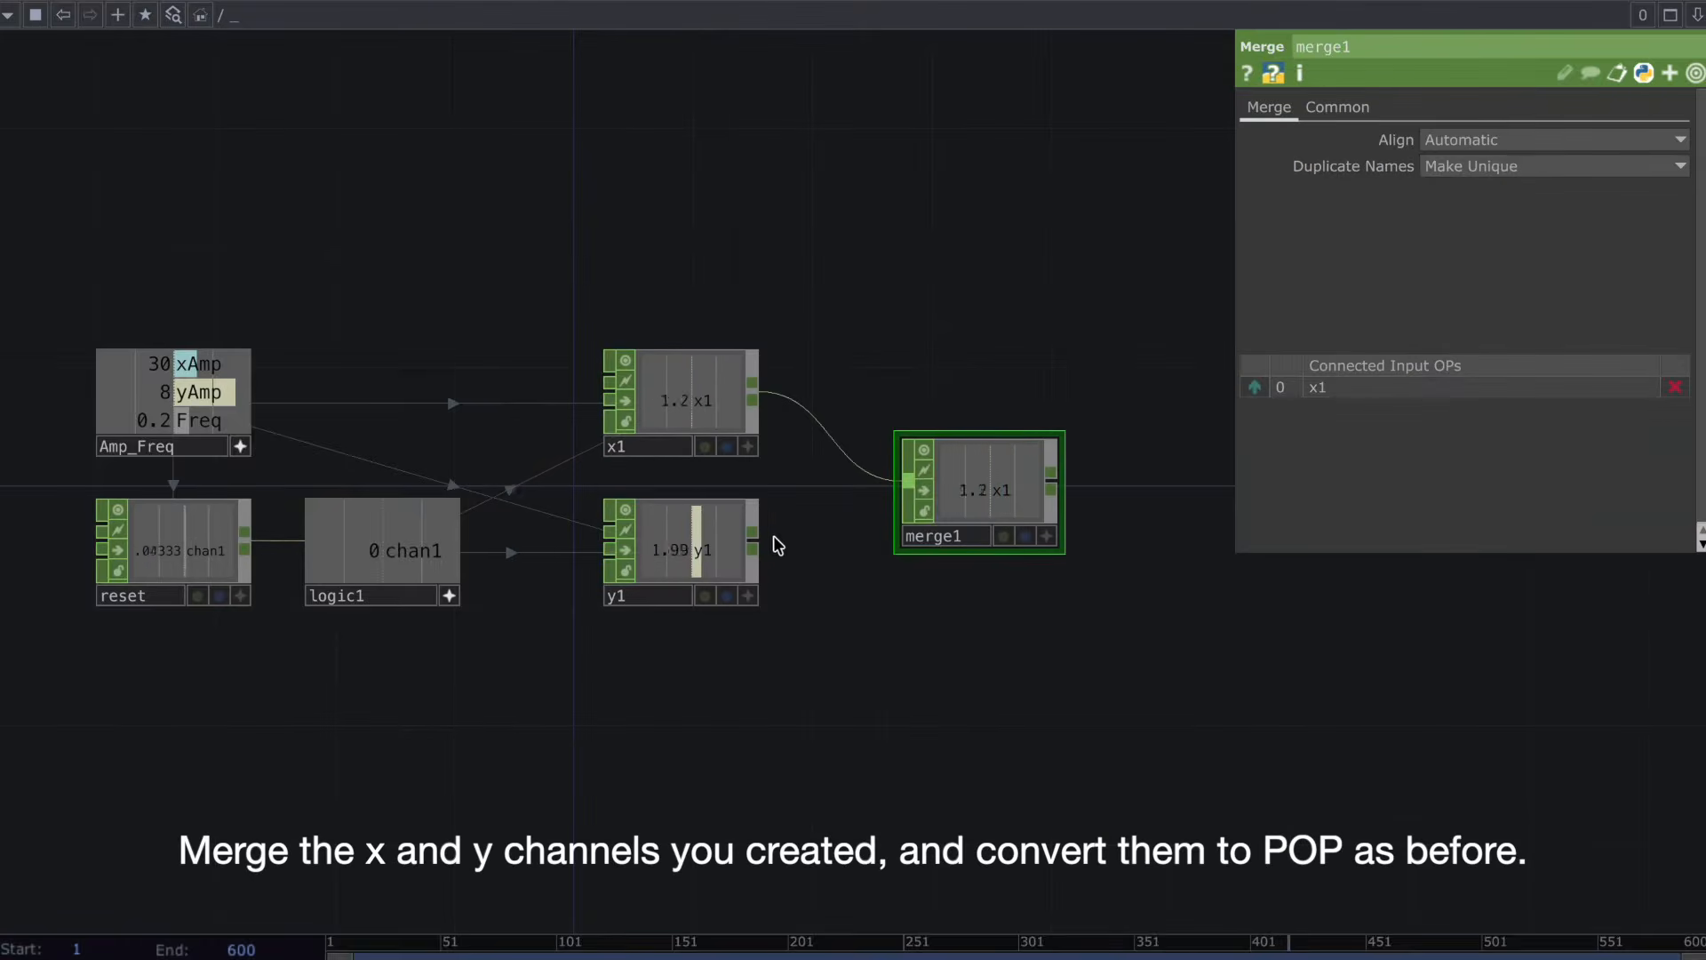
drag(753, 542, 911, 537)
Add a Null CHOP after the Merge CHOP and space it clear of the merge node.
scroll(912, 537, down, 3)
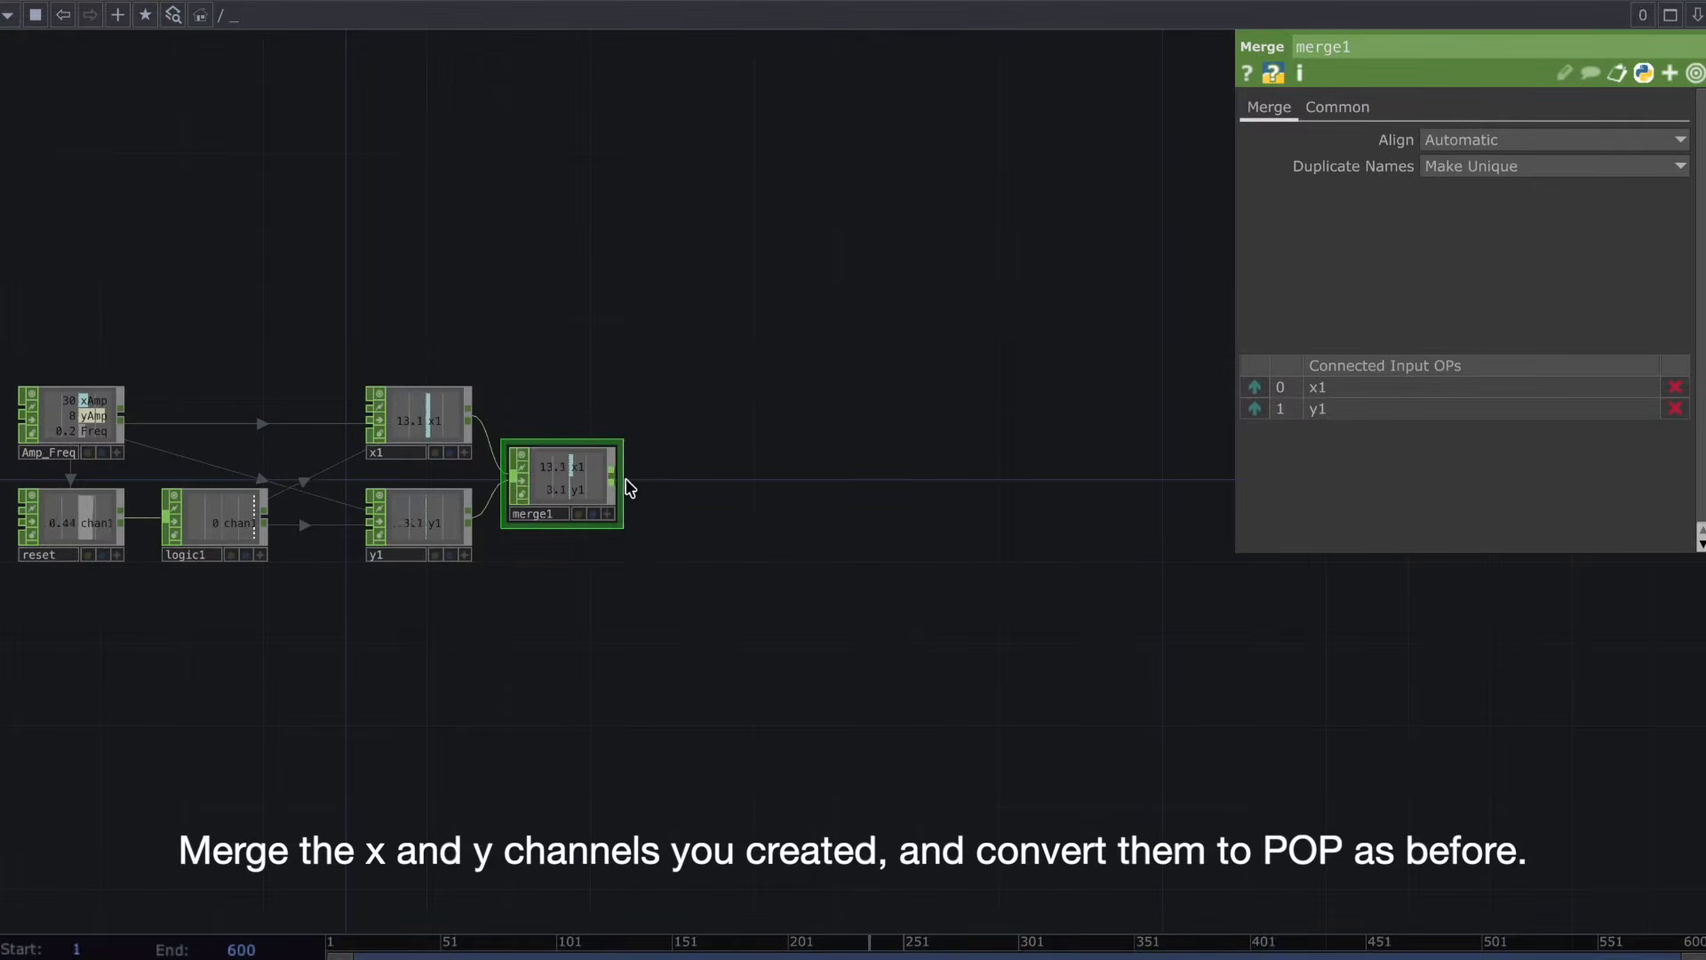
click(631, 485)
text(null)
key(Return)
click(649, 480)
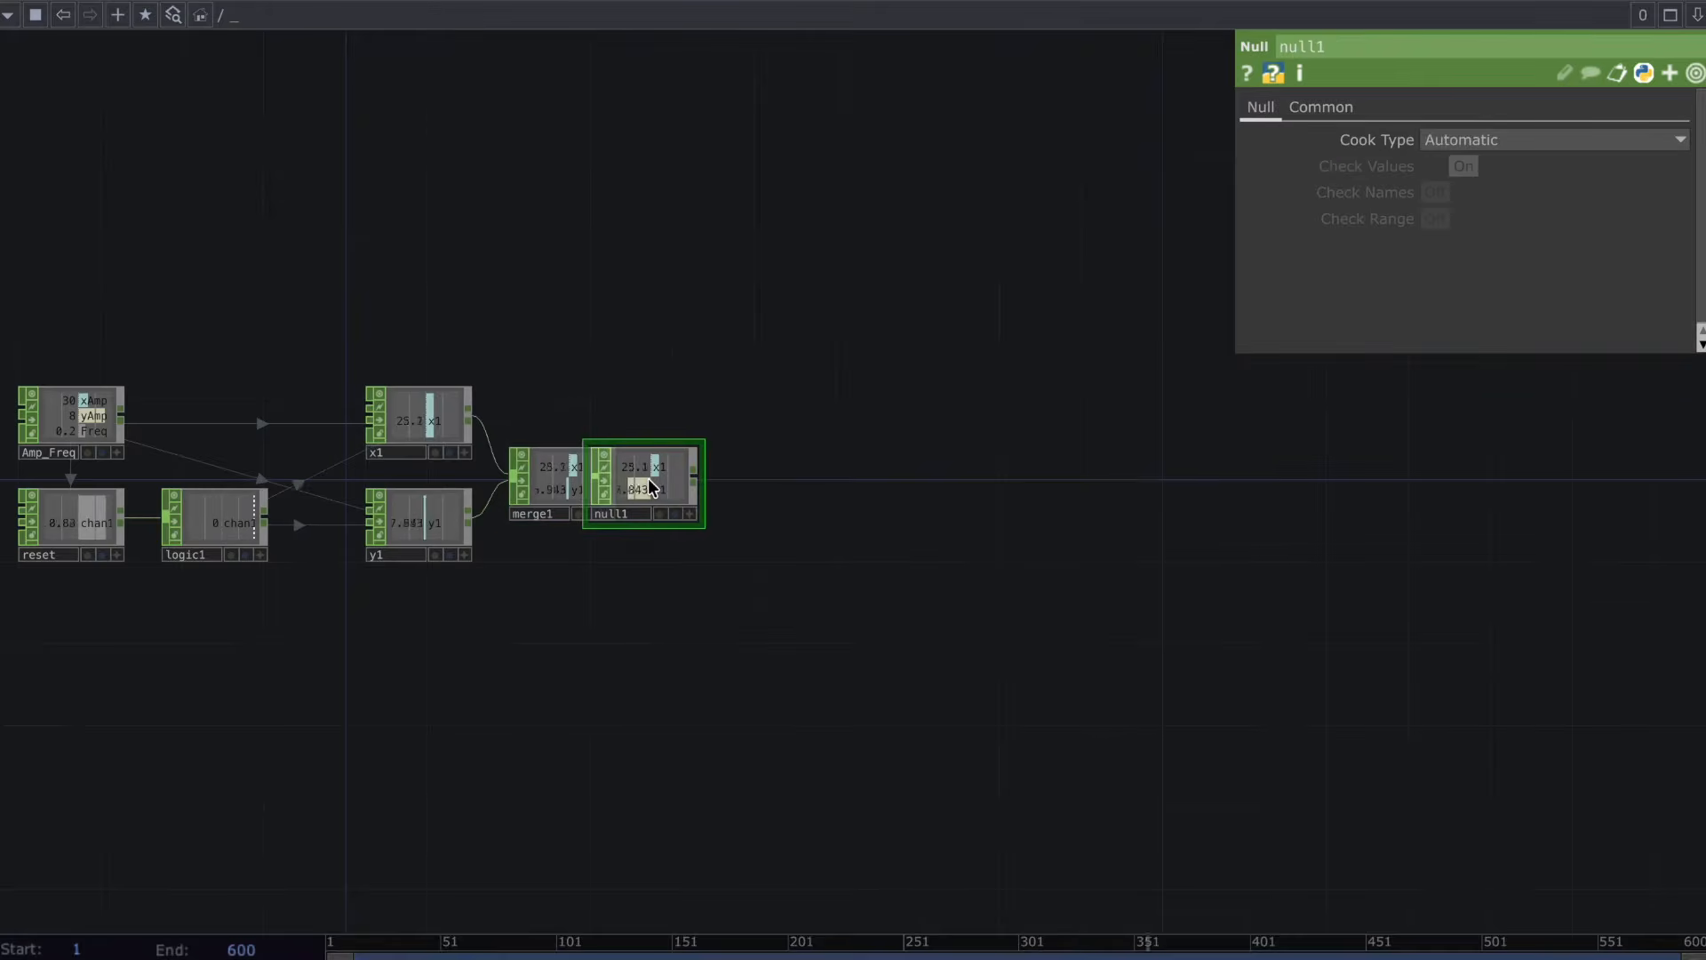
drag(649, 480, 691, 480)
Add a CHOP to POP fed by the Null CHOP and place it just after that node.
click(438, 411)
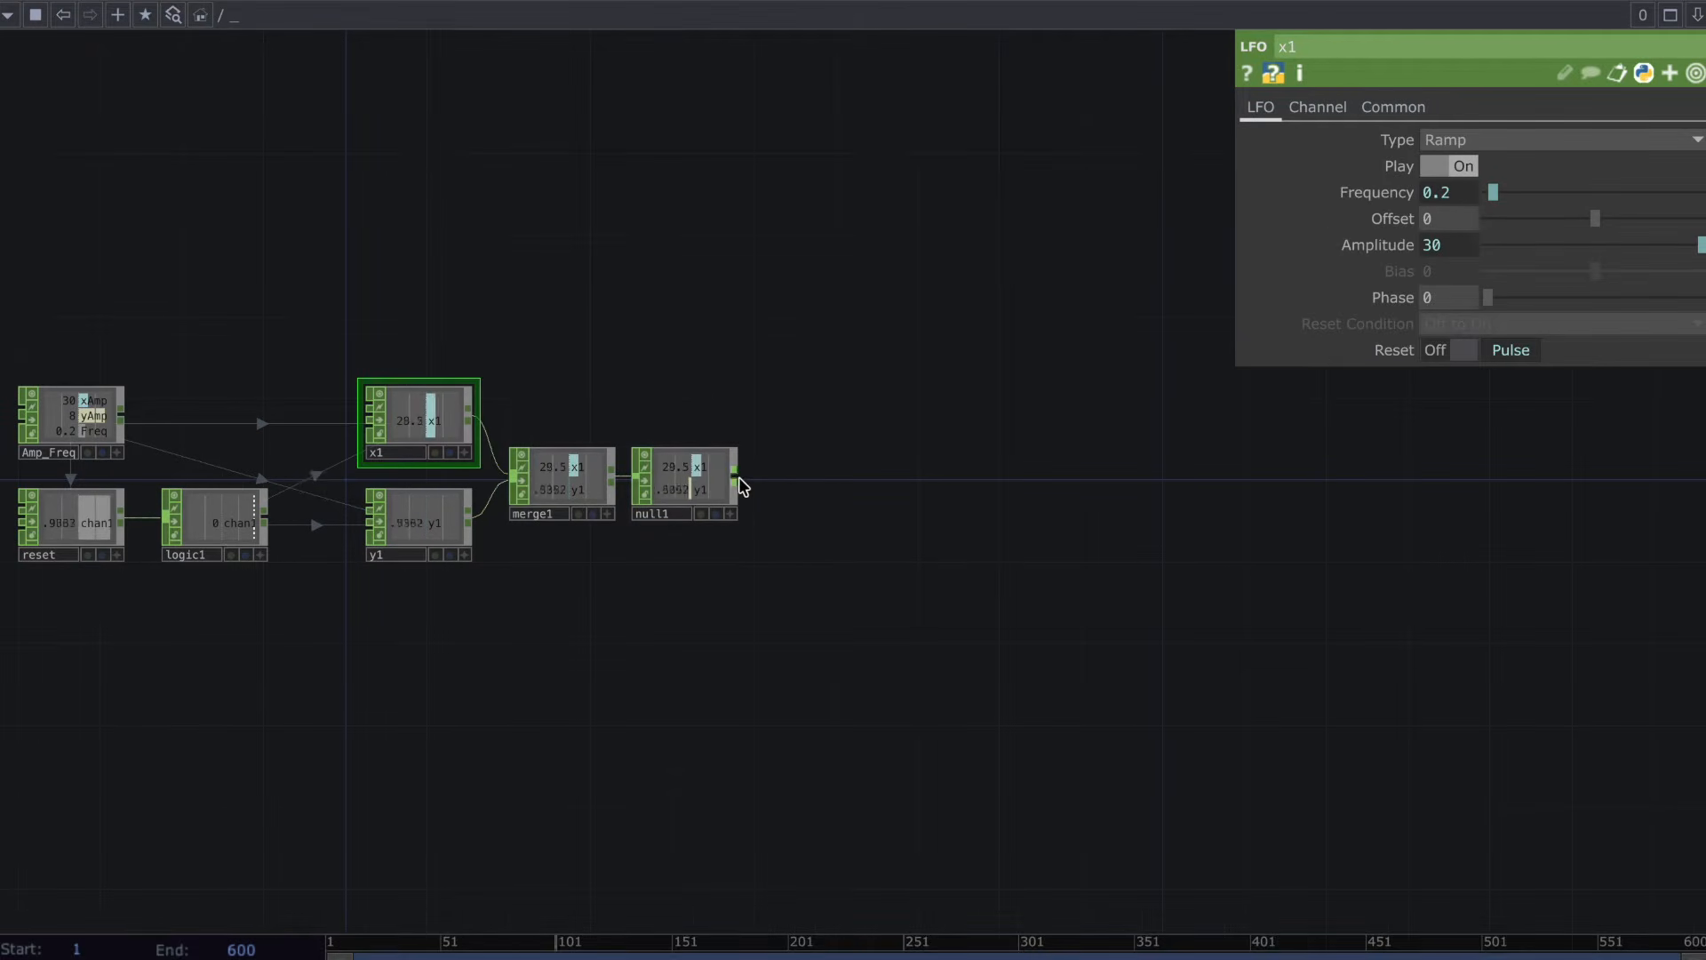
key(Tab)
click(622, 170)
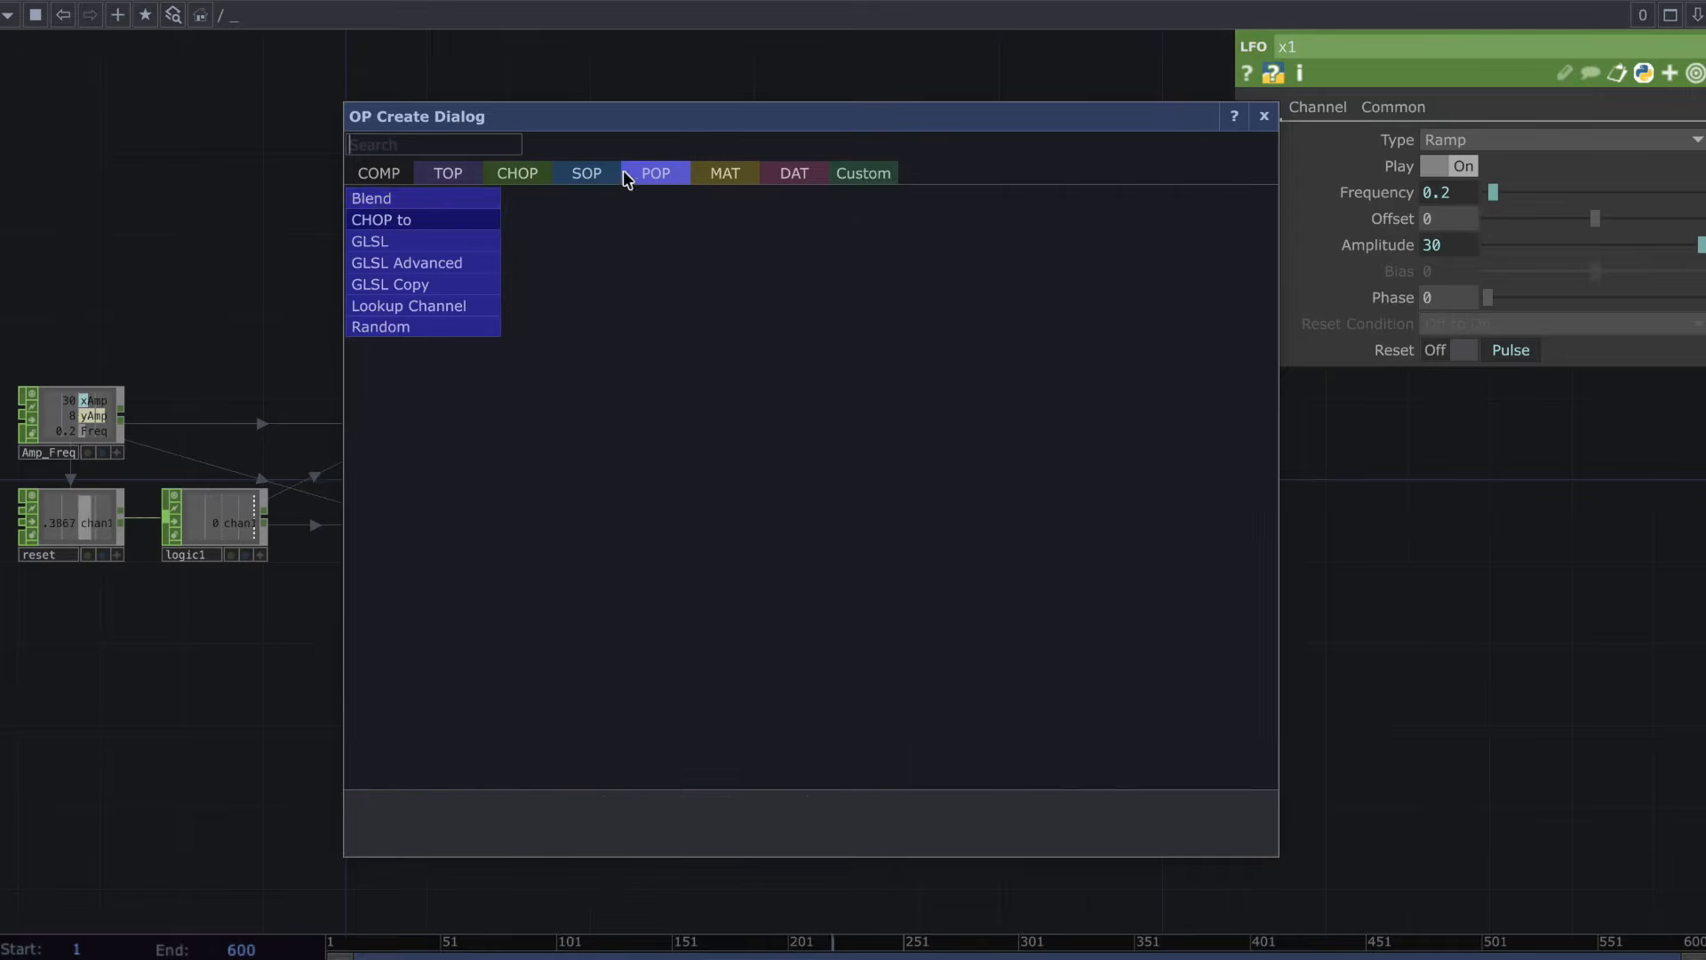
click(469, 218)
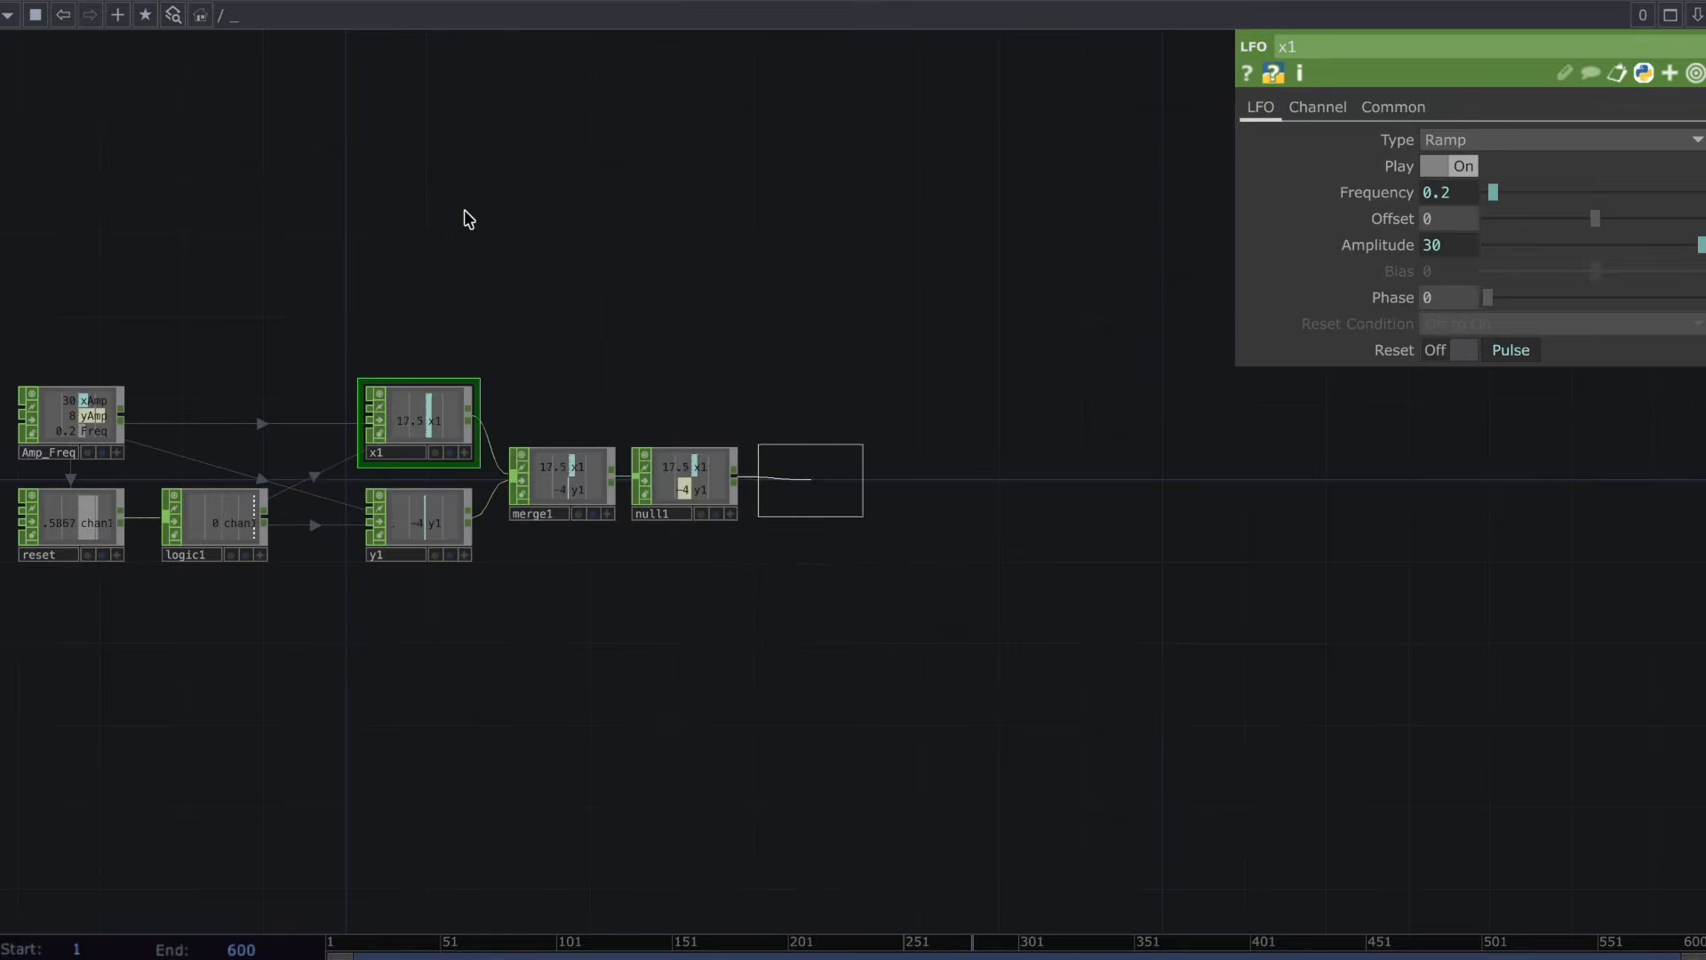
click(816, 490)
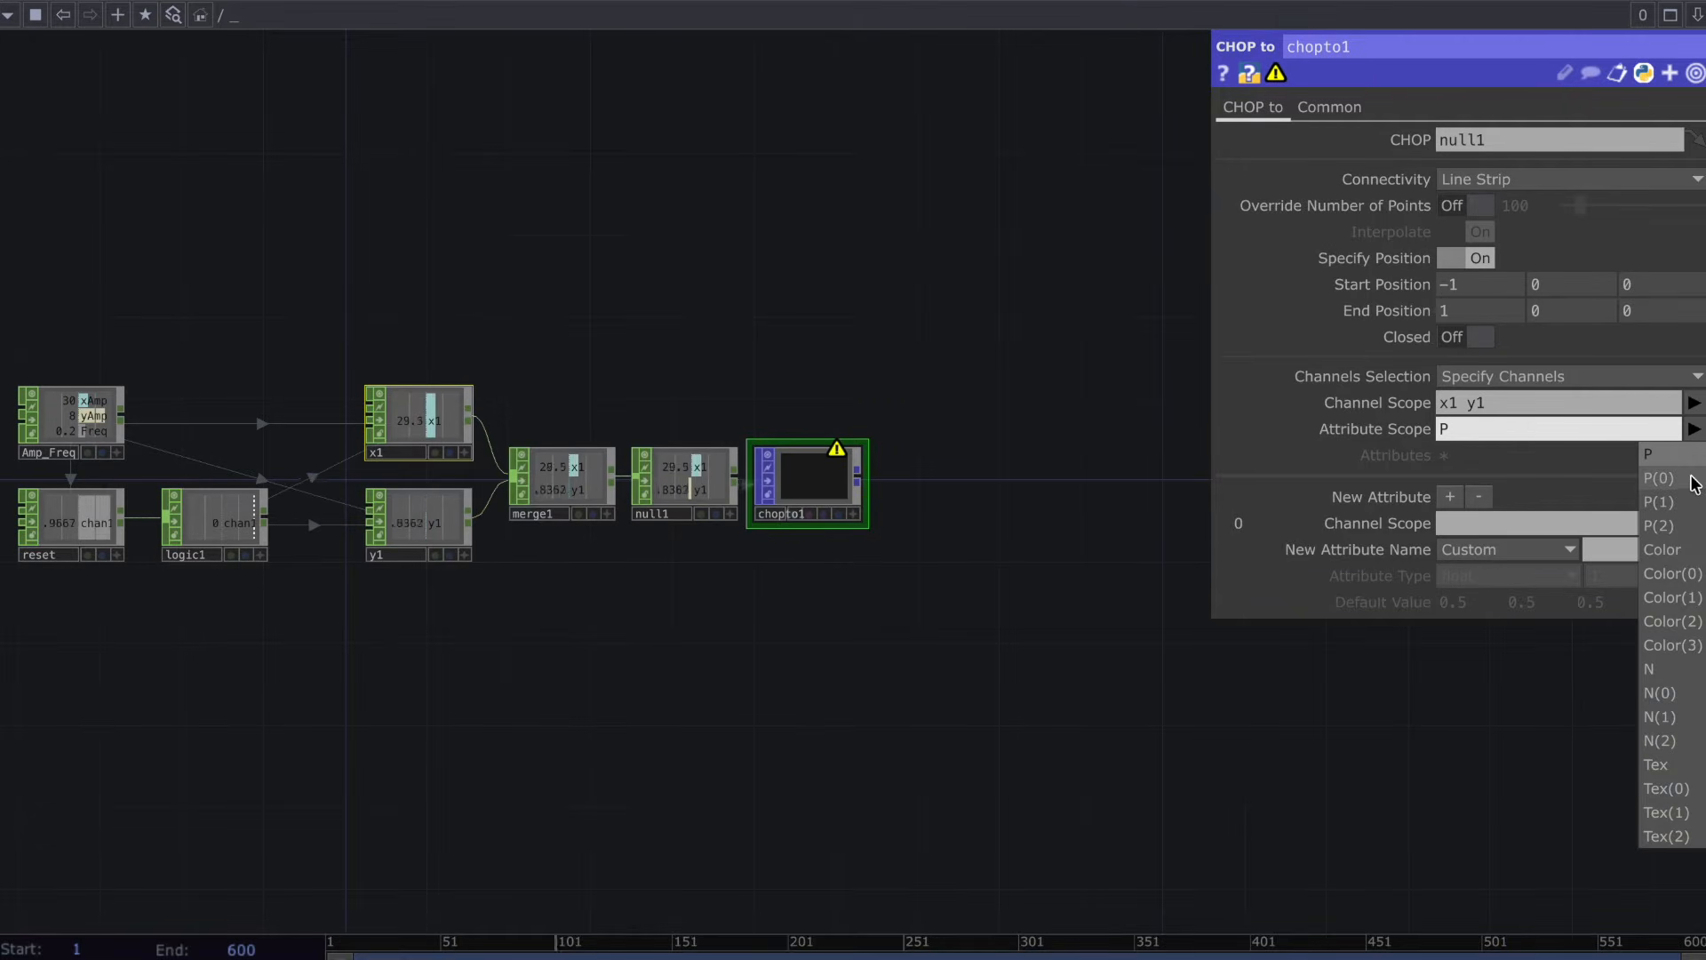
Map channels x1 y1 to attribute scope P(0) P(1) in the CHOP to POP and set its connectivity to Point Primitives.
click(1693, 480)
click(1663, 430)
key(BackSpace)
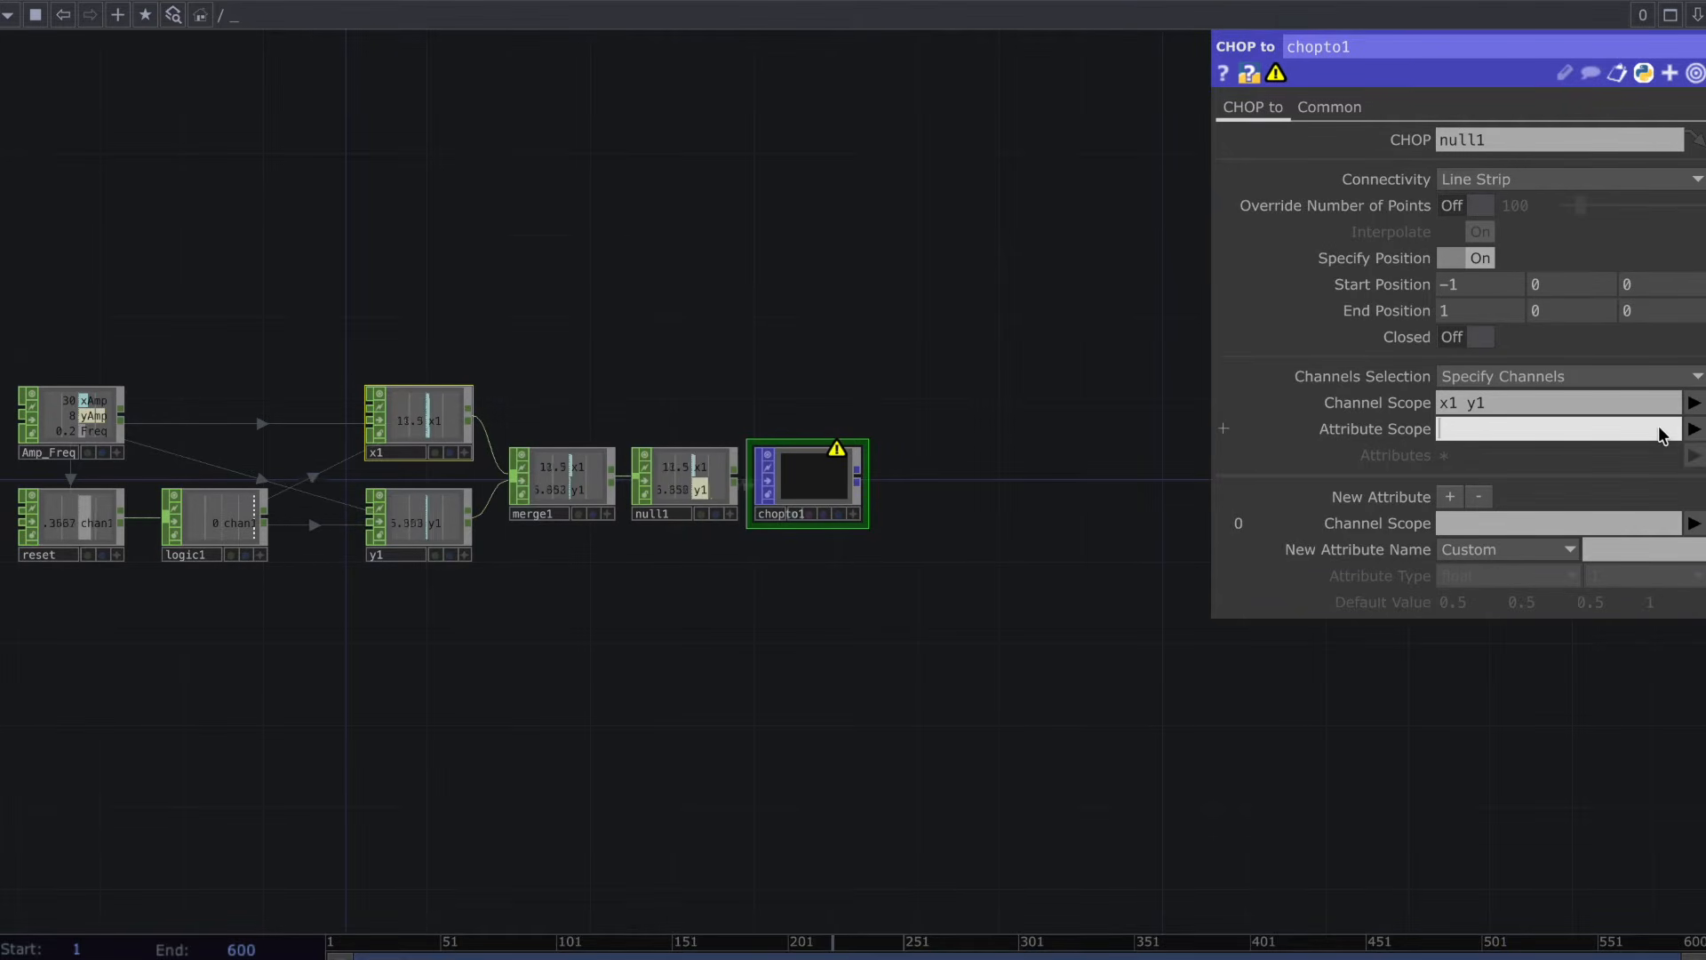
click(1693, 430)
click(1659, 478)
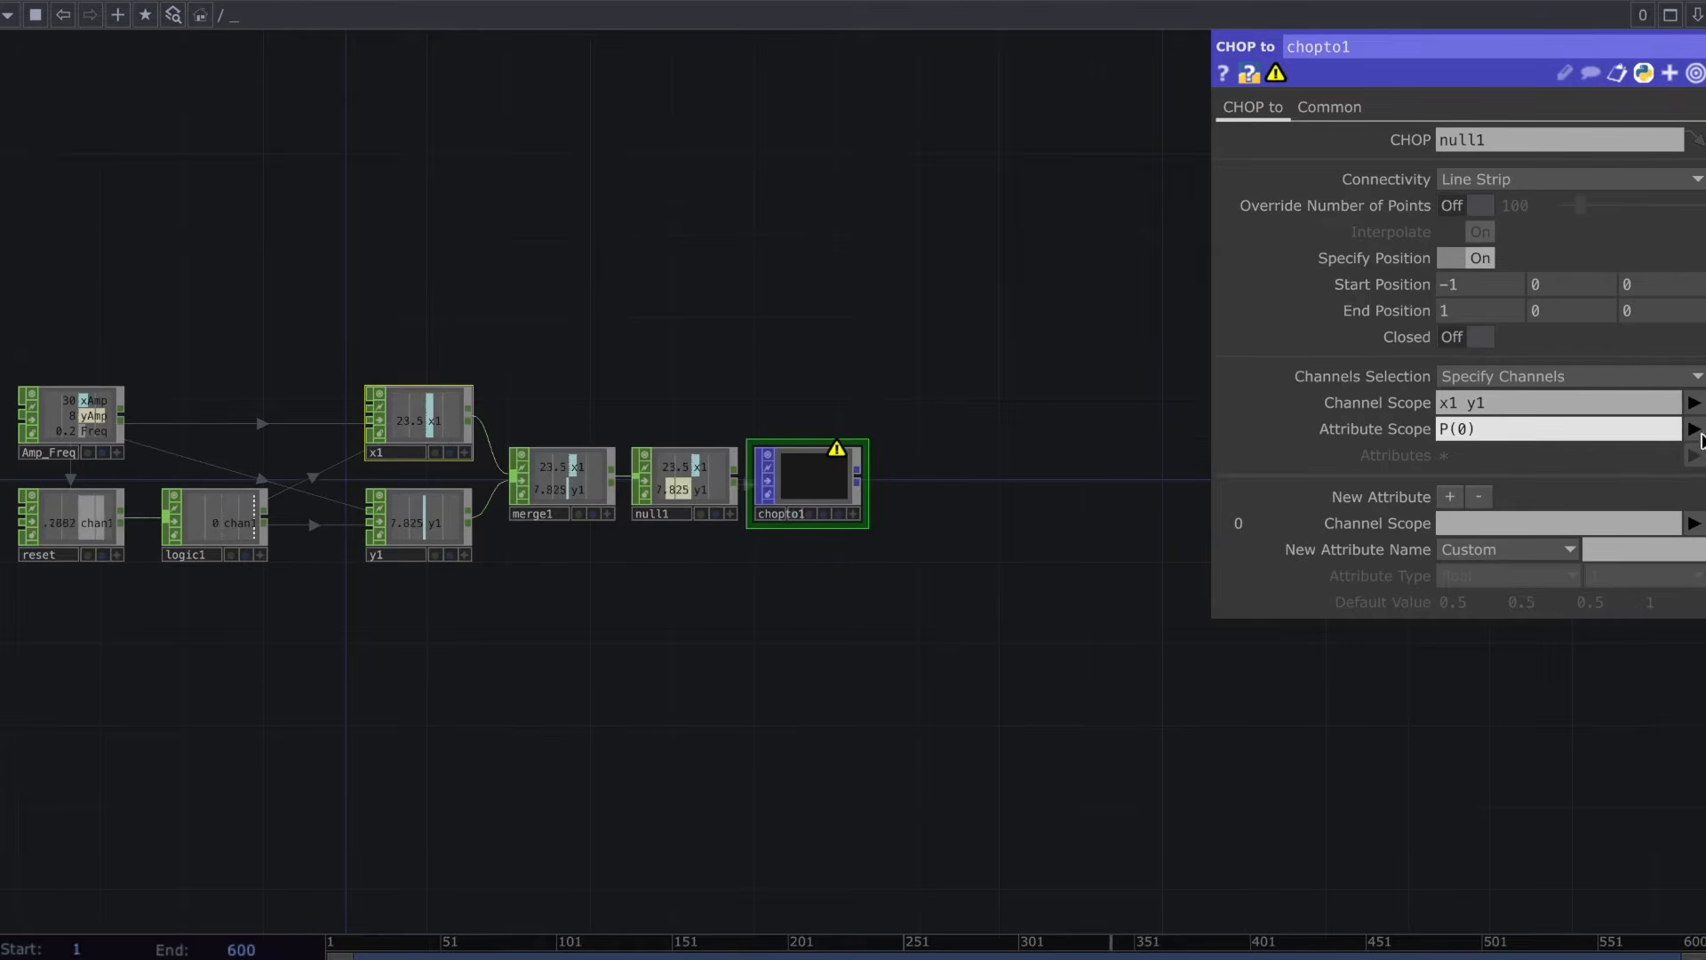
click(1693, 429)
click(1700, 509)
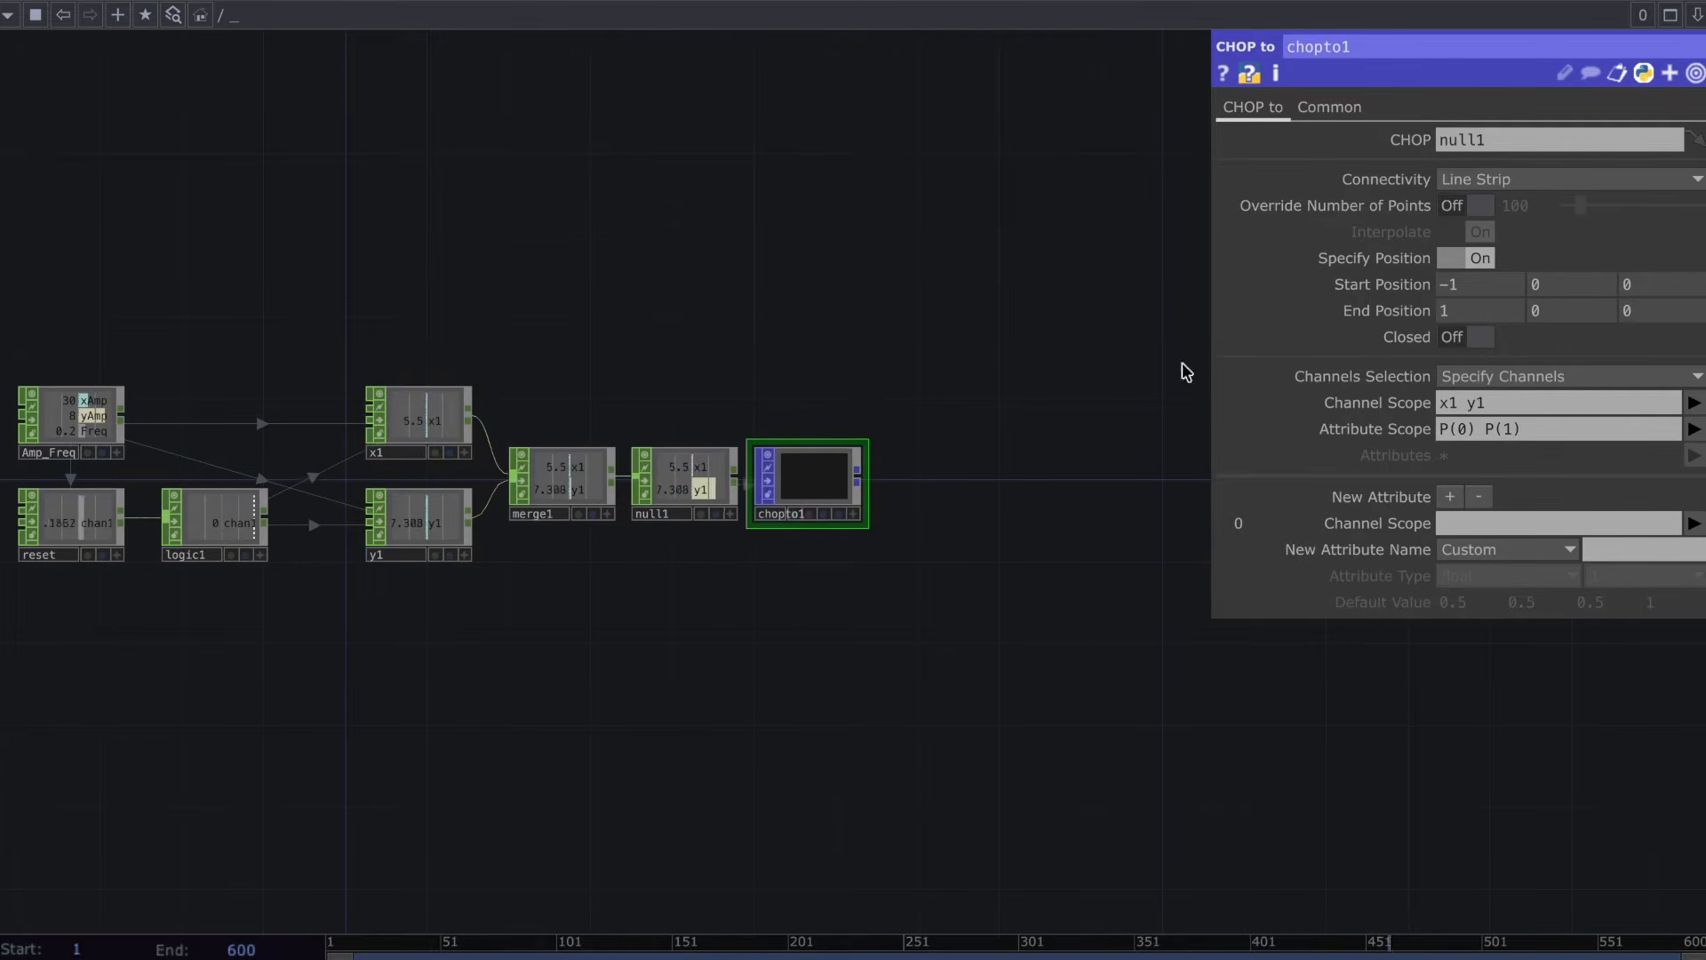
click(1511, 179)
click(1509, 228)
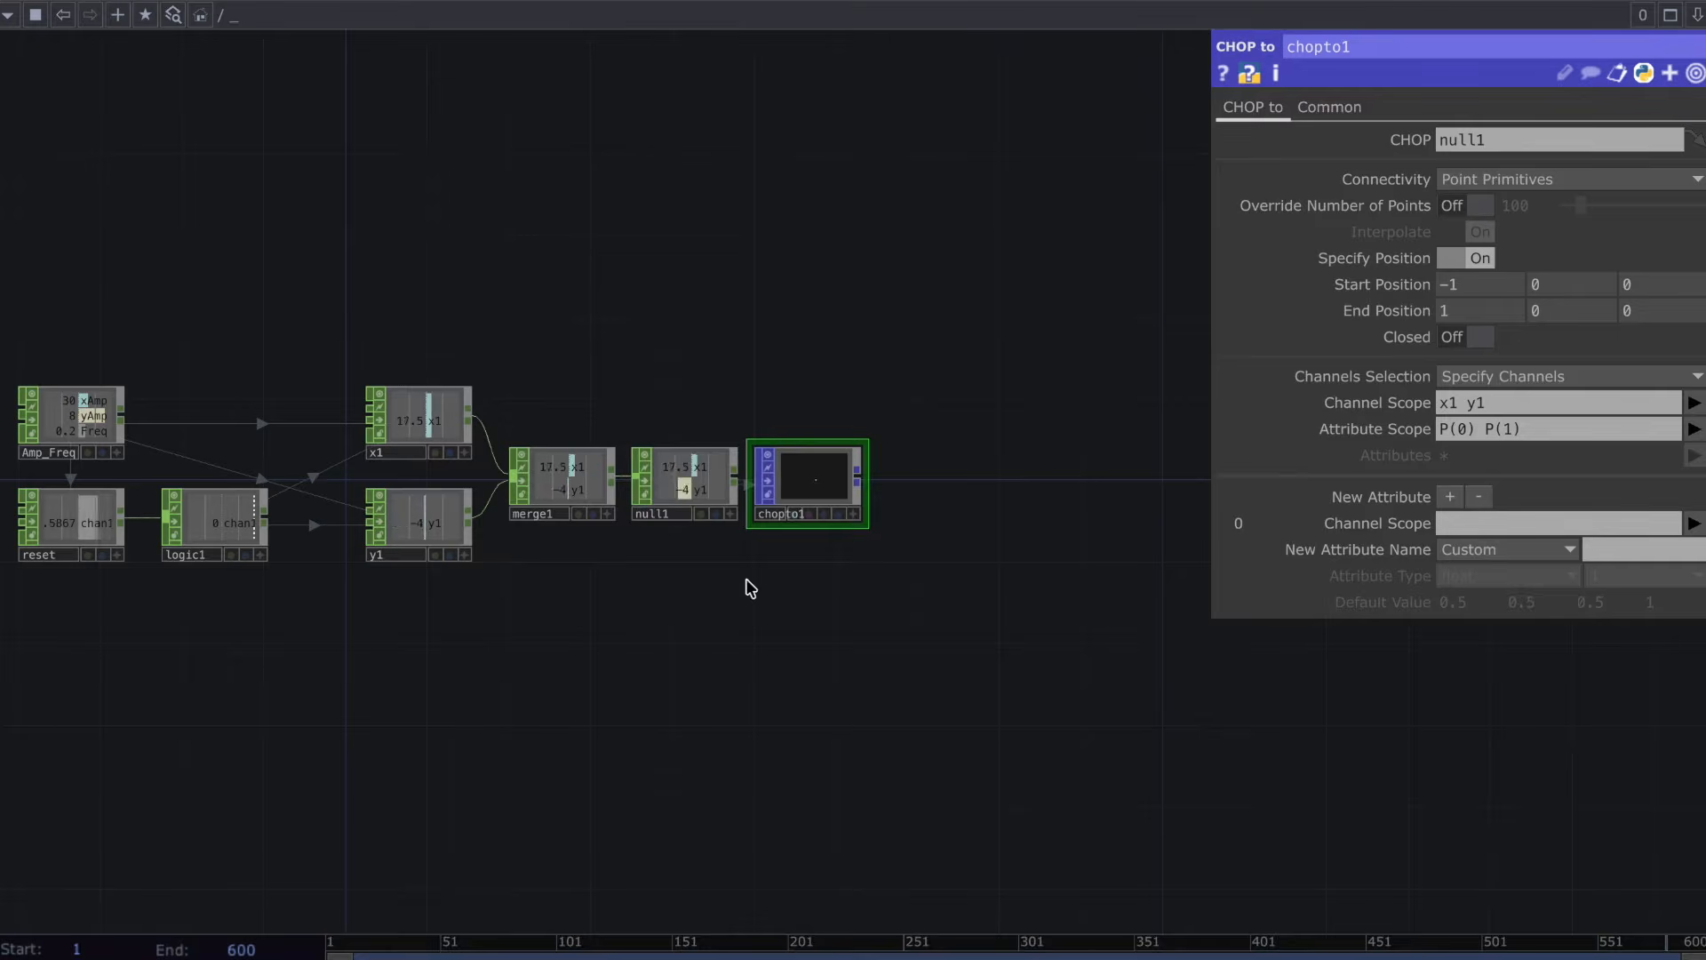
Add a Feedback POP connected to the CHOP to POP's output, placed above and beyond it.
scroll(817, 493, up, 3)
click(882, 453)
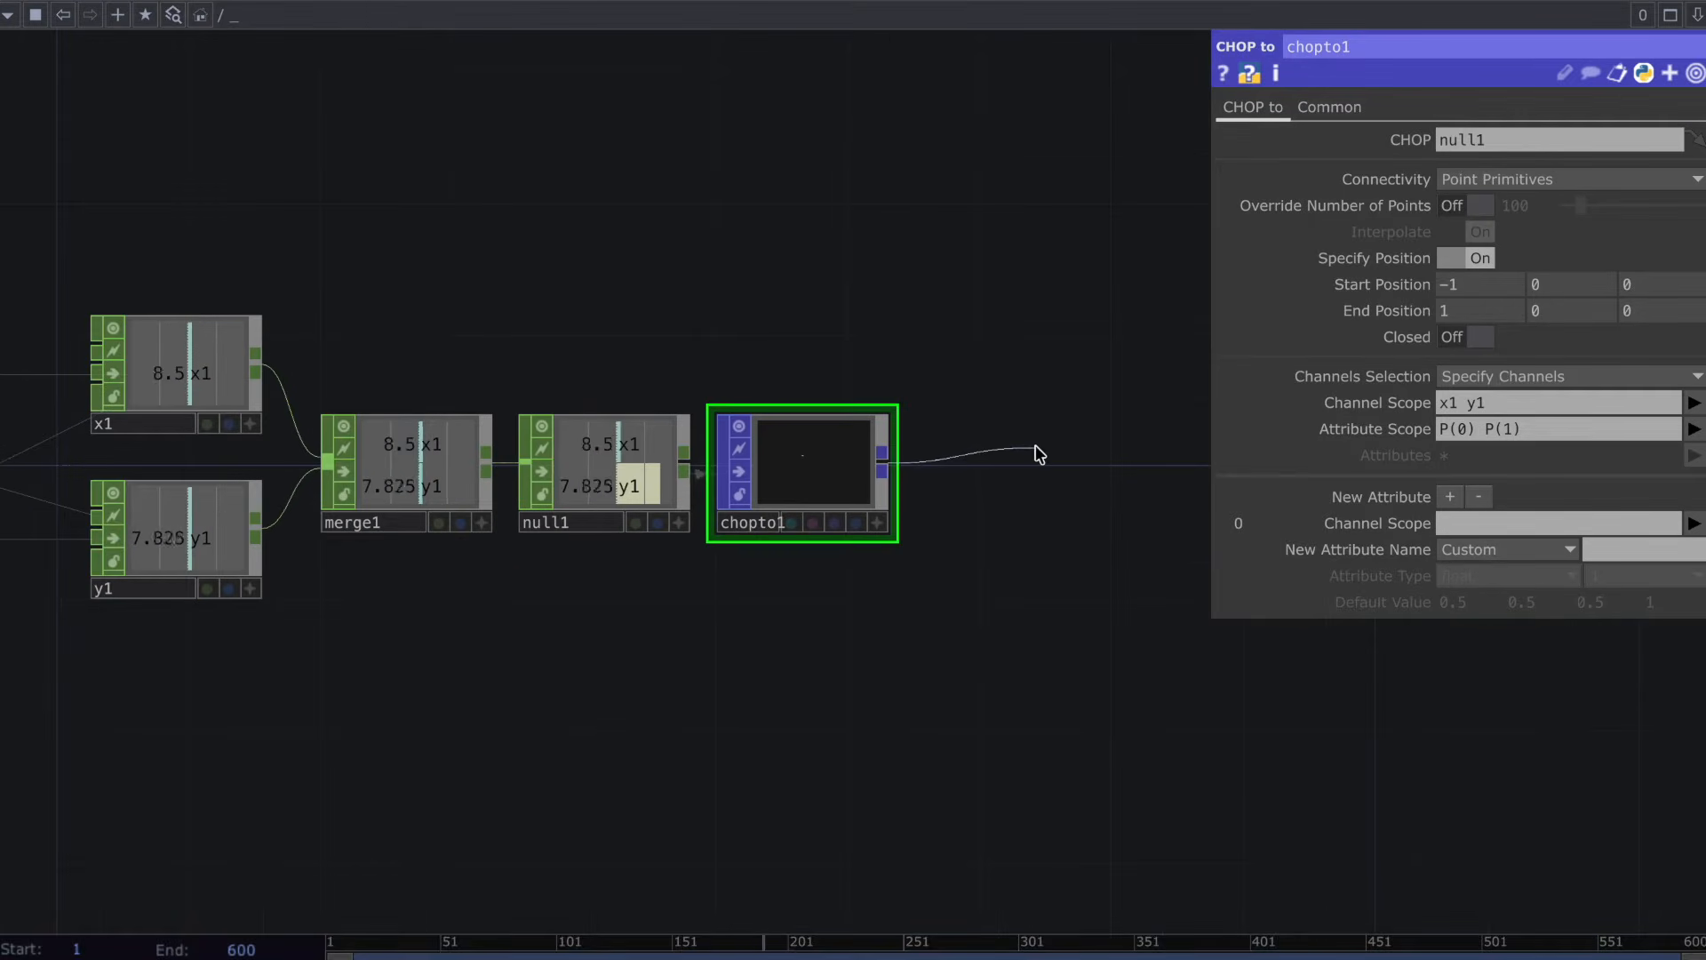
click(1040, 454)
text(feed)
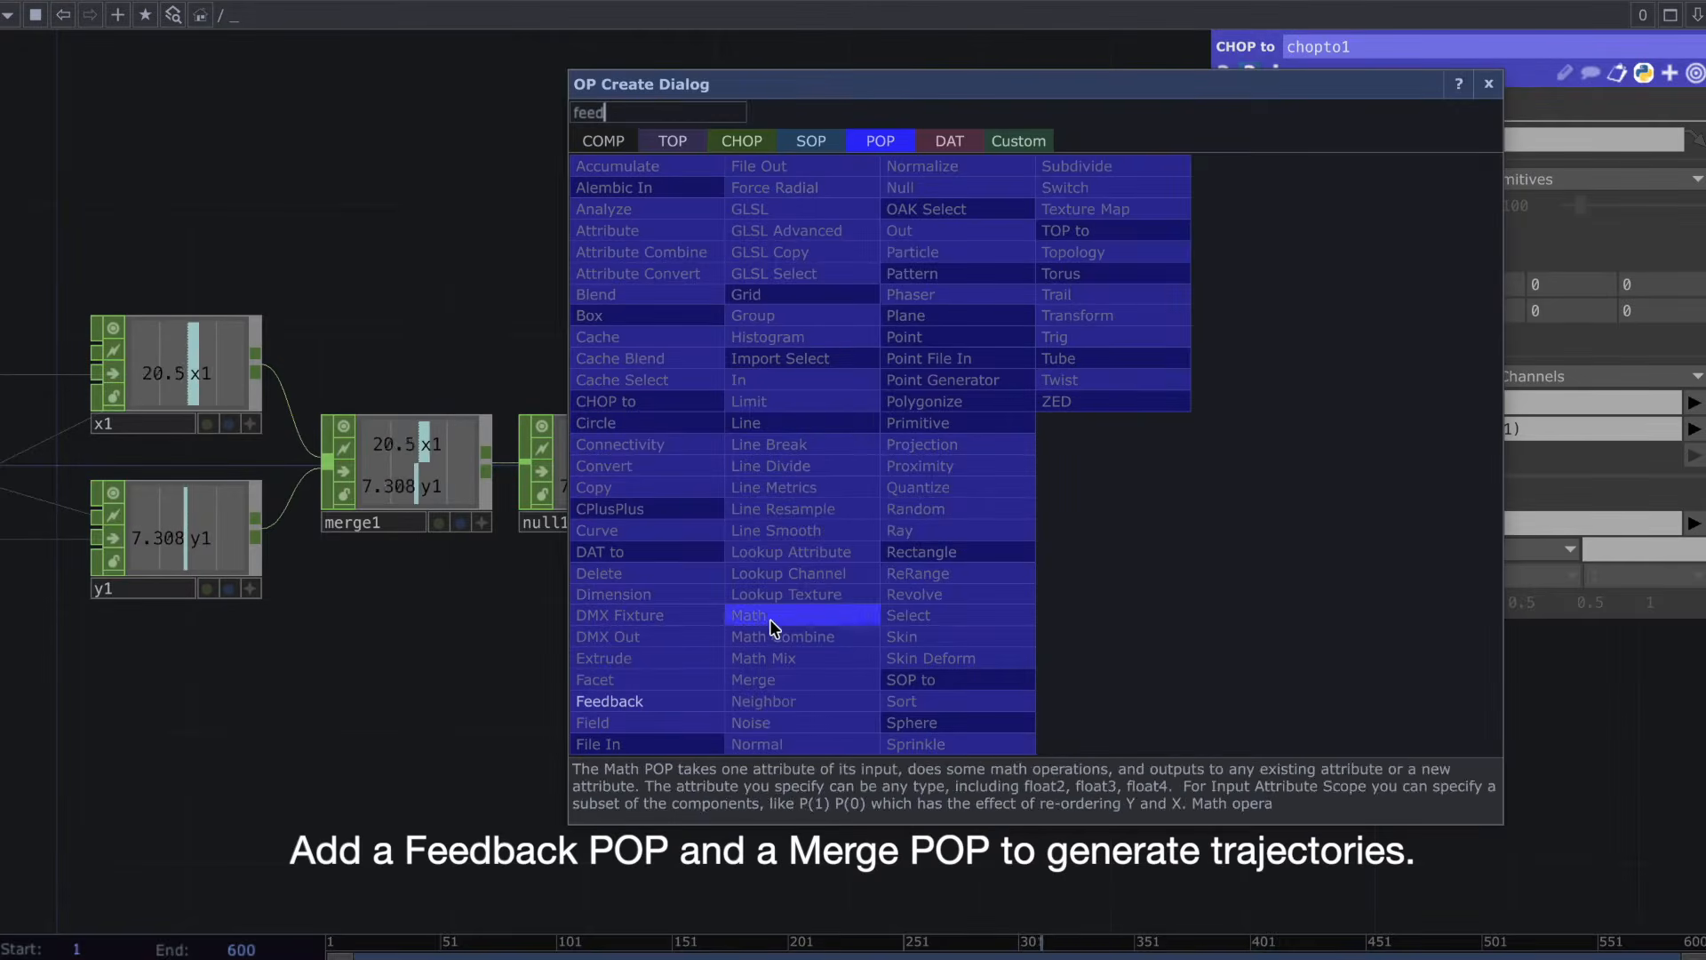
click(702, 700)
click(1000, 309)
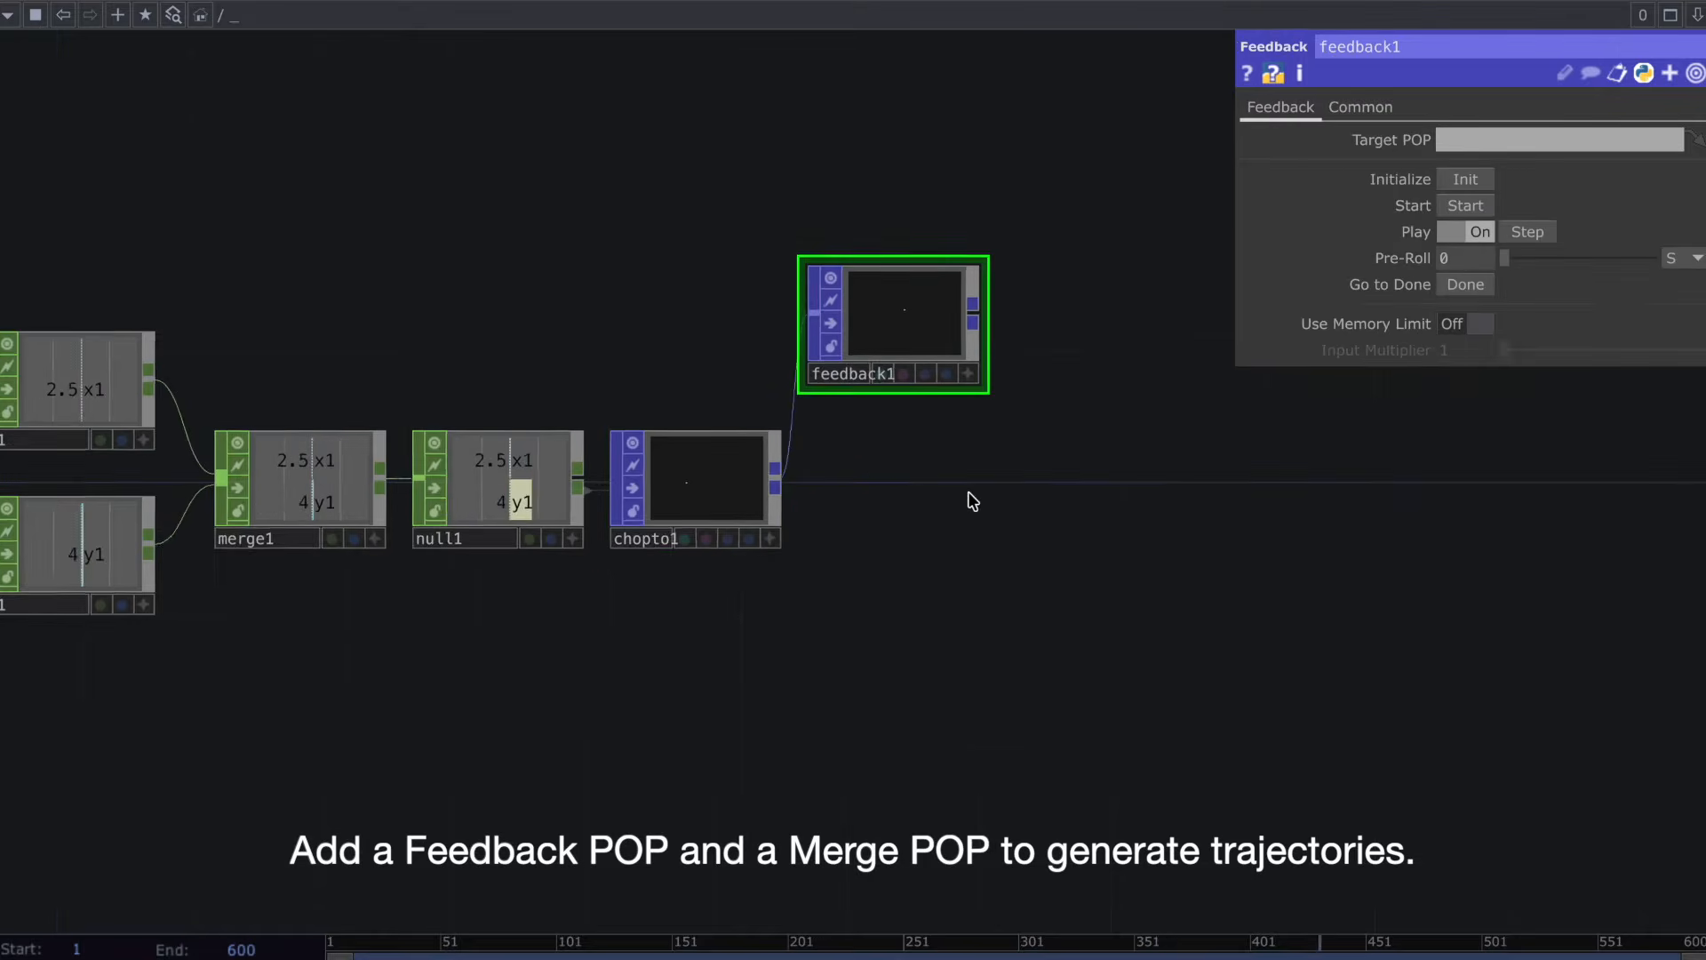
Add a Merge POP beyond the CHOP to and Feedback POPs.
key(Tab)
text(merge)
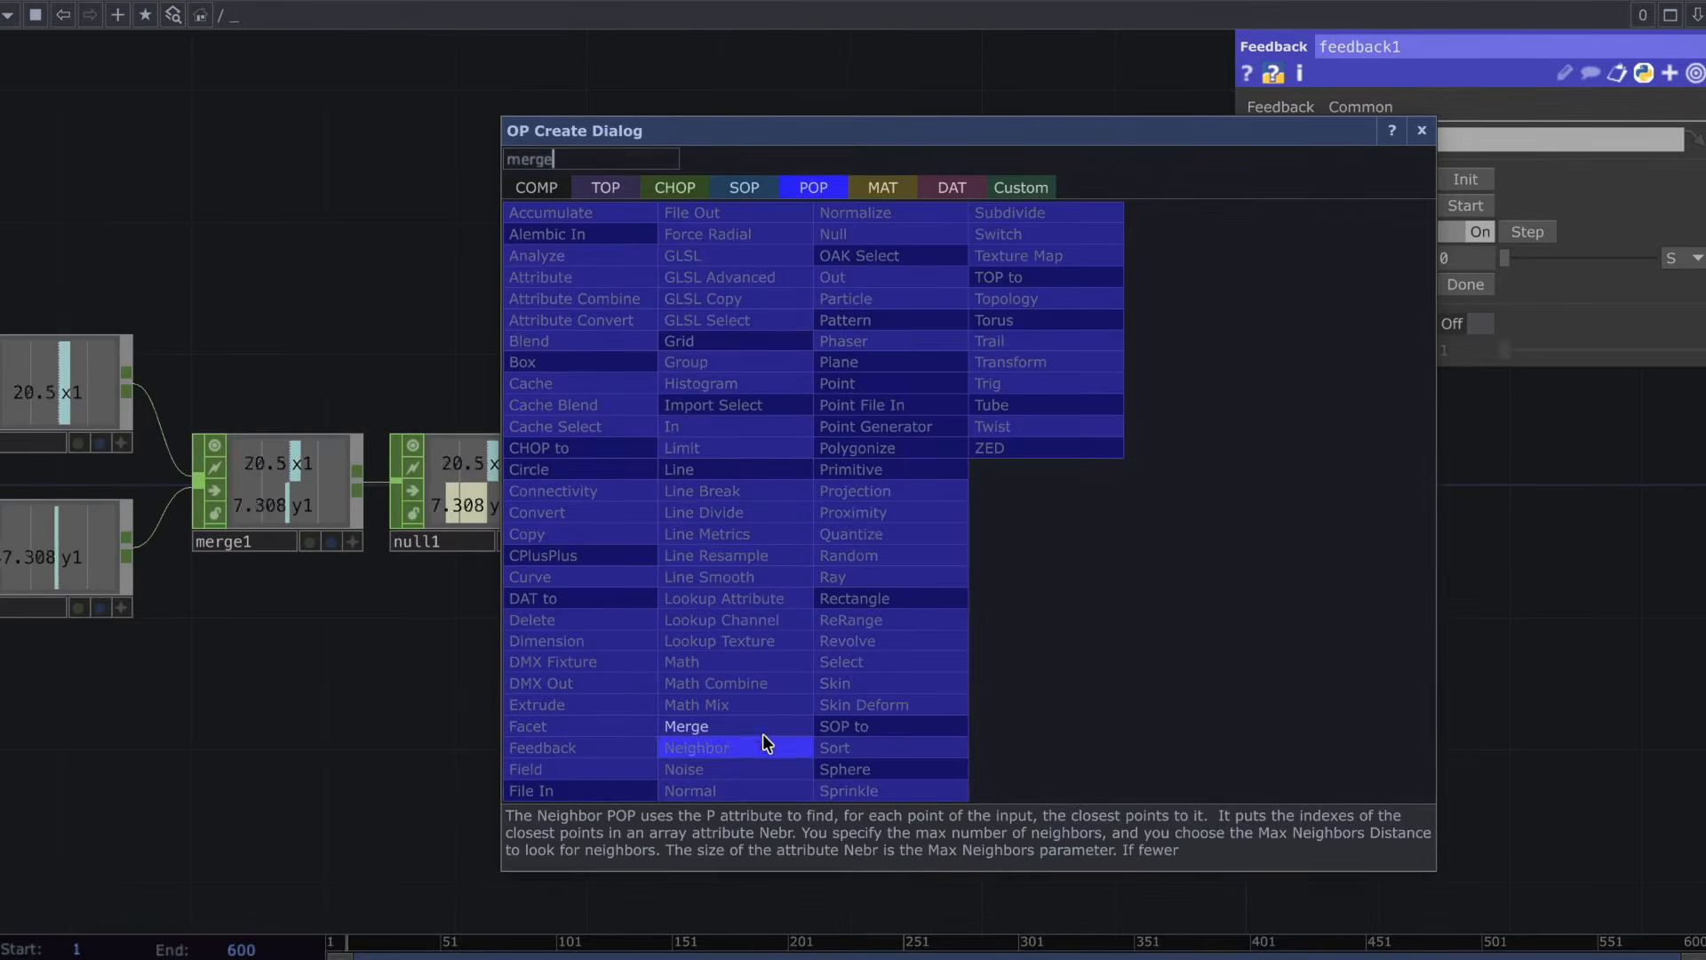
key(Return)
click(1195, 394)
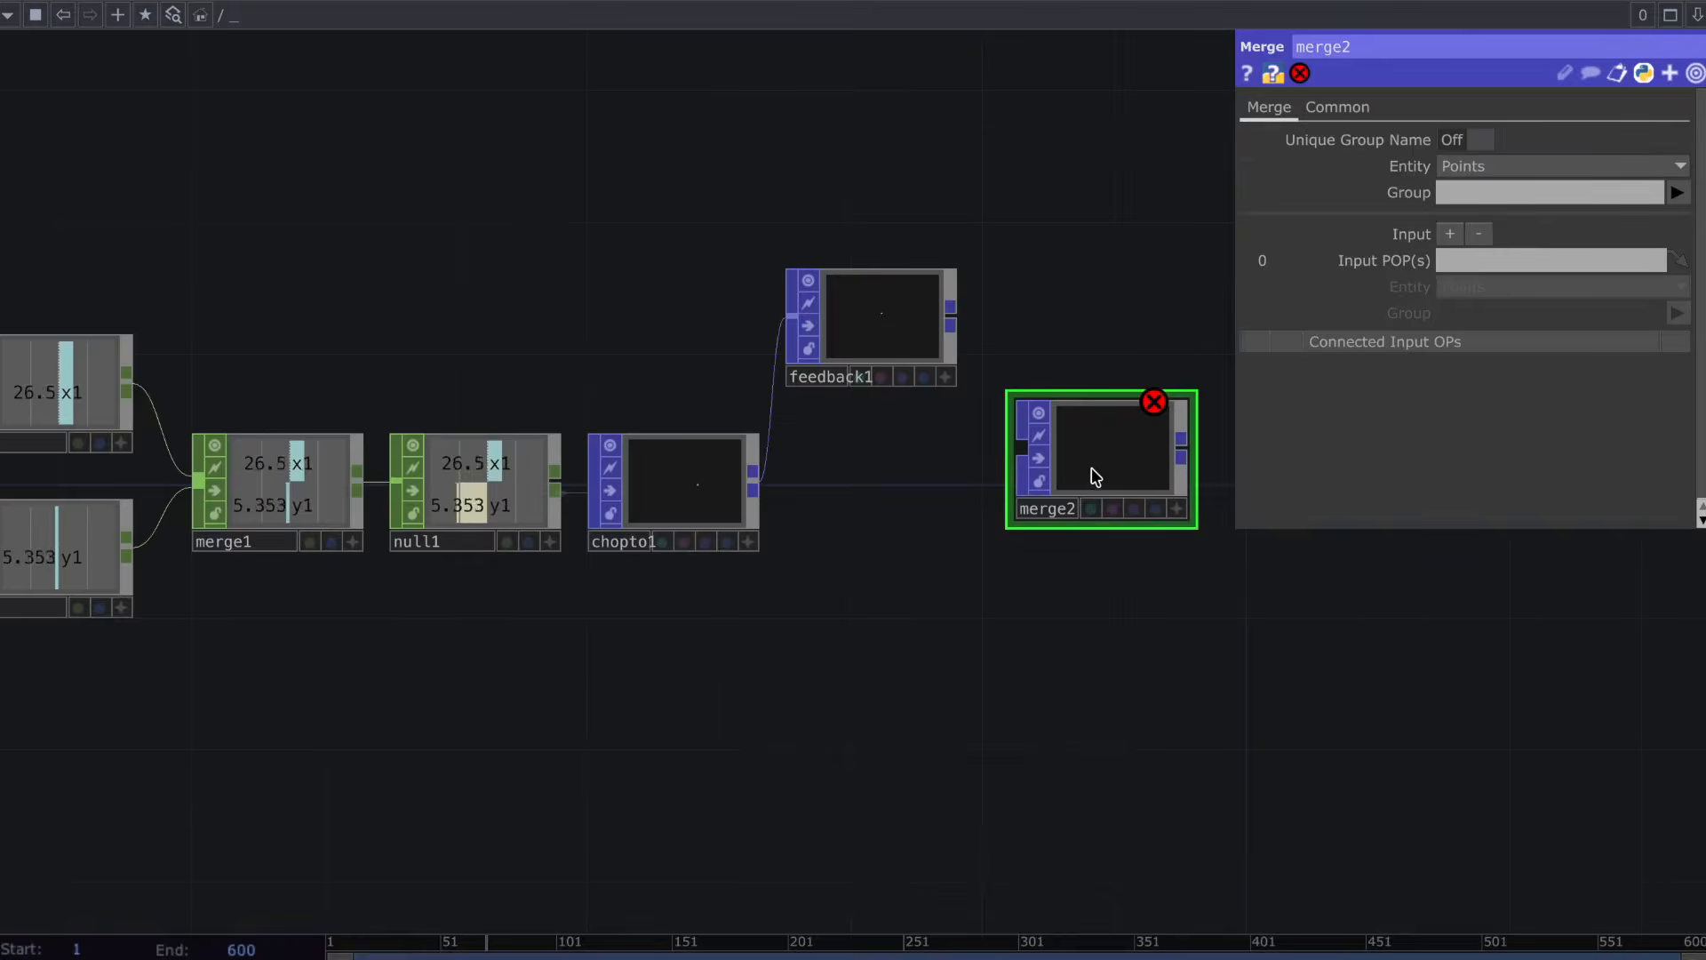
Connect the CHOP to and Feedback POPs to the Merge POP with feedback1 first, and make merge2 the feedback target.
click(1002, 466)
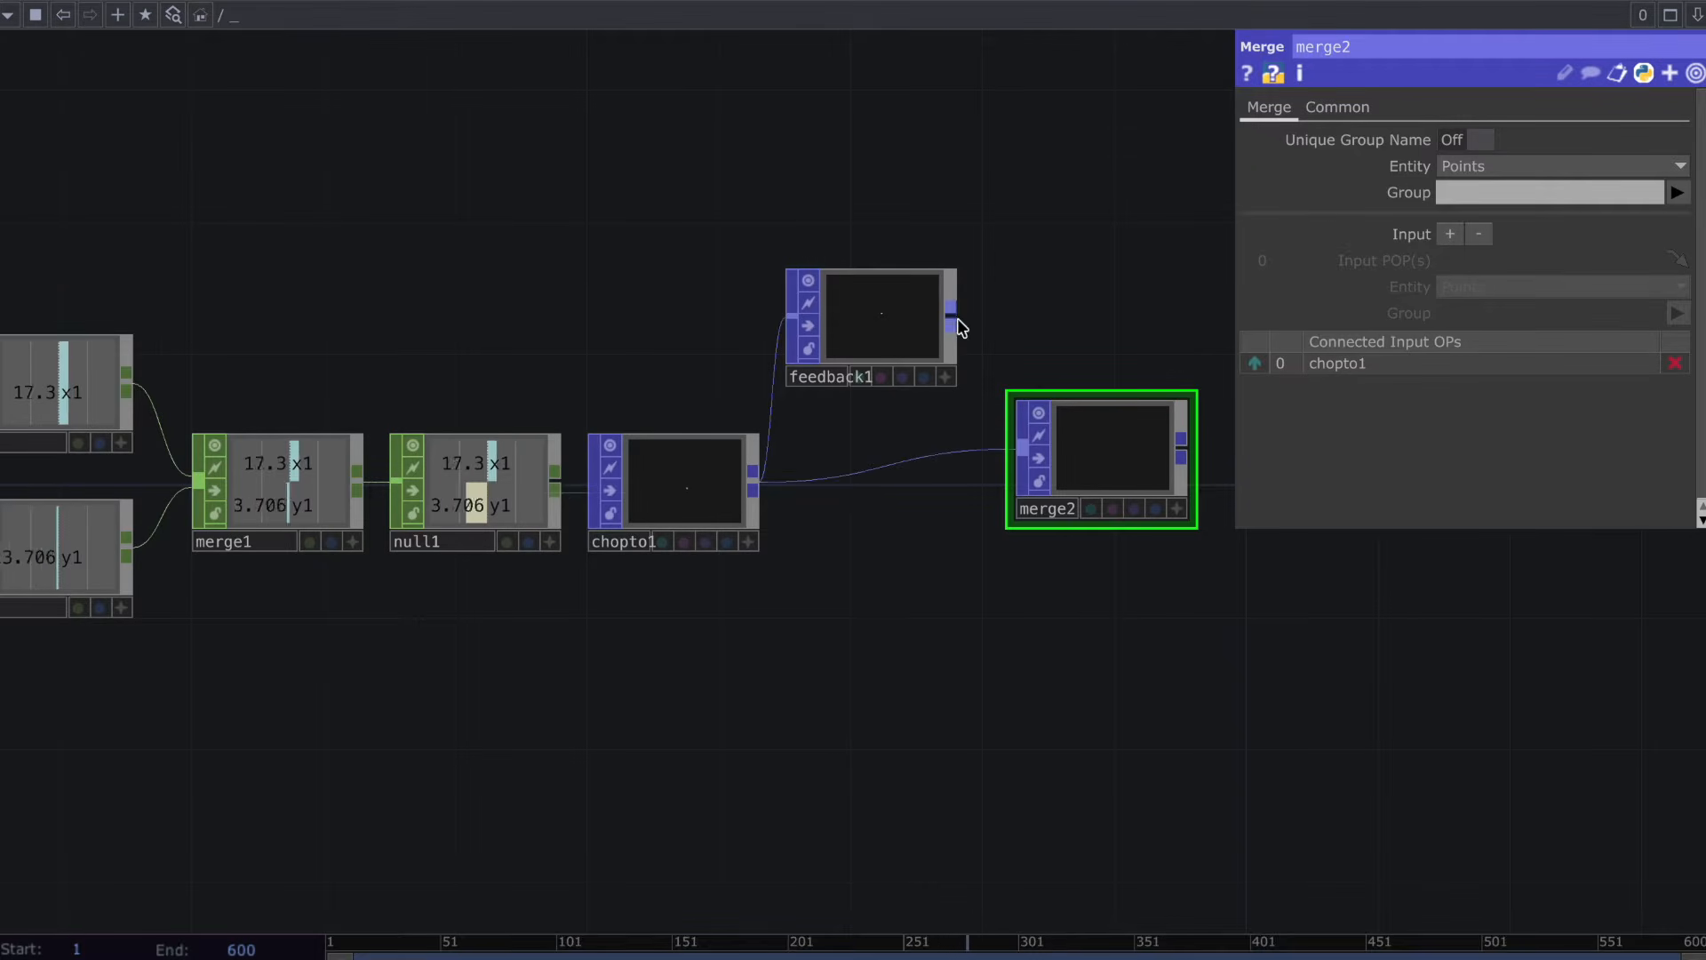
click(1007, 454)
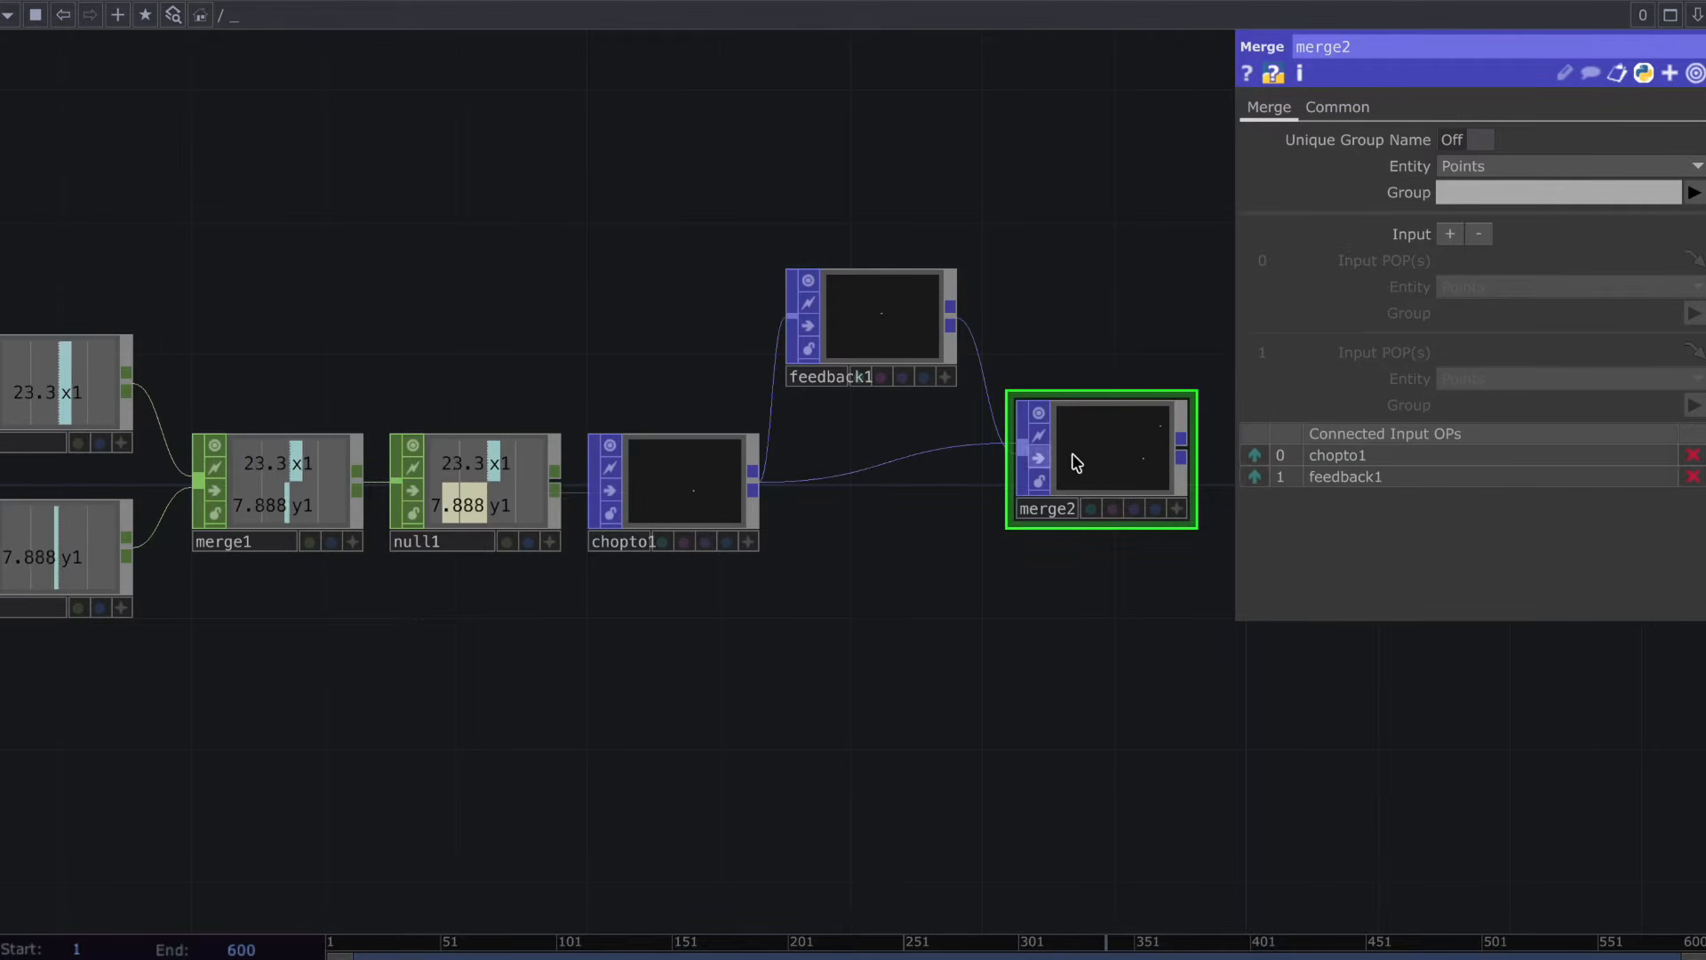
click(1256, 480)
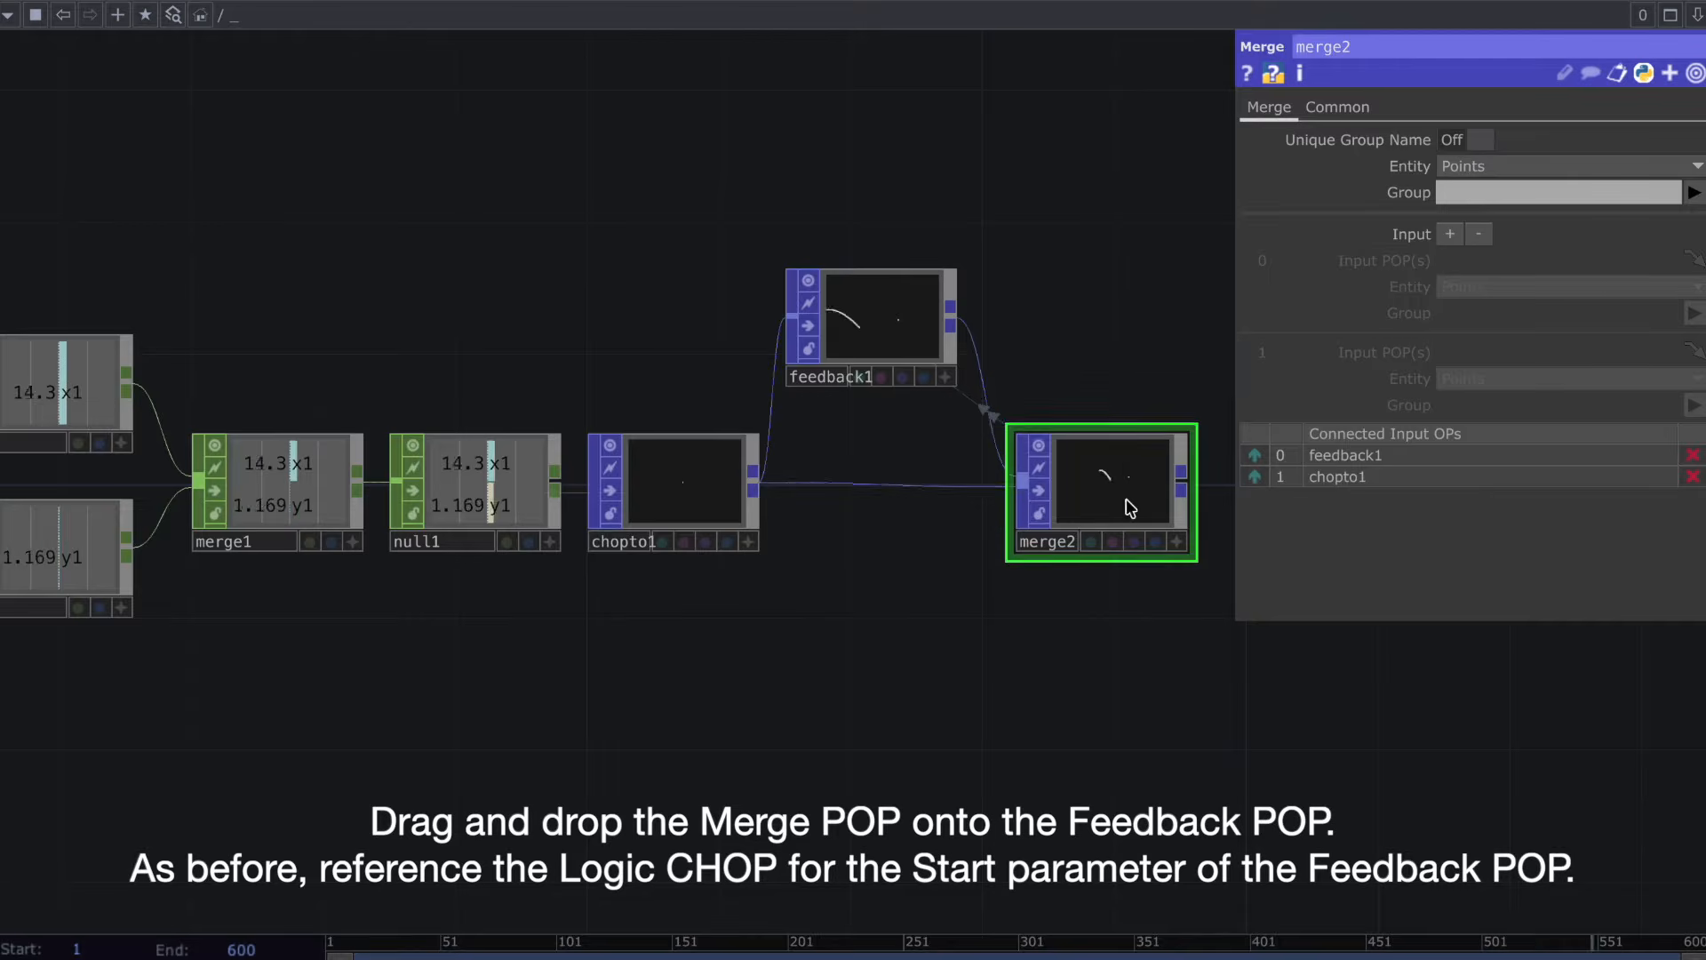
Reference the Logic CHOP's channel in the Start parameter of the Feedback POP.
scroll(1106, 484, down, 2)
drag(666, 648, 745, 647)
scroll(745, 647, down, 1)
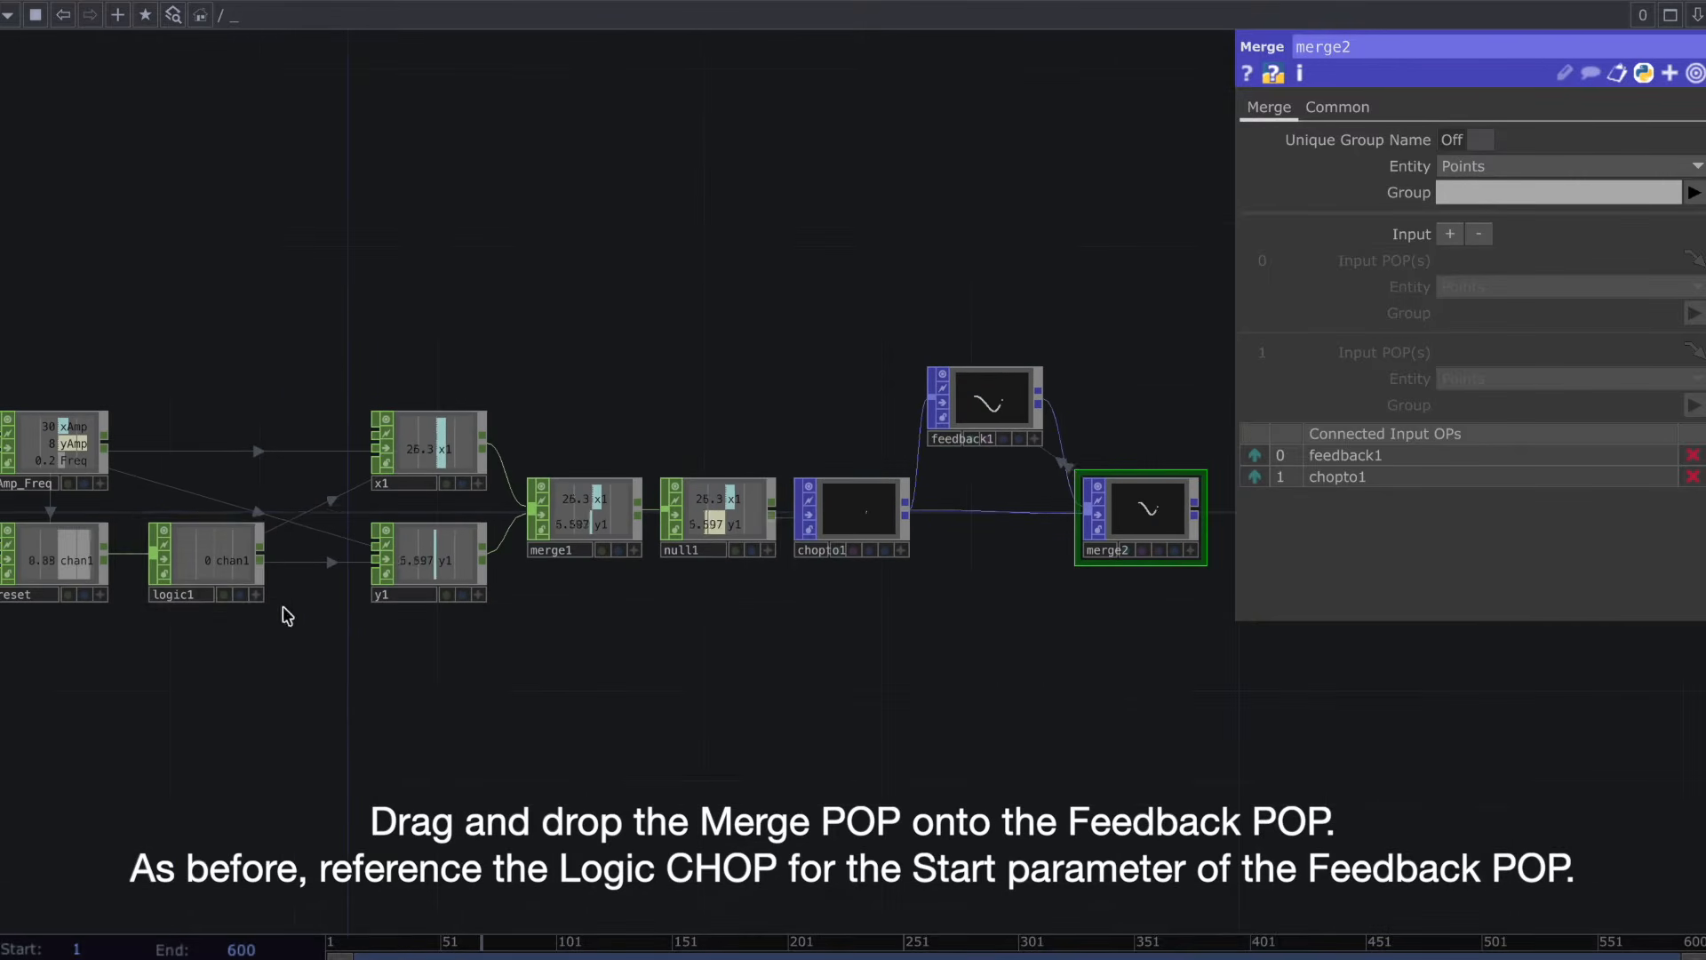
drag(256, 594, 992, 402)
drag(1458, 213, 1459, 213)
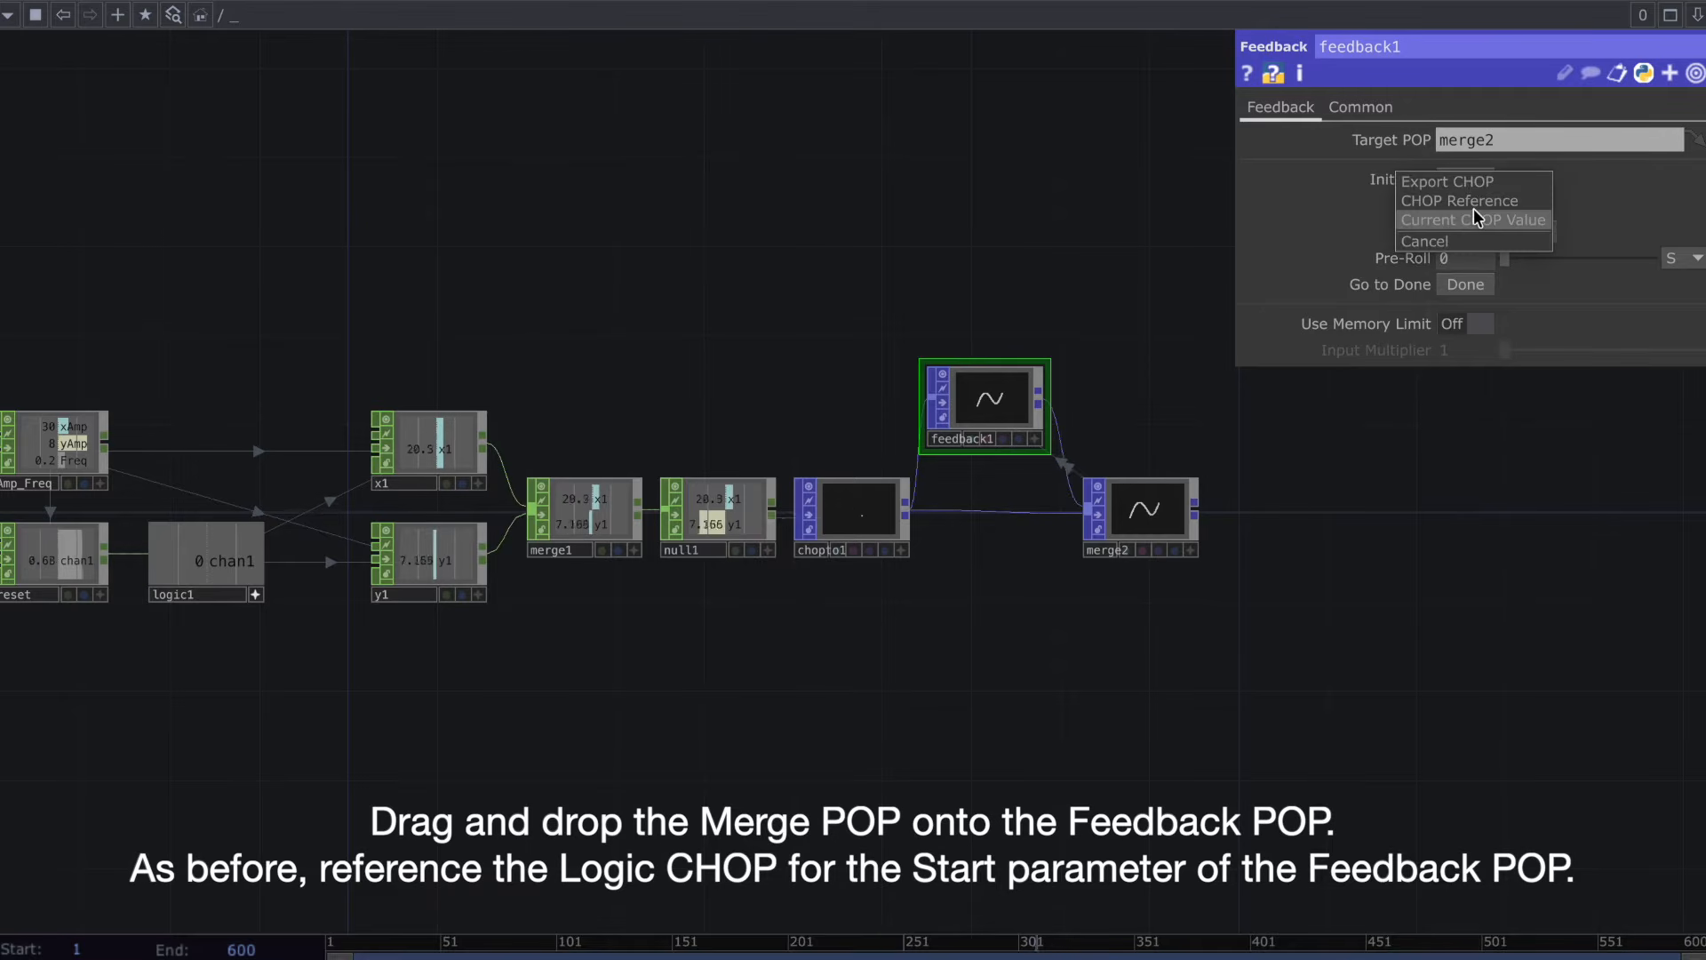
click(1475, 215)
Examine the trajectory drawn by the Feedback POP in a separate viewer window, and close the window.
scroll(1130, 484, up, 1)
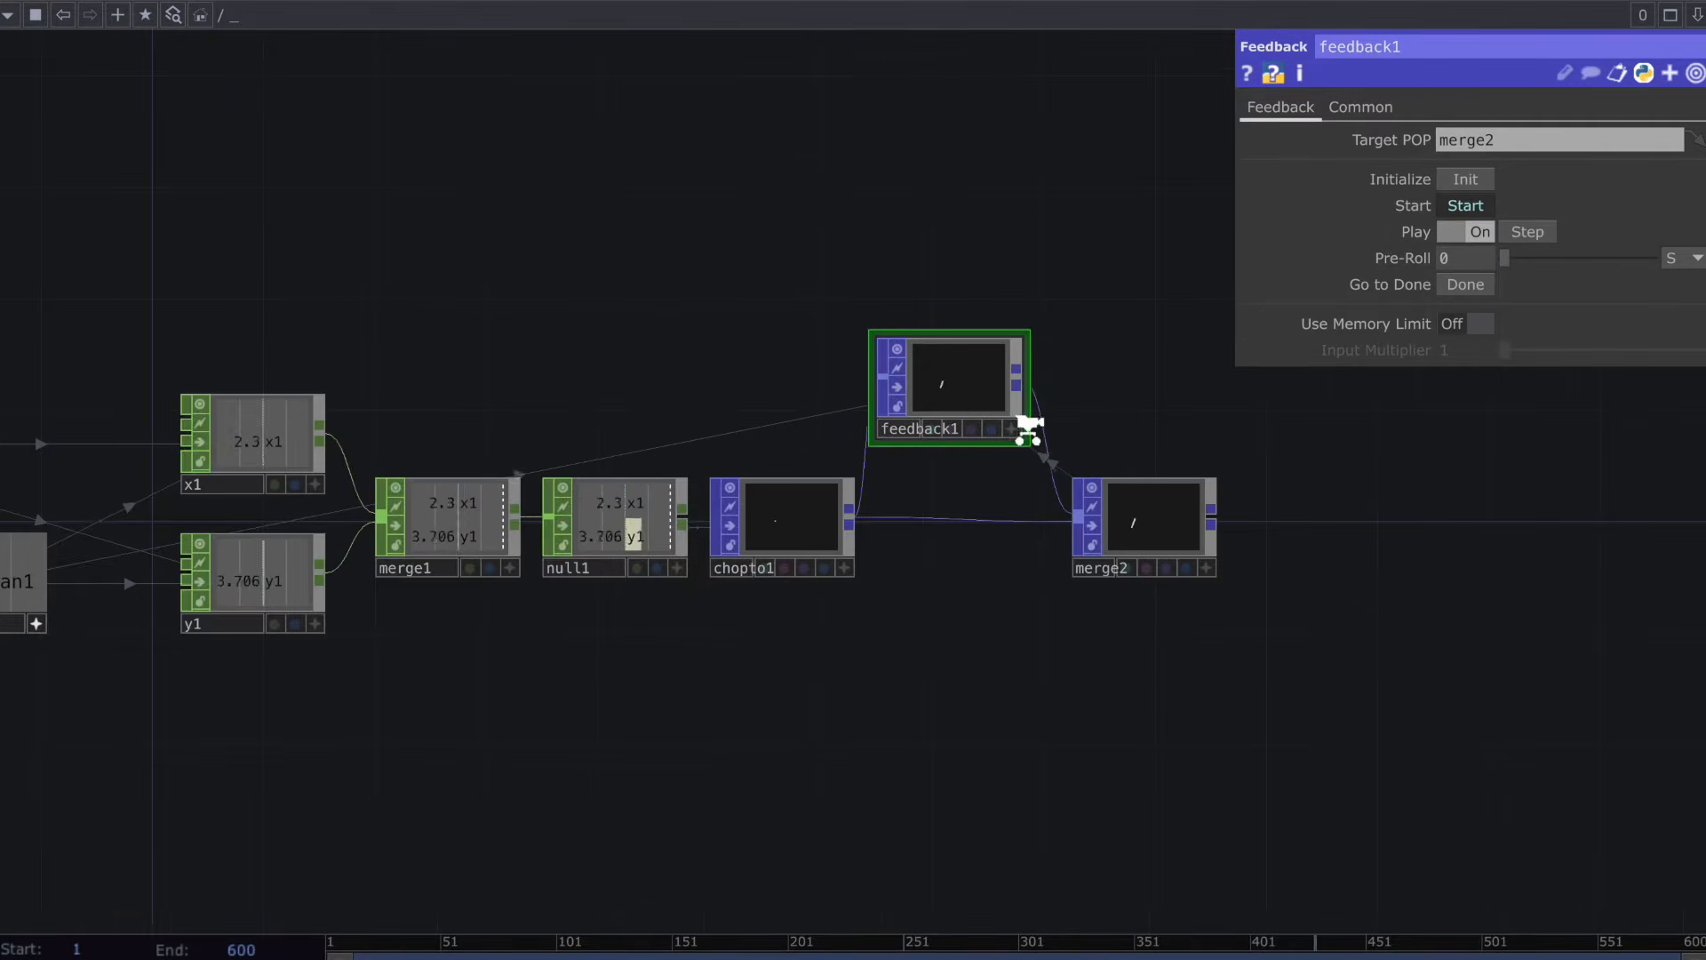
scroll(1027, 428, up, 3)
right_click(982, 391)
click(993, 377)
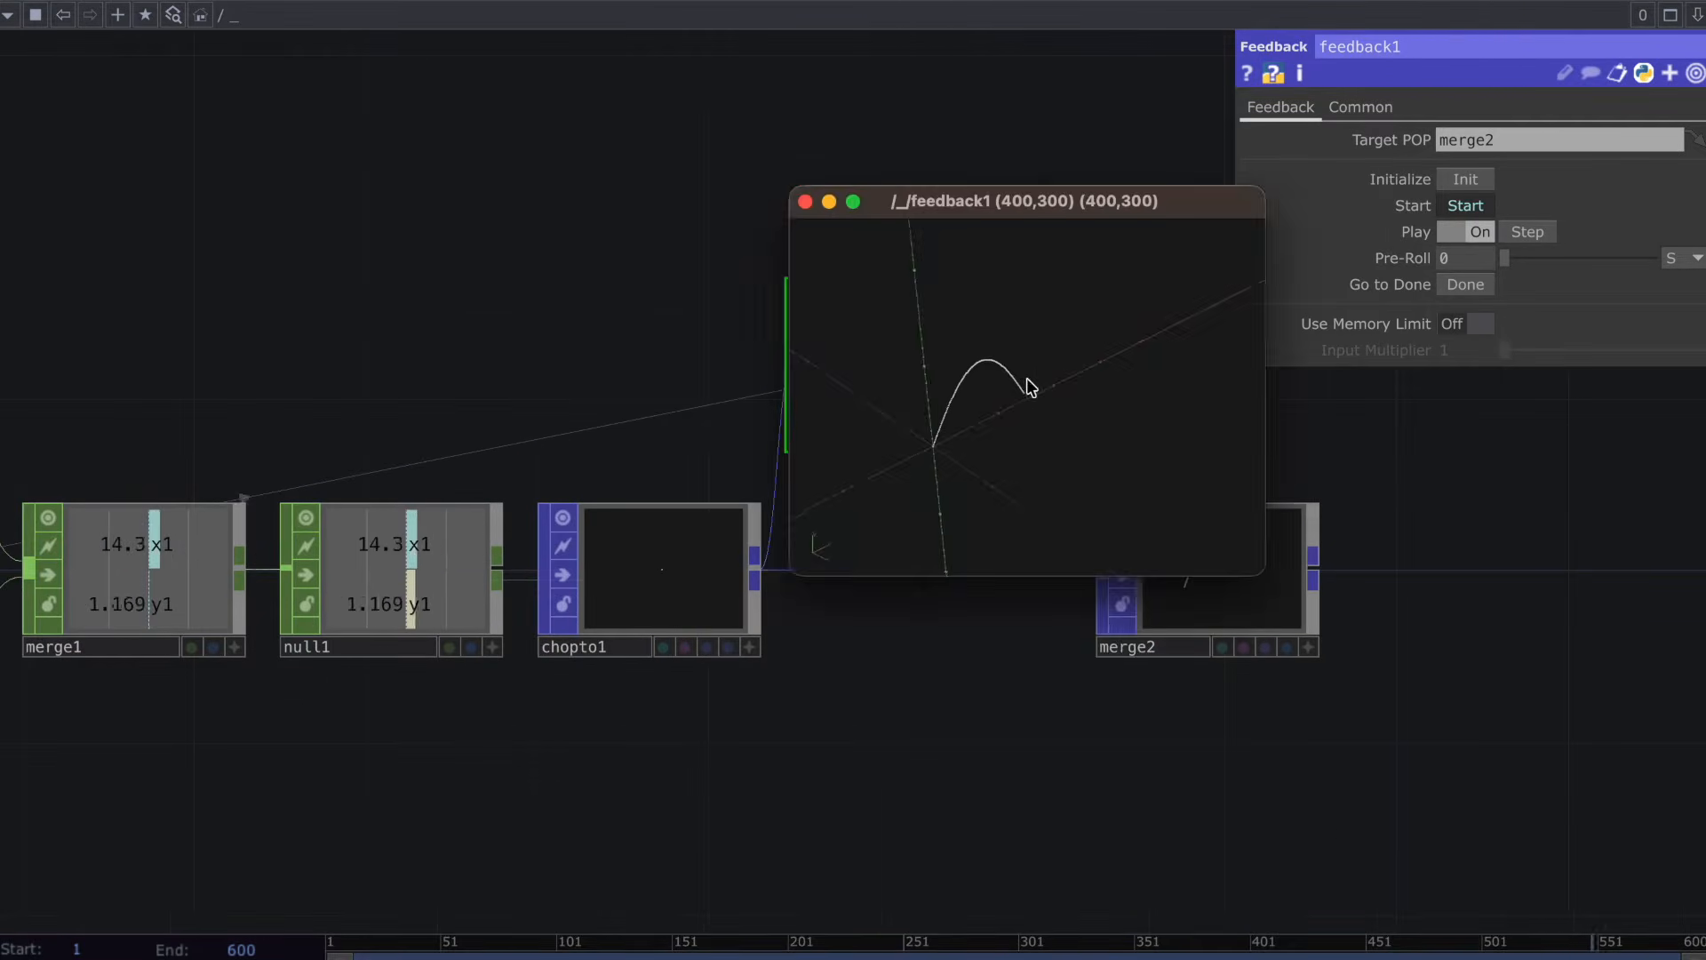
key(h)
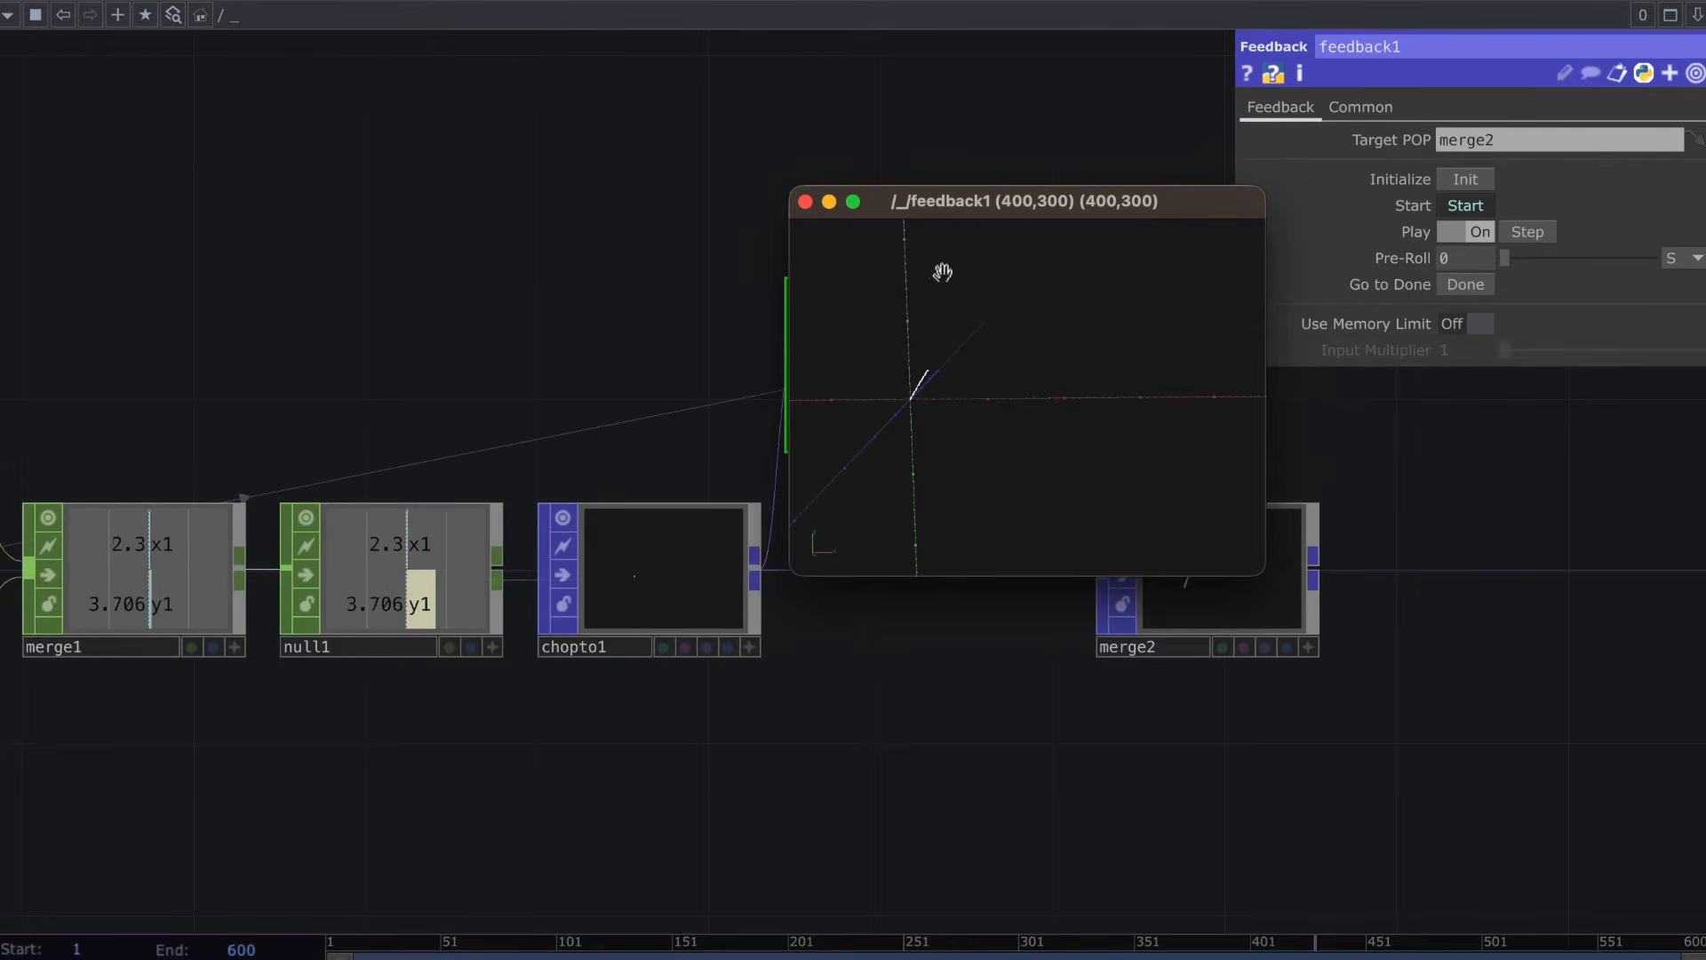
click(805, 202)
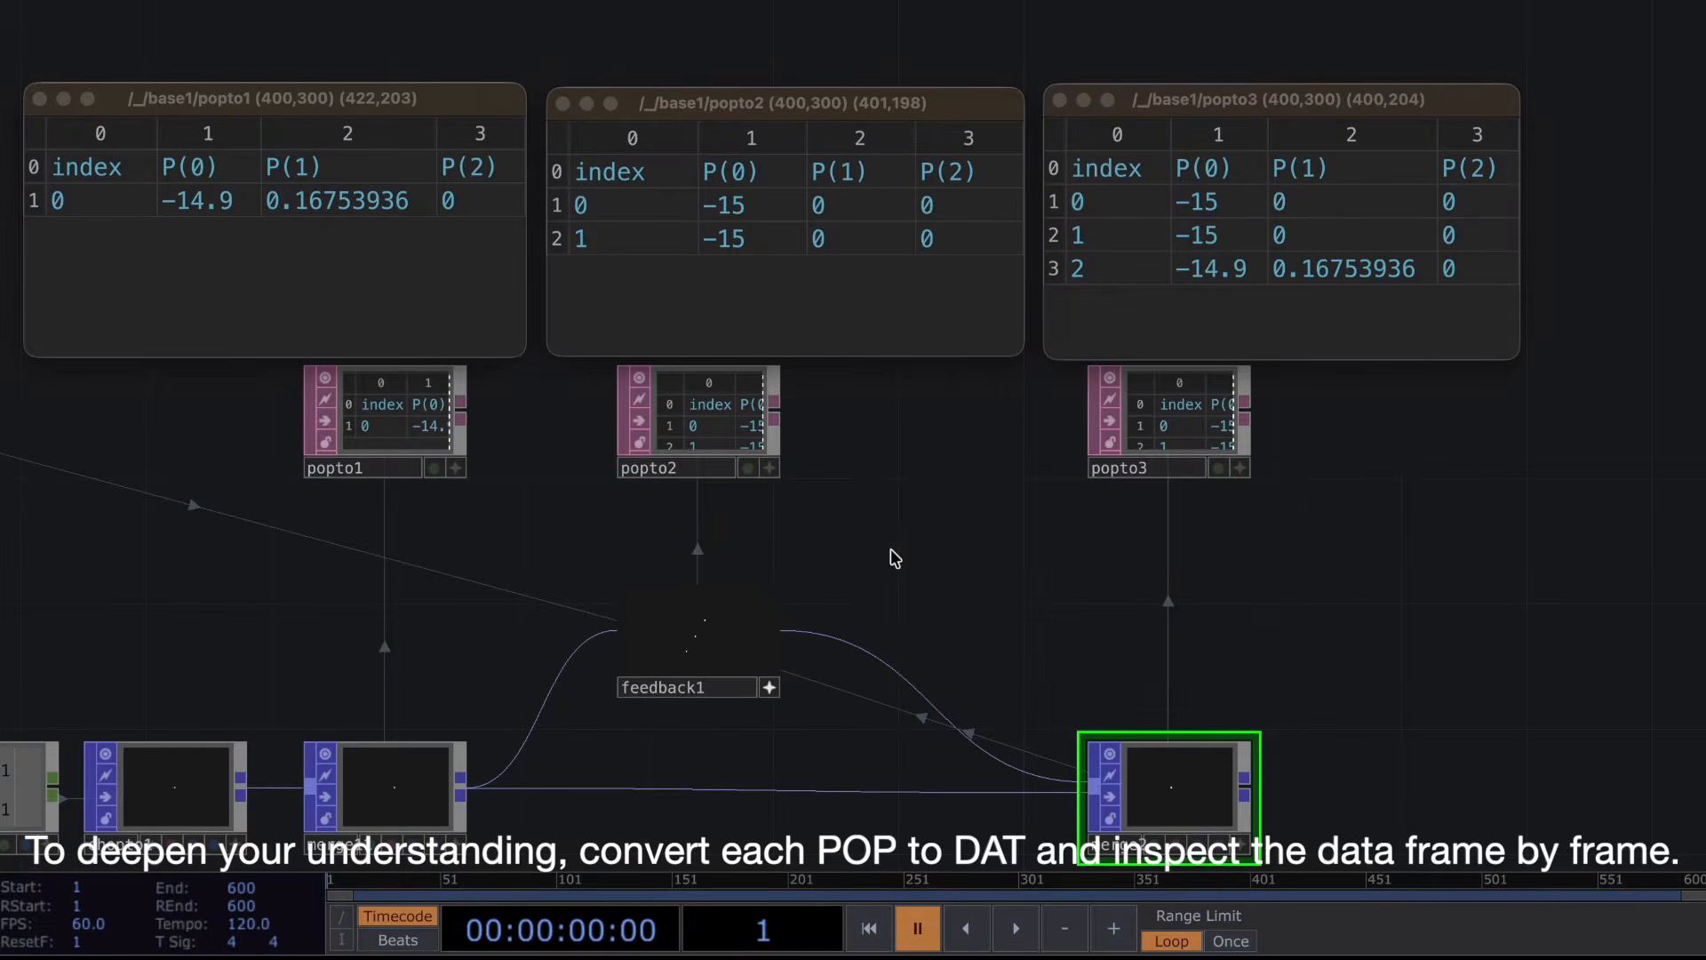
Advance the paused timeline frame by frame and inspect the point data tables of the input, feedback and merged POPs.
click(769, 687)
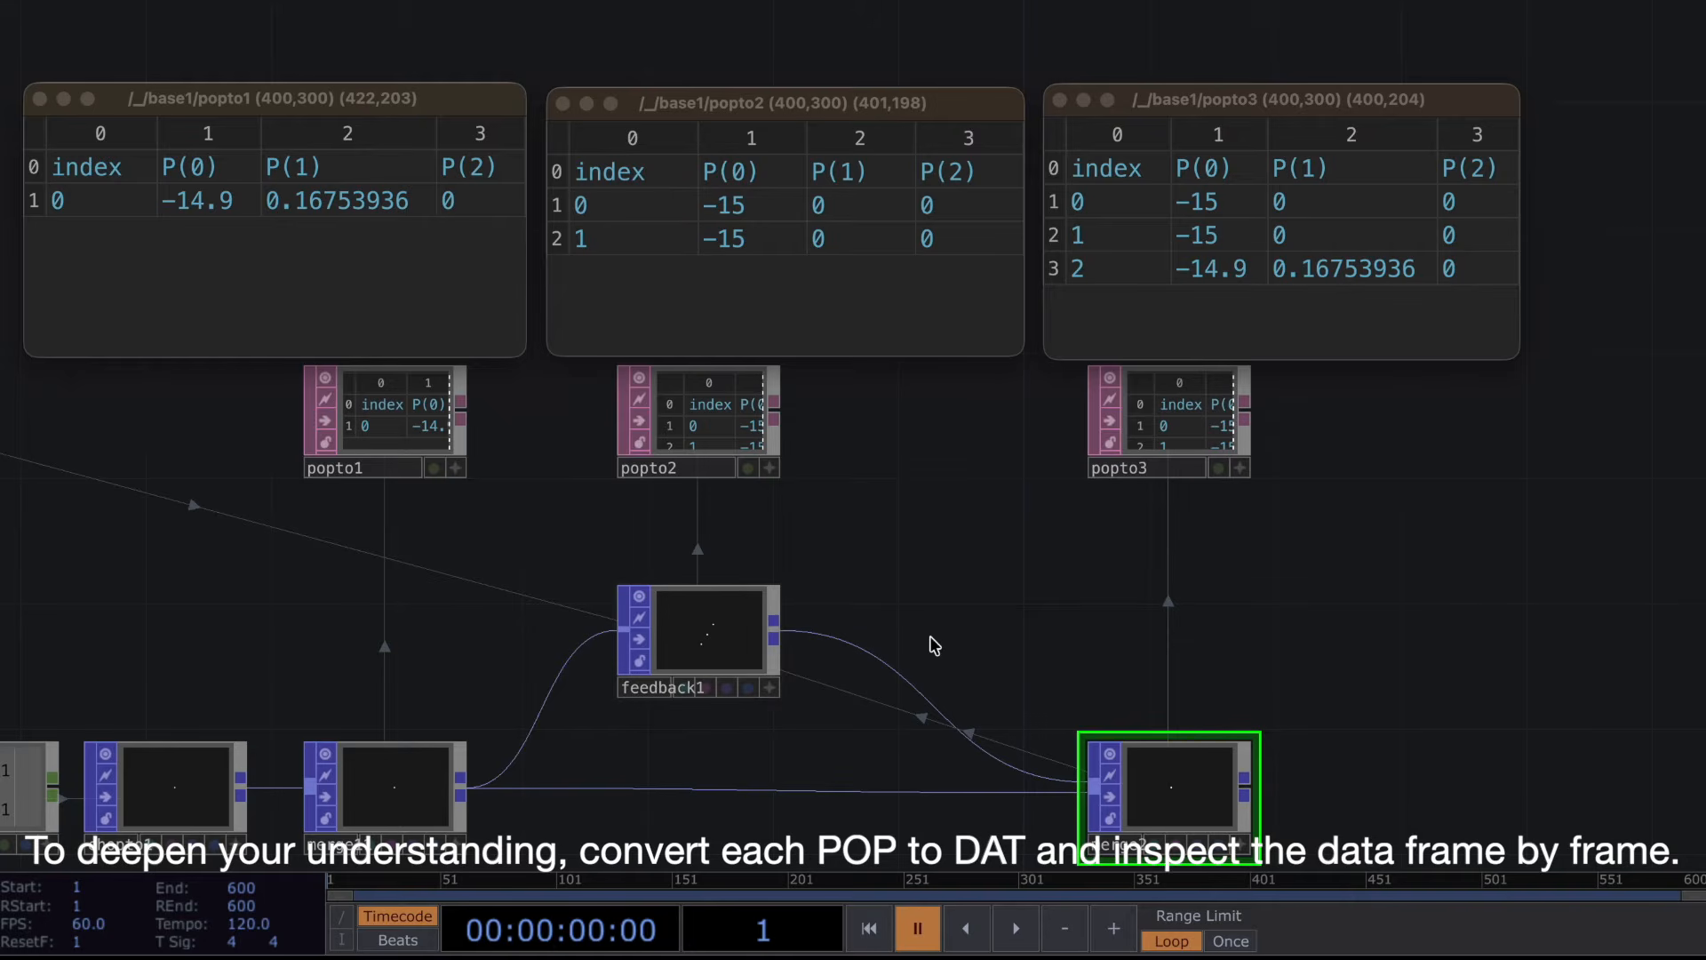
key(Right)
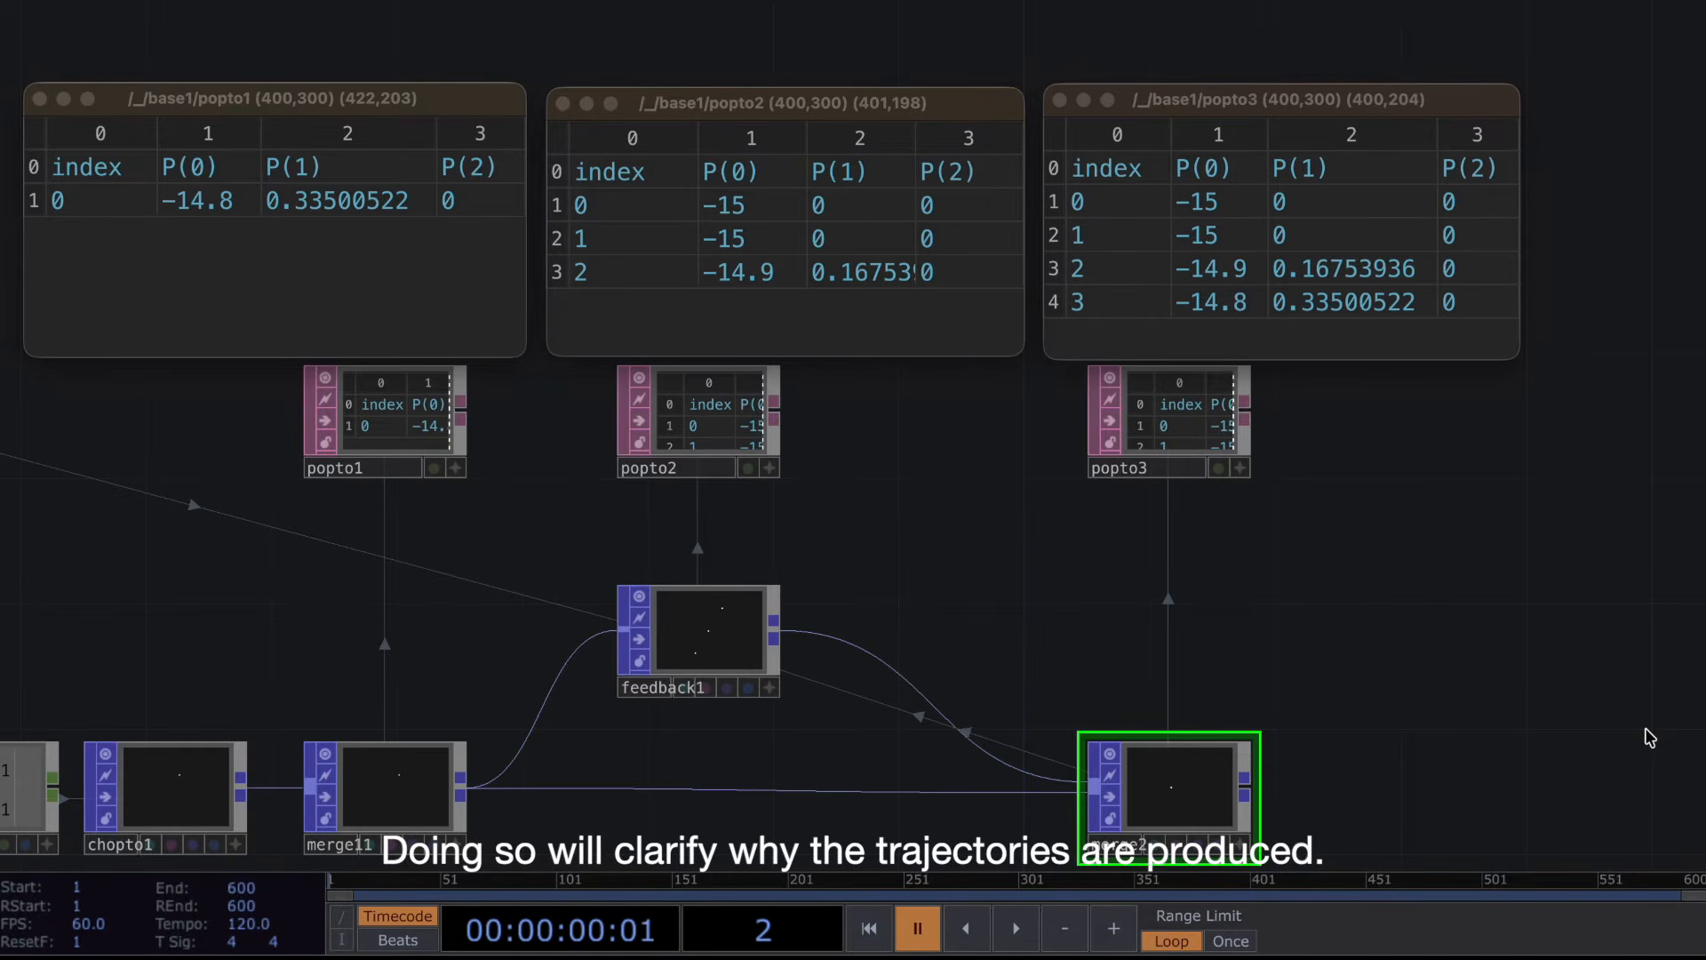
key(Right)
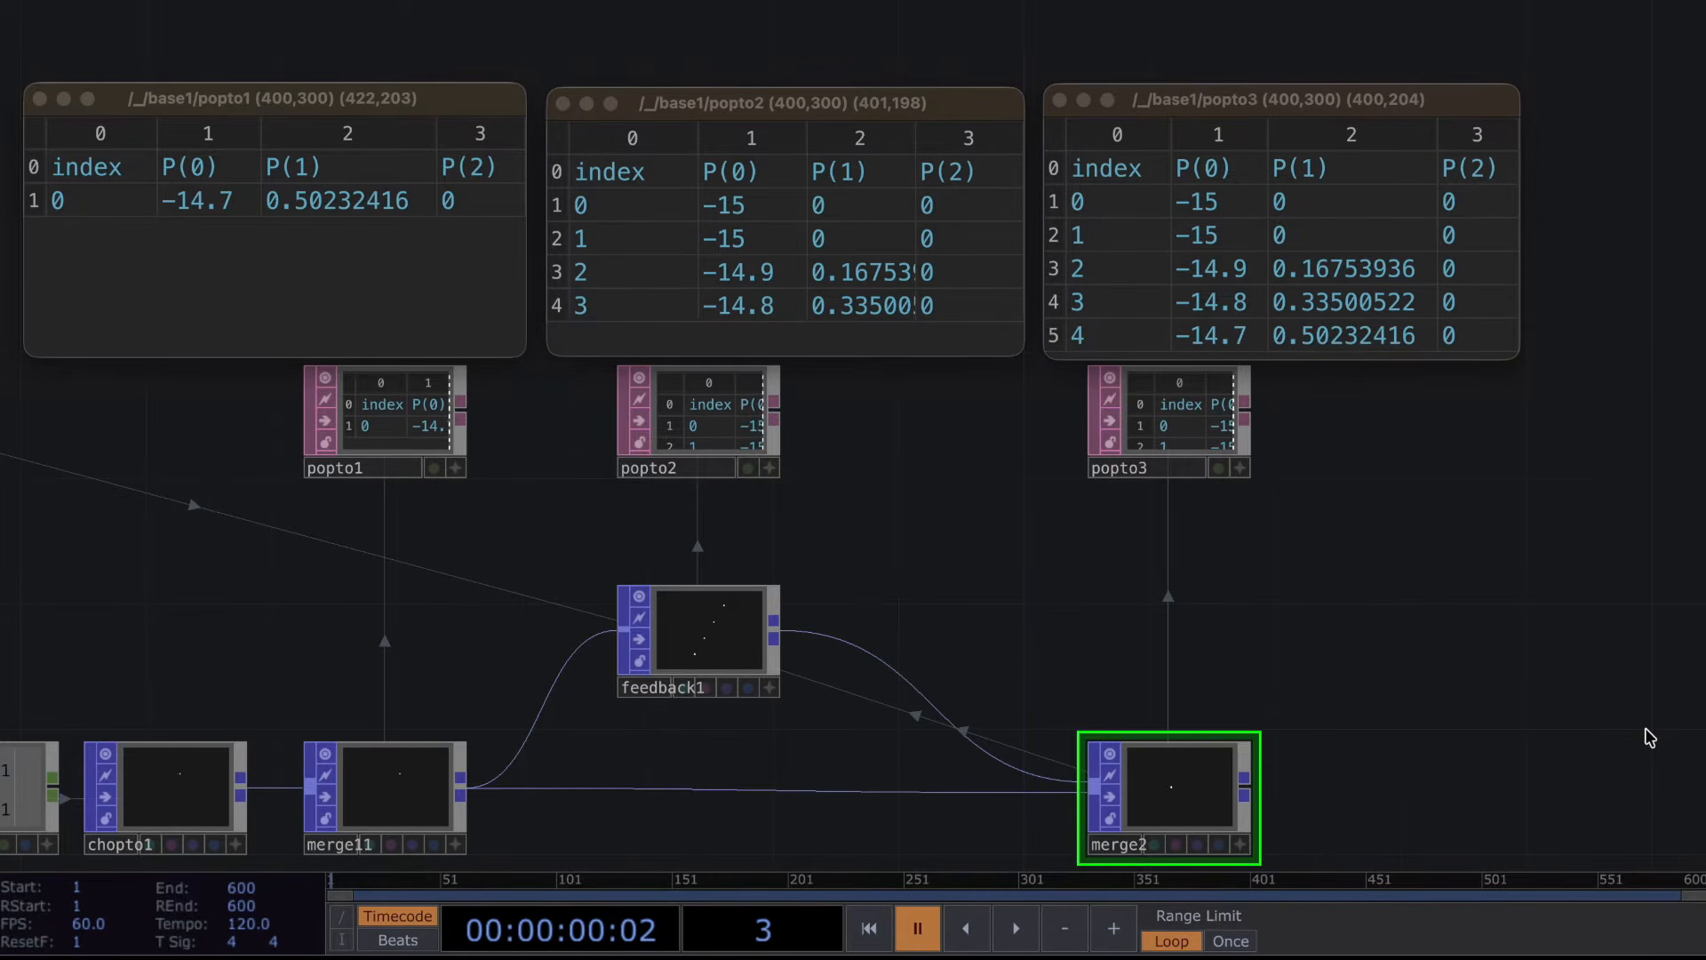
key(Right)
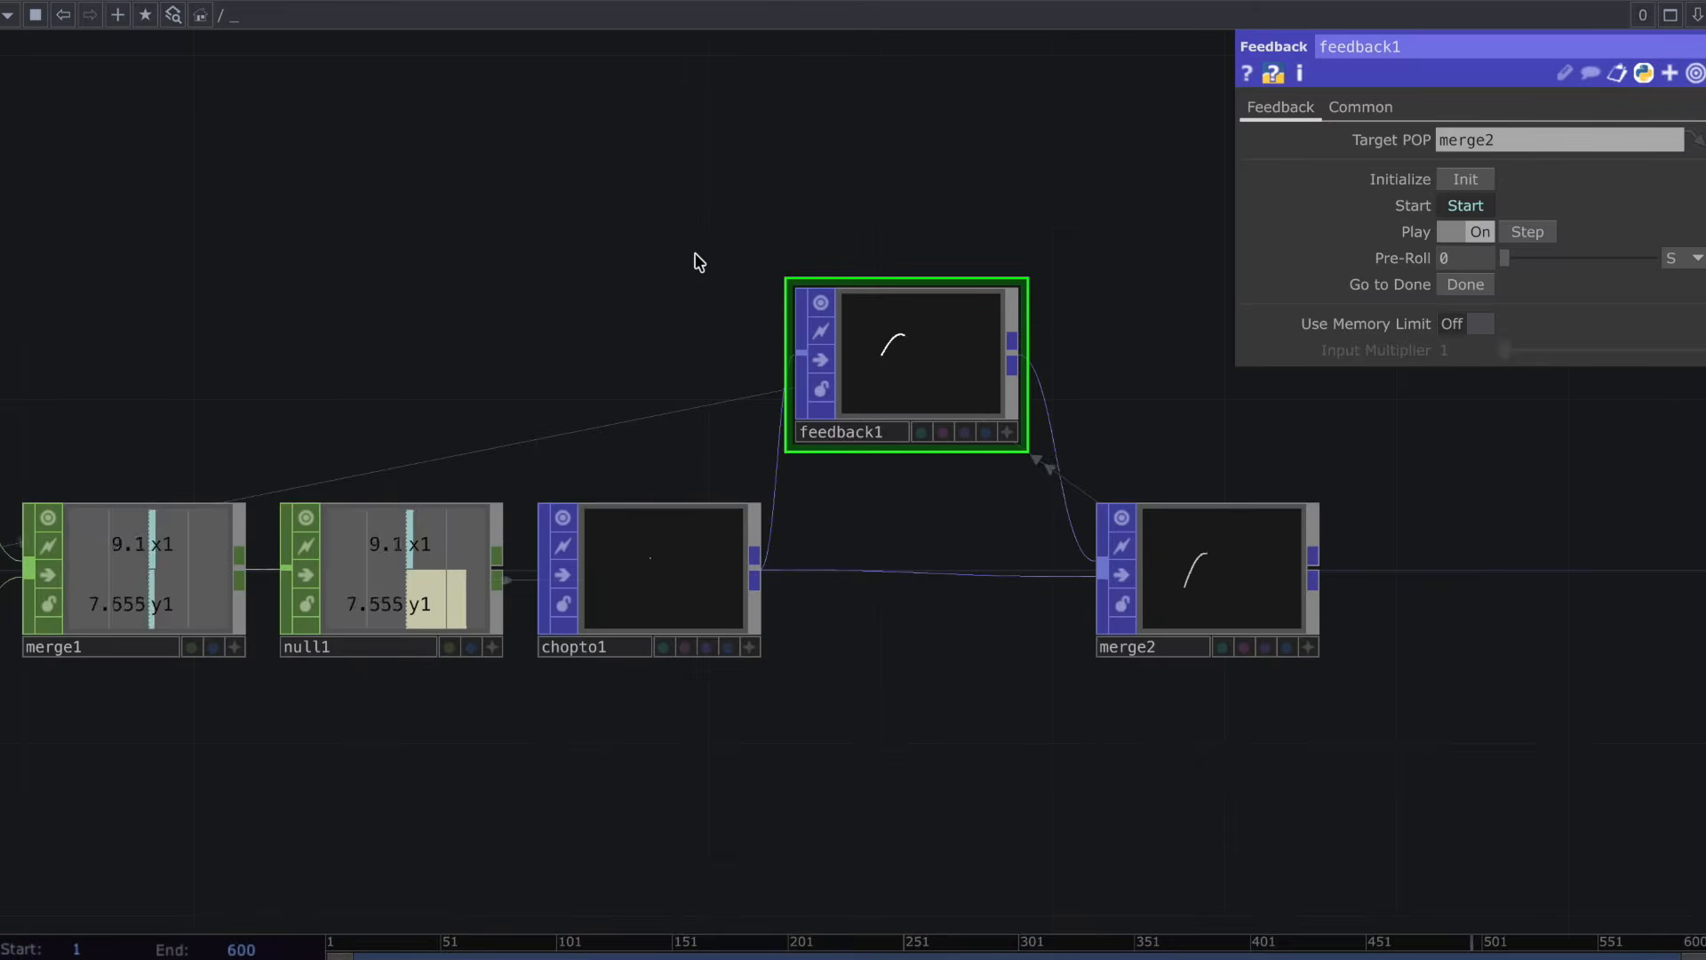
Copy the Amplitude expression op('Amp_Freq')['xAmp'] from the x1 LFO.
scroll(641, 311, down, 5)
drag(430, 311, 504, 311)
click(343, 358)
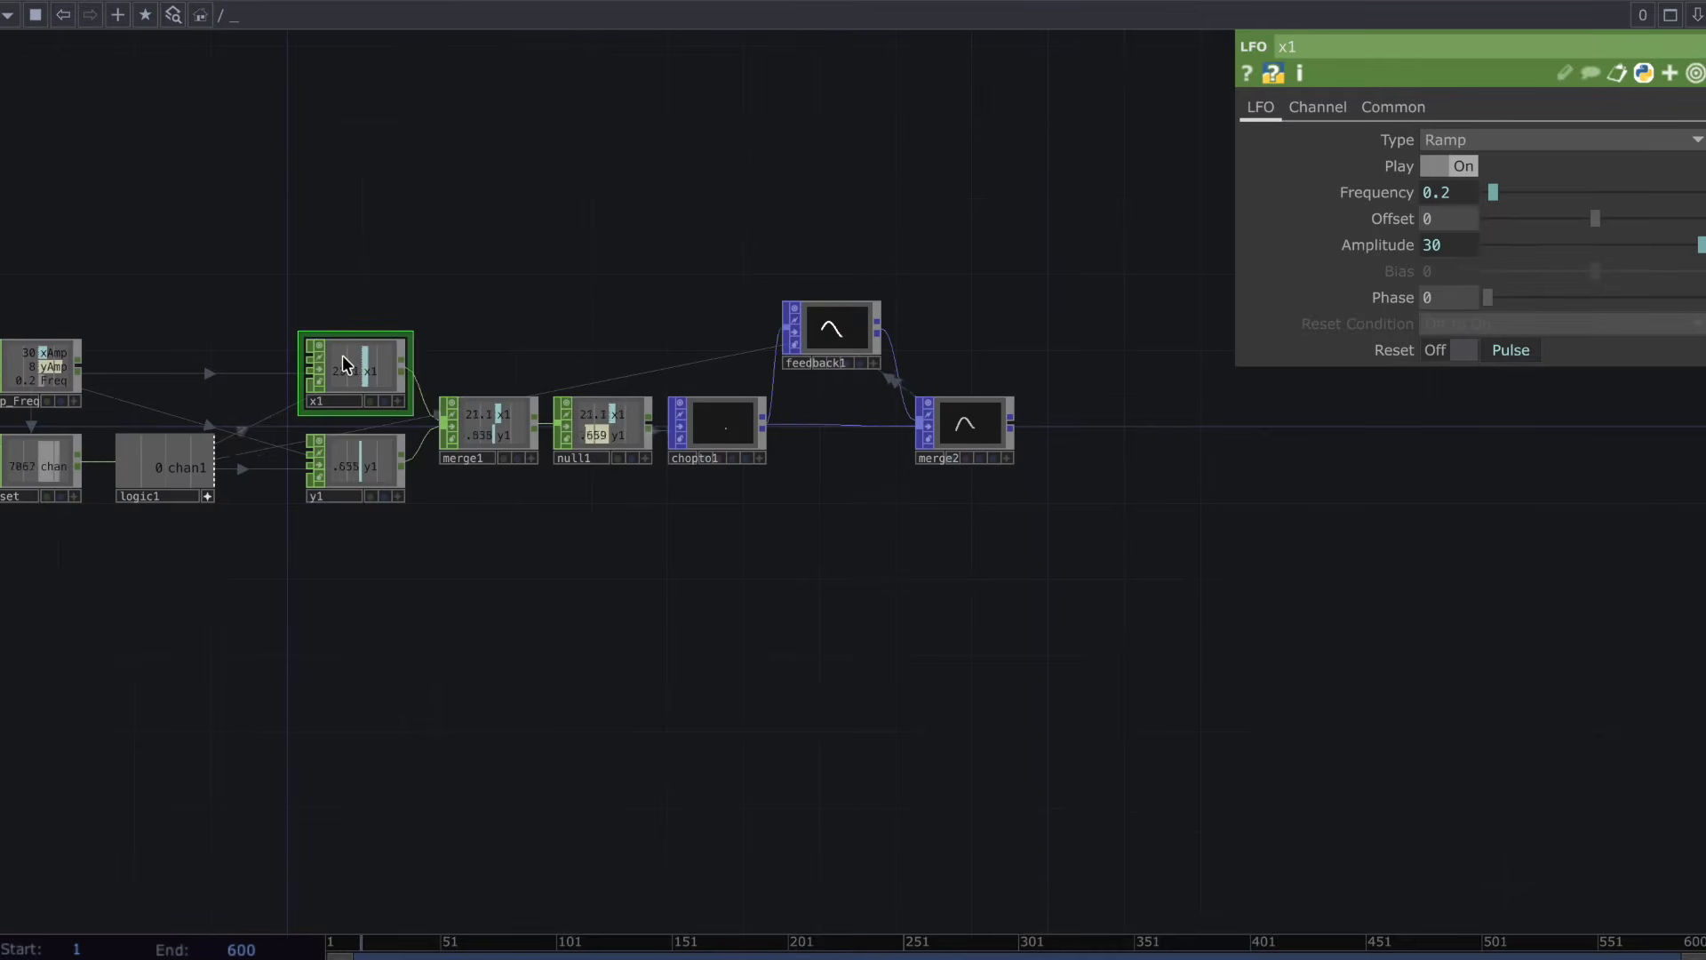
click(1395, 248)
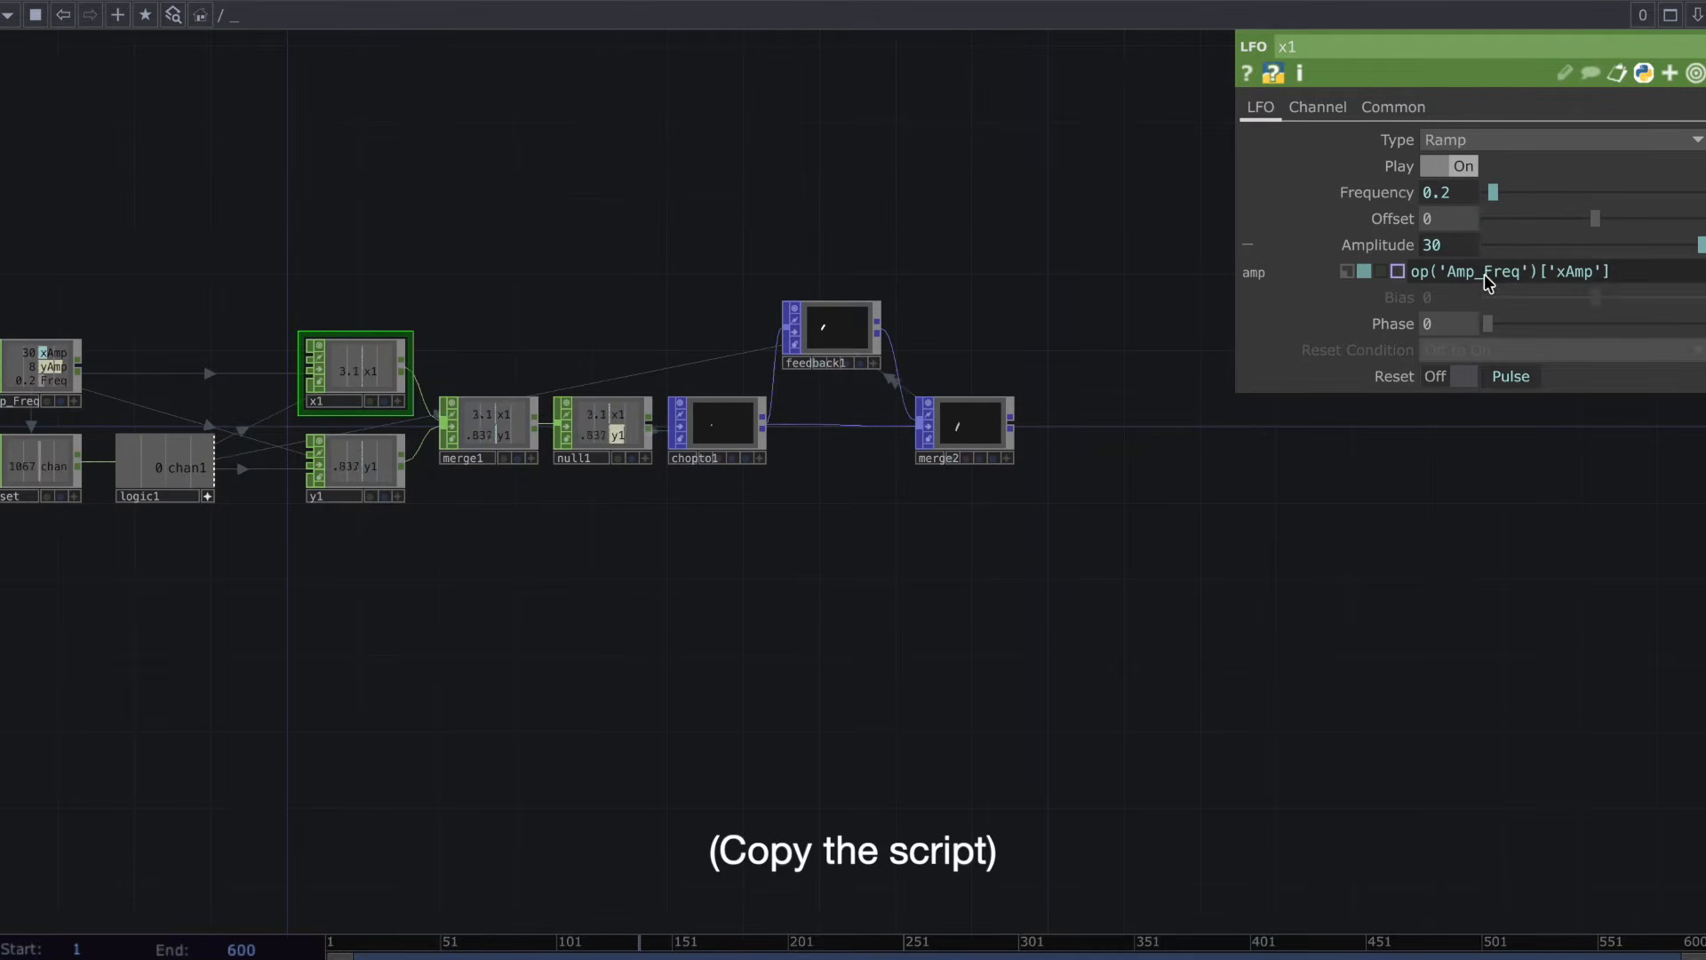
click(1486, 275)
key(ctrl+c)
click(1388, 245)
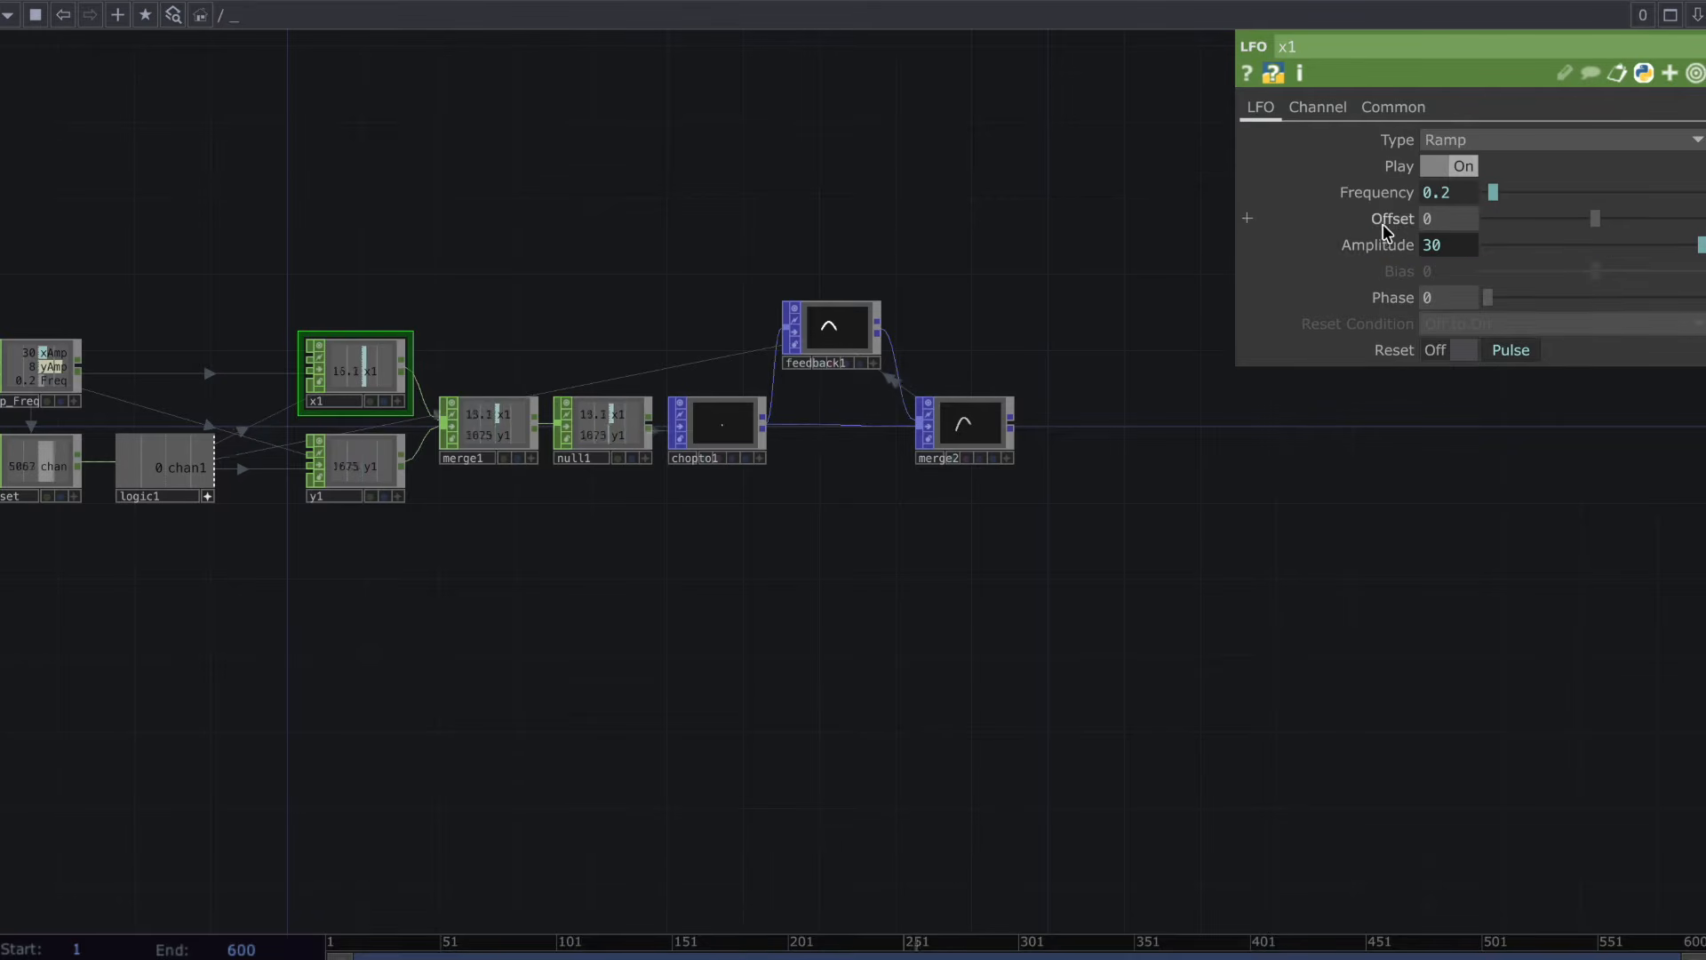
Set the x1 LFO's Offset to the expression -op('Amp_Freq')['xAmp']/2.
click(1384, 219)
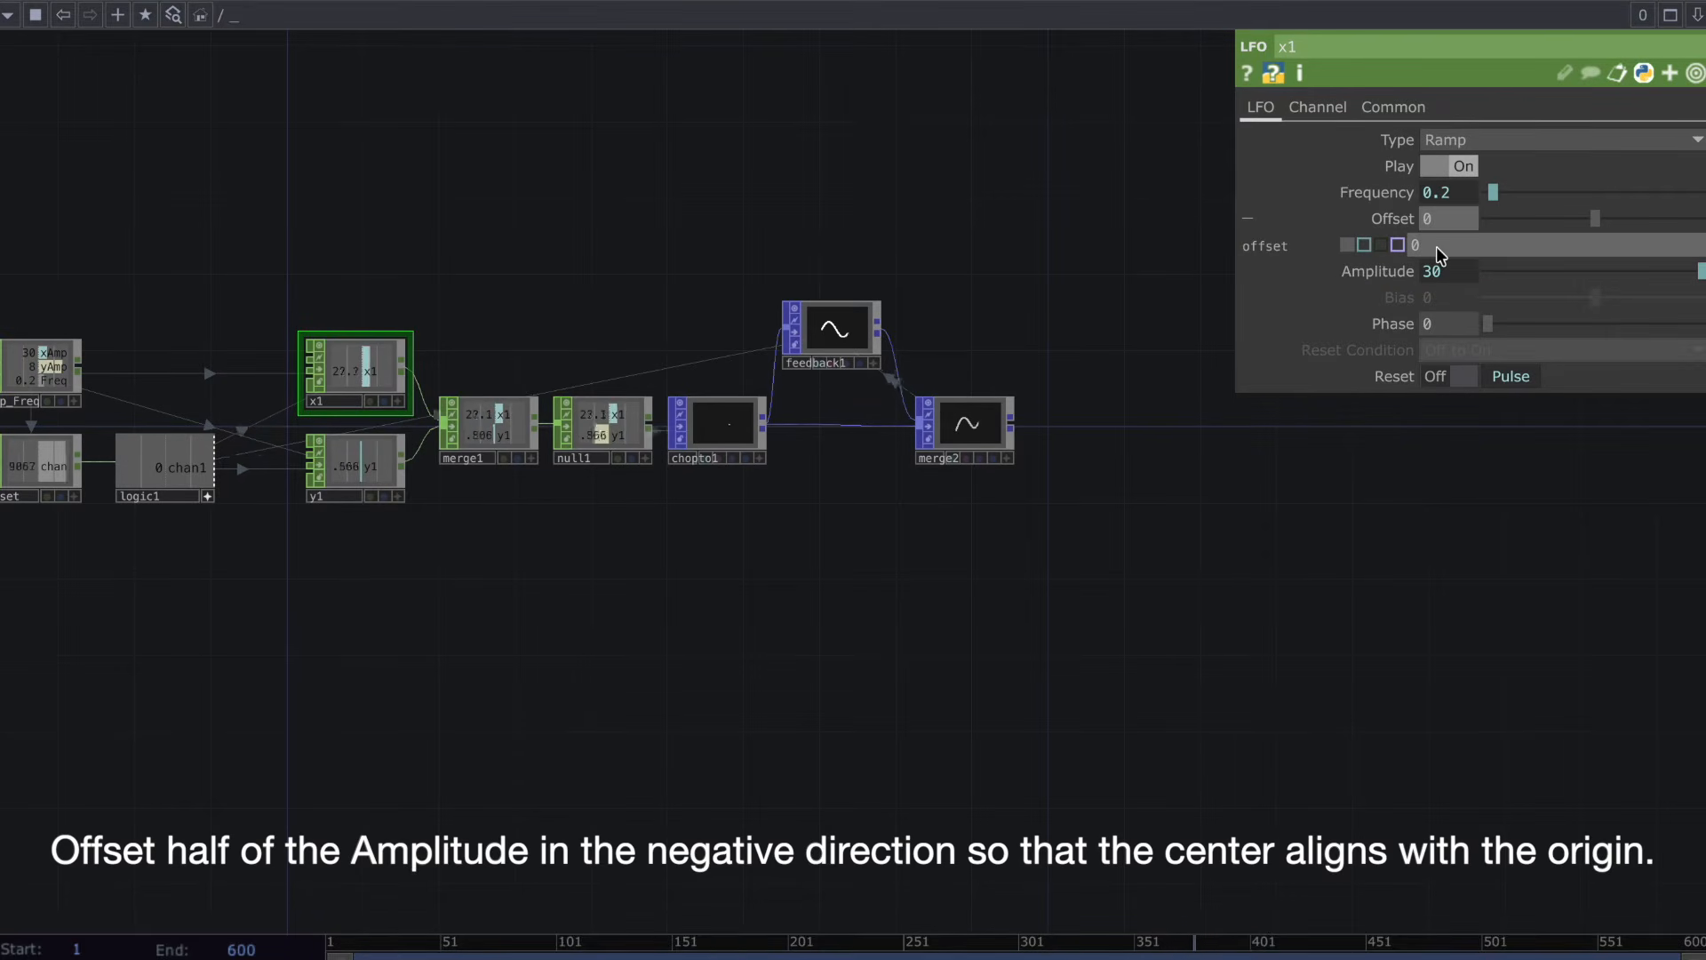
text(-)
key(ctrl+v)
text(/2)
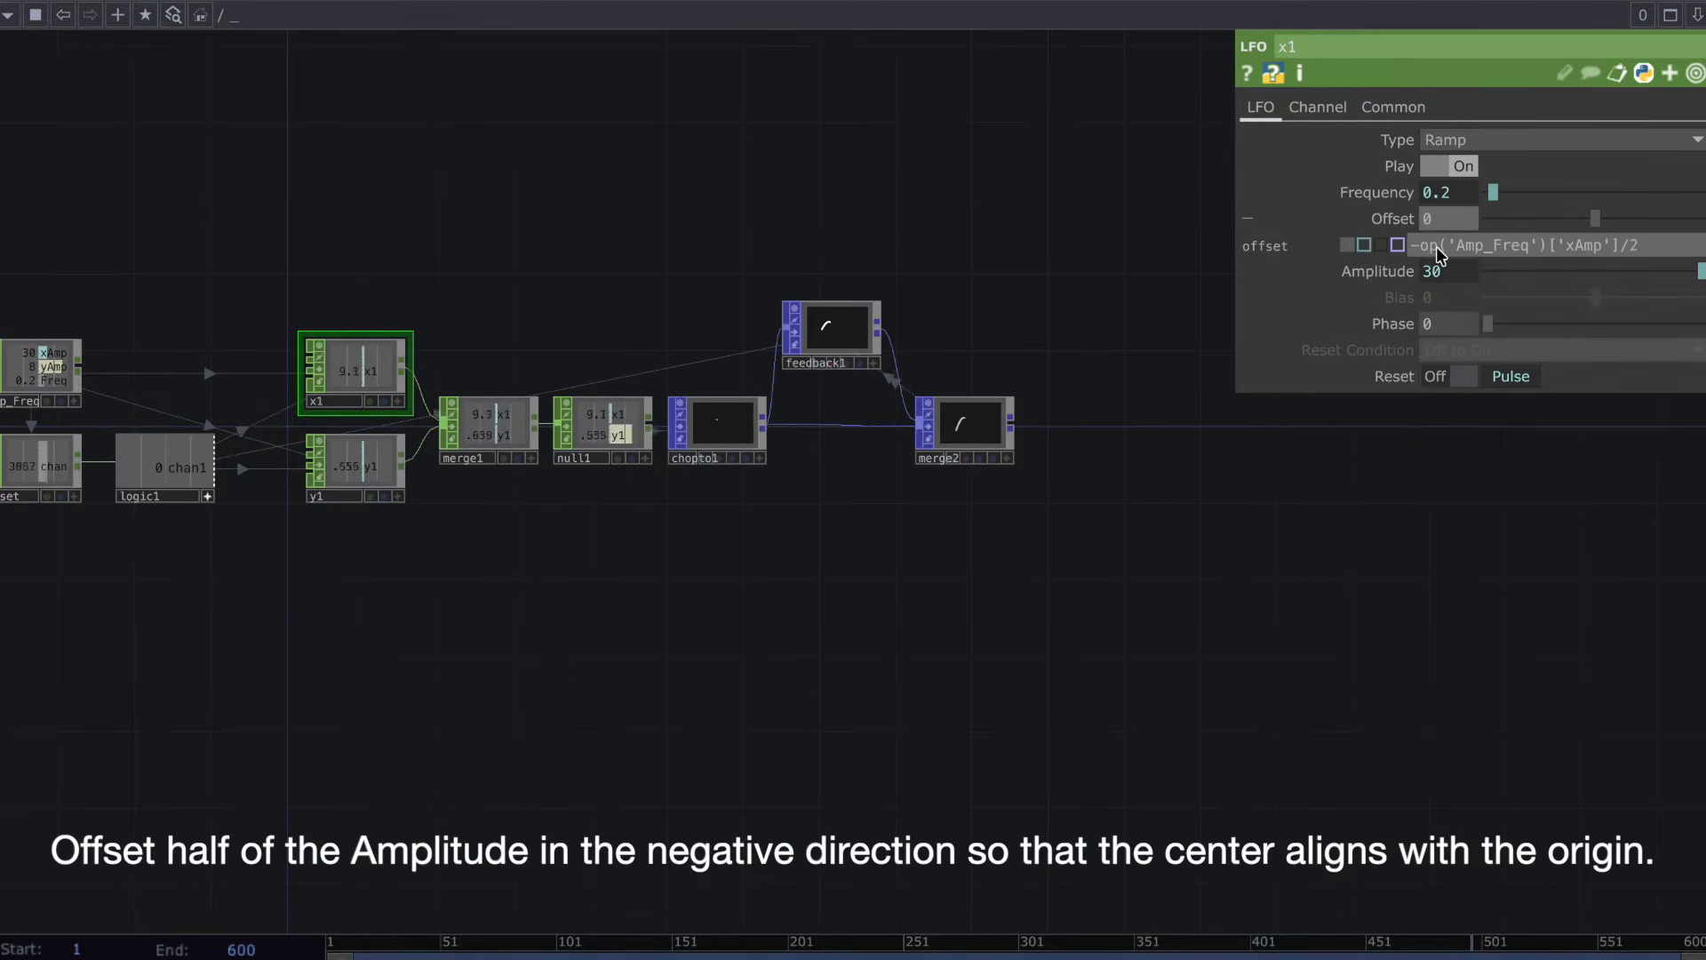
key(Return)
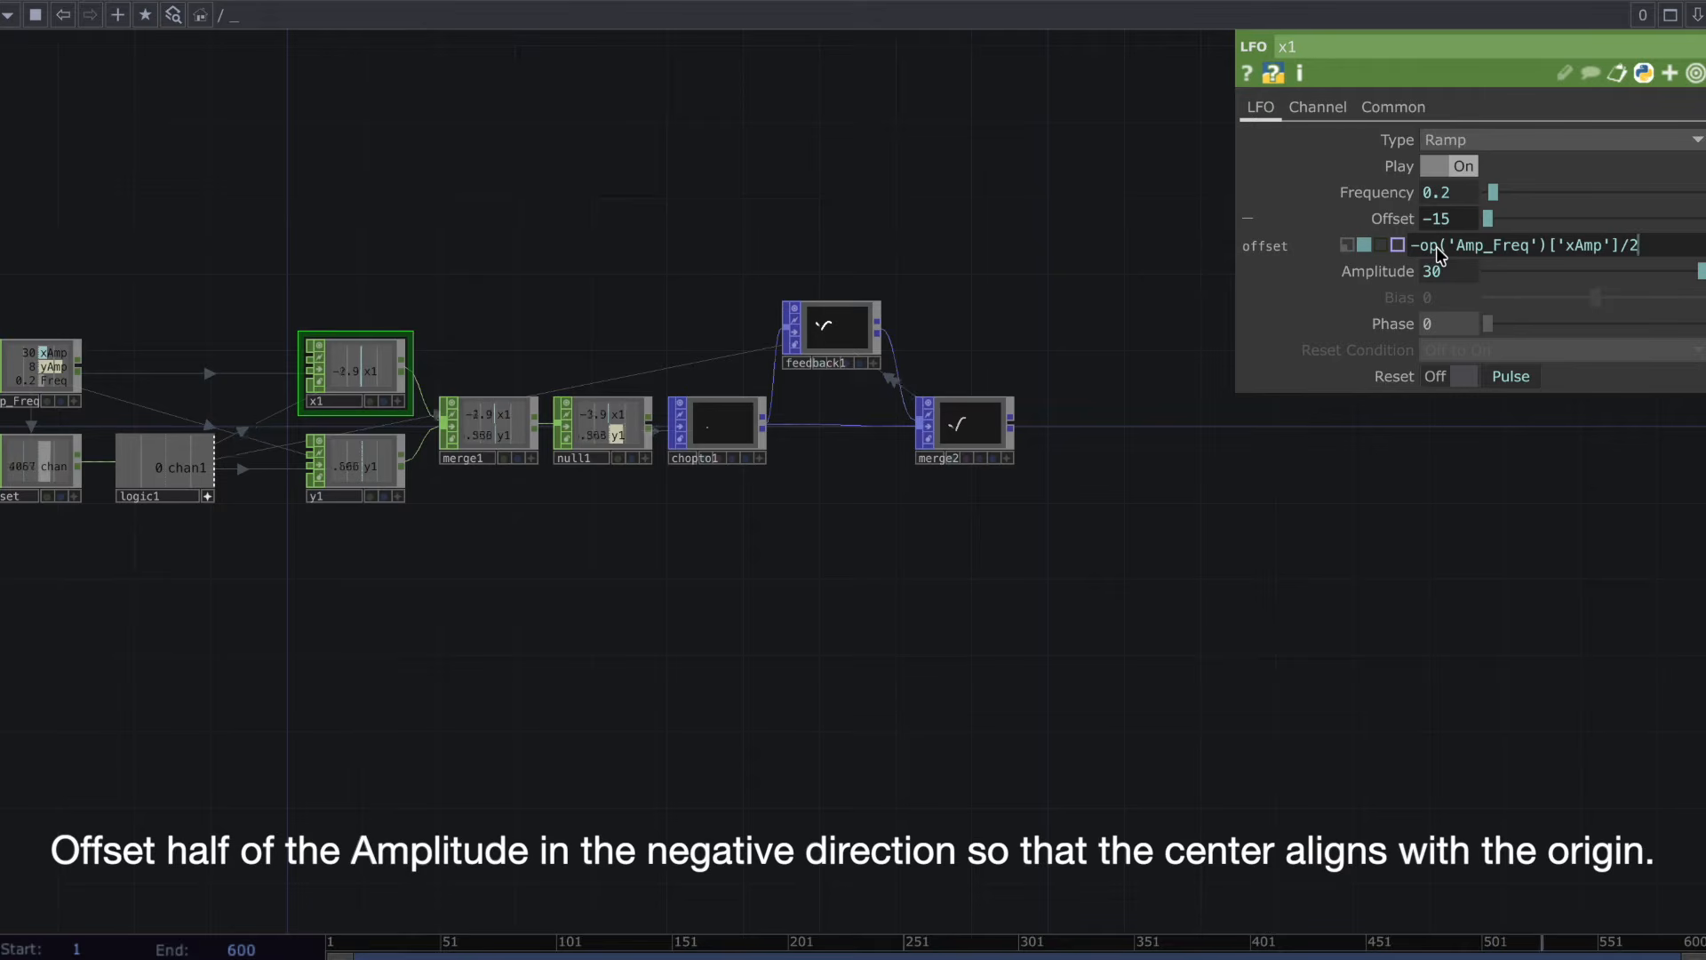
click(1272, 219)
Duplicate the y1 LFO seven times below the original to provide y2 through y8.
click(381, 450)
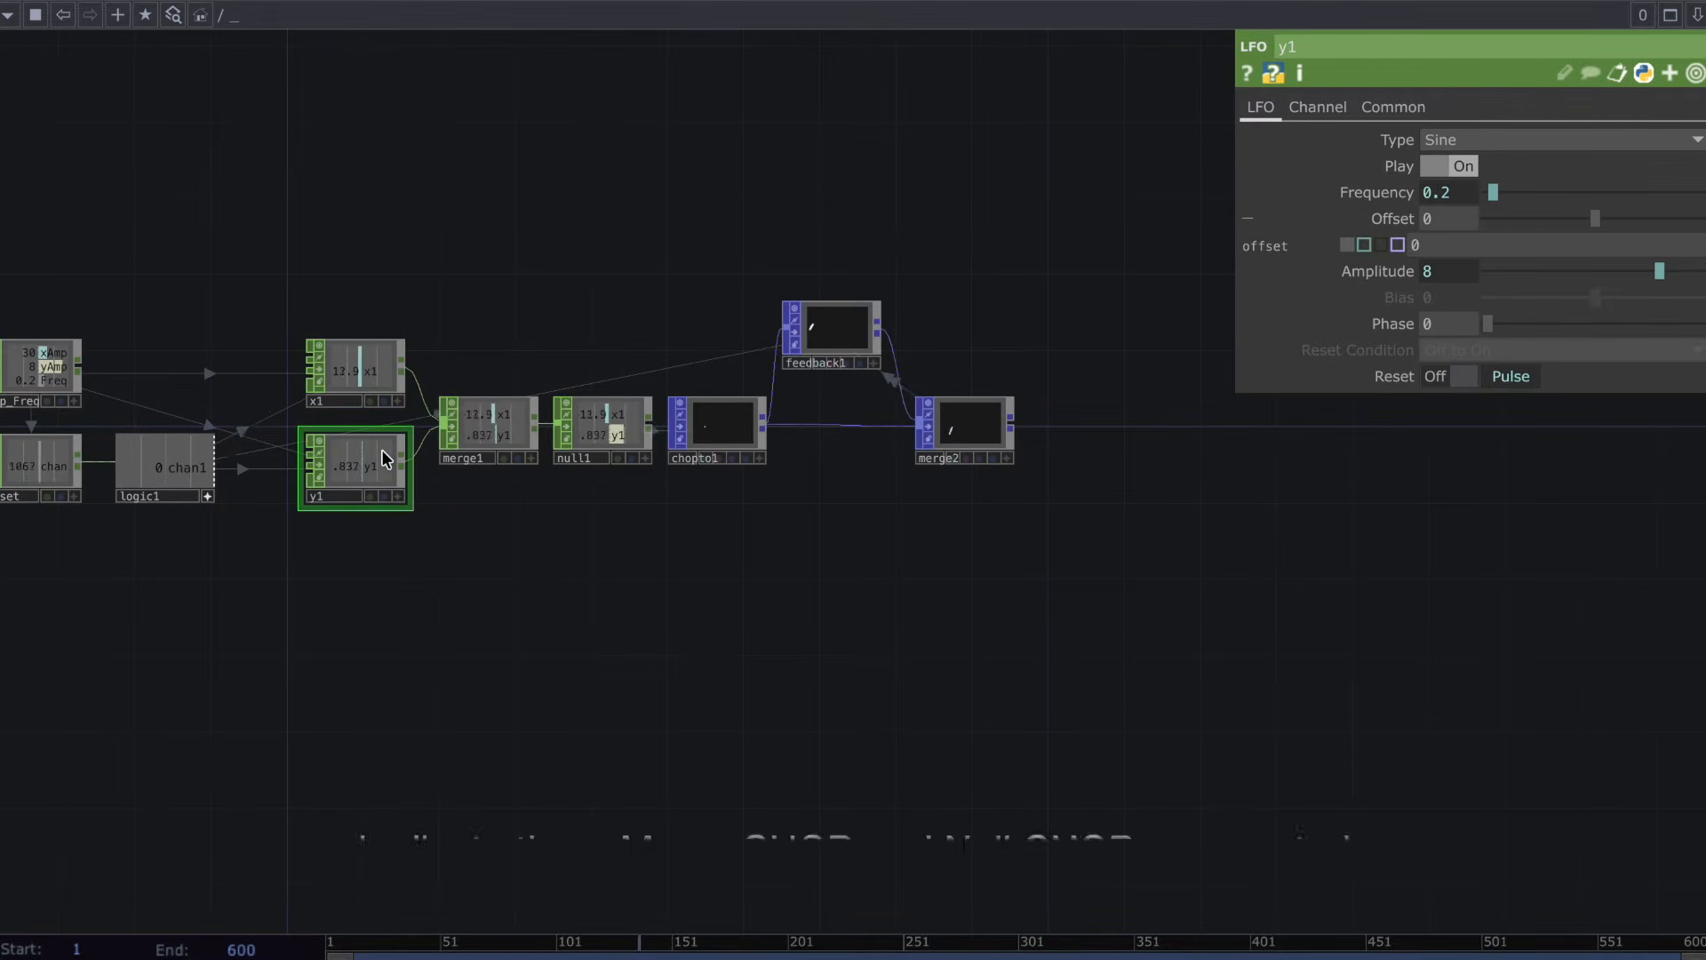
key(ctrl+c)
key(ctrl+v)
key(ctrl+v)
key(ctrl+v)
key(ctrl+v)
key(ctrl+v)
key(ctrl+v)
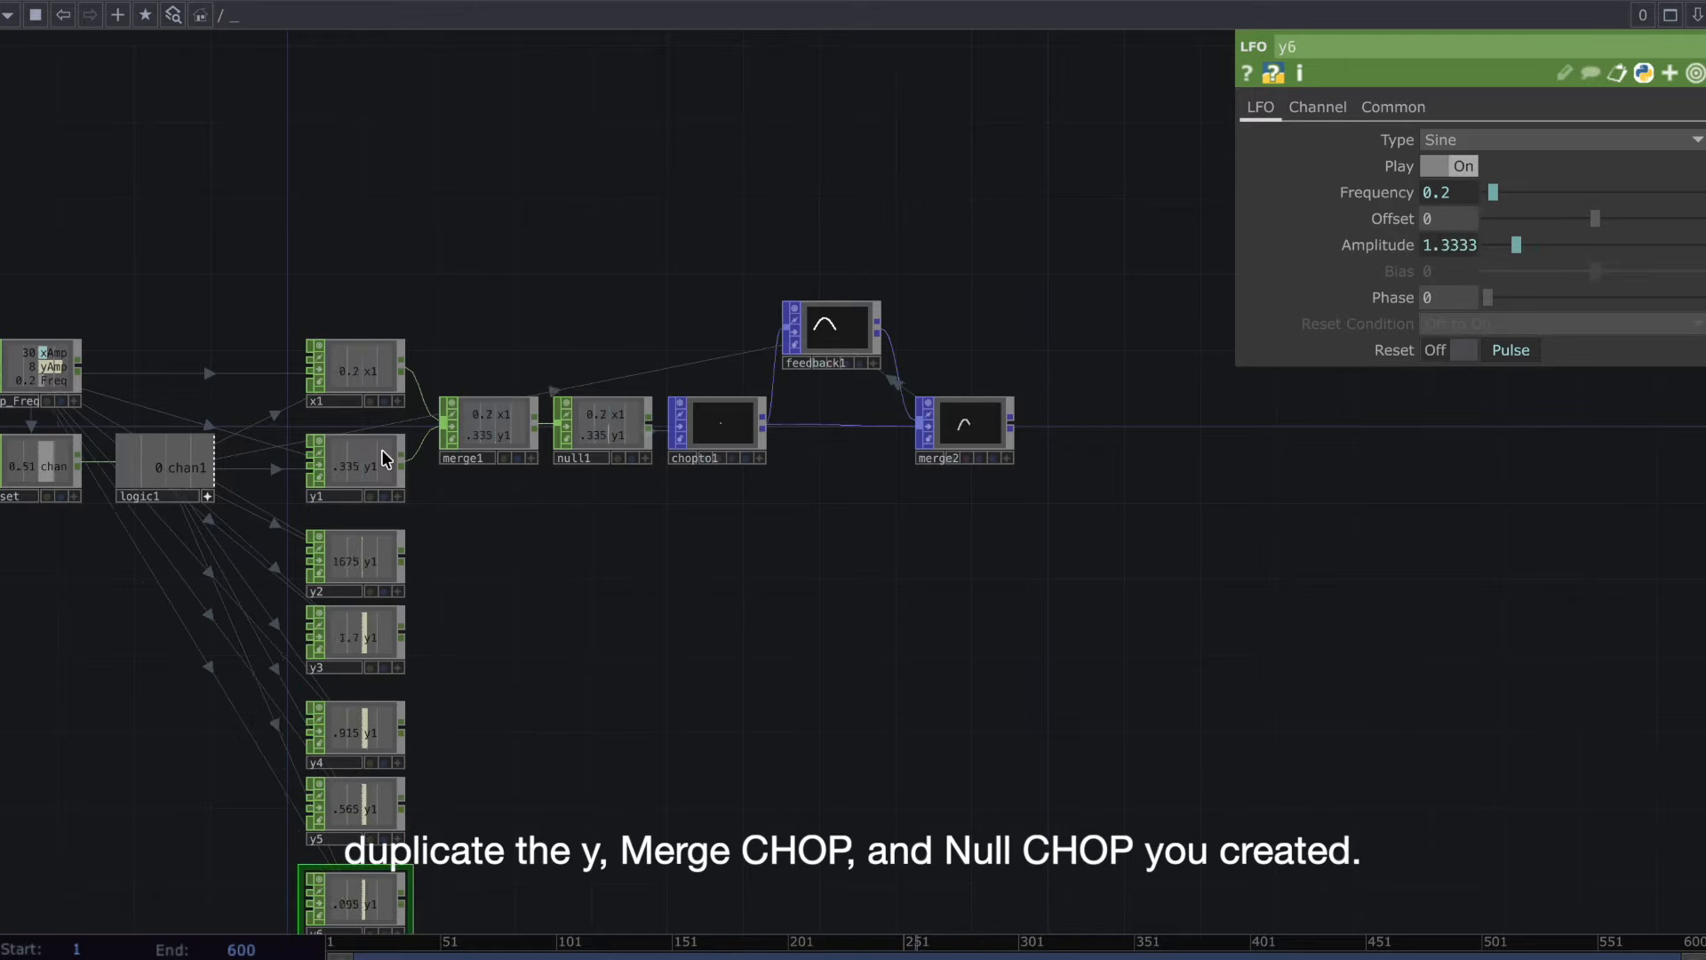
key(h)
key(ctrl+v)
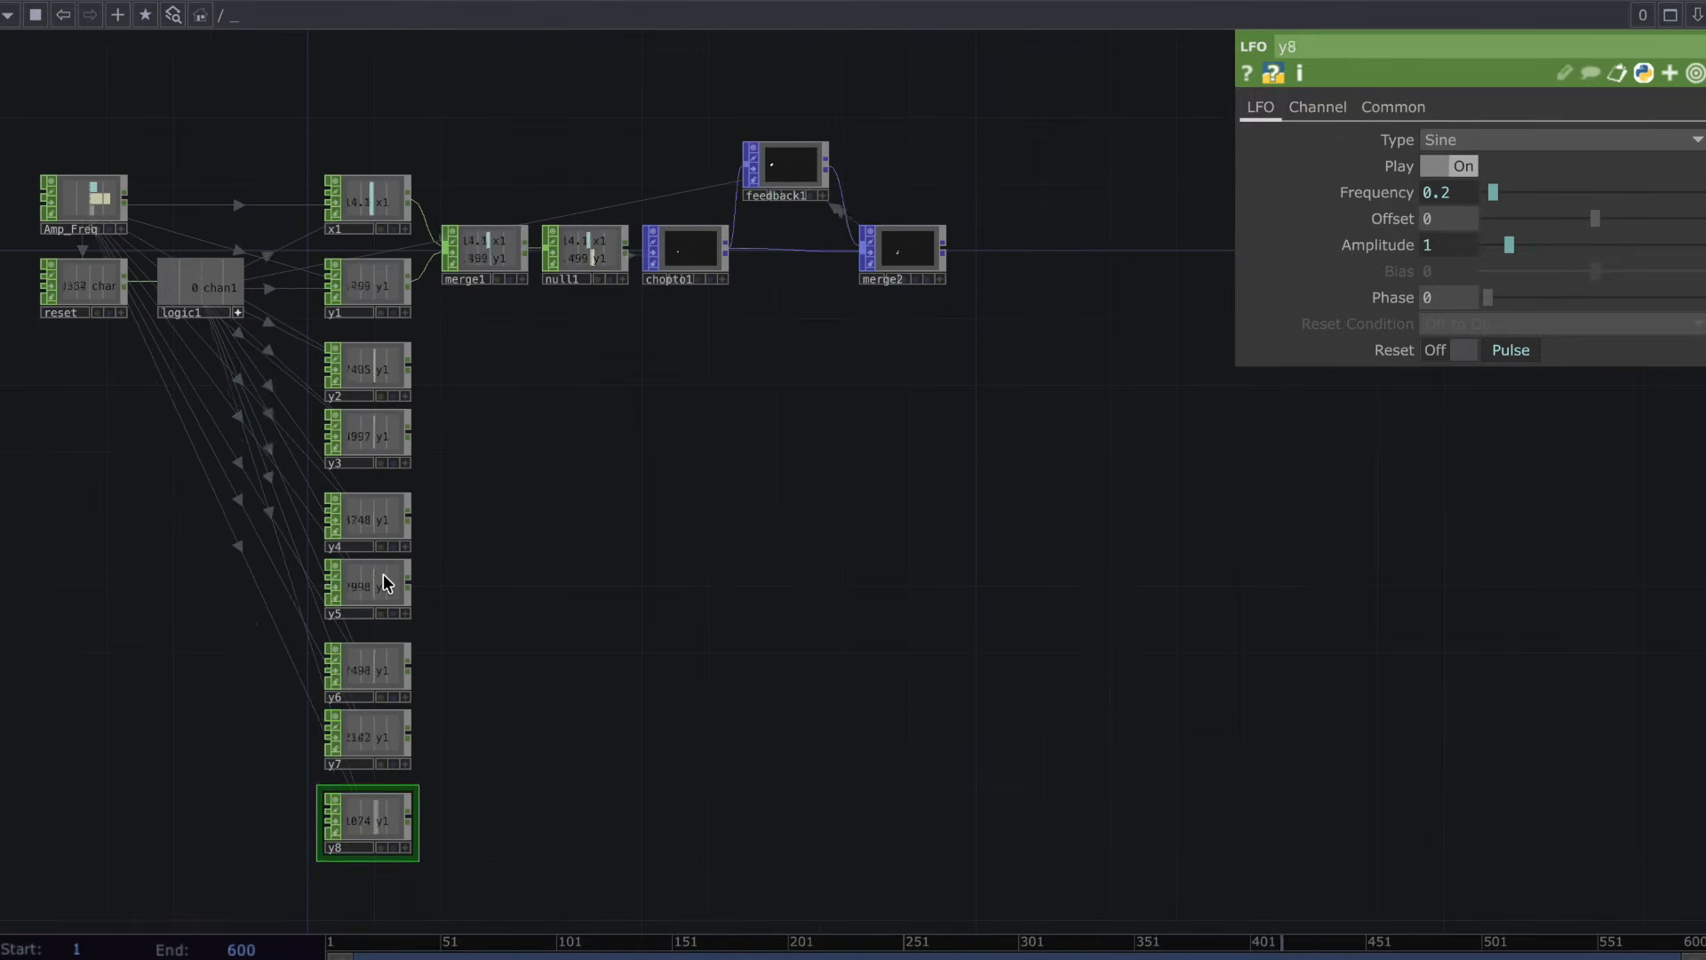
Add one more y LFO copy as y9 and duplicate the merge1 and null1 pair eight times below the original.
key(ctrl+v)
click(474, 253)
ctrl+click(578, 253)
key(ctrl+c)
key(ctrl+v)
key(ctrl+v)
key(ctrl+v)
key(ctrl+v)
key(ctrl+v)
key(ctrl+v)
key(ctrl+v)
key(ctrl+v)
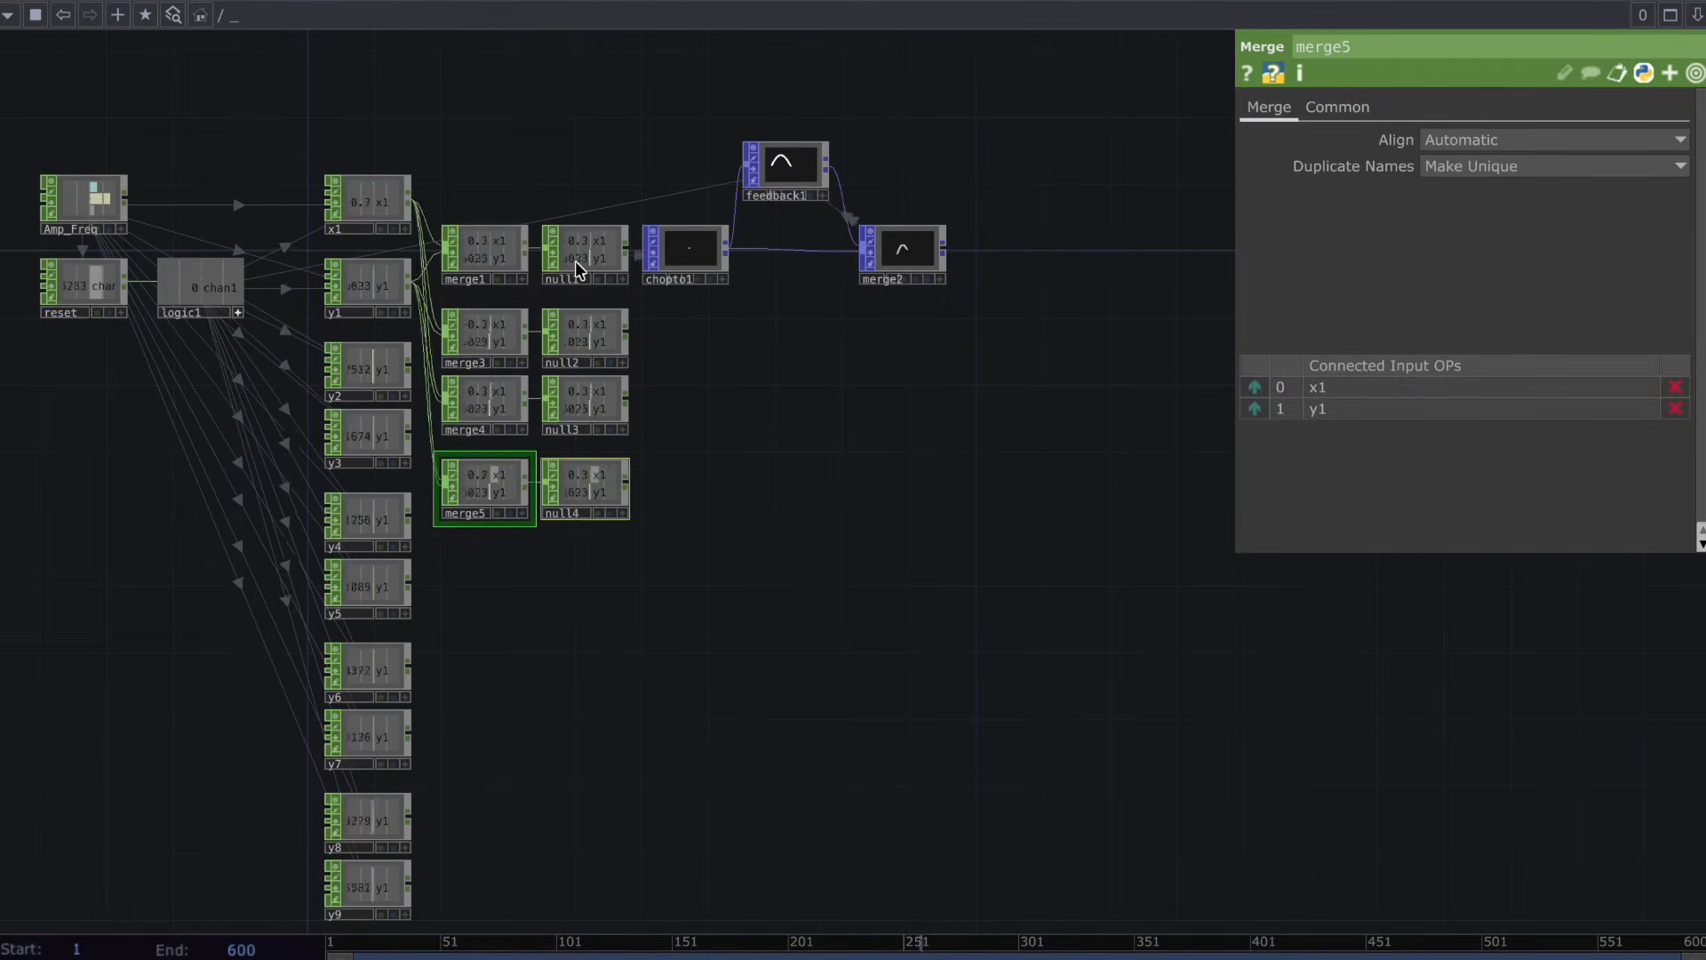
Replace the y1 input of merge10, merge9 and merge8 with y9, y8 and y7 respectively.
drag(945, 803, 1013, 560)
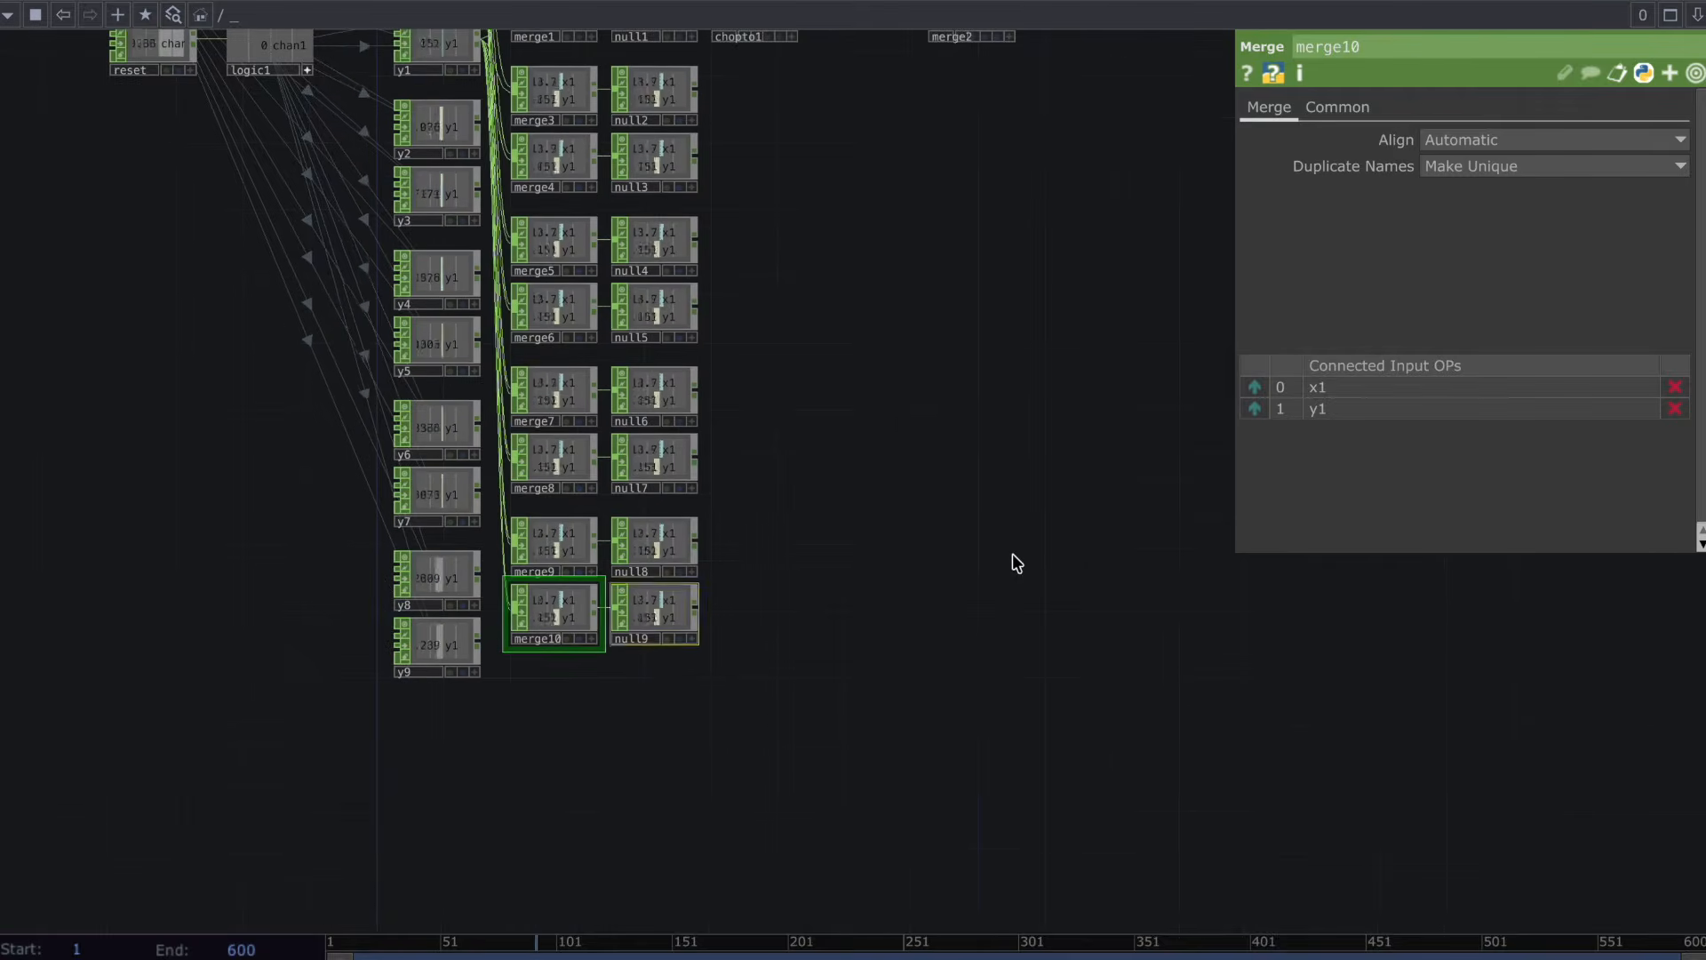
scroll(455, 649, up, 10)
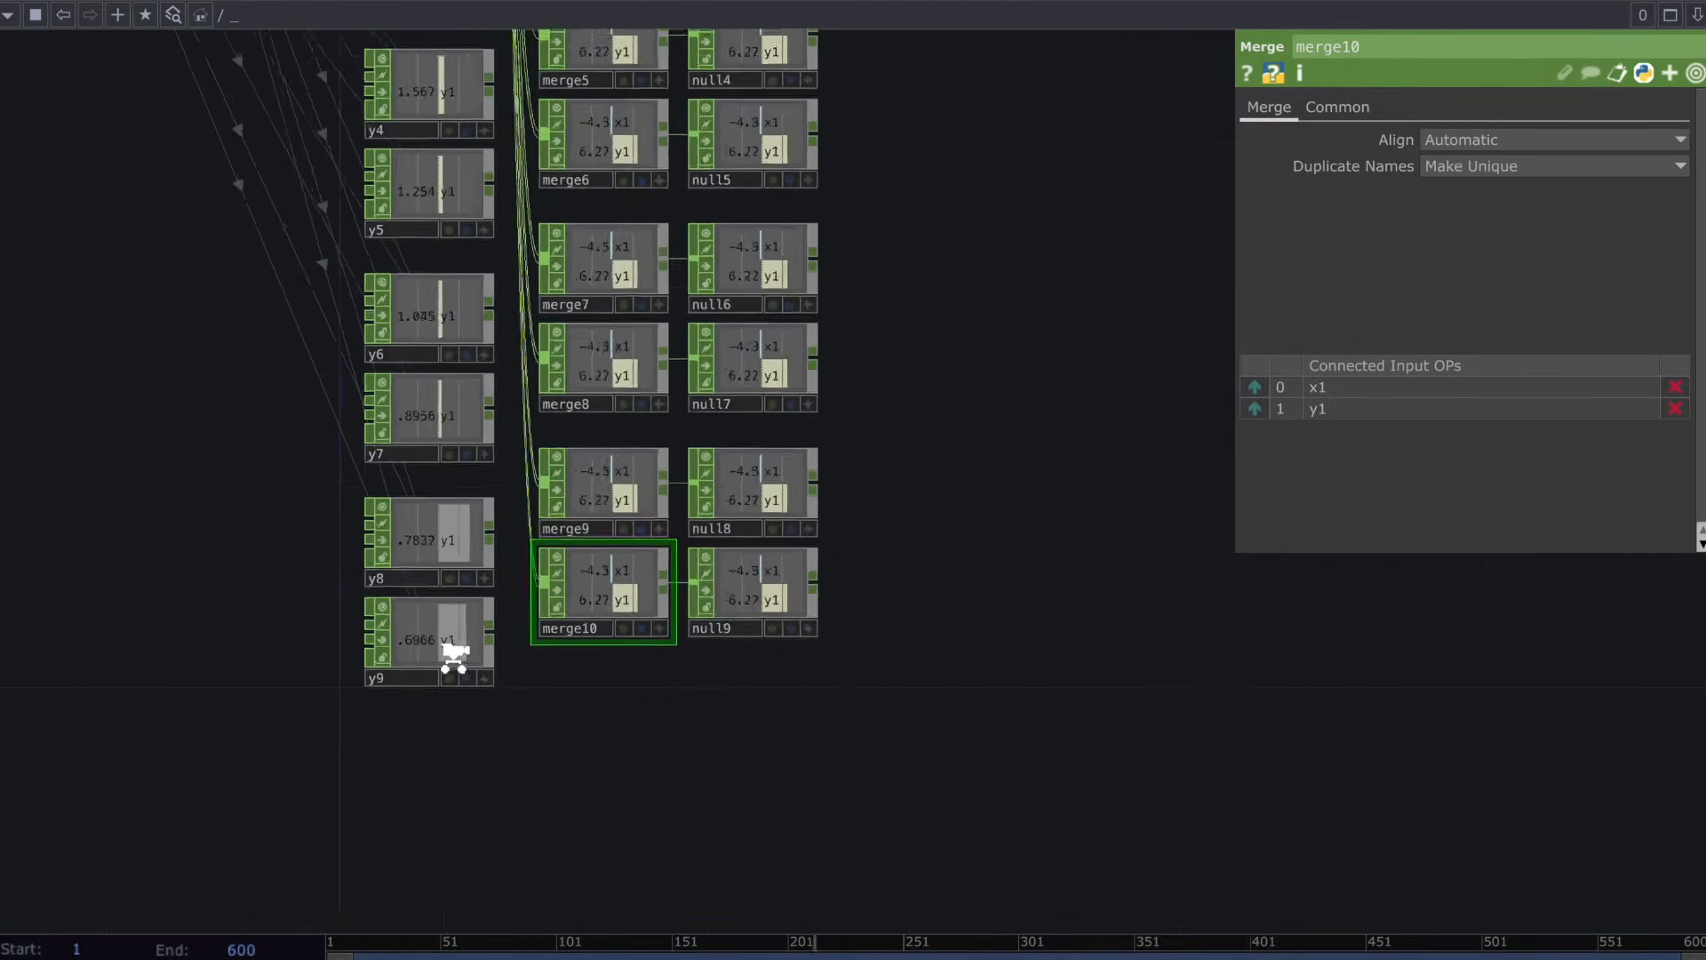
click(538, 588)
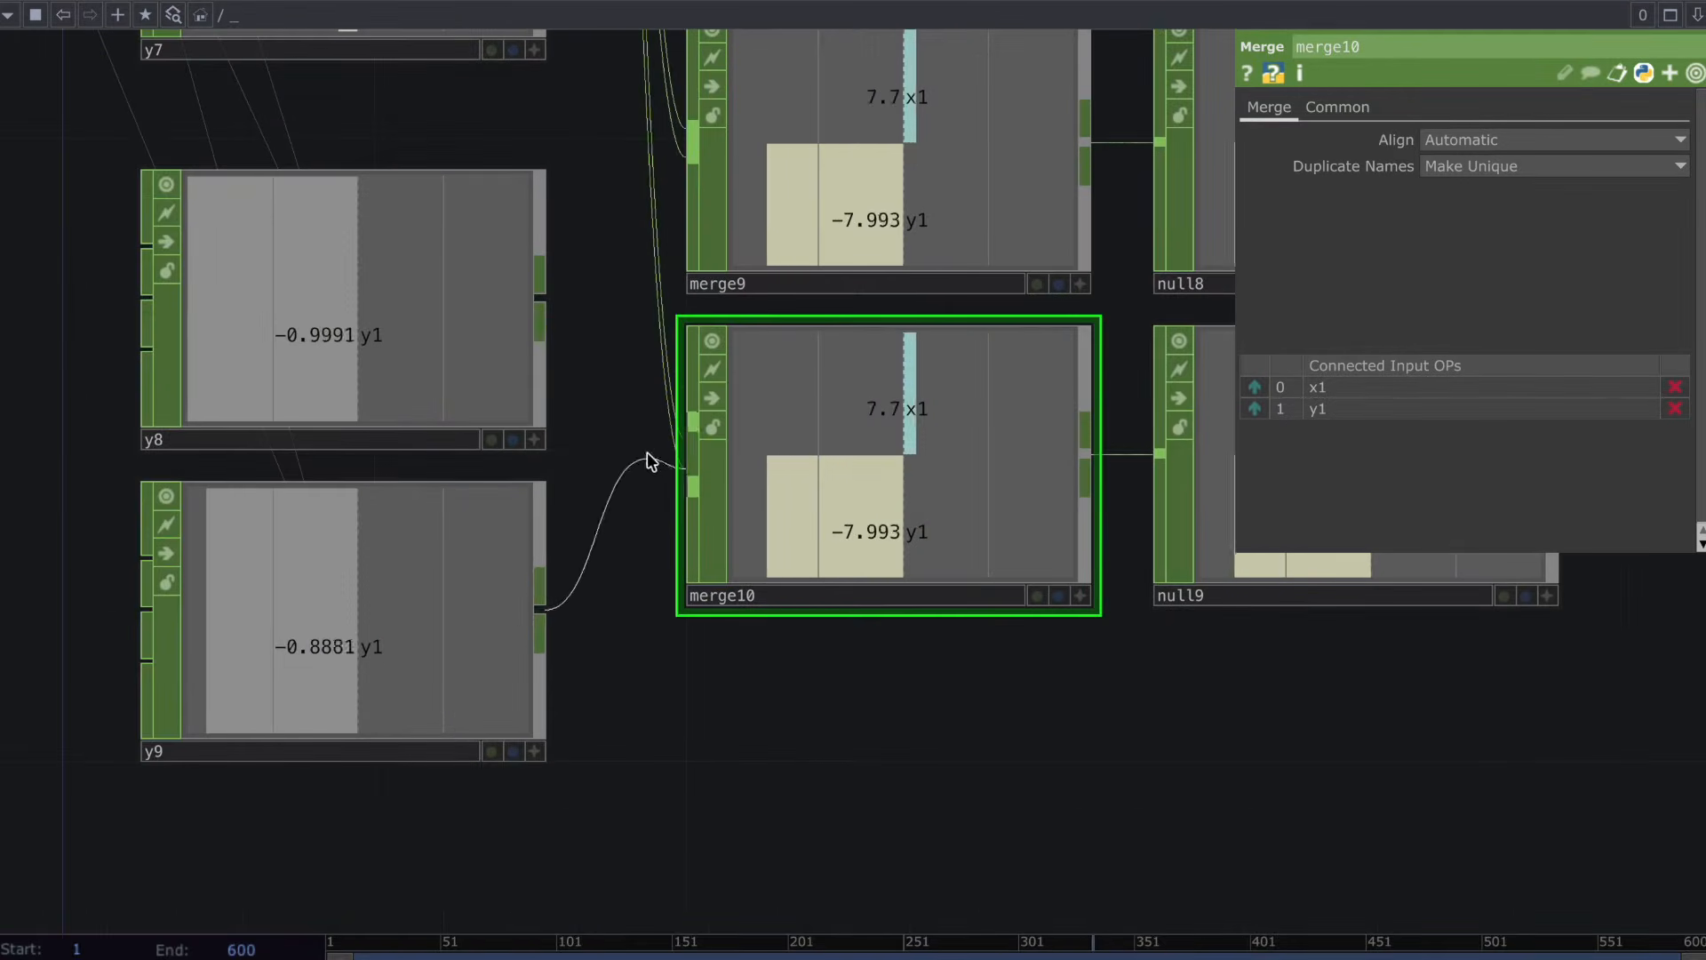
click(666, 402)
drag(590, 316, 590, 708)
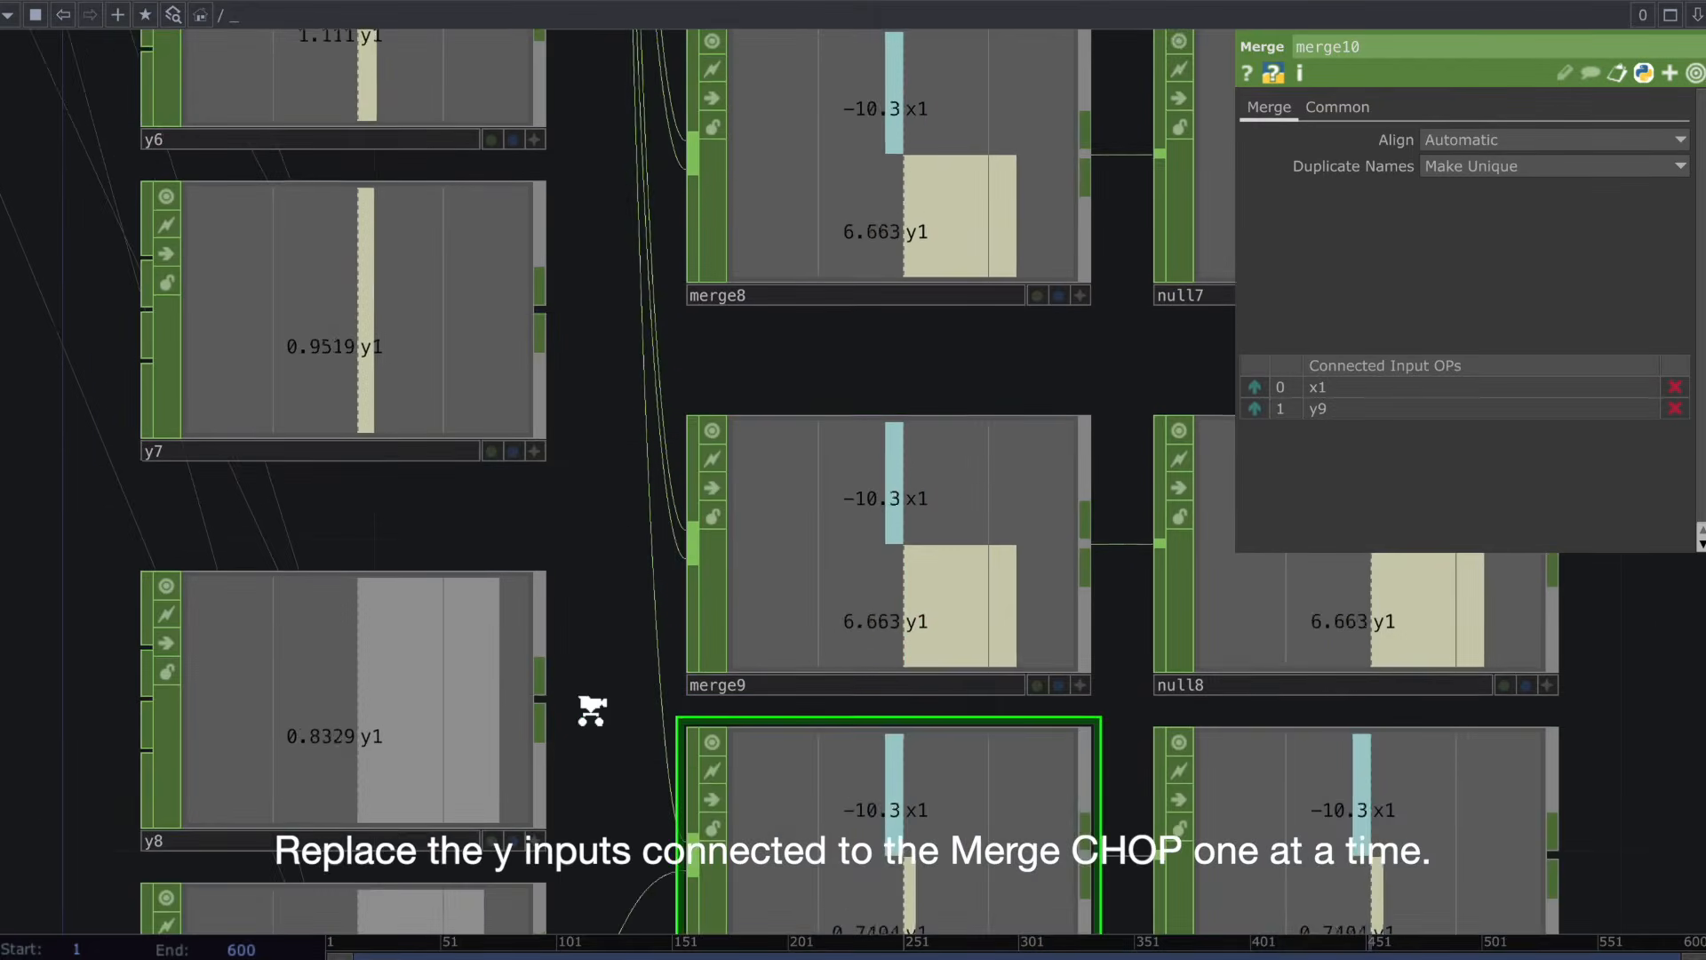
scroll(569, 708, down, 2)
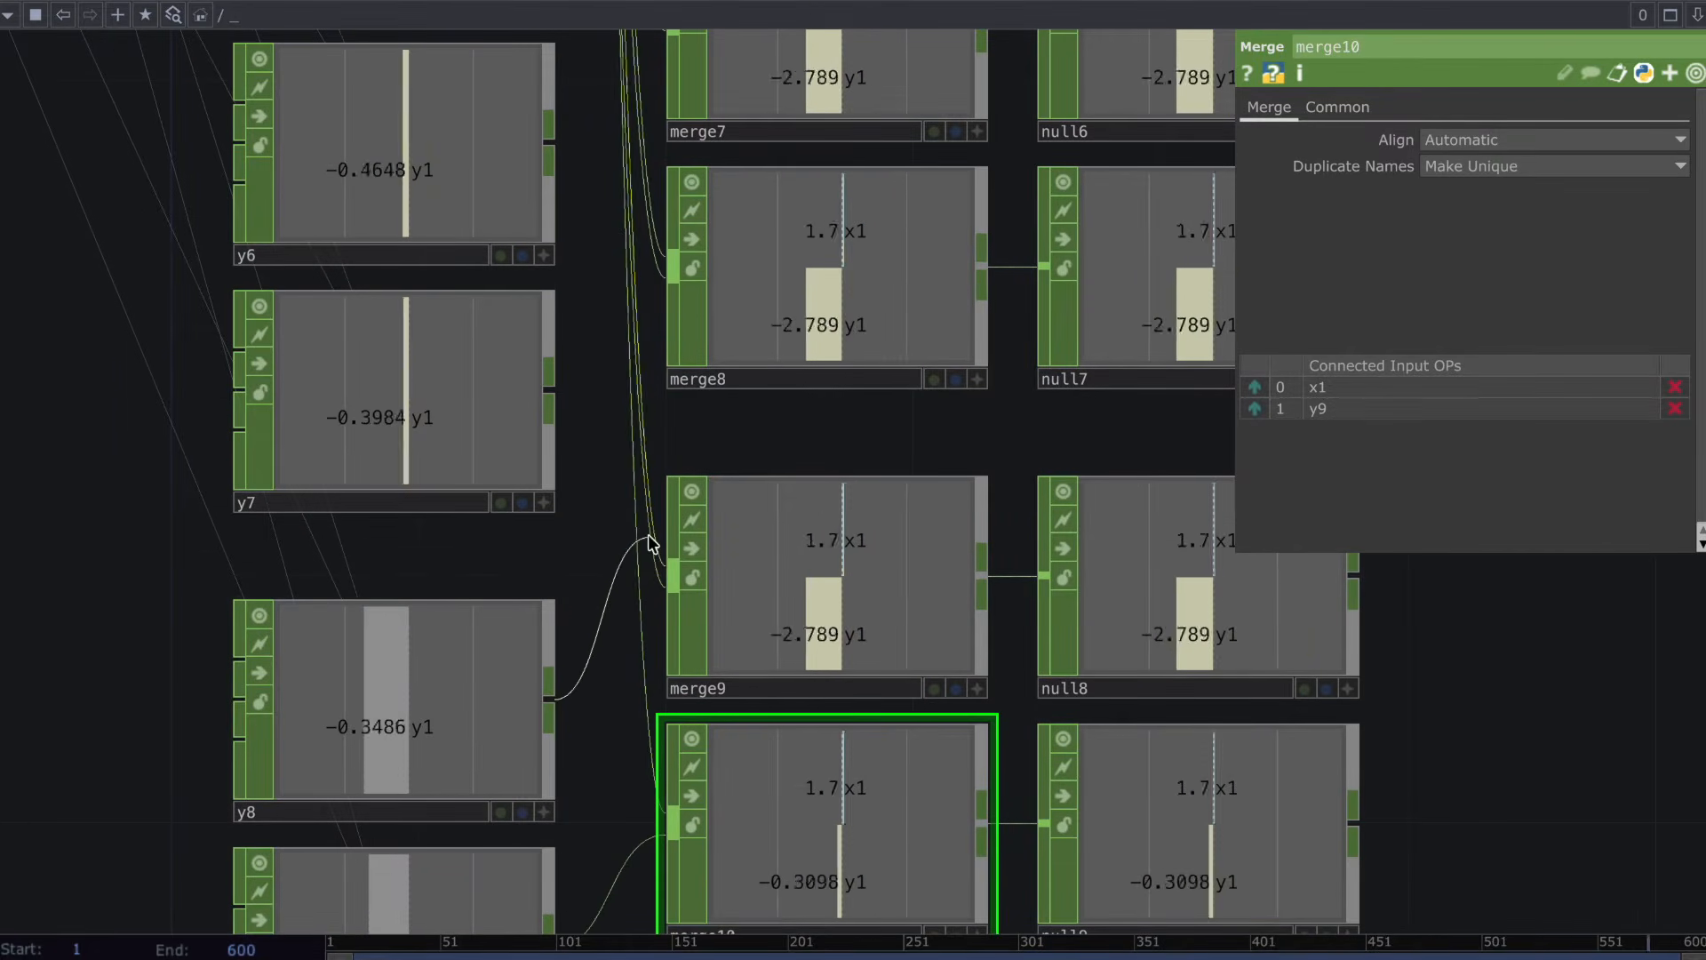
click(671, 587)
click(550, 391)
click(670, 278)
Replace the y1 input of merge7 with y6 and that of merge6 with y5.
drag(605, 154, 605, 643)
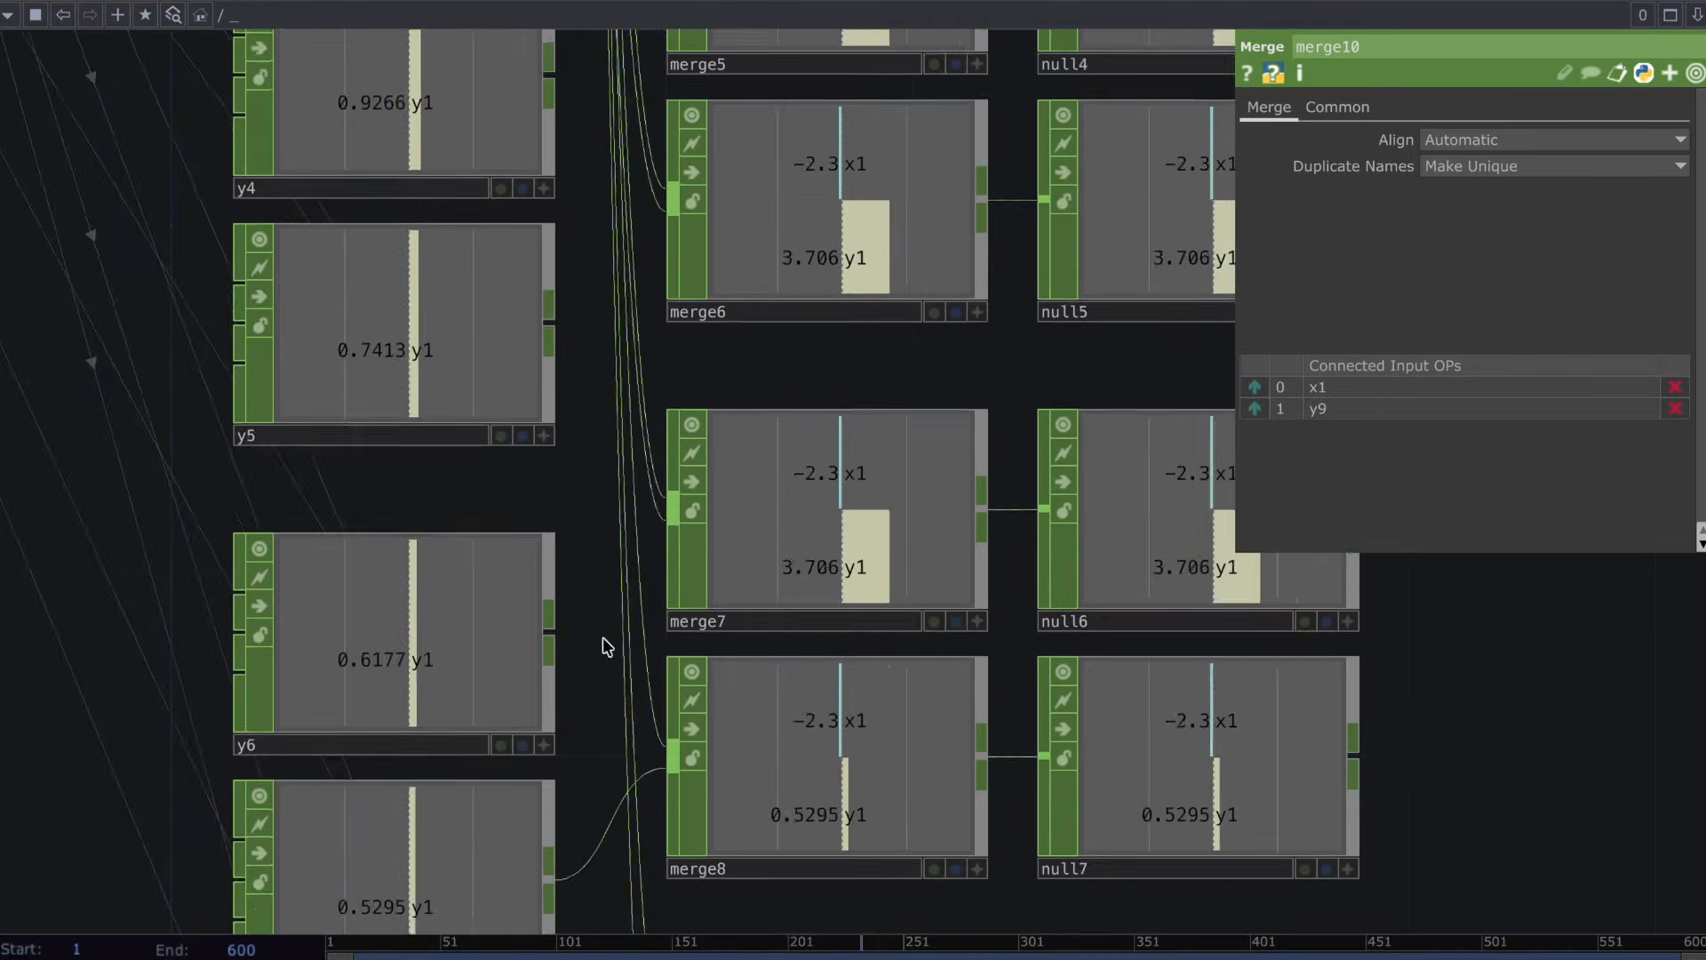
scroll(605, 643, down, 3)
click(563, 630)
click(655, 532)
scroll(649, 483, up, 5)
drag(502, 344, 656, 197)
drag(586, 121, 551, 555)
scroll(551, 555, down, 4)
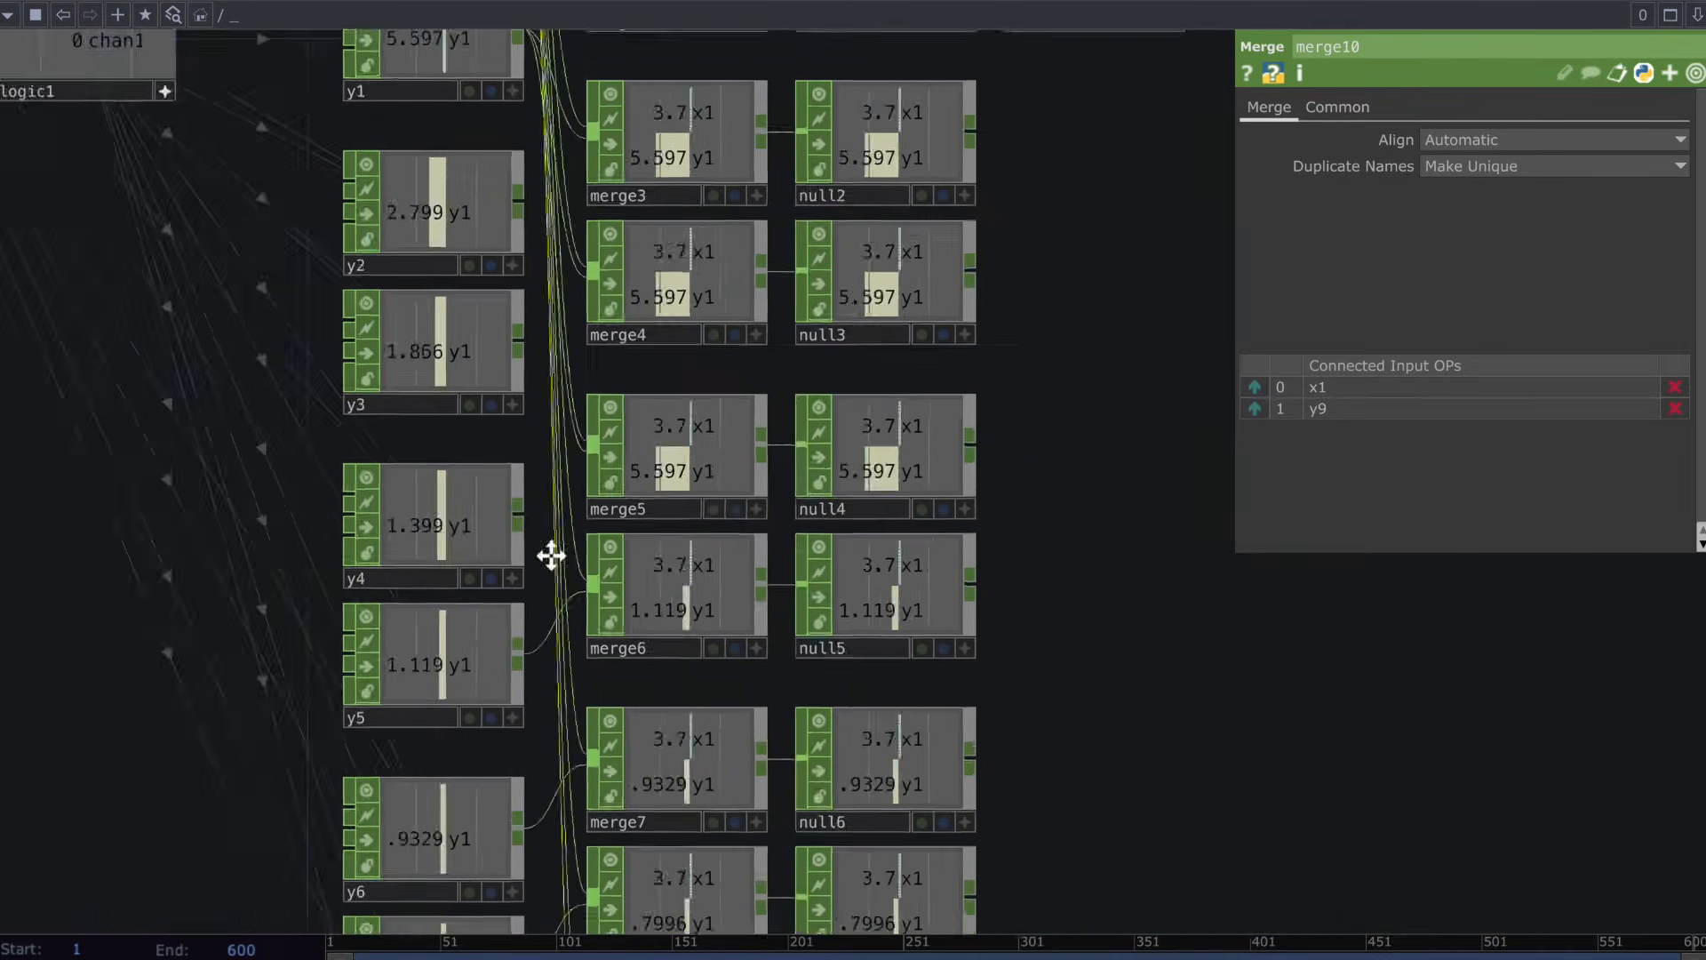
Replace the y1 input of merge5, merge4 and merge3 with y4, y3 and y2 respectively.
scroll(568, 426, up, 4)
drag(474, 616, 611, 486)
drag(479, 258, 612, 126)
drag(570, 118, 569, 816)
scroll(557, 648, up, 3)
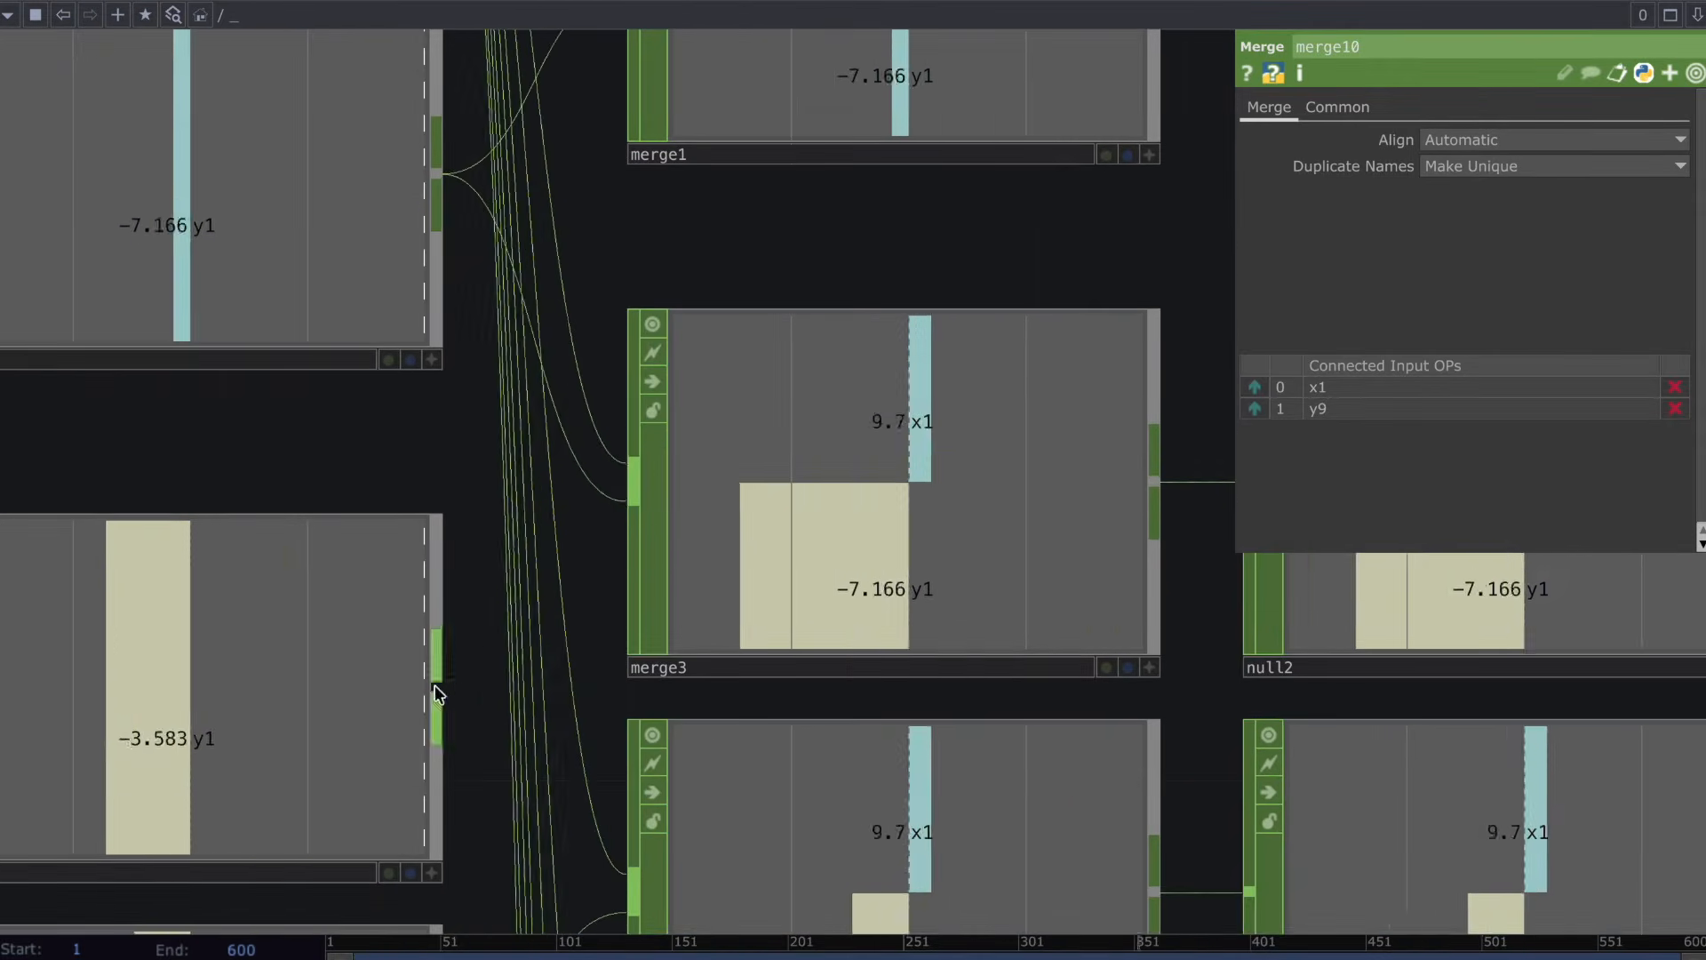
drag(438, 693, 631, 494)
Duplicate the chopto1 POP eight times below the original, one beside each of null2 through null9.
scroll(556, 577, down, 8)
drag(821, 451, 640, 308)
click(639, 308)
key(ctrl+c)
key(ctrl+v)
key(ctrl+v)
key(ctrl+v)
key(ctrl+v)
key(ctrl+v)
key(ctrl+v)
key(ctrl+v)
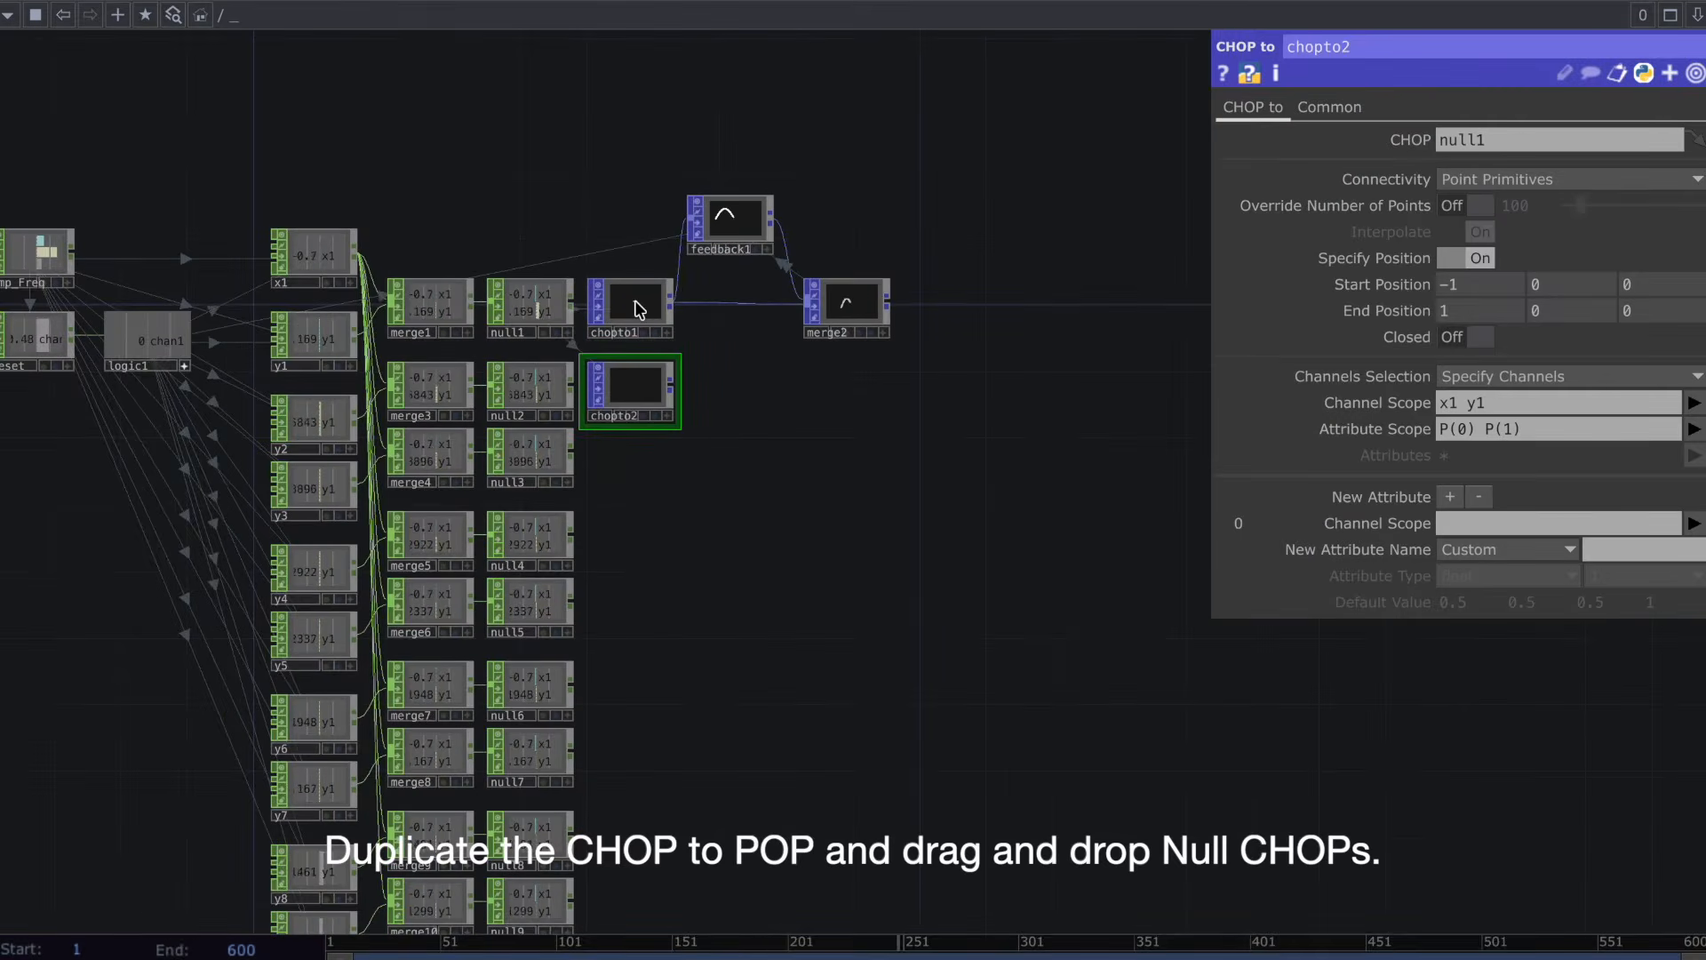
key(ctrl+v)
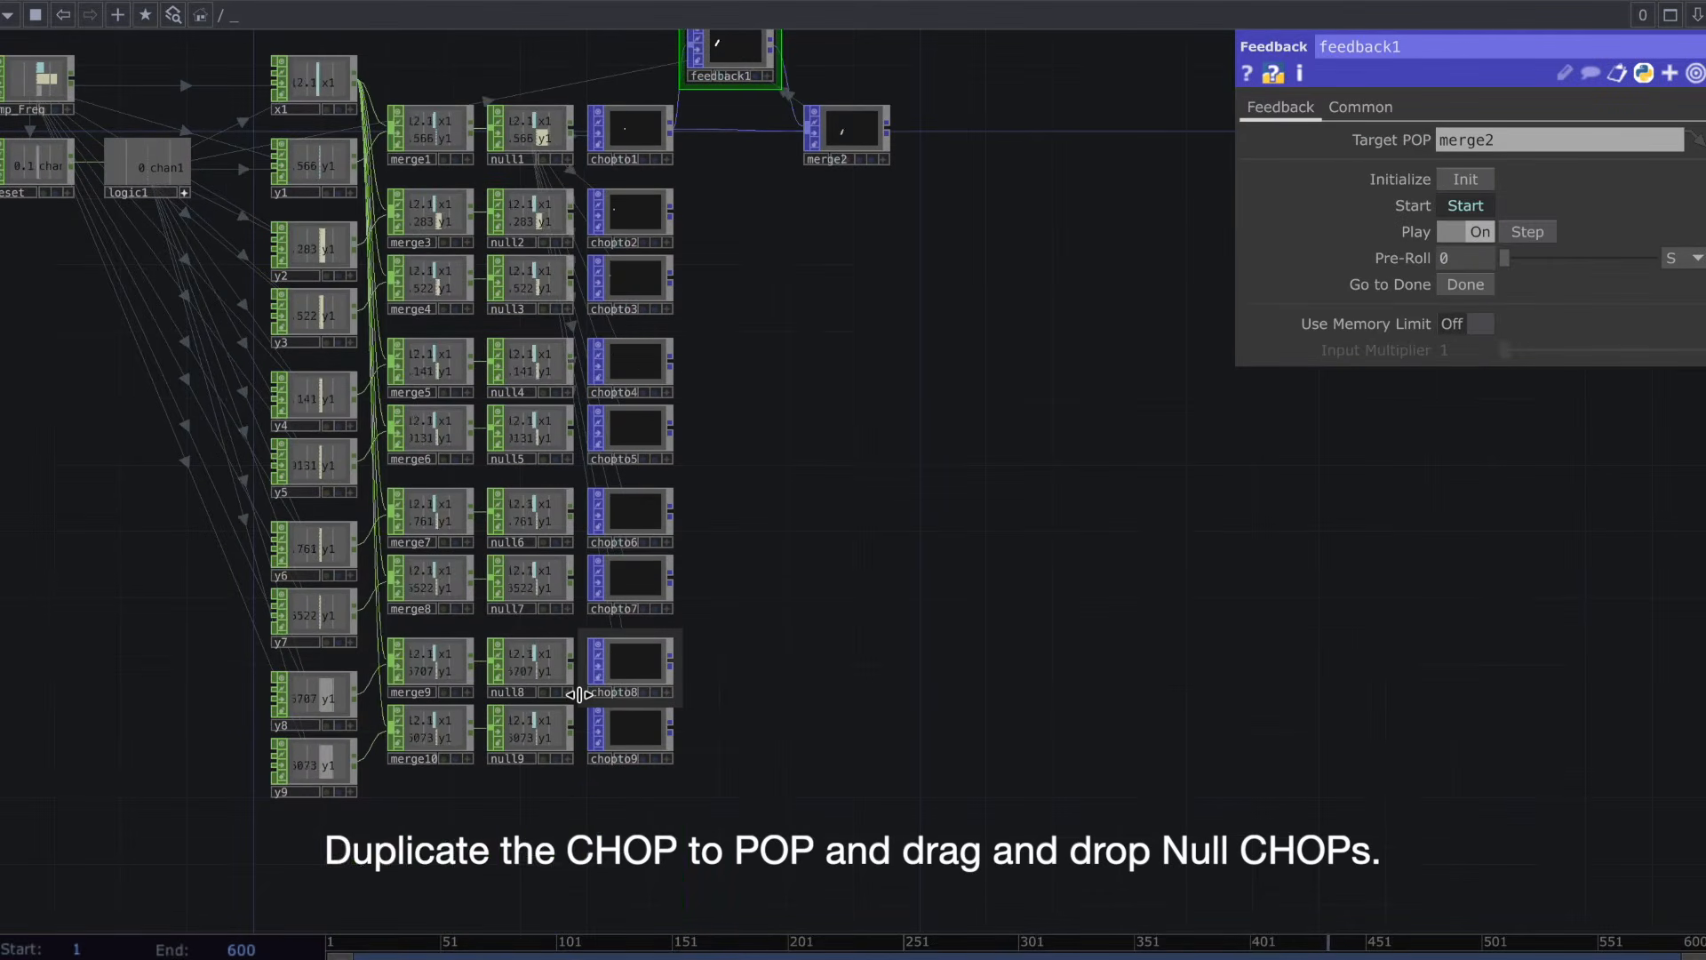
Assign null2 through null9 as the source CHOPs of chopto2 through chopto9, matching each row.
drag(533, 213, 632, 214)
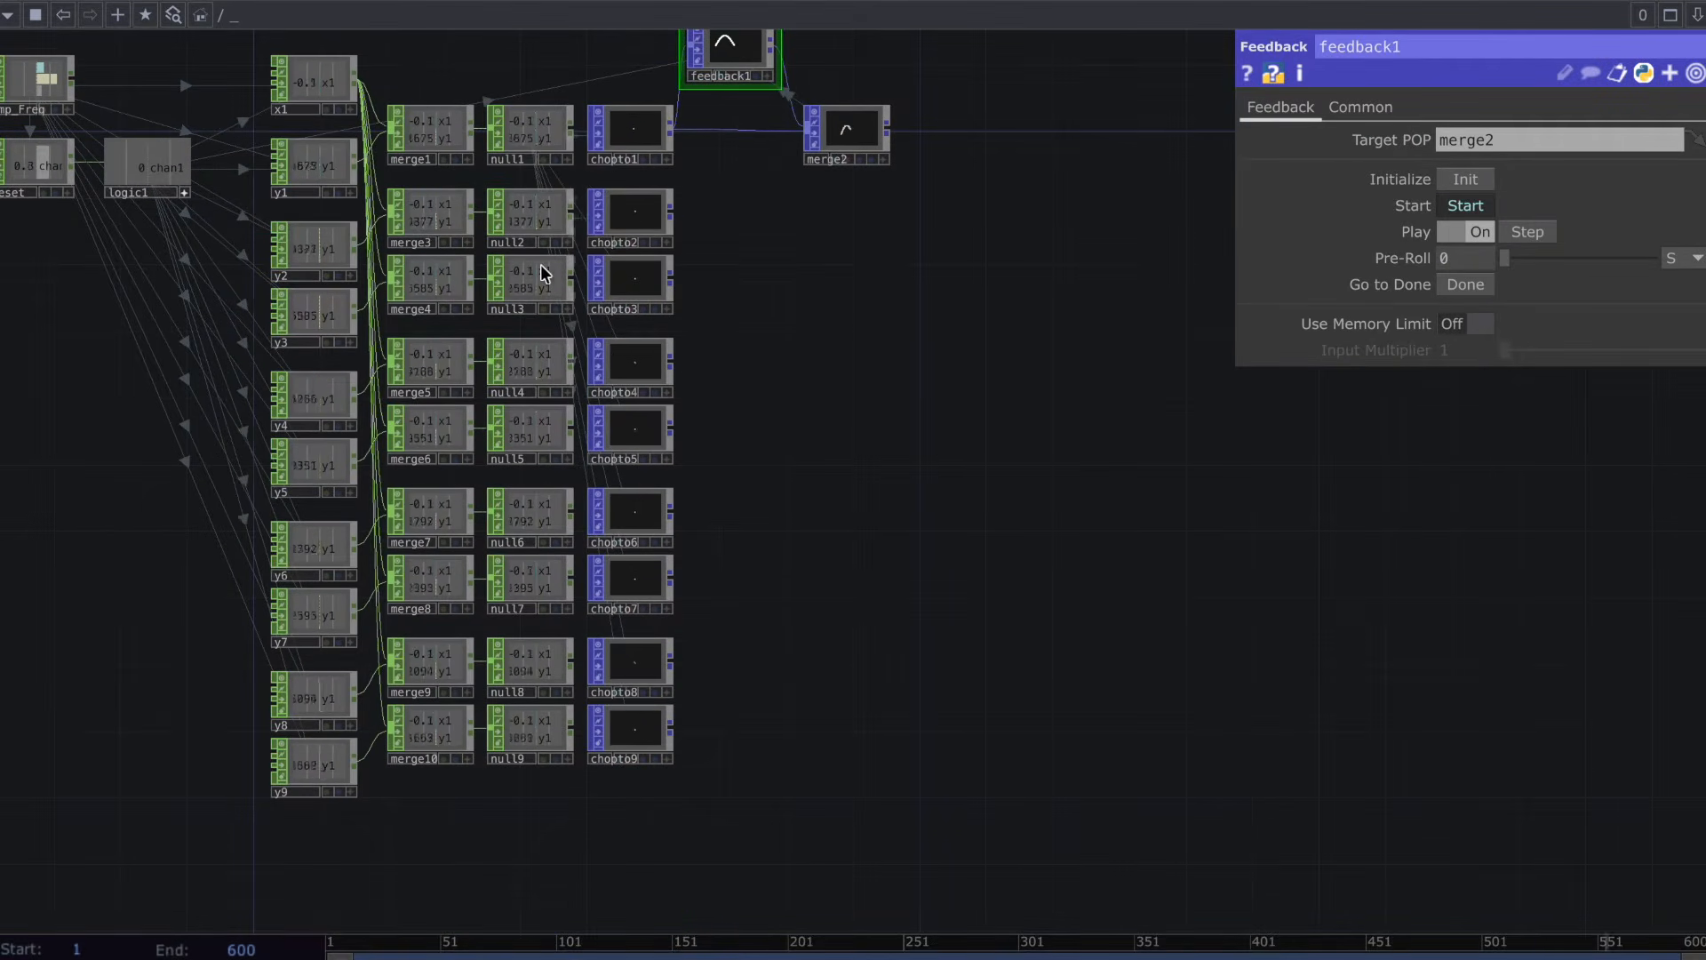
drag(542, 274, 640, 277)
drag(540, 361, 638, 363)
drag(535, 430, 665, 431)
drag(538, 505, 636, 512)
drag(541, 581, 636, 580)
drag(537, 662, 635, 662)
drag(535, 734, 630, 741)
Move feedback1 and merge2 farther from the CHOP to POPs and place a new Merge POP in between.
drag(791, 269, 661, 309)
right_drag(903, 303, 601, 85)
drag(601, 85, 933, 85)
key(Tab)
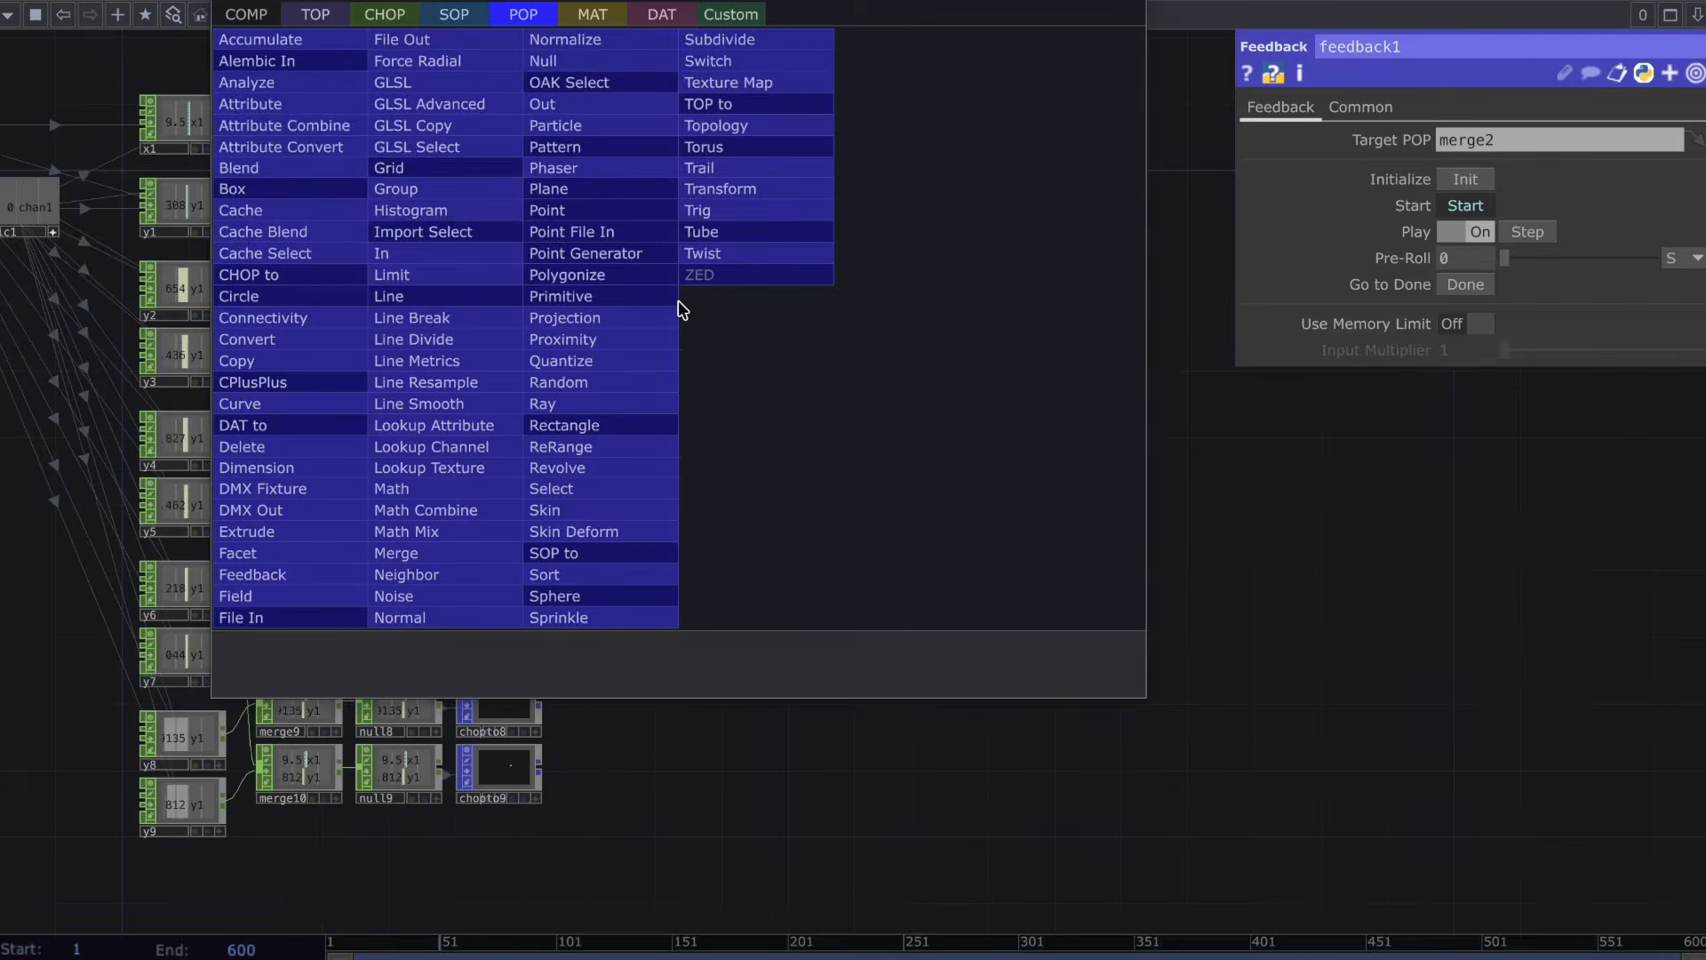
click(446, 552)
click(696, 541)
Wire chopto1 through chopto9 into the new Merge POP and connect its output to merge2 and feedback1 in place of chopto1.
click(520, 171)
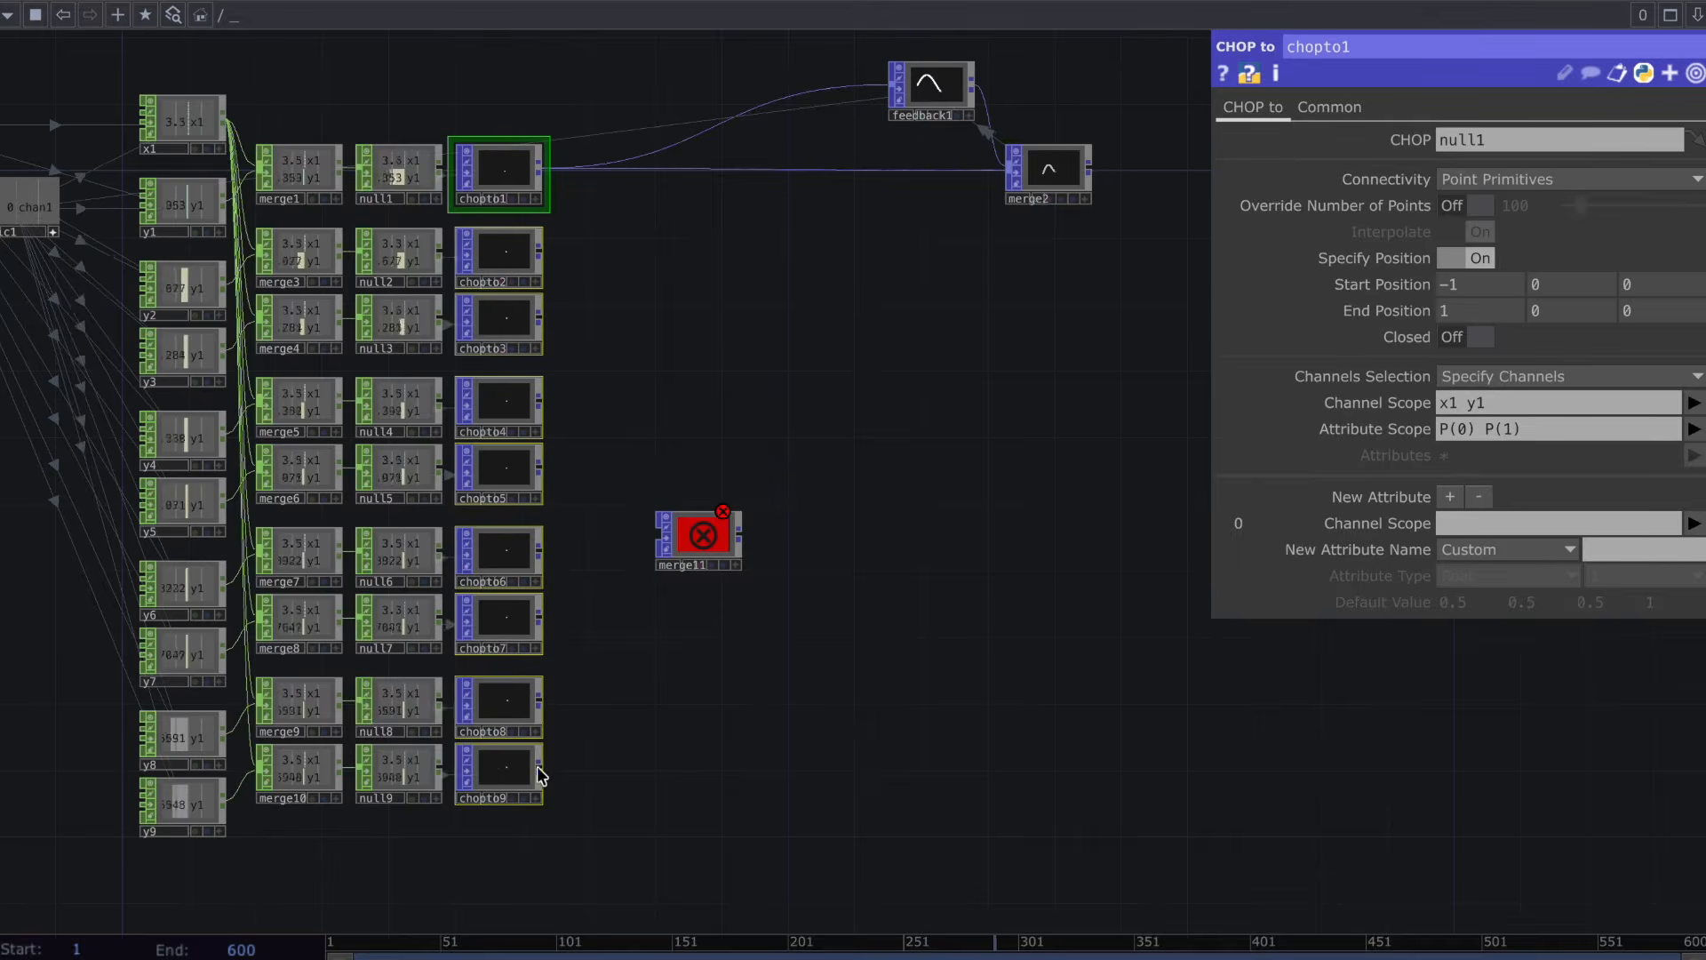
drag(541, 763, 780, 172)
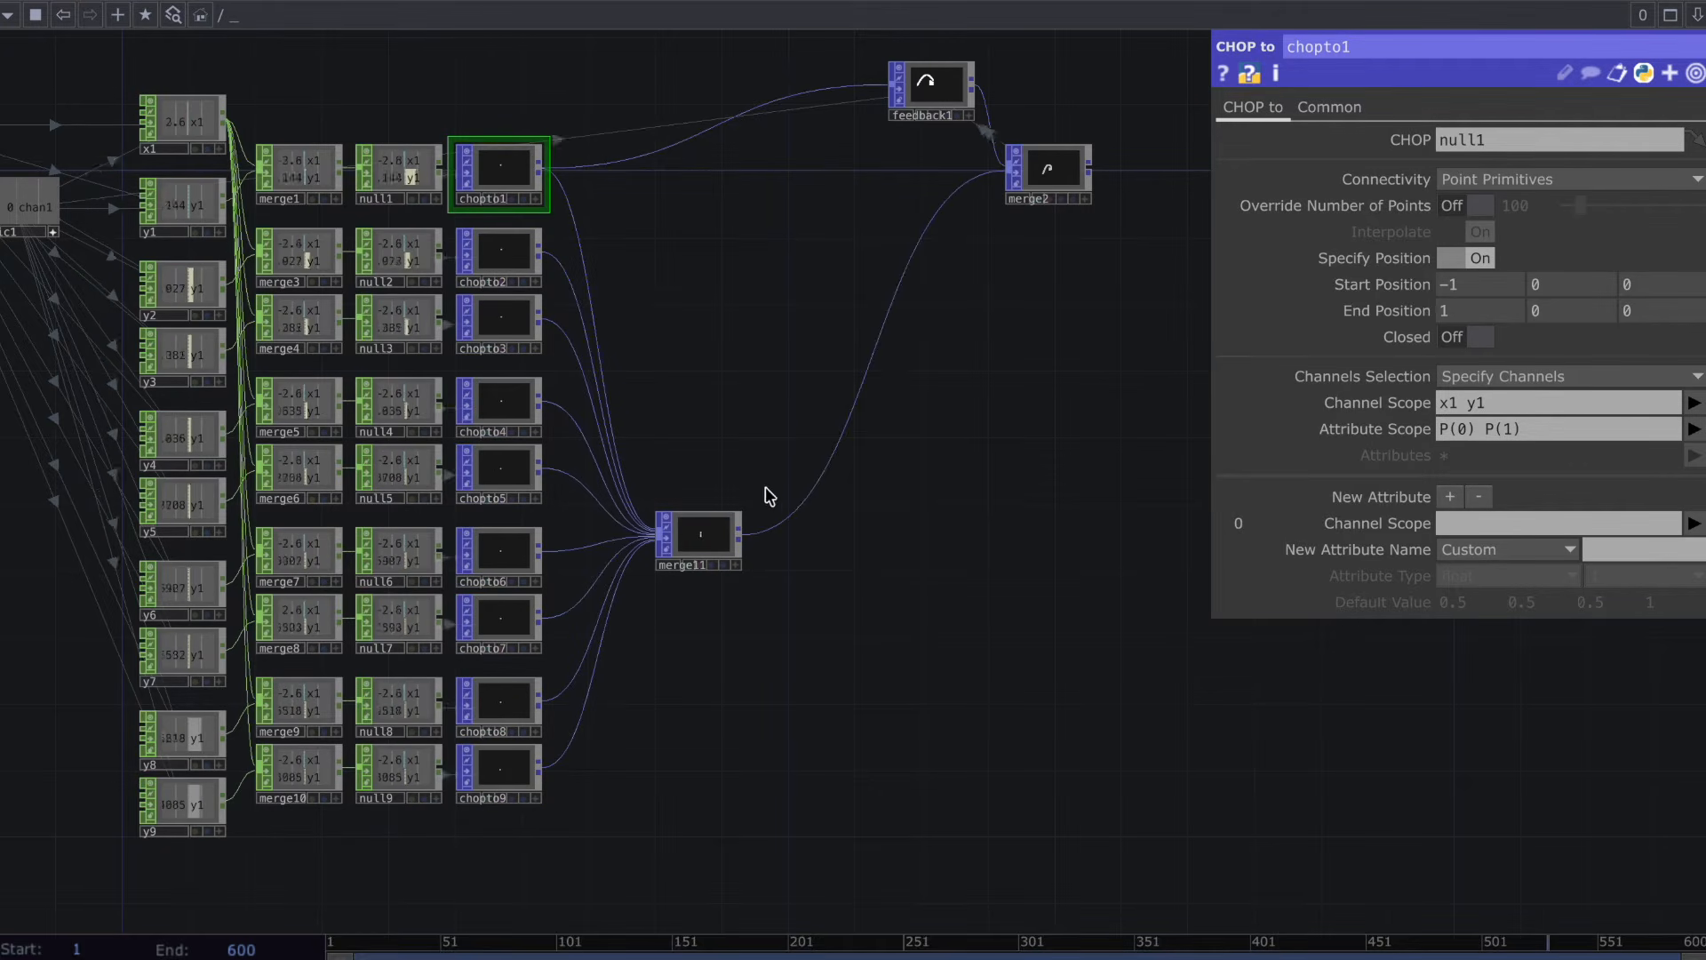
drag(743, 533, 710, 132)
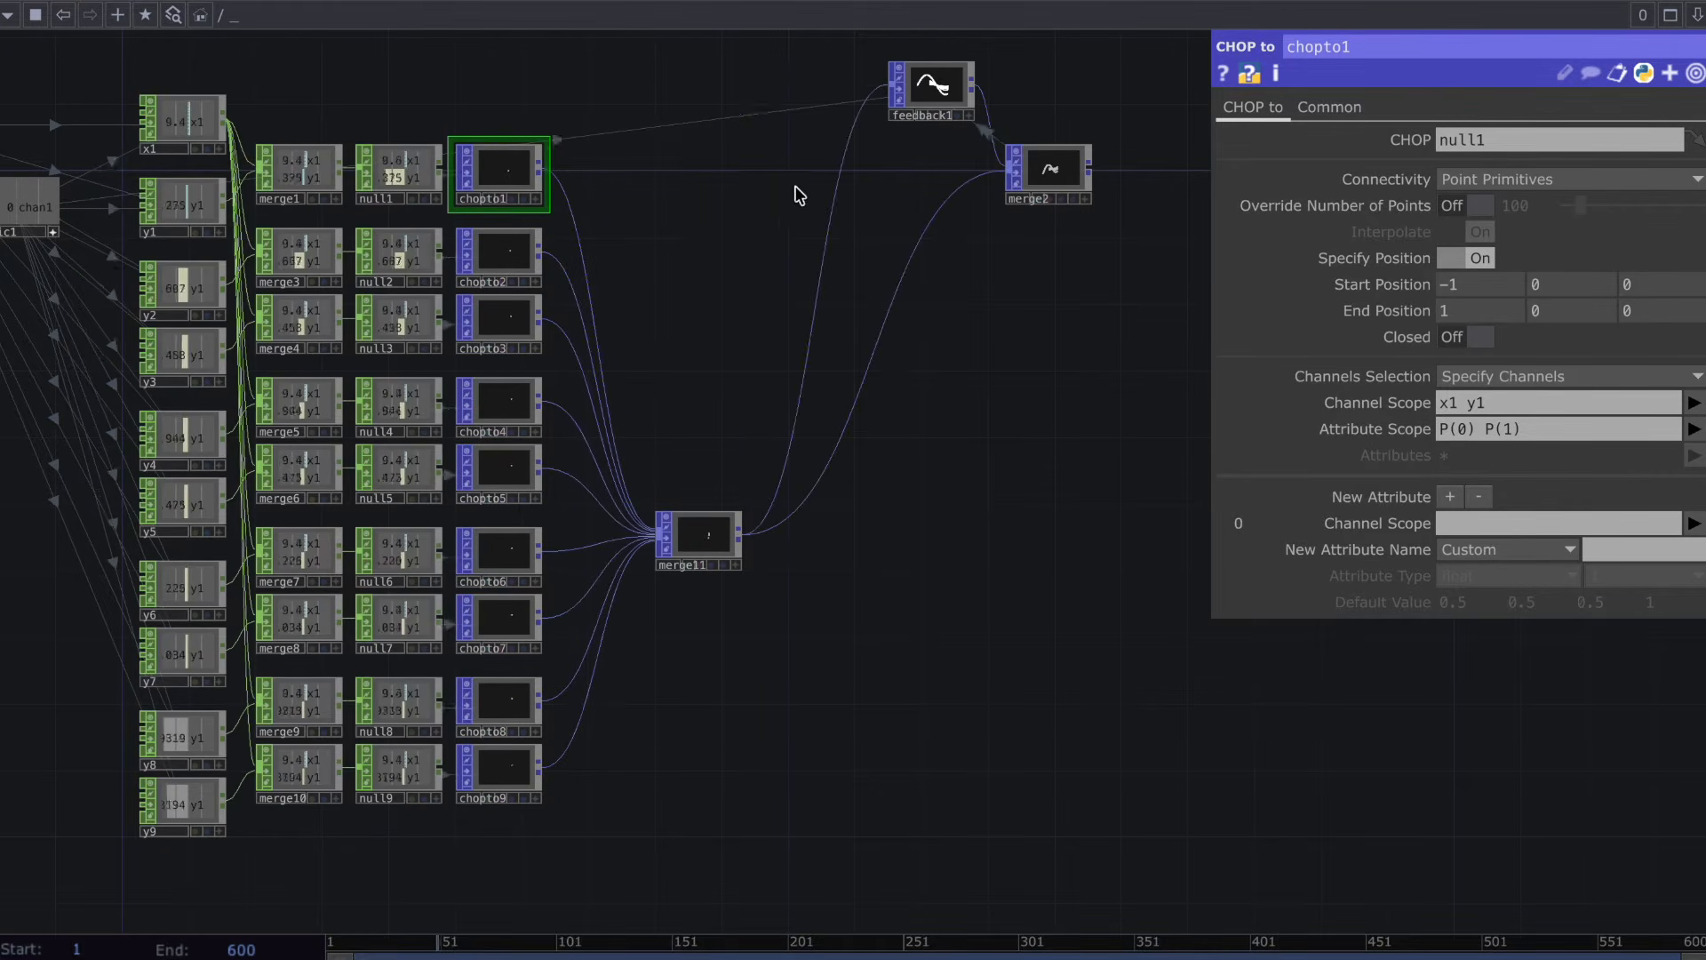
Open merge2 in a separate viewer window and reposition the window and its view to watch the curves.
drag(1004, 175, 1072, 263)
right_click(1071, 263)
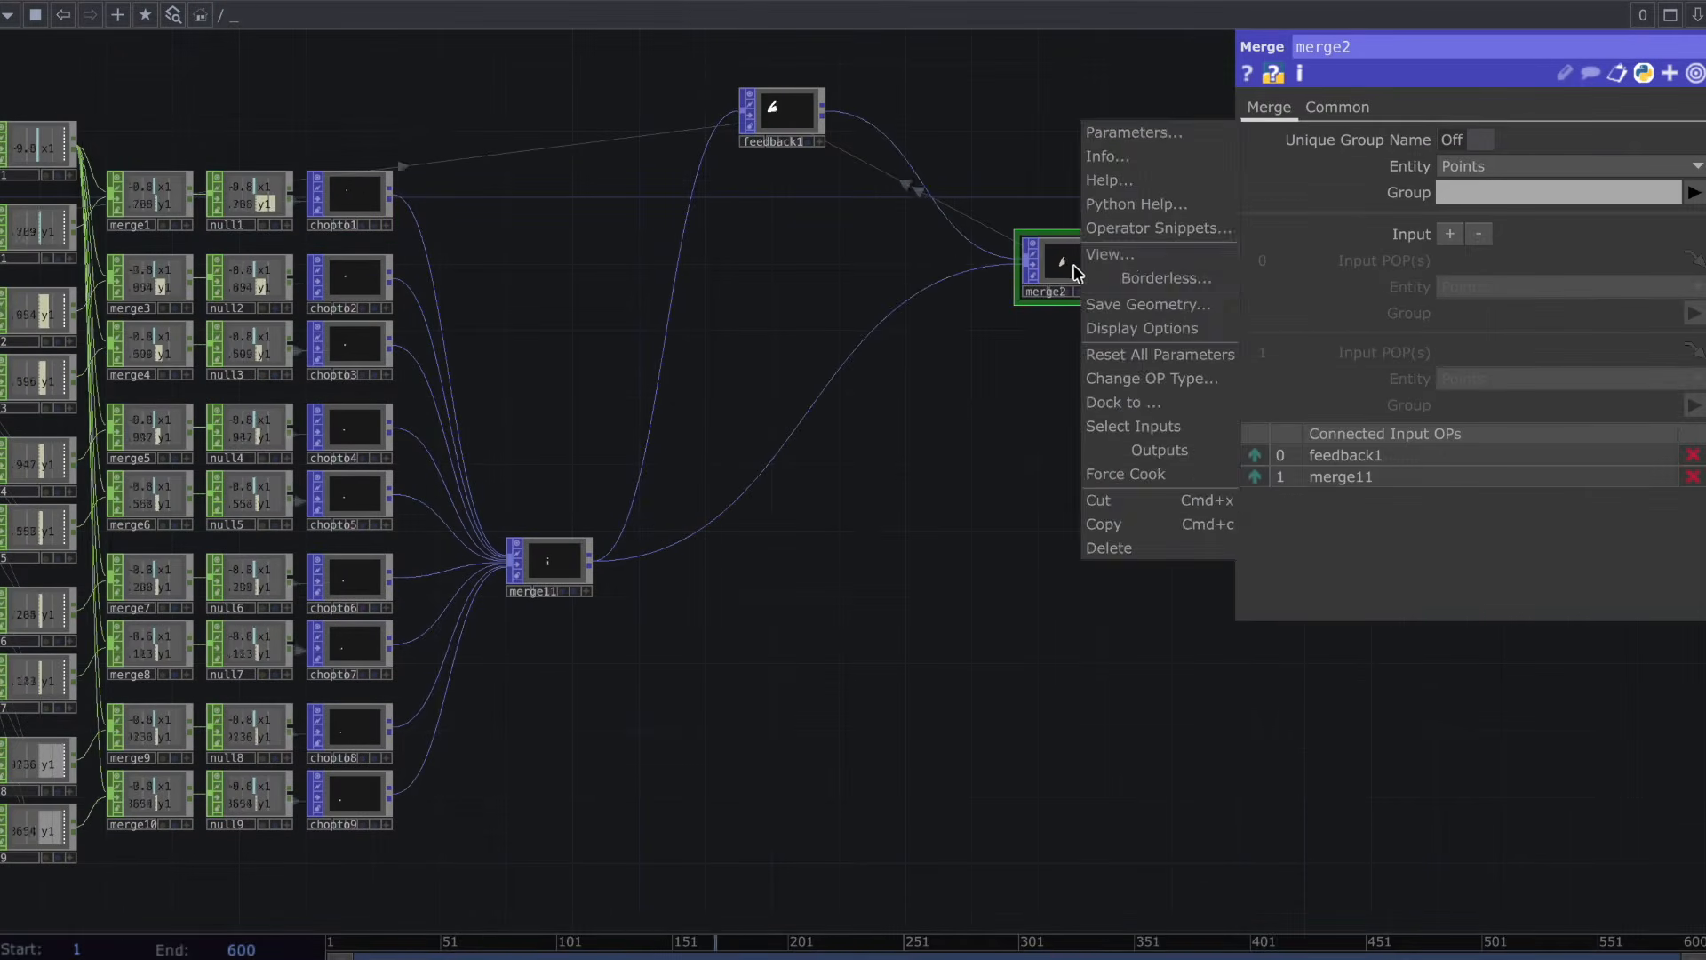
click(1126, 253)
drag(1139, 78, 948, 276)
drag(984, 511, 926, 530)
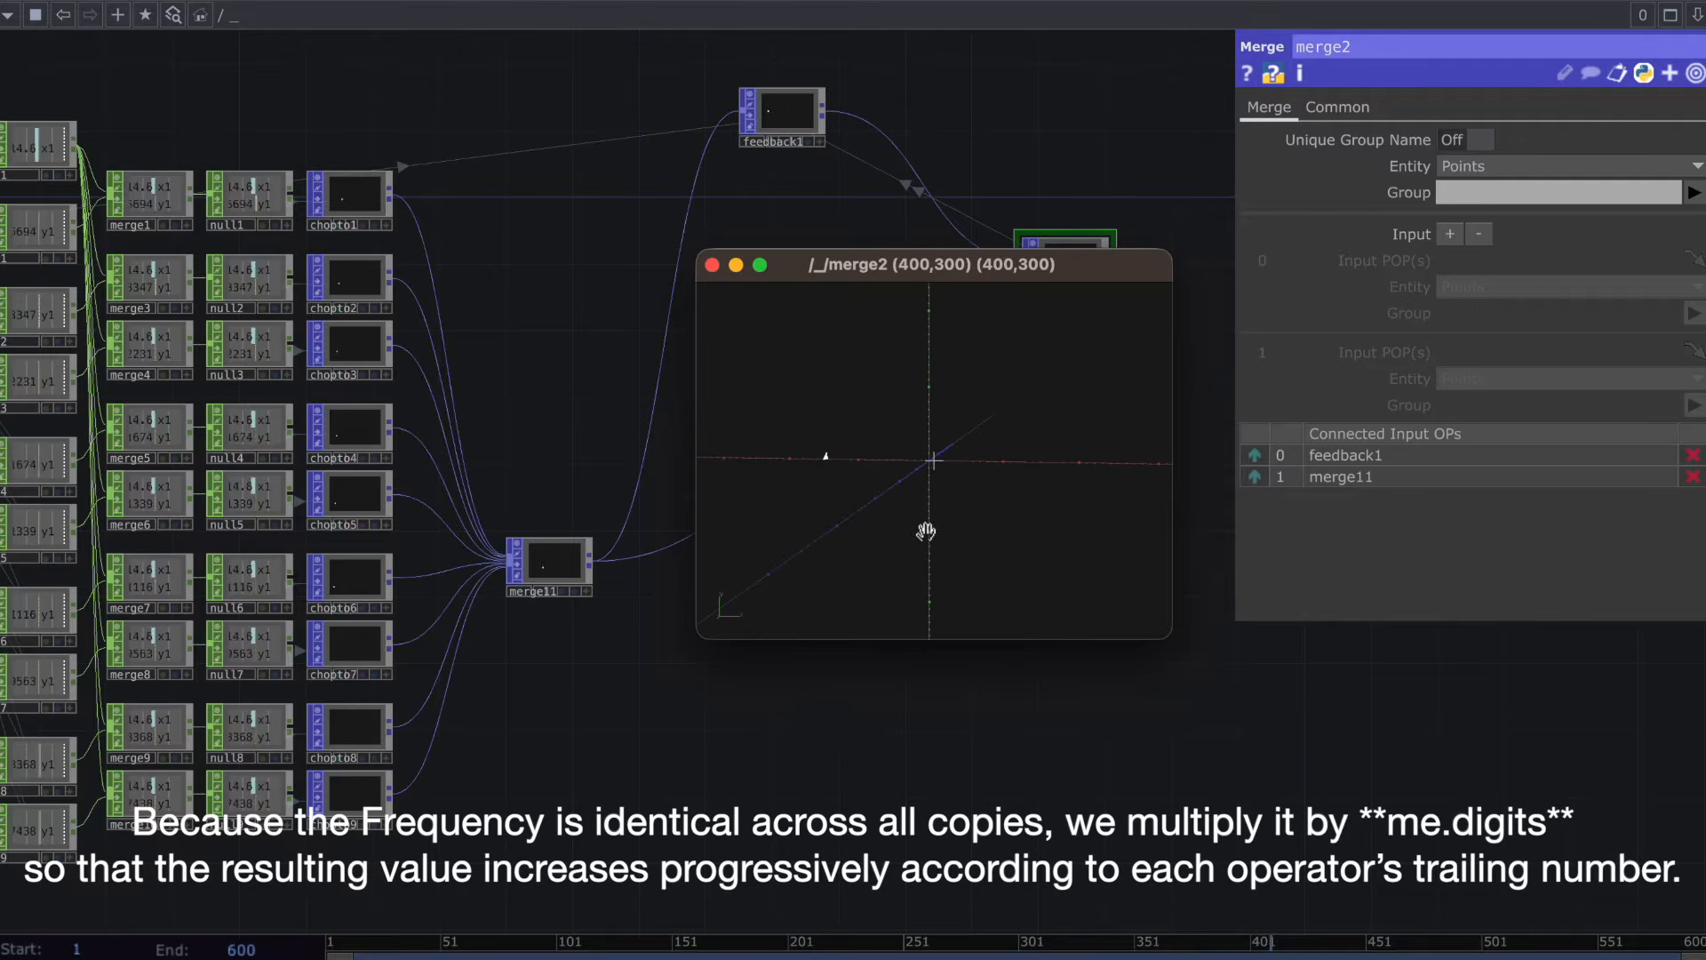
Select the y1 through y9 LFOs and multiply their Frequency expression by me.digits, giving op('Amp_Freq')['Freq']*me.digits.
drag(783, 785, 922, 804)
click(183, 247)
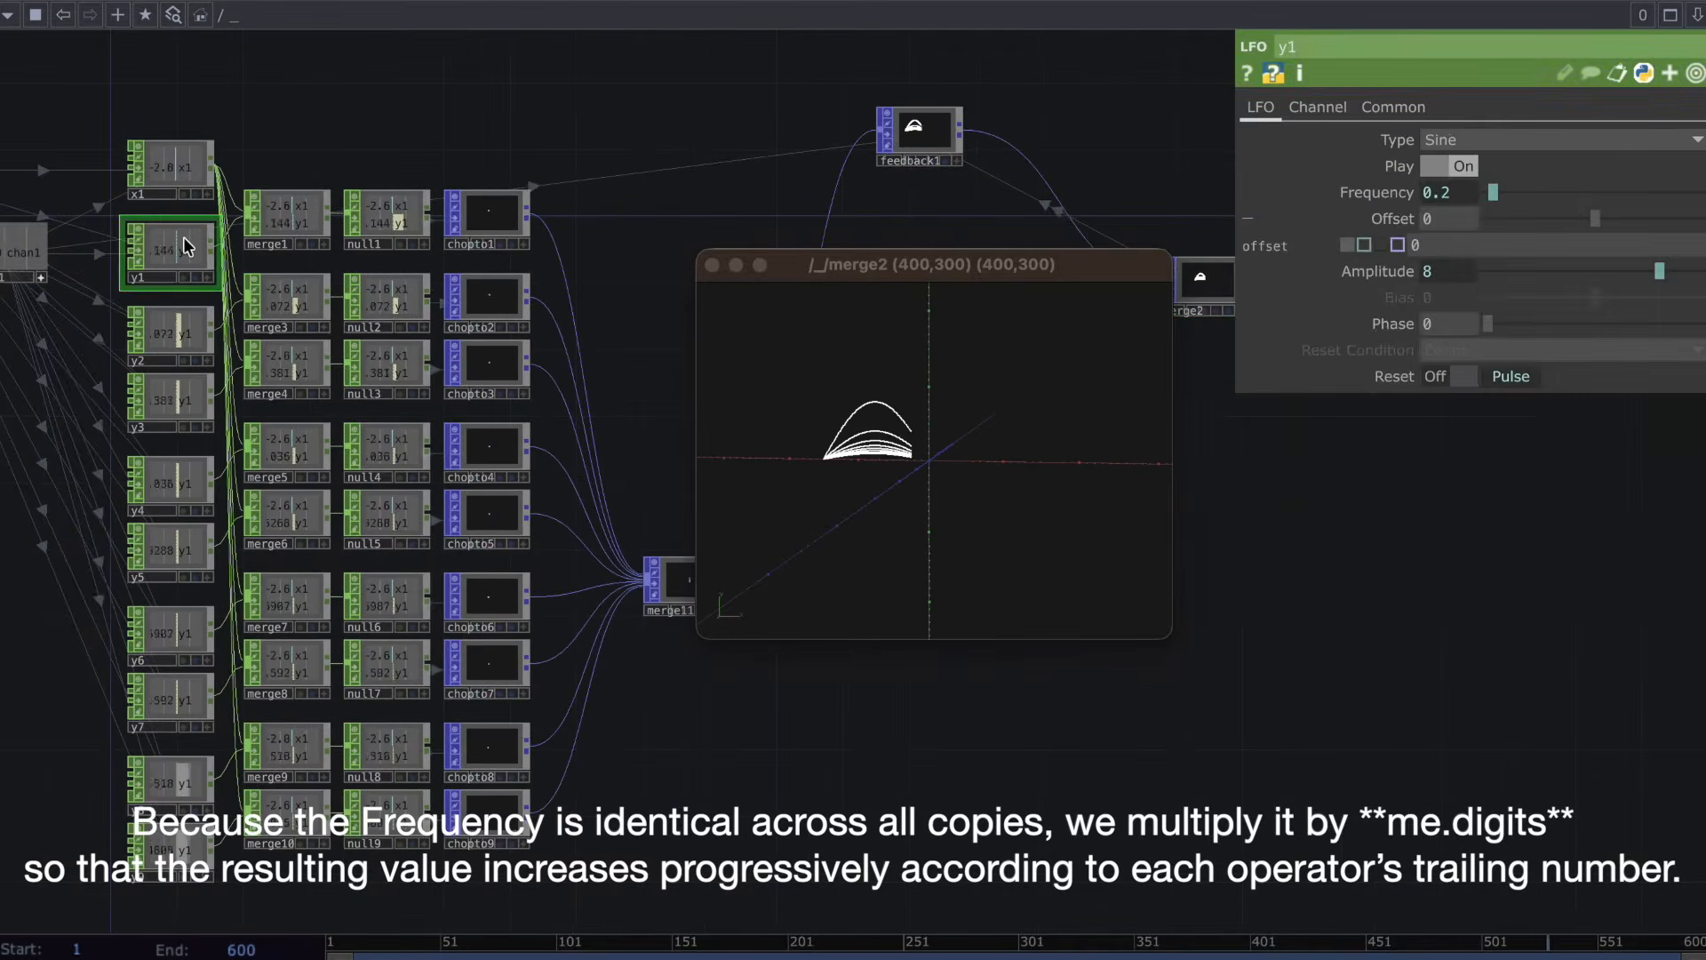
drag(160, 956, 204, 921)
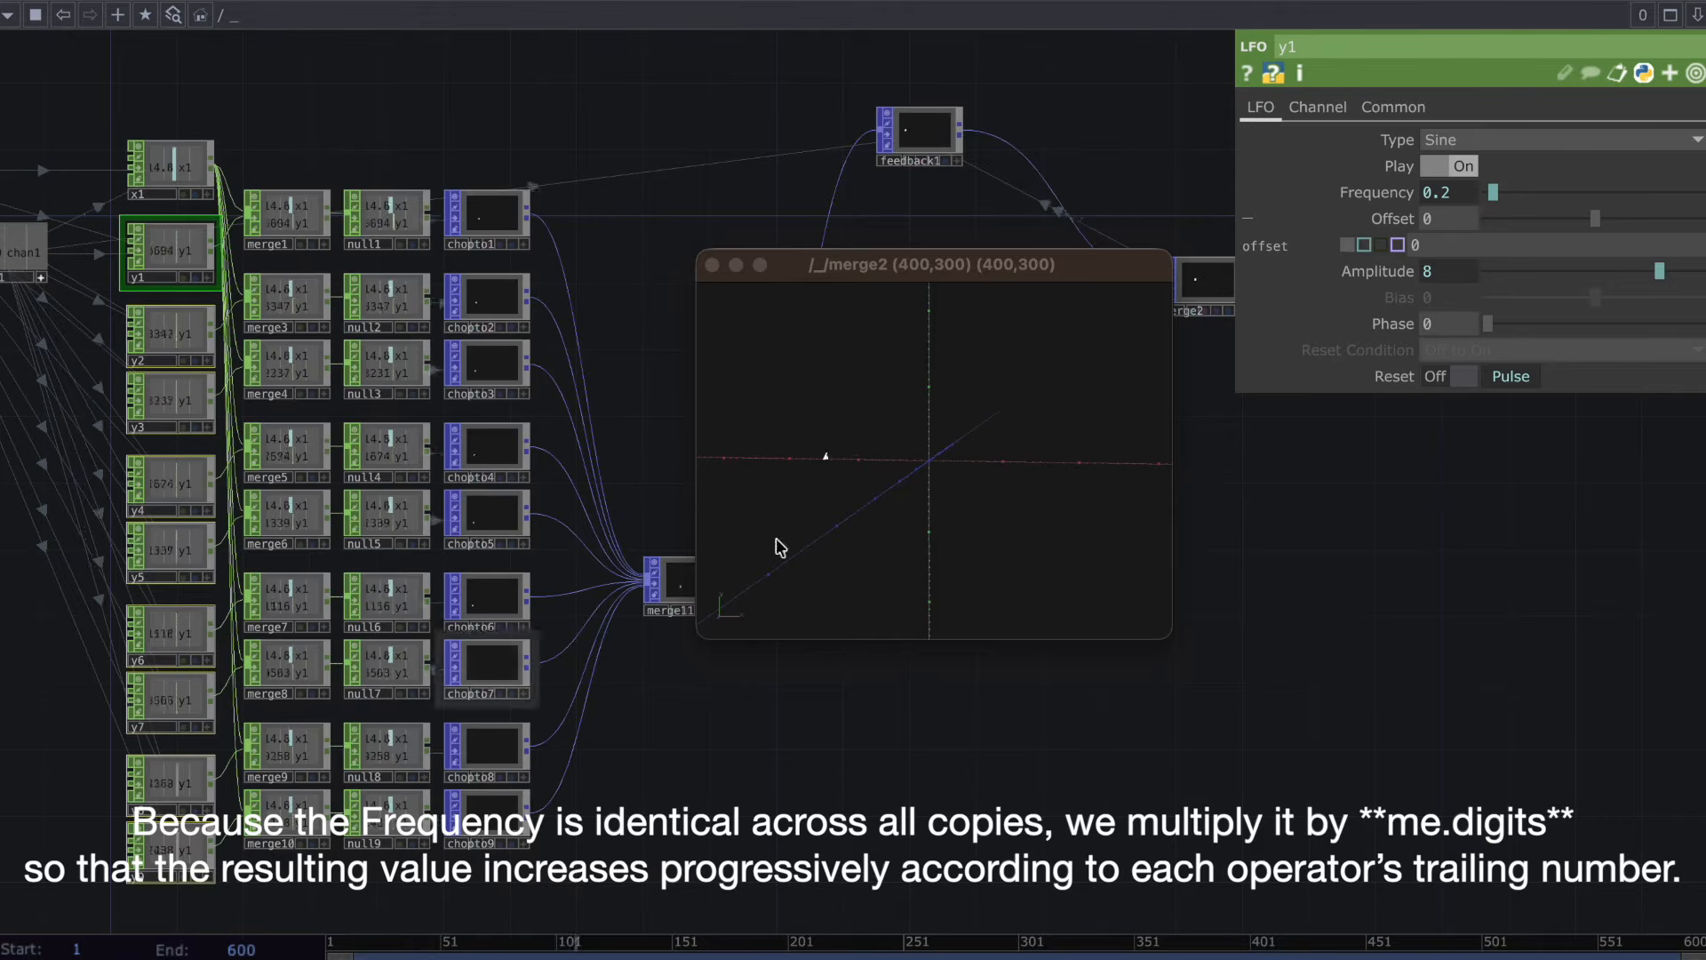
click(1330, 223)
click(1331, 194)
click(1626, 219)
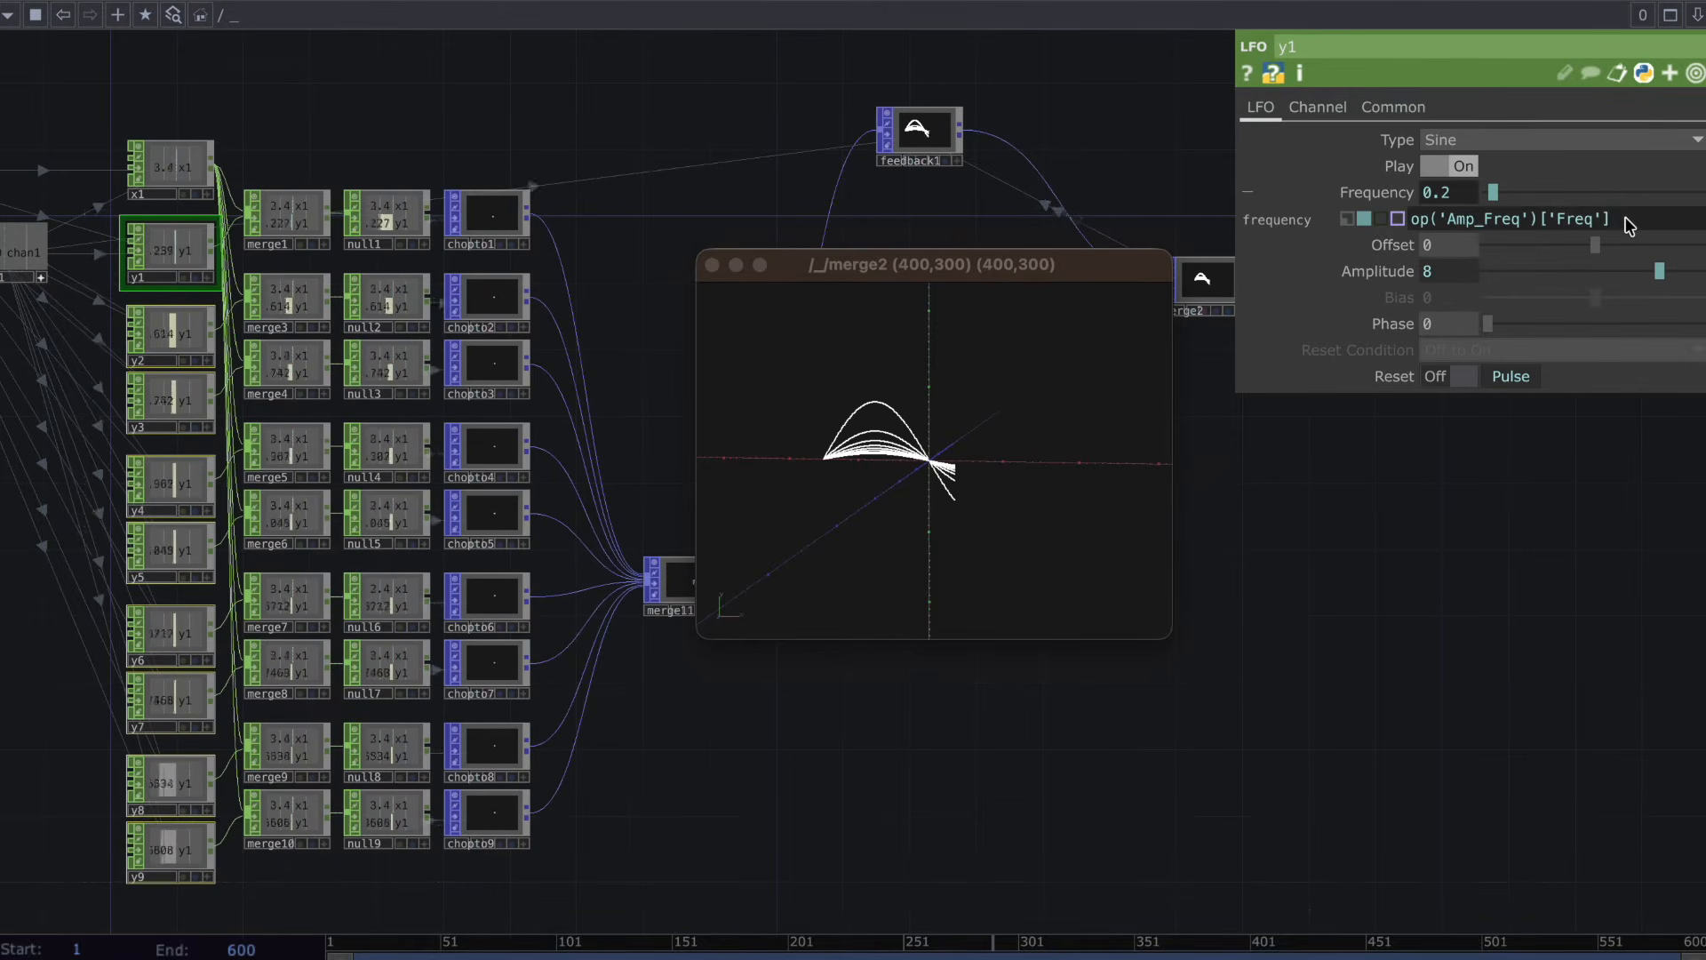
text(*me.digits)
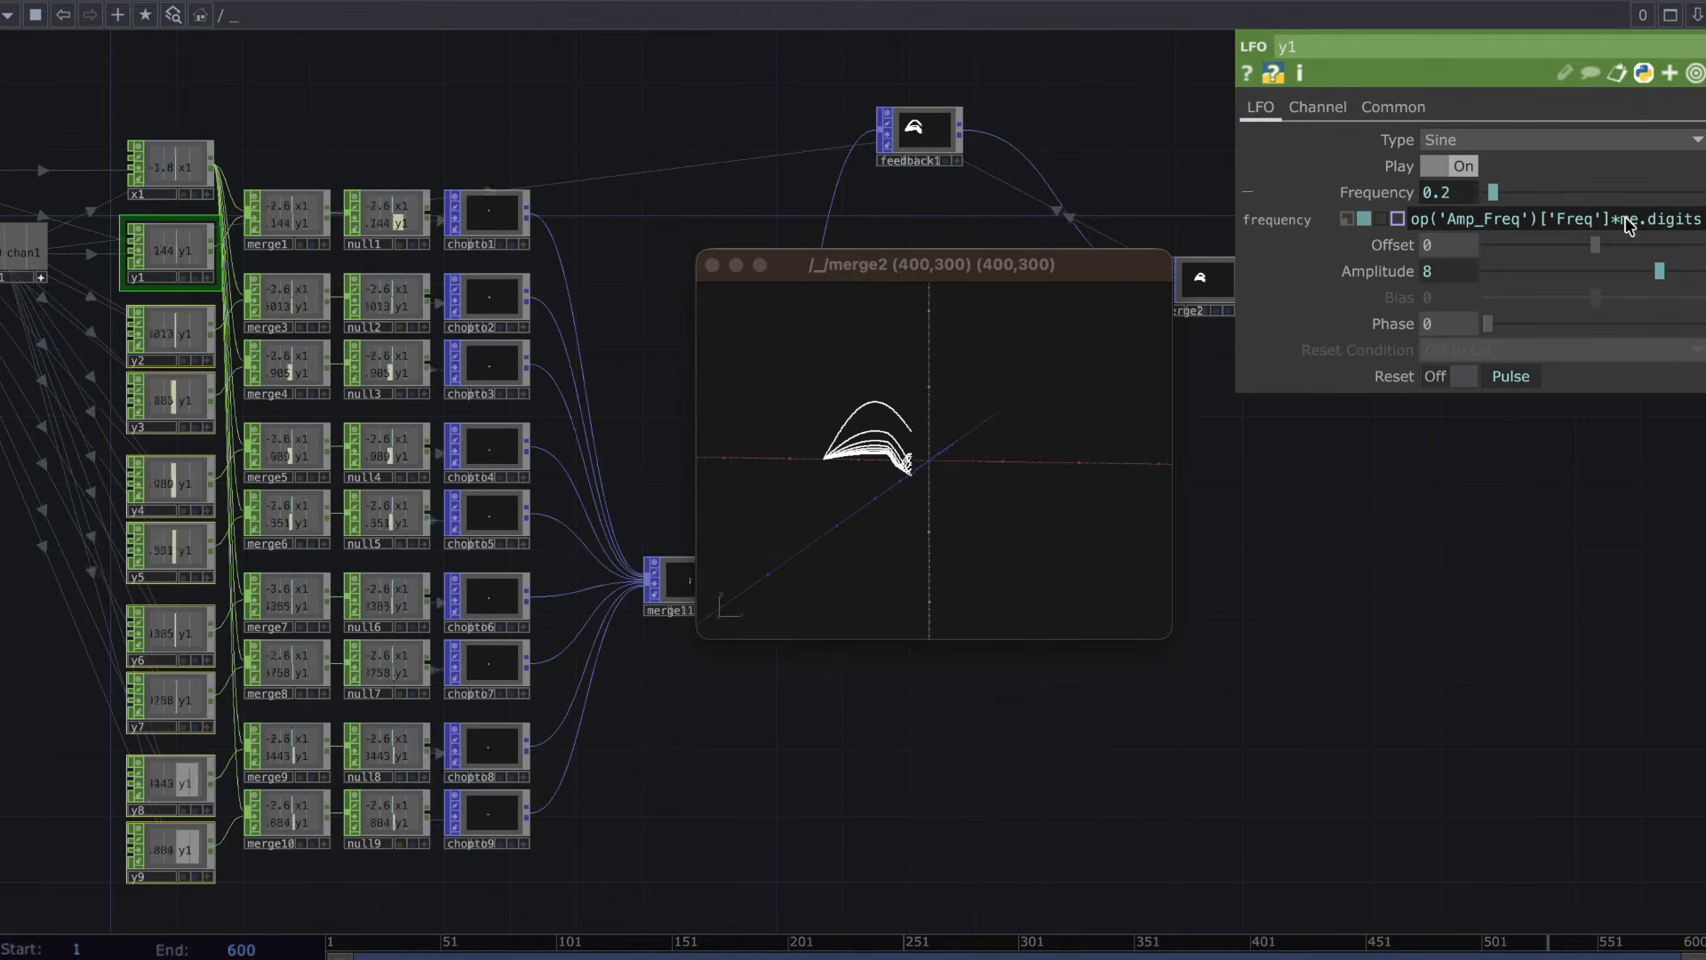
click(1310, 199)
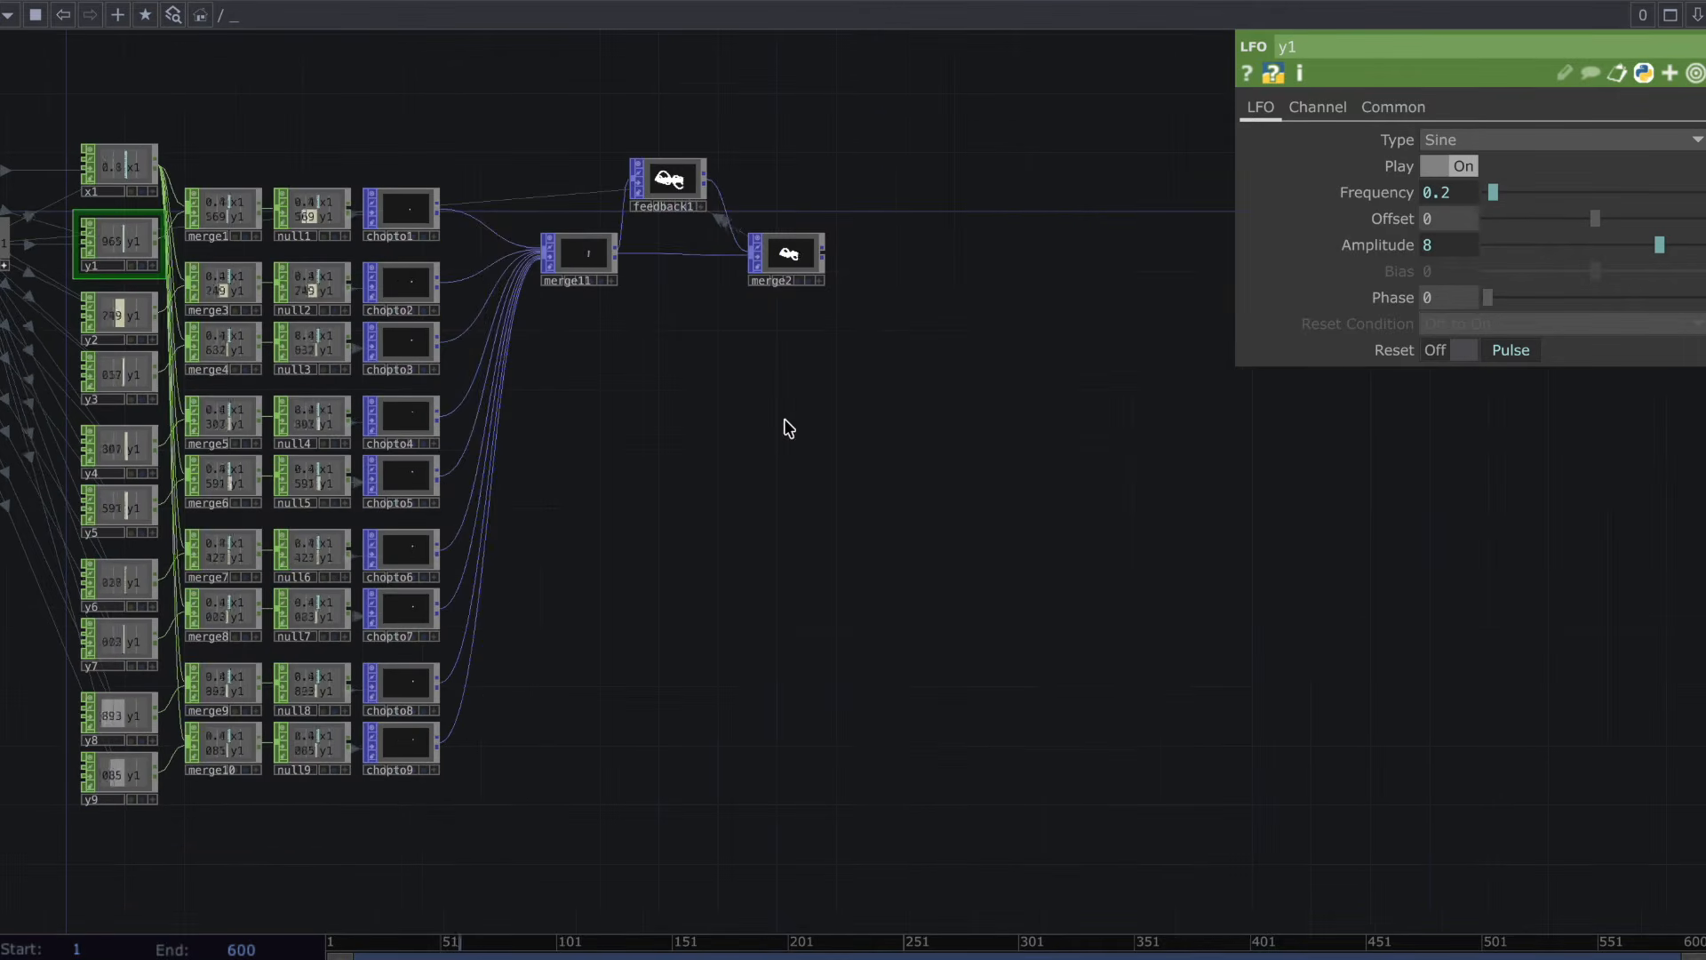
Append a Null POP to merge2's output and position it well apart, leaving space between the two.
click(909, 252)
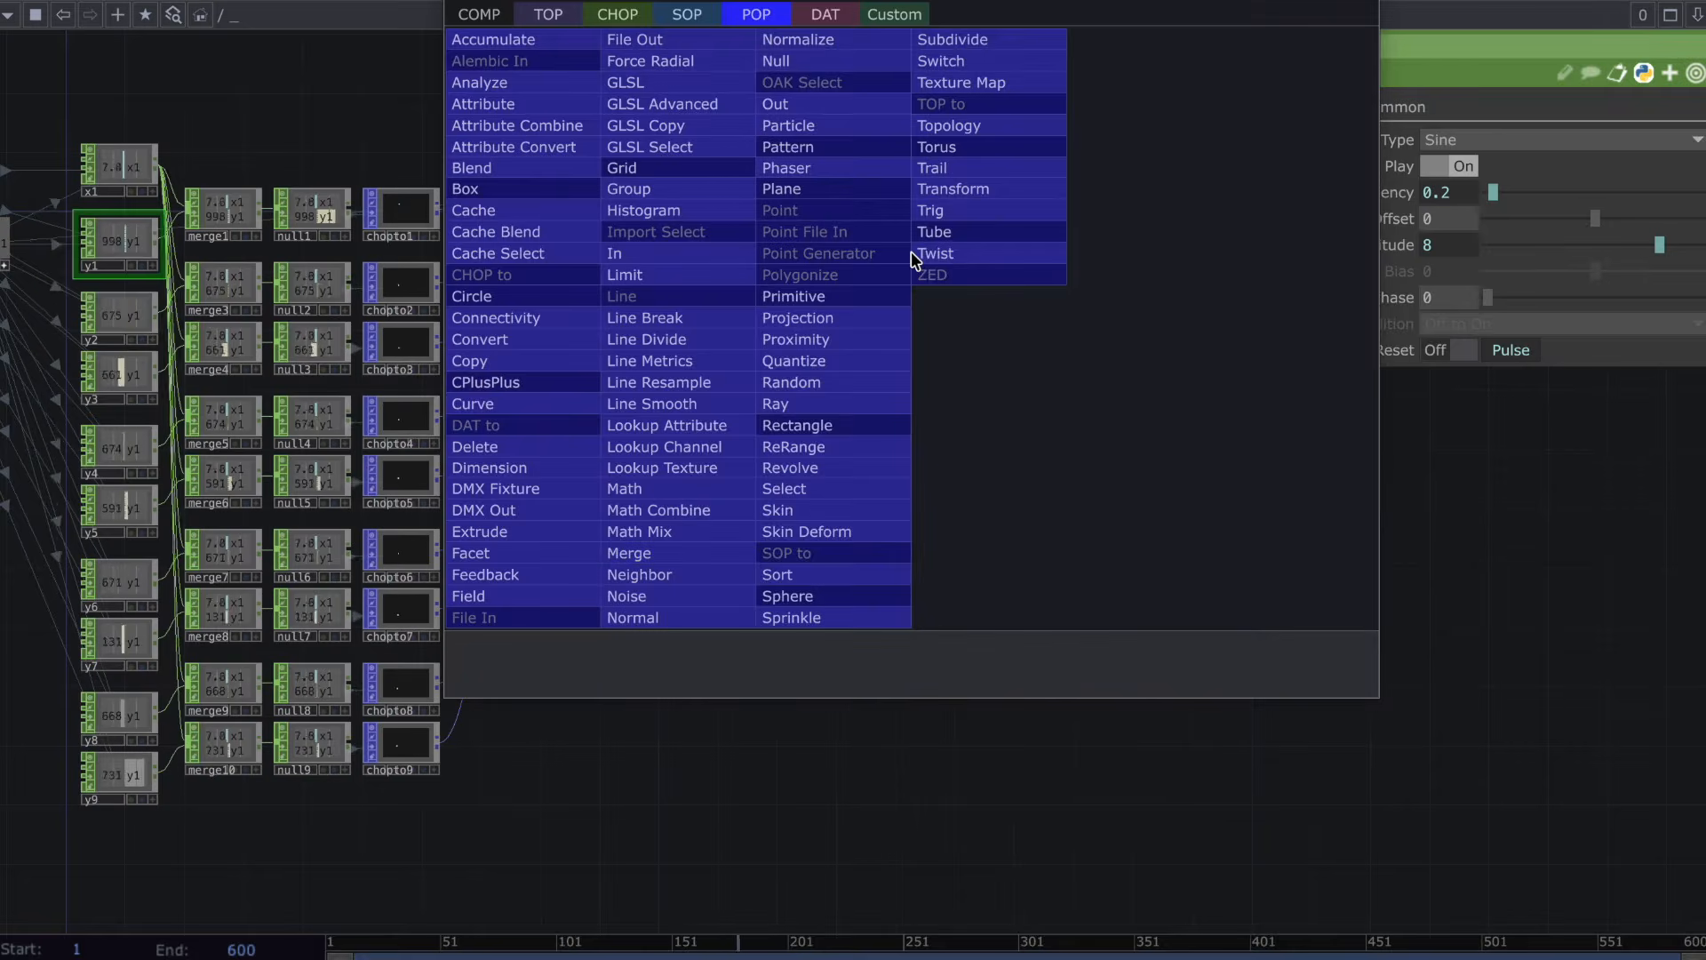
text(null)
key(Return)
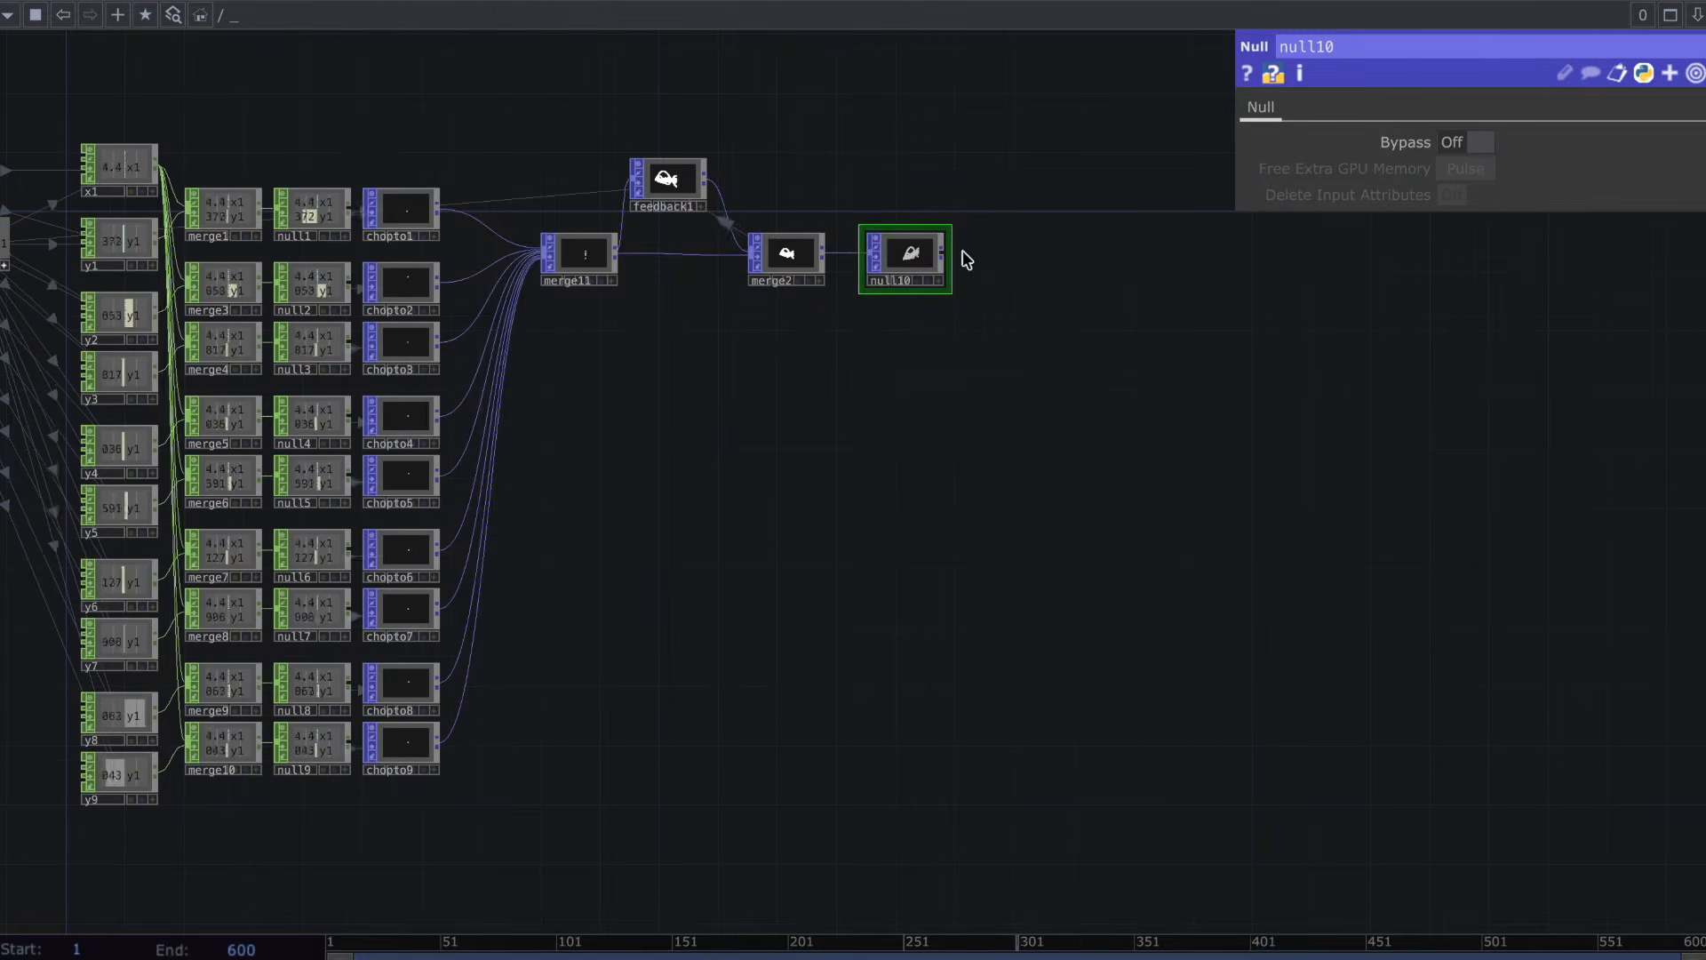
click(1424, 256)
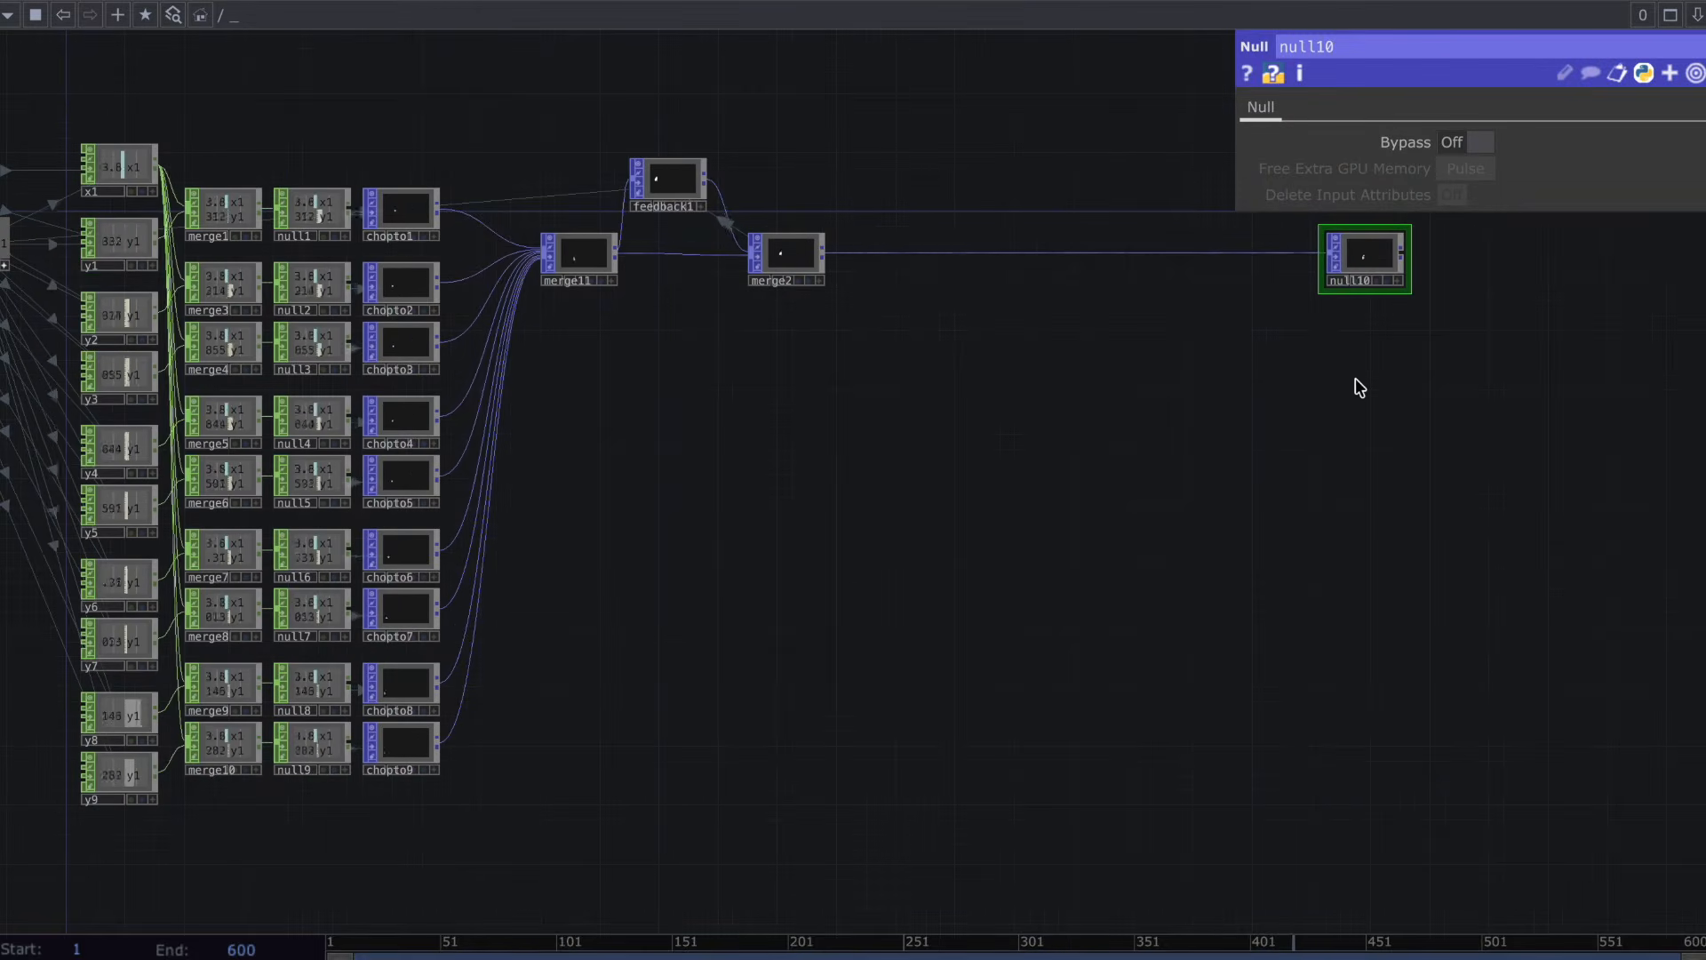
Add a Geometry COMP connected to null10's output.
scroll(1360, 388, down, 5)
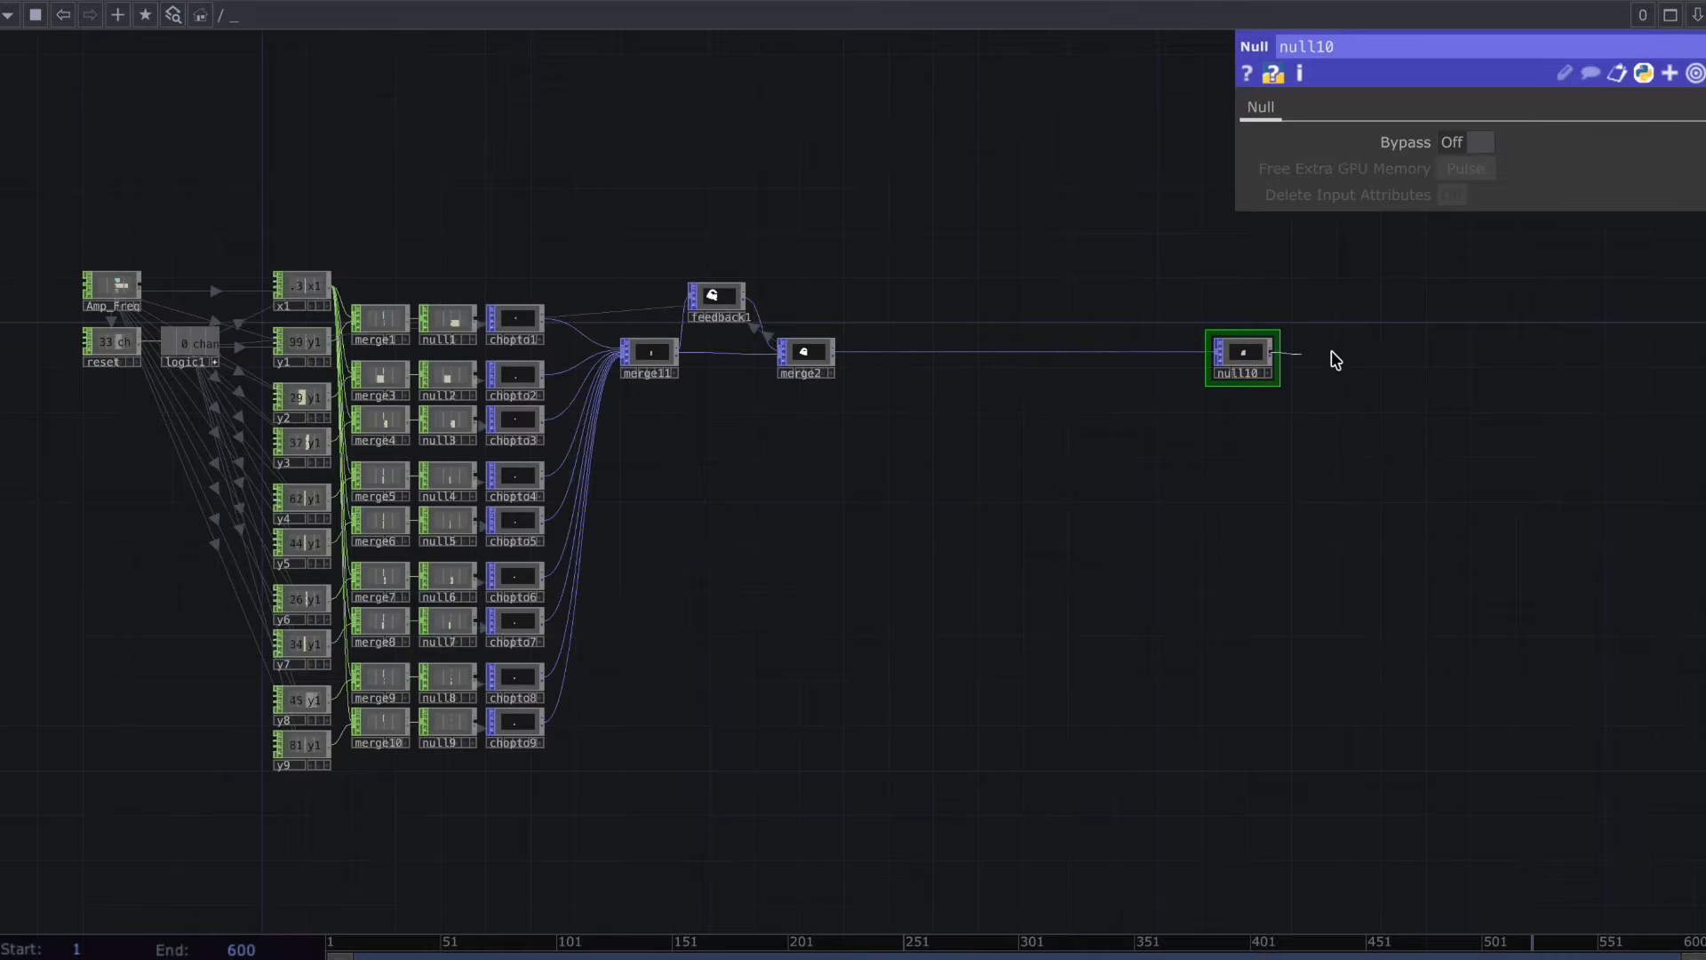
key(Tab)
text(ge)
click(822, 47)
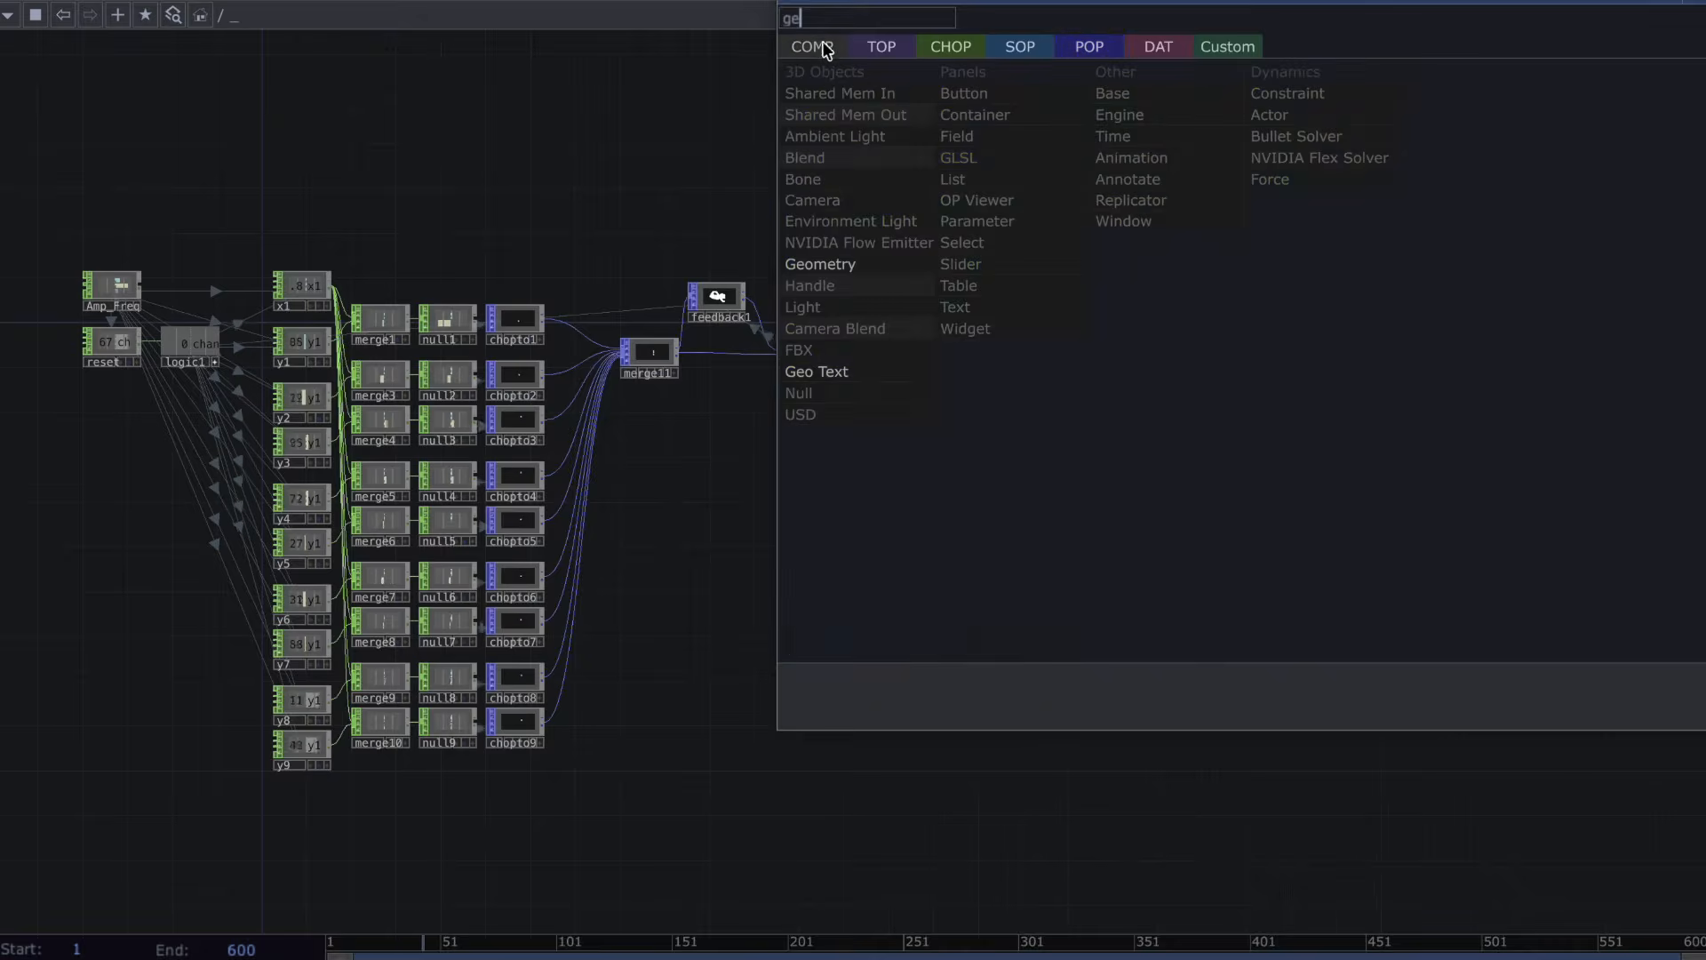
click(919, 262)
click(1339, 355)
Add a Camera COMP above geo1.
drag(831, 300, 505, 298)
middle_drag(1070, 299, 999, 270)
key(Tab)
text(ca)
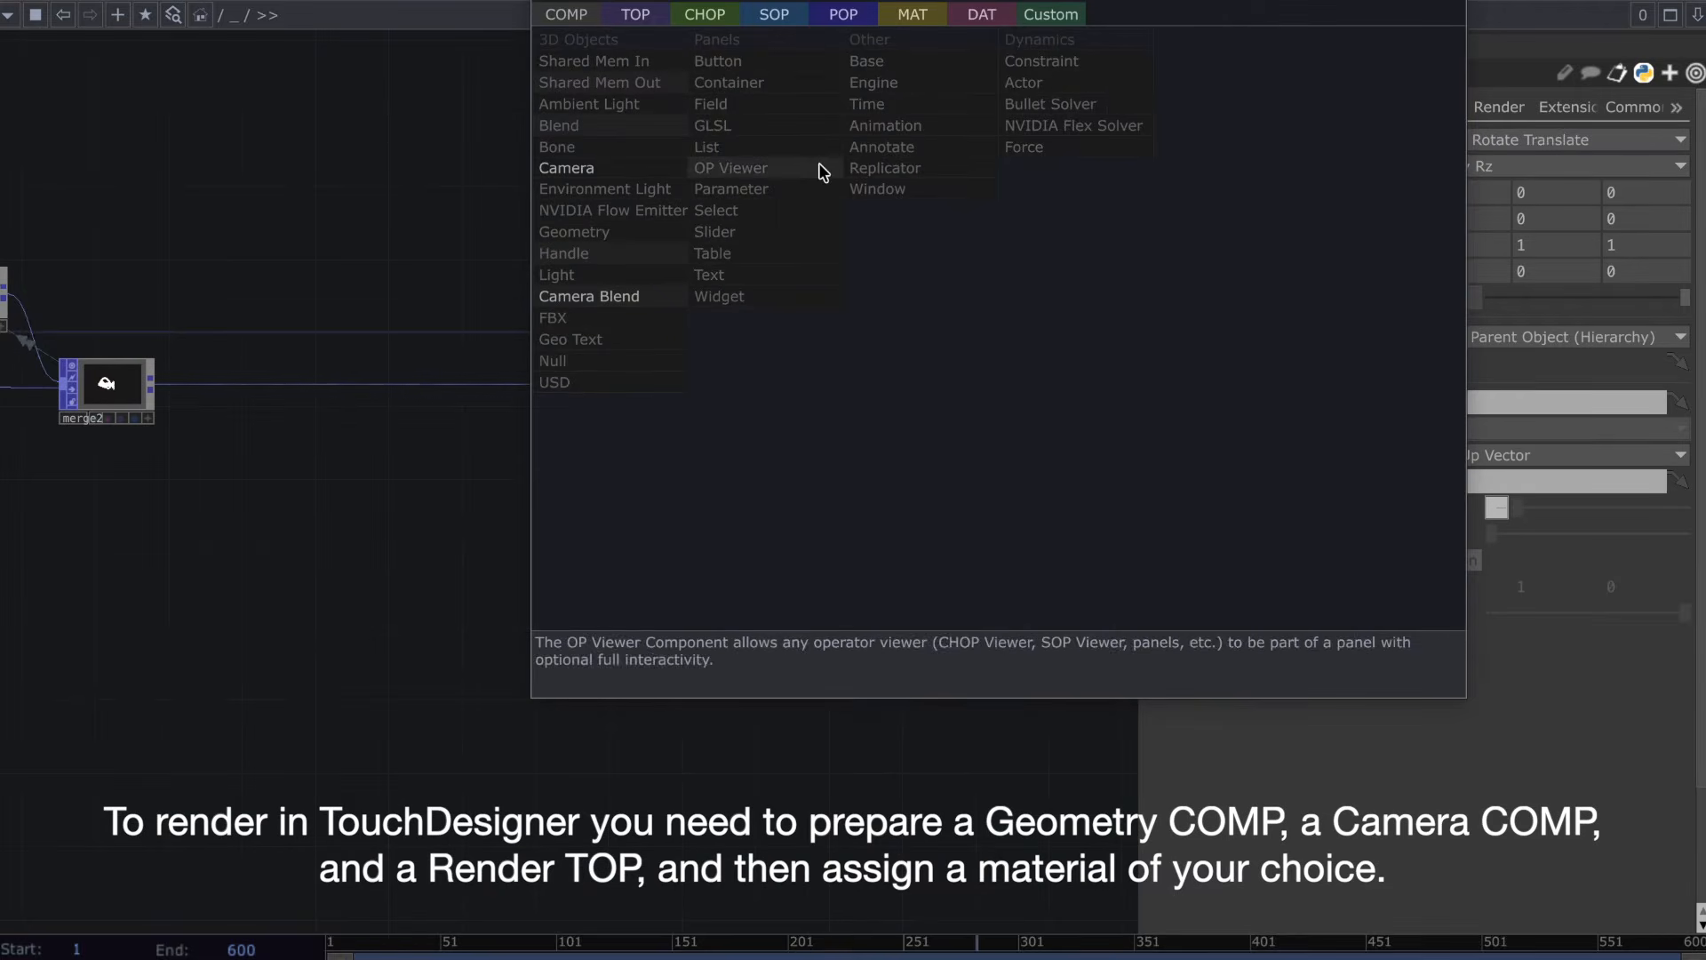
click(659, 168)
click(980, 251)
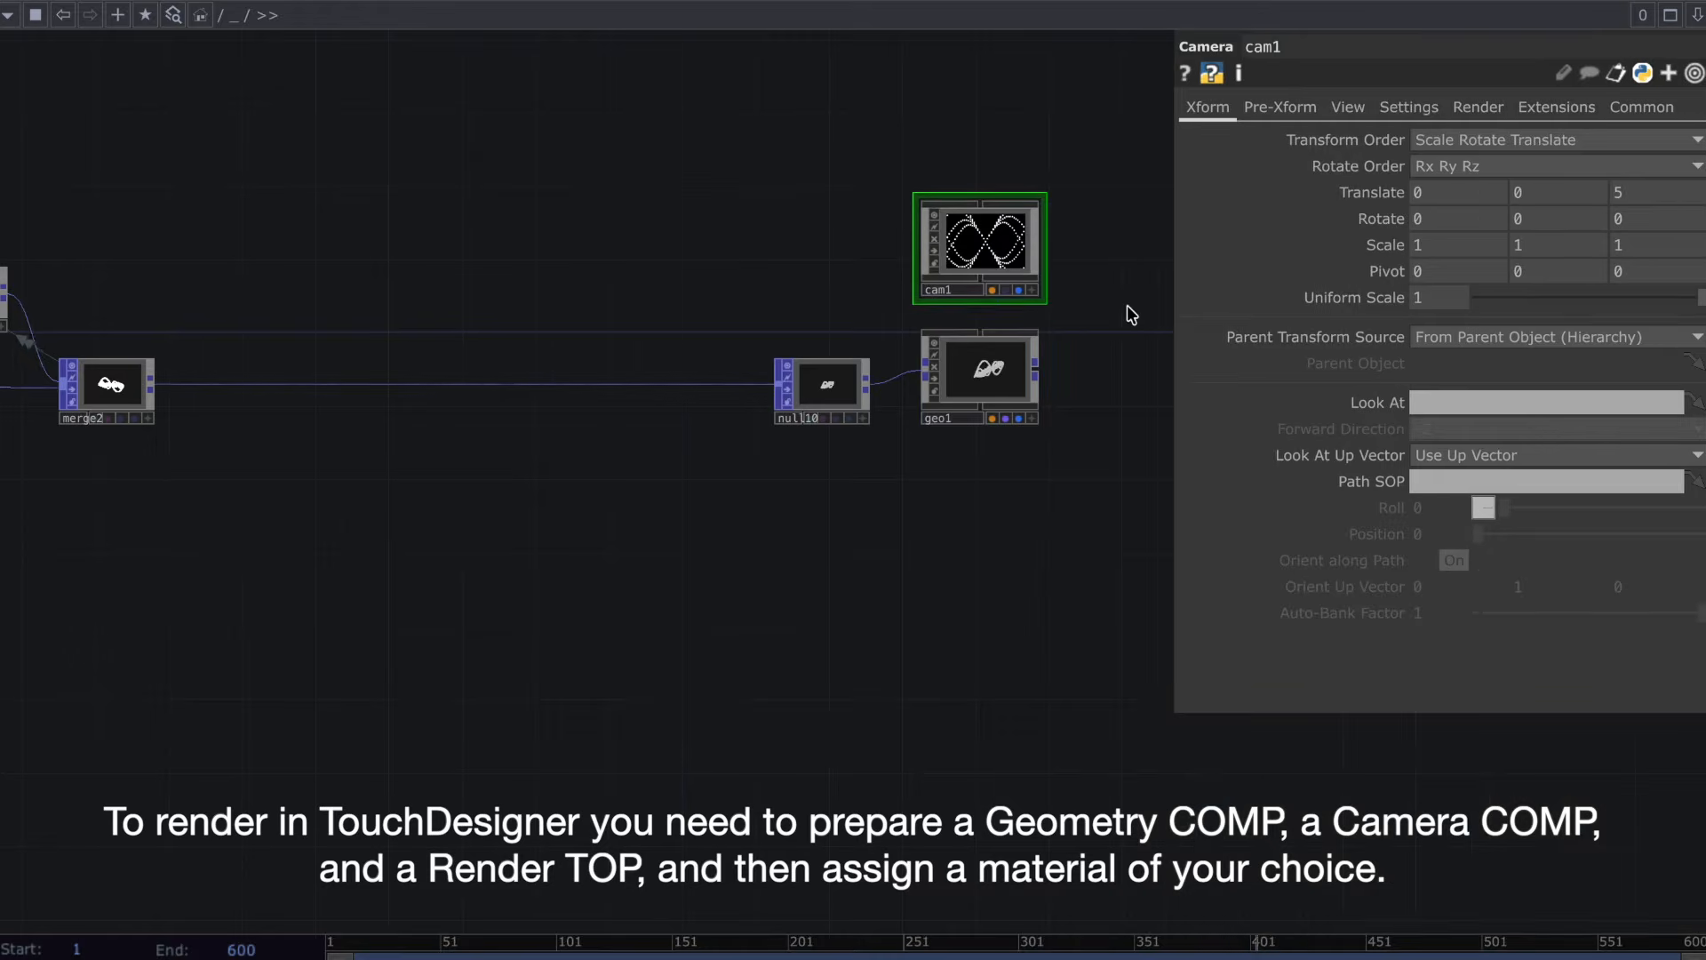
Add a Render TOP beside geo1.
key(Tab)
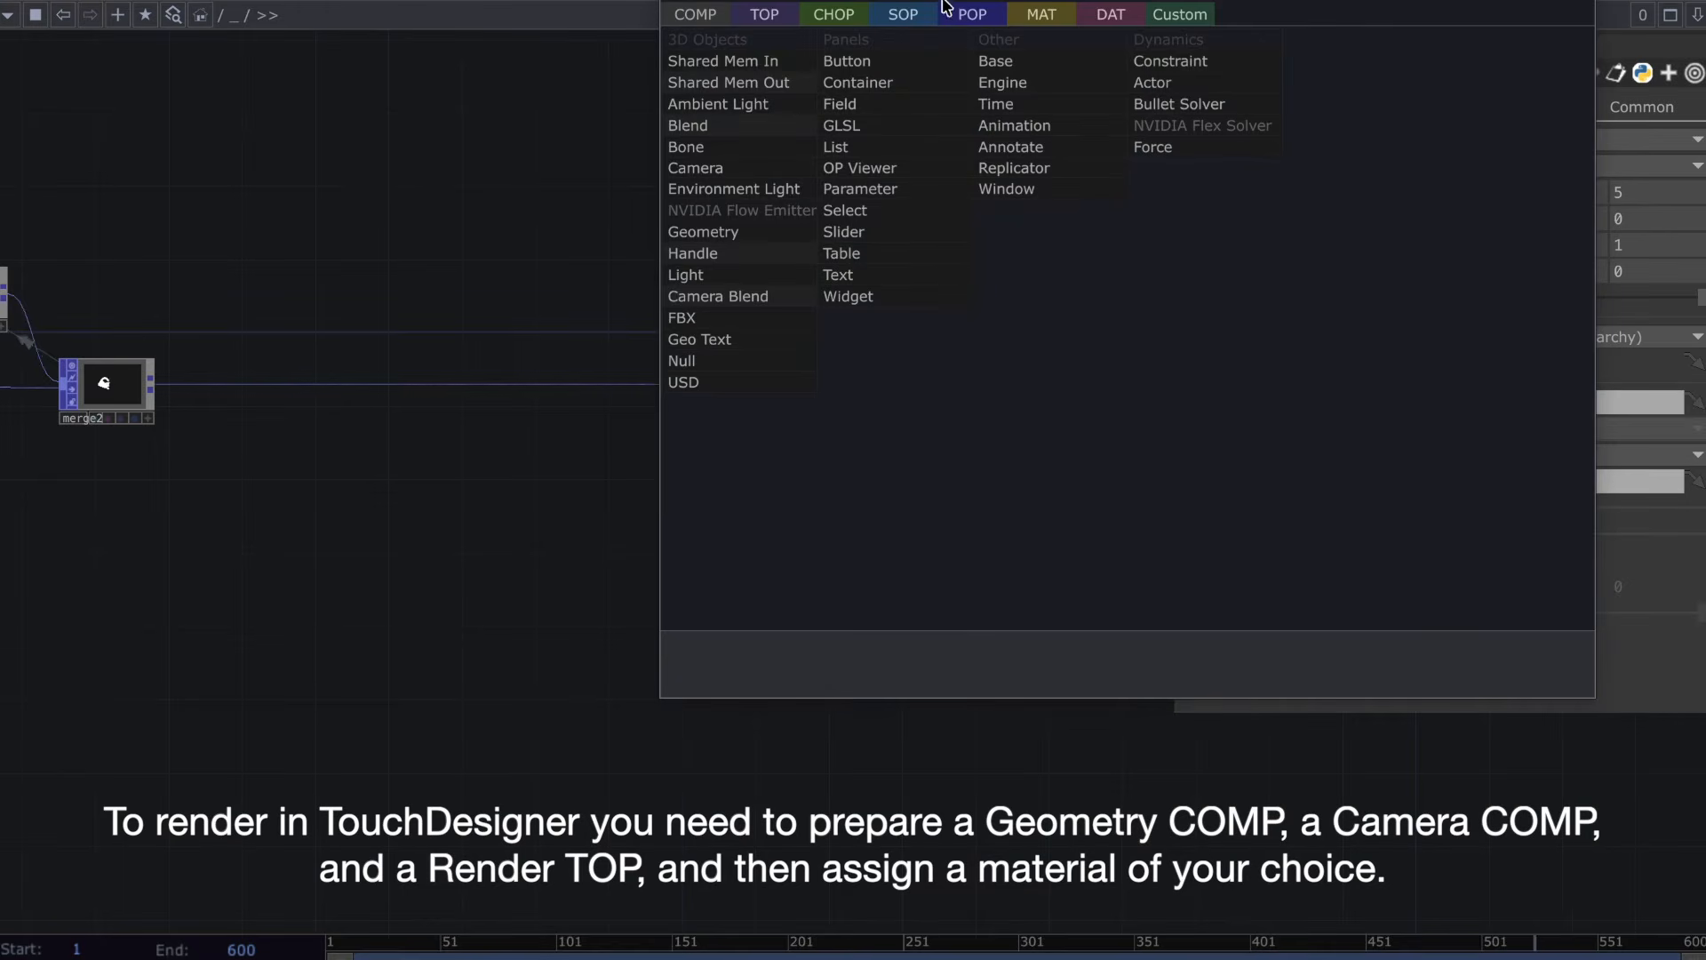
click(791, 15)
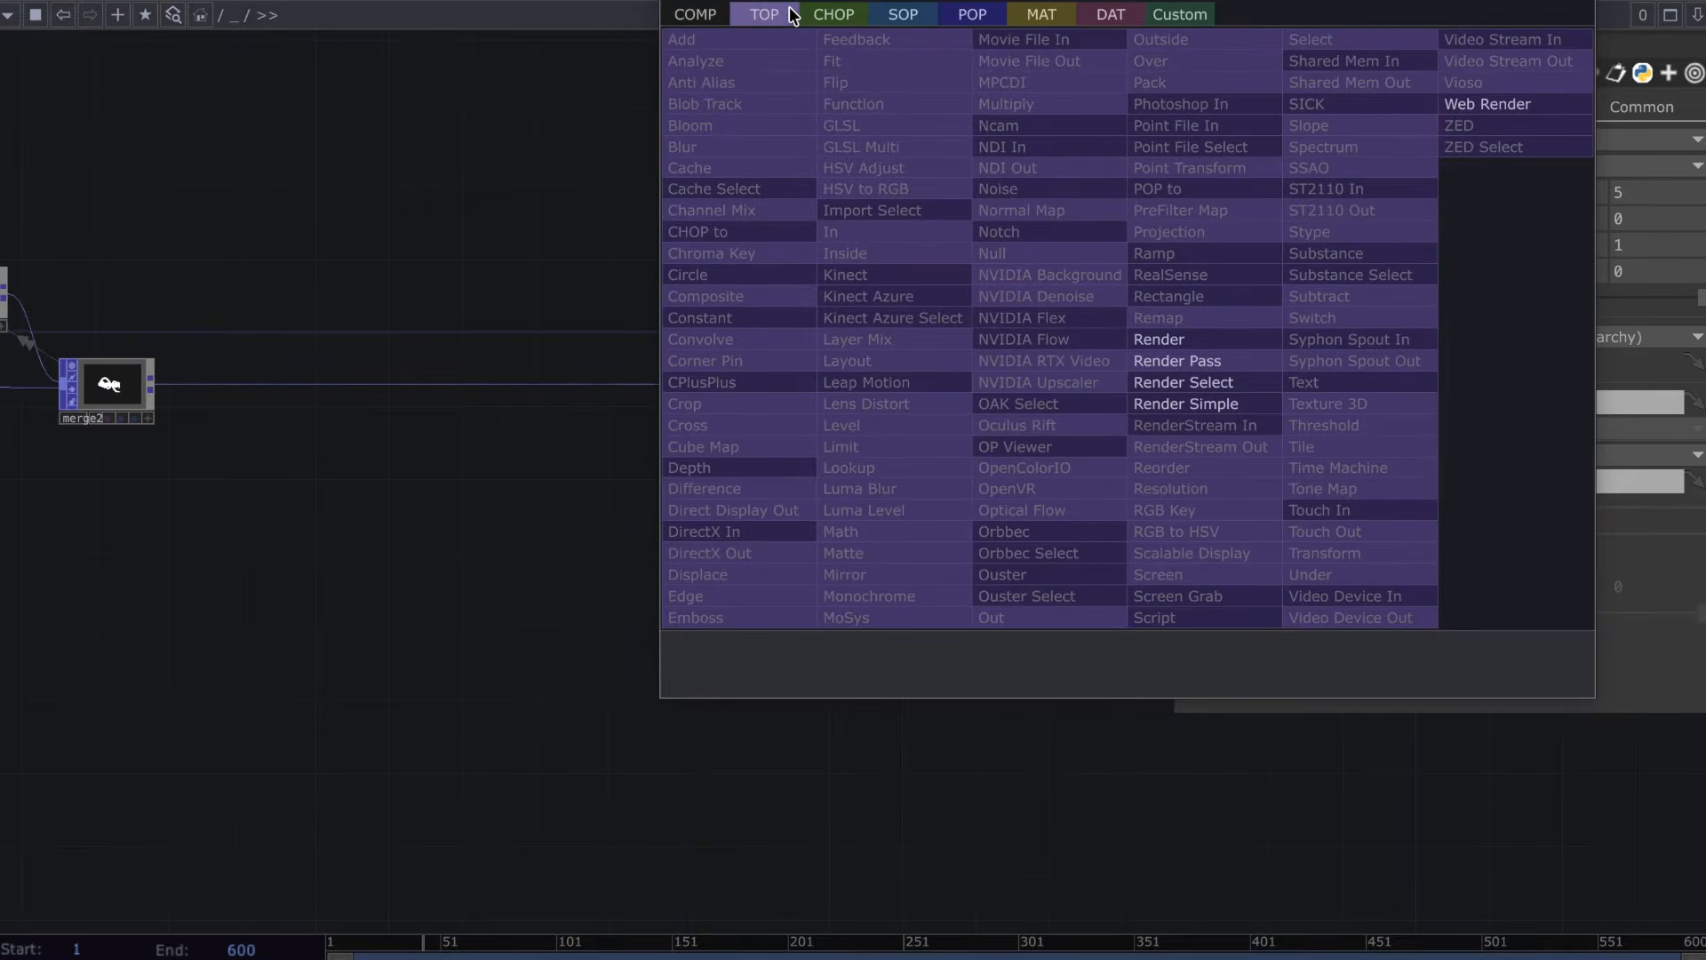
click(1158, 339)
click(1116, 381)
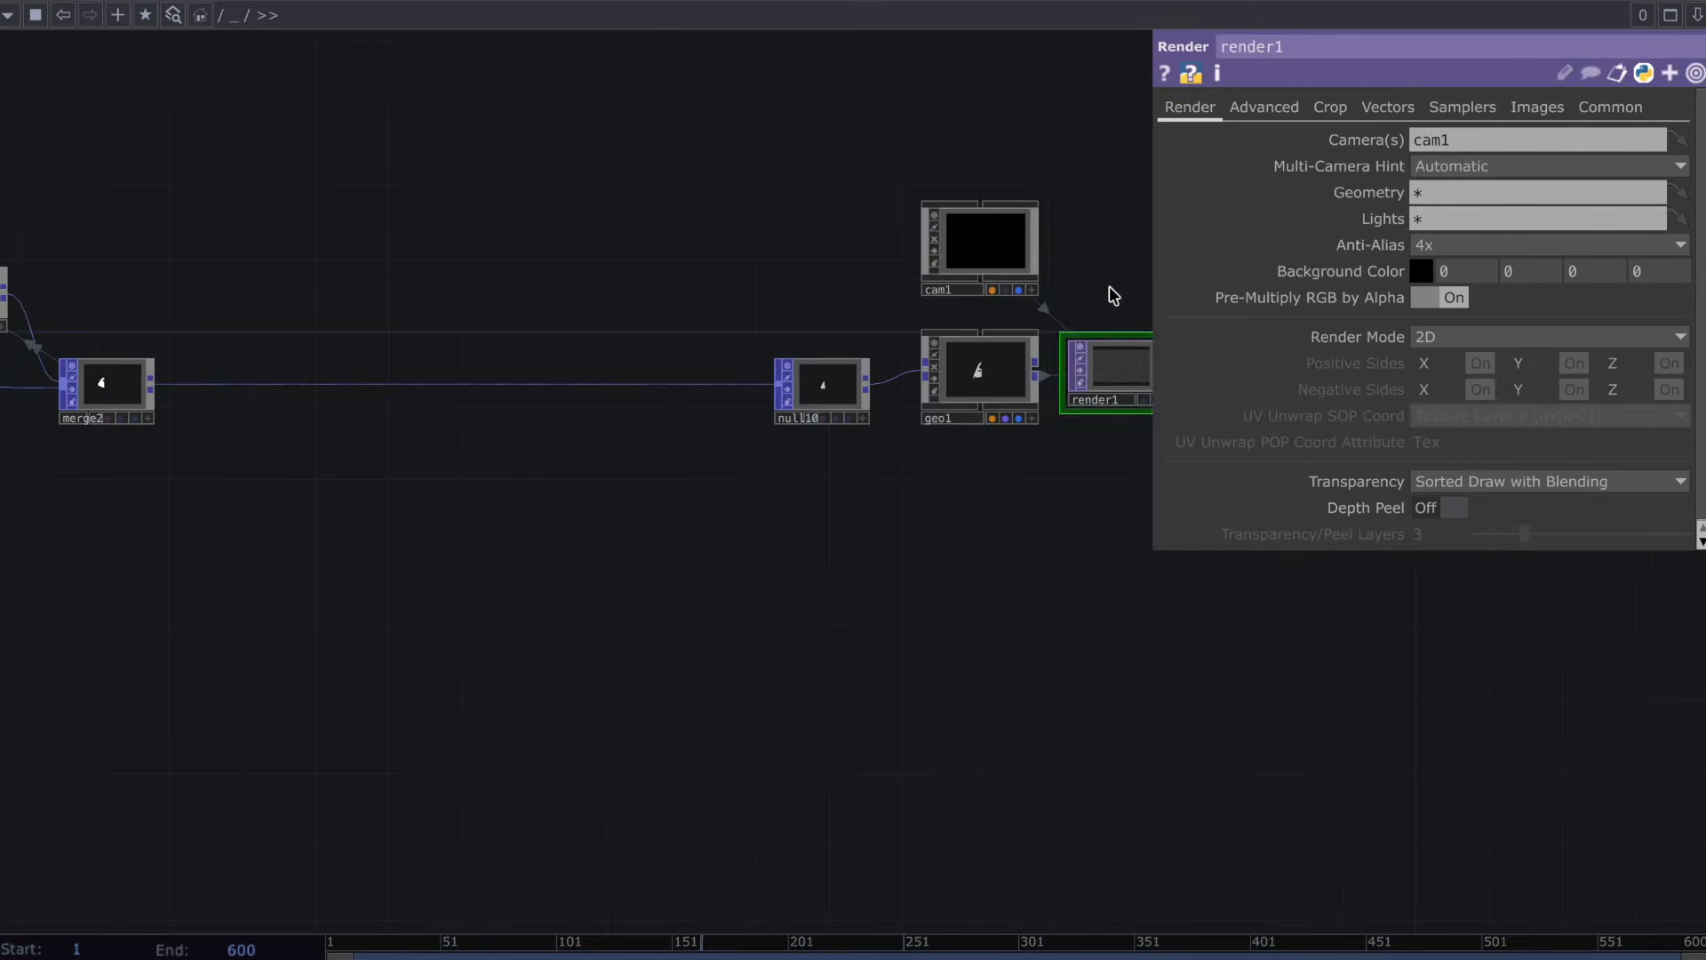
Add a Constant MAT next to cam1 and assign it as geo1's material.
scroll(1108, 290, up, 3)
key(Tab)
click(1022, 15)
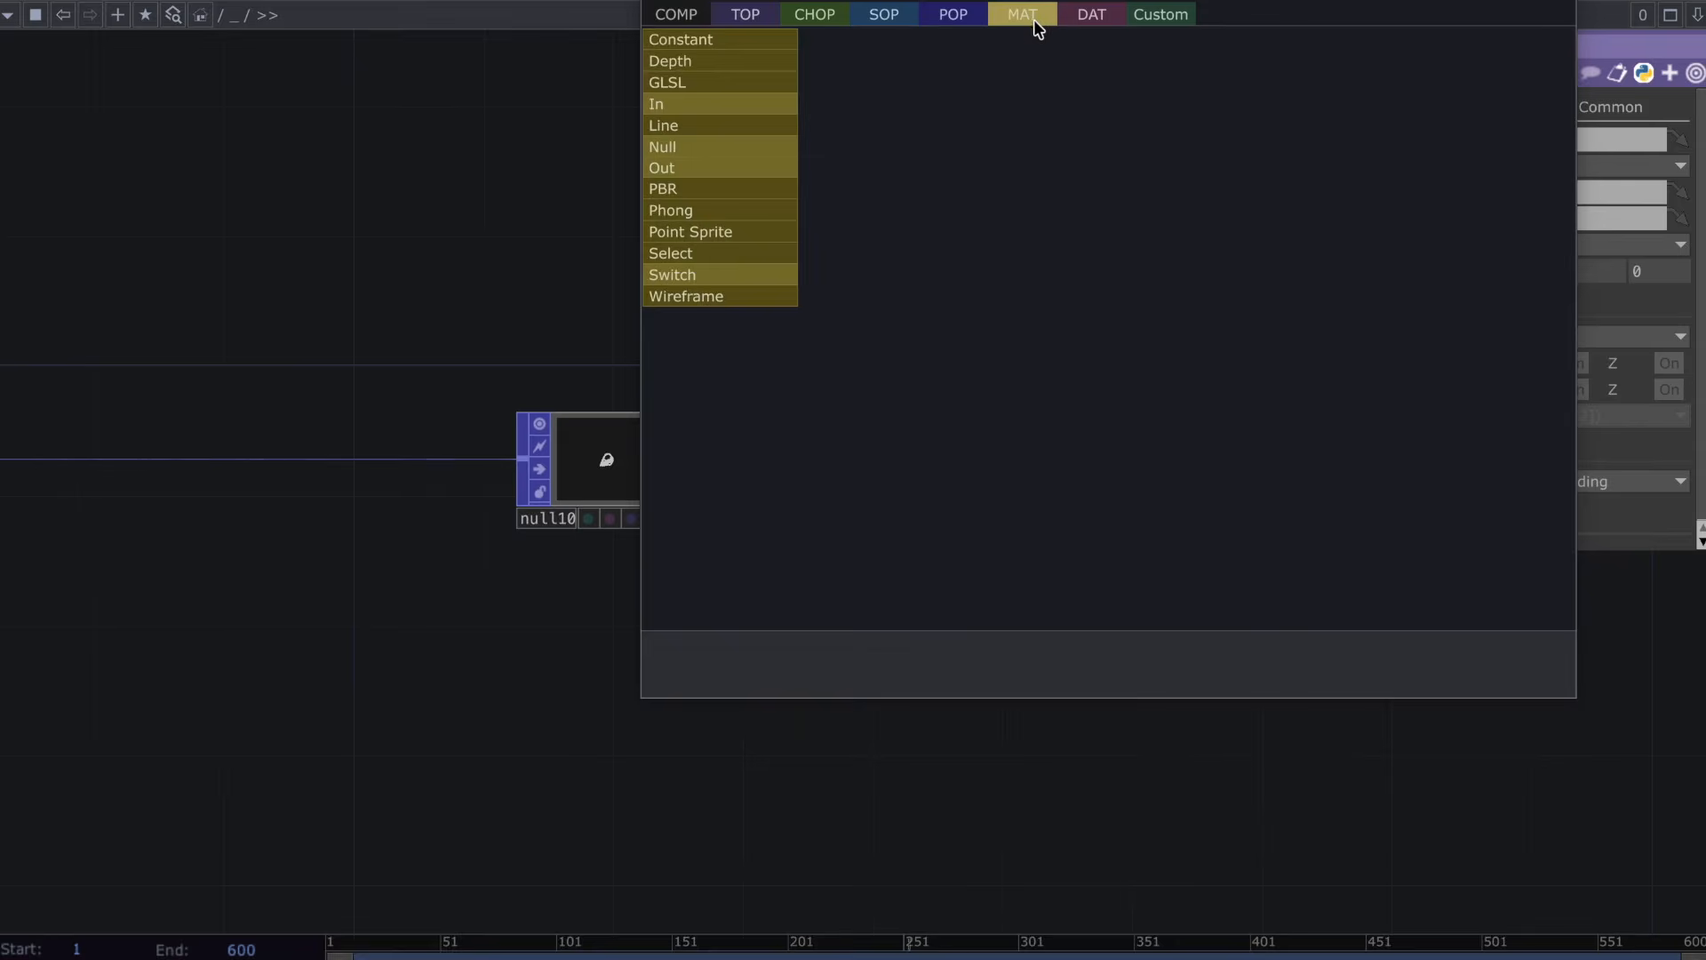
click(780, 40)
click(1122, 247)
drag(1121, 247, 924, 402)
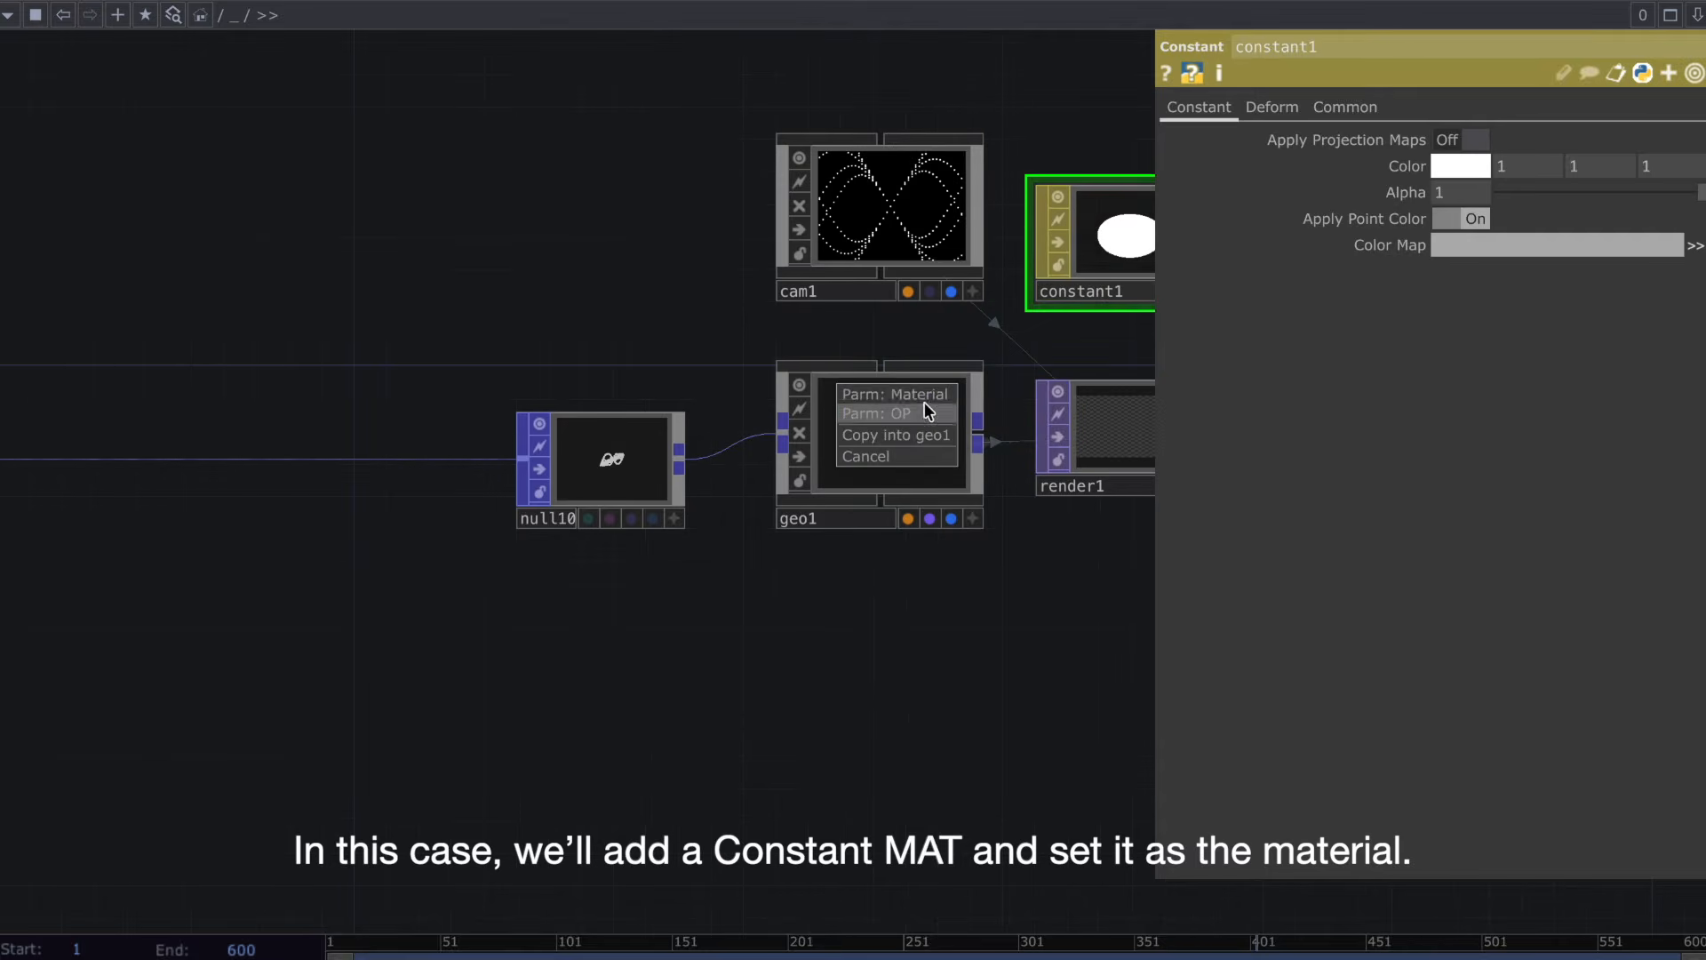
click(915, 395)
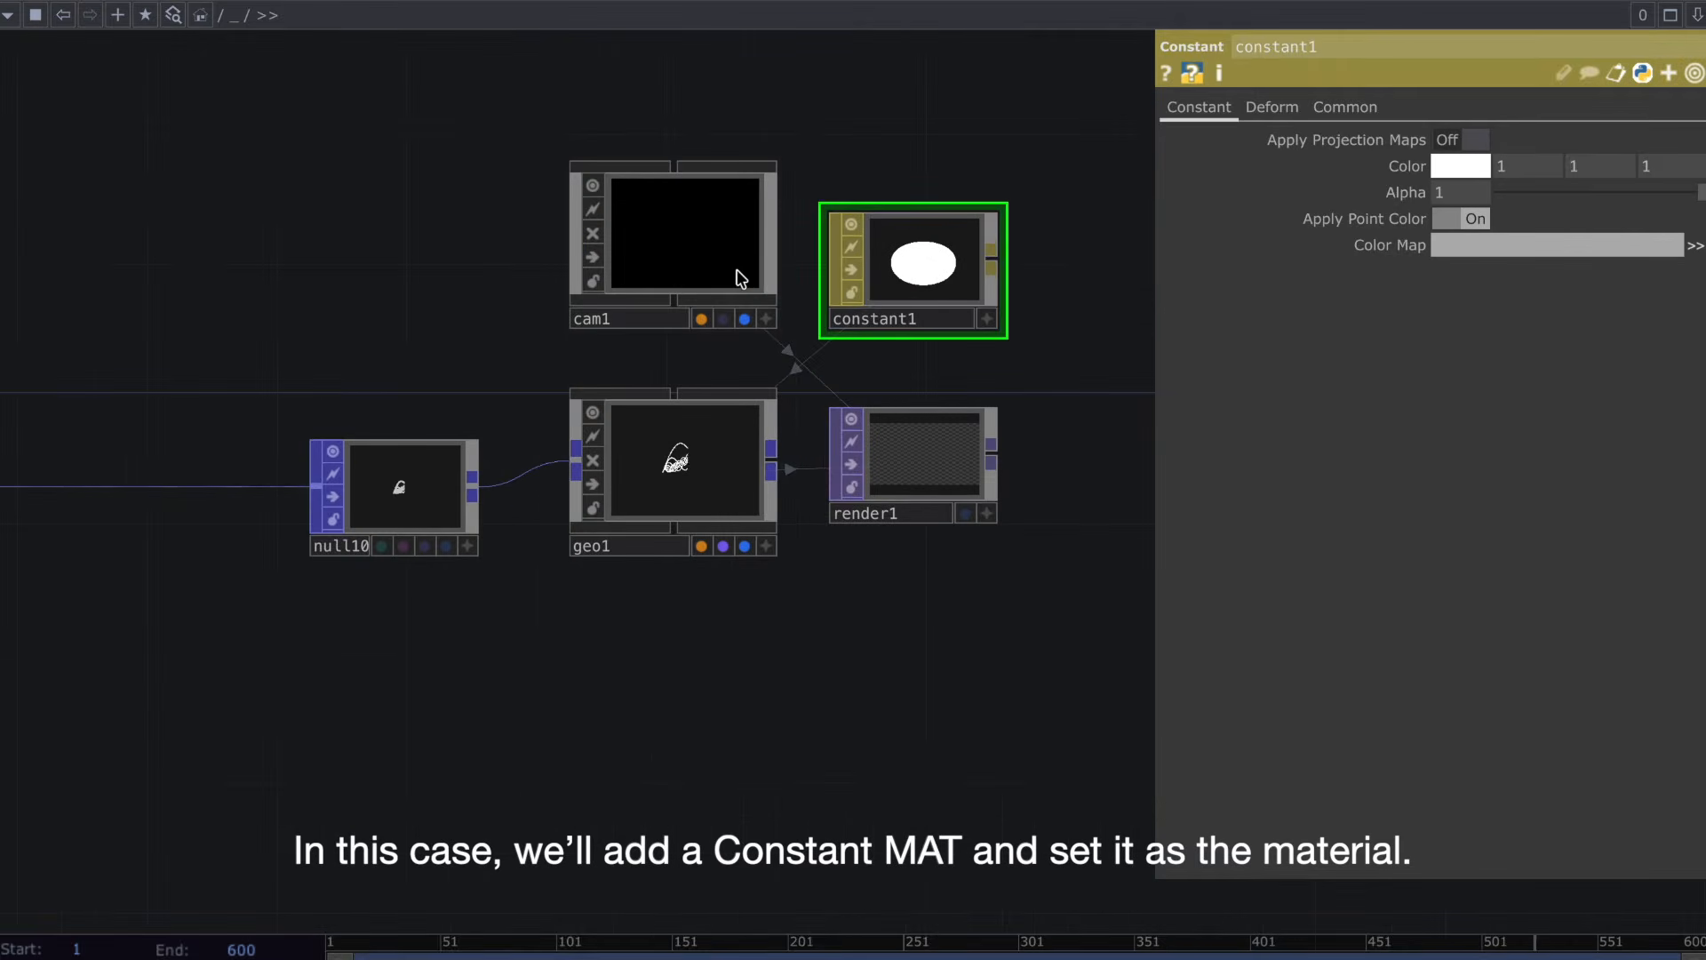
Set cam1's projection to Orthographic with an ortho width of 40.
click(741, 276)
click(1347, 107)
click(1485, 144)
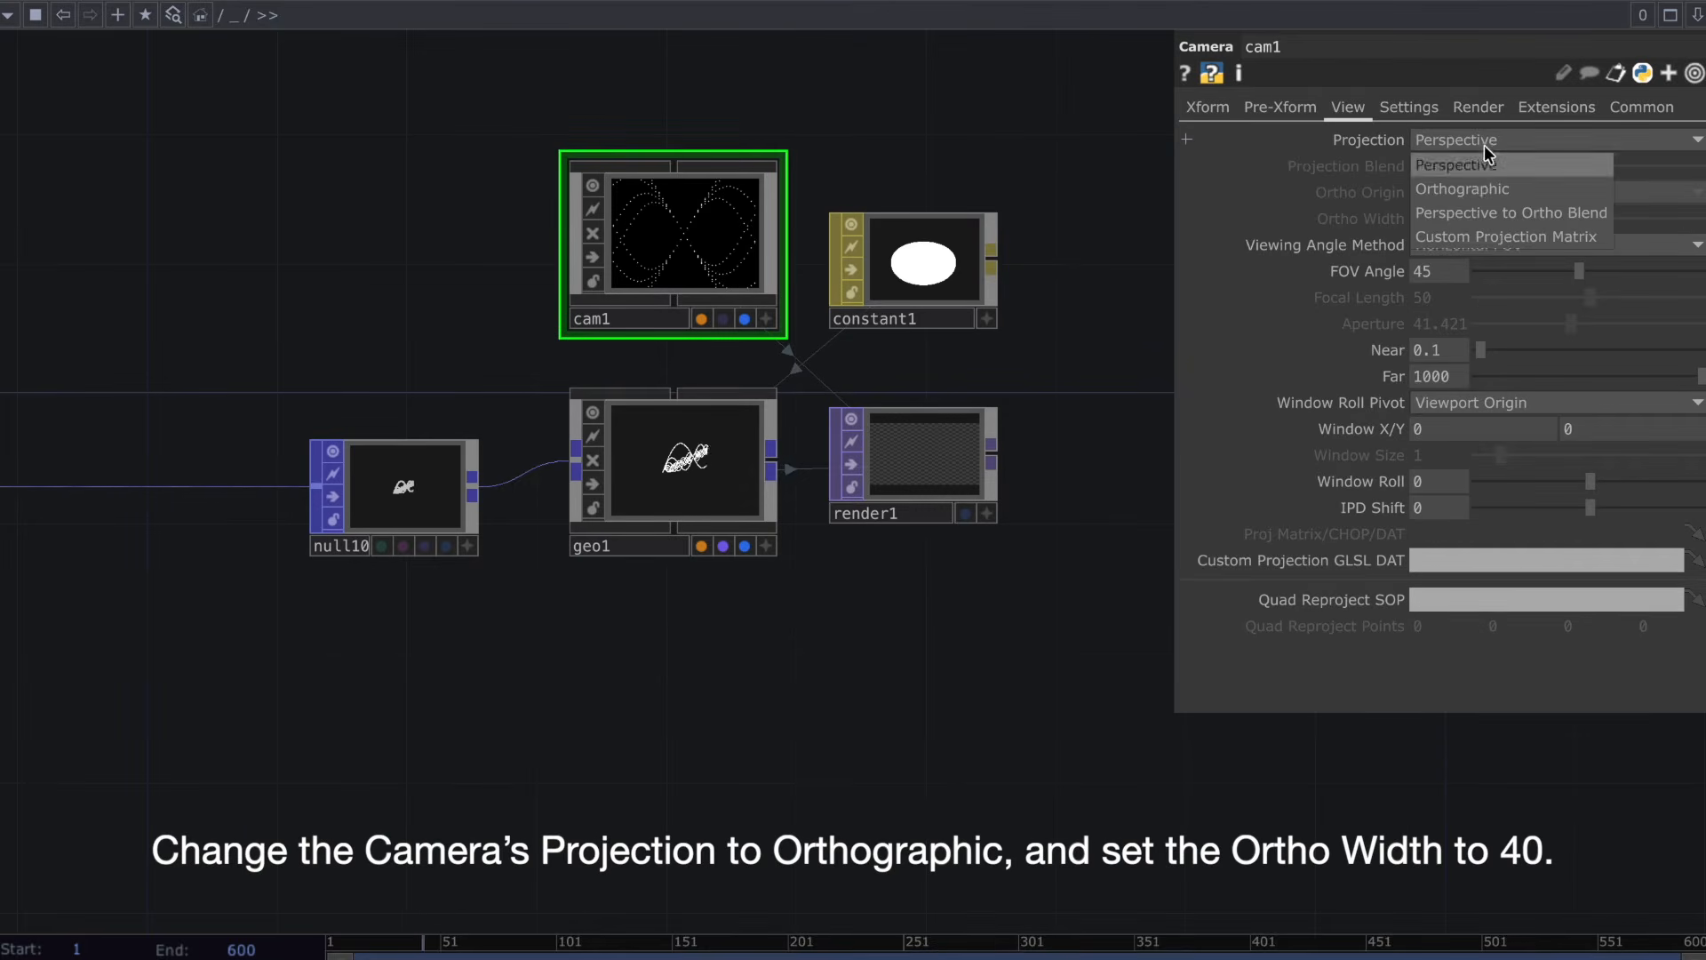
click(1473, 187)
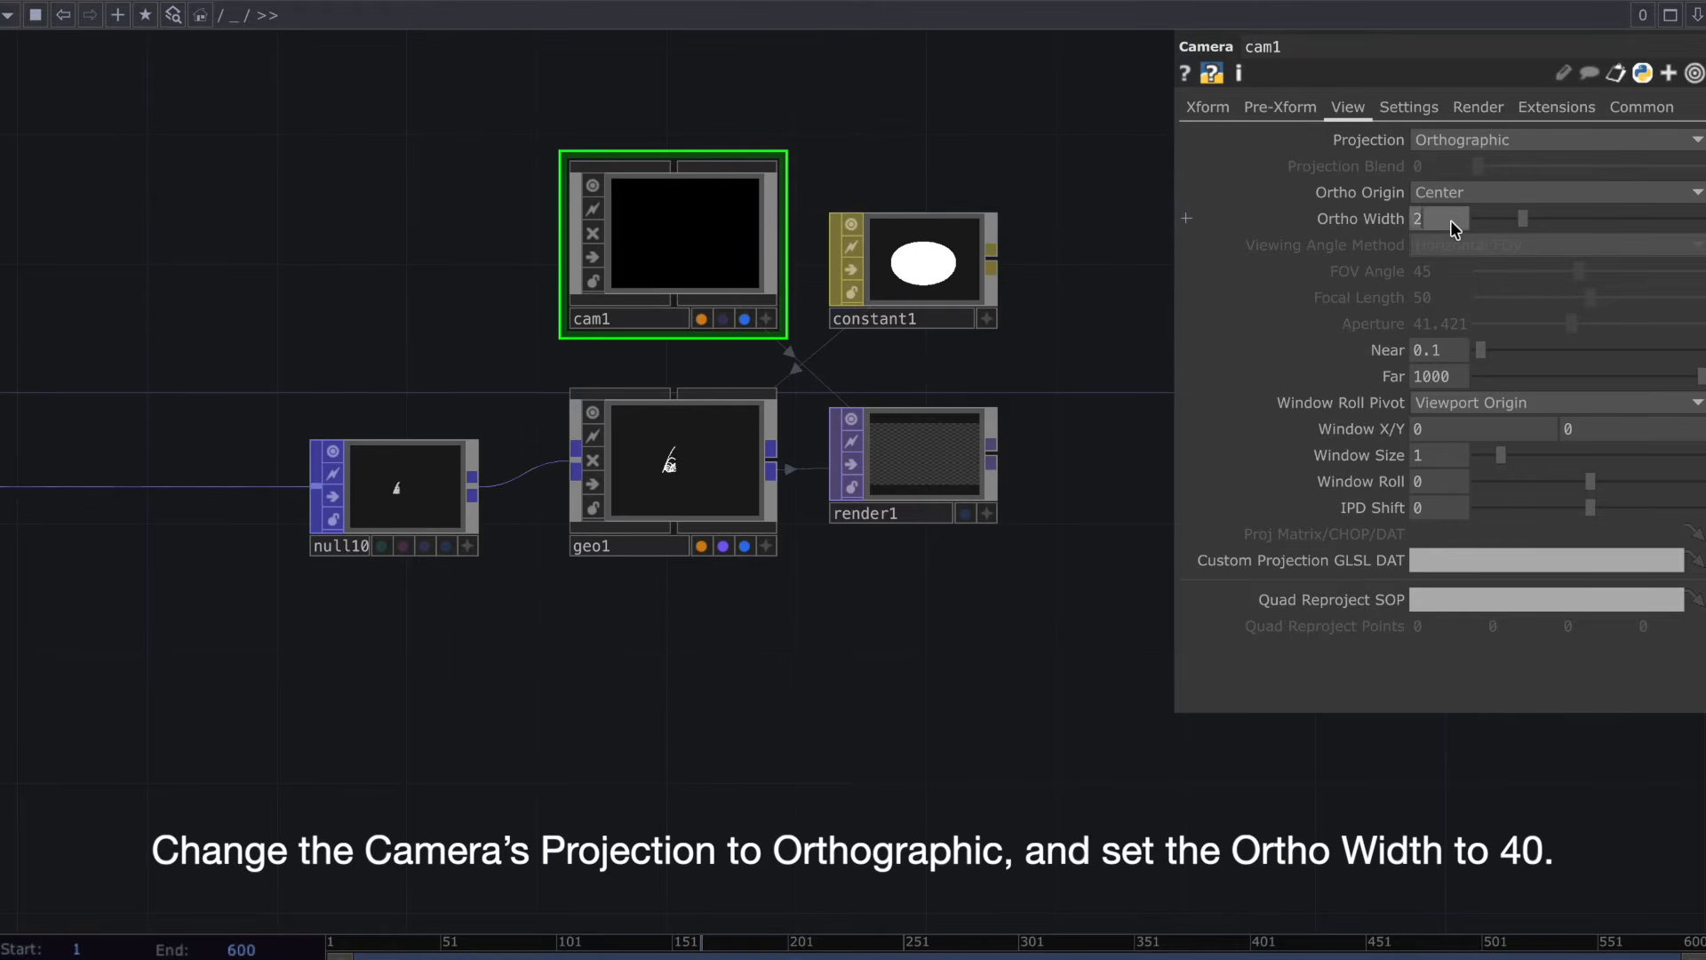
text(40)
key(Return)
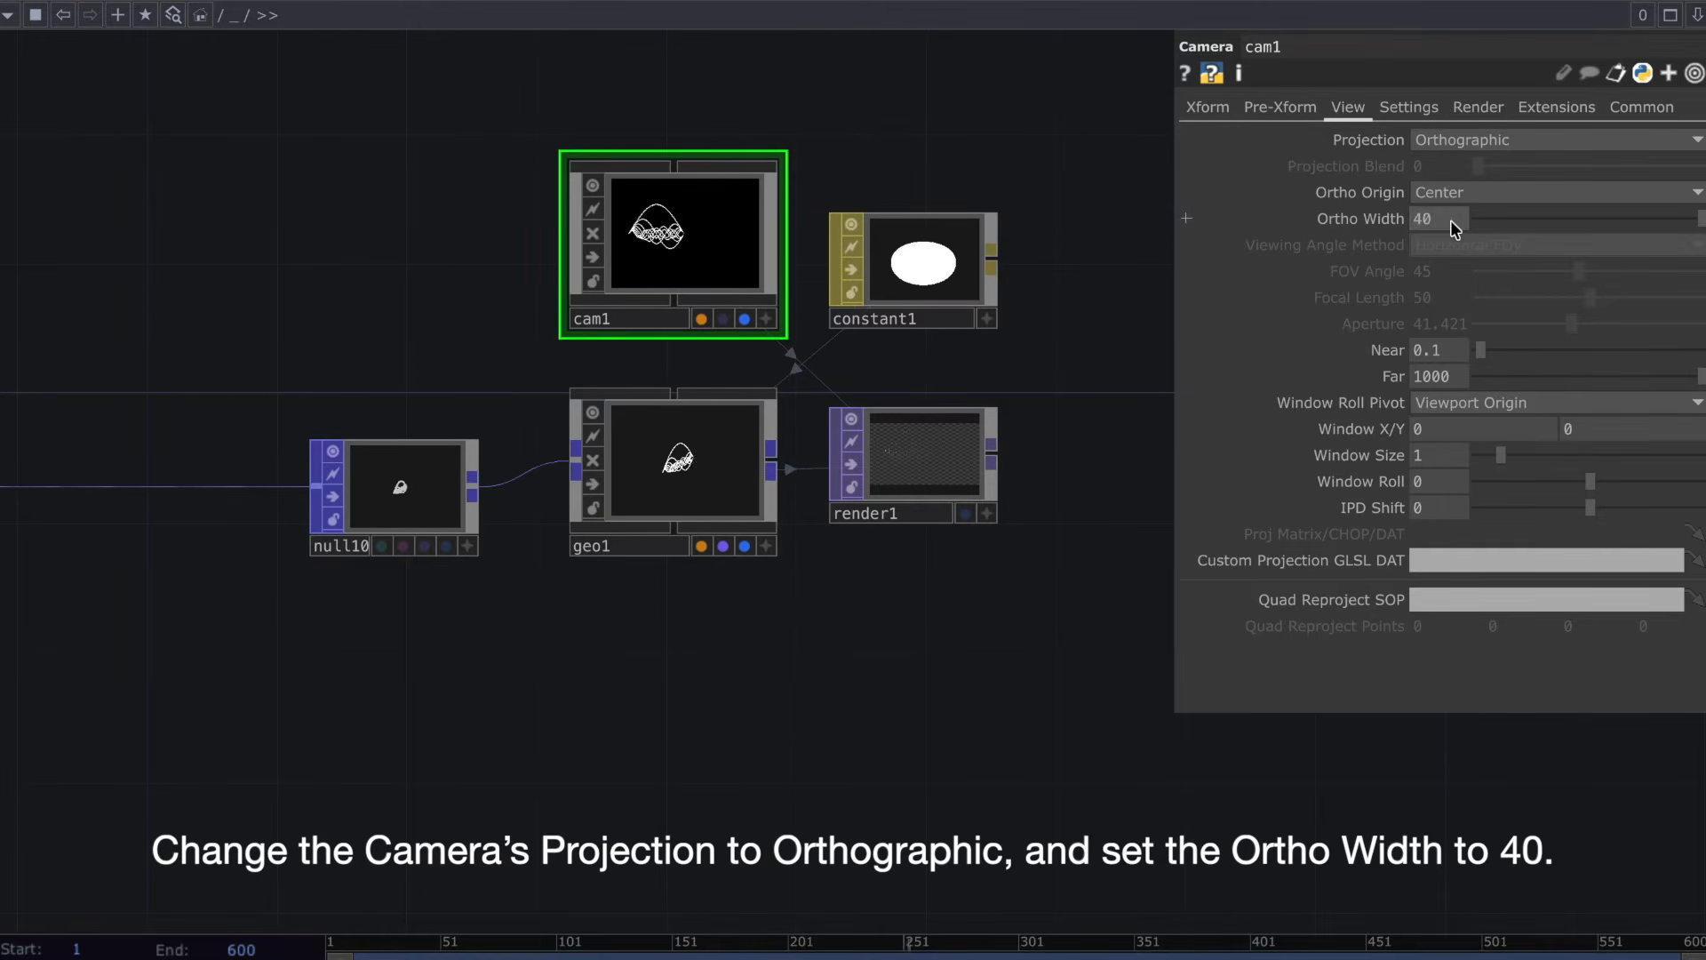
Open render1 in a small floating viewer above the network and set its background color alpha to 1.
right_click(939, 461)
click(962, 463)
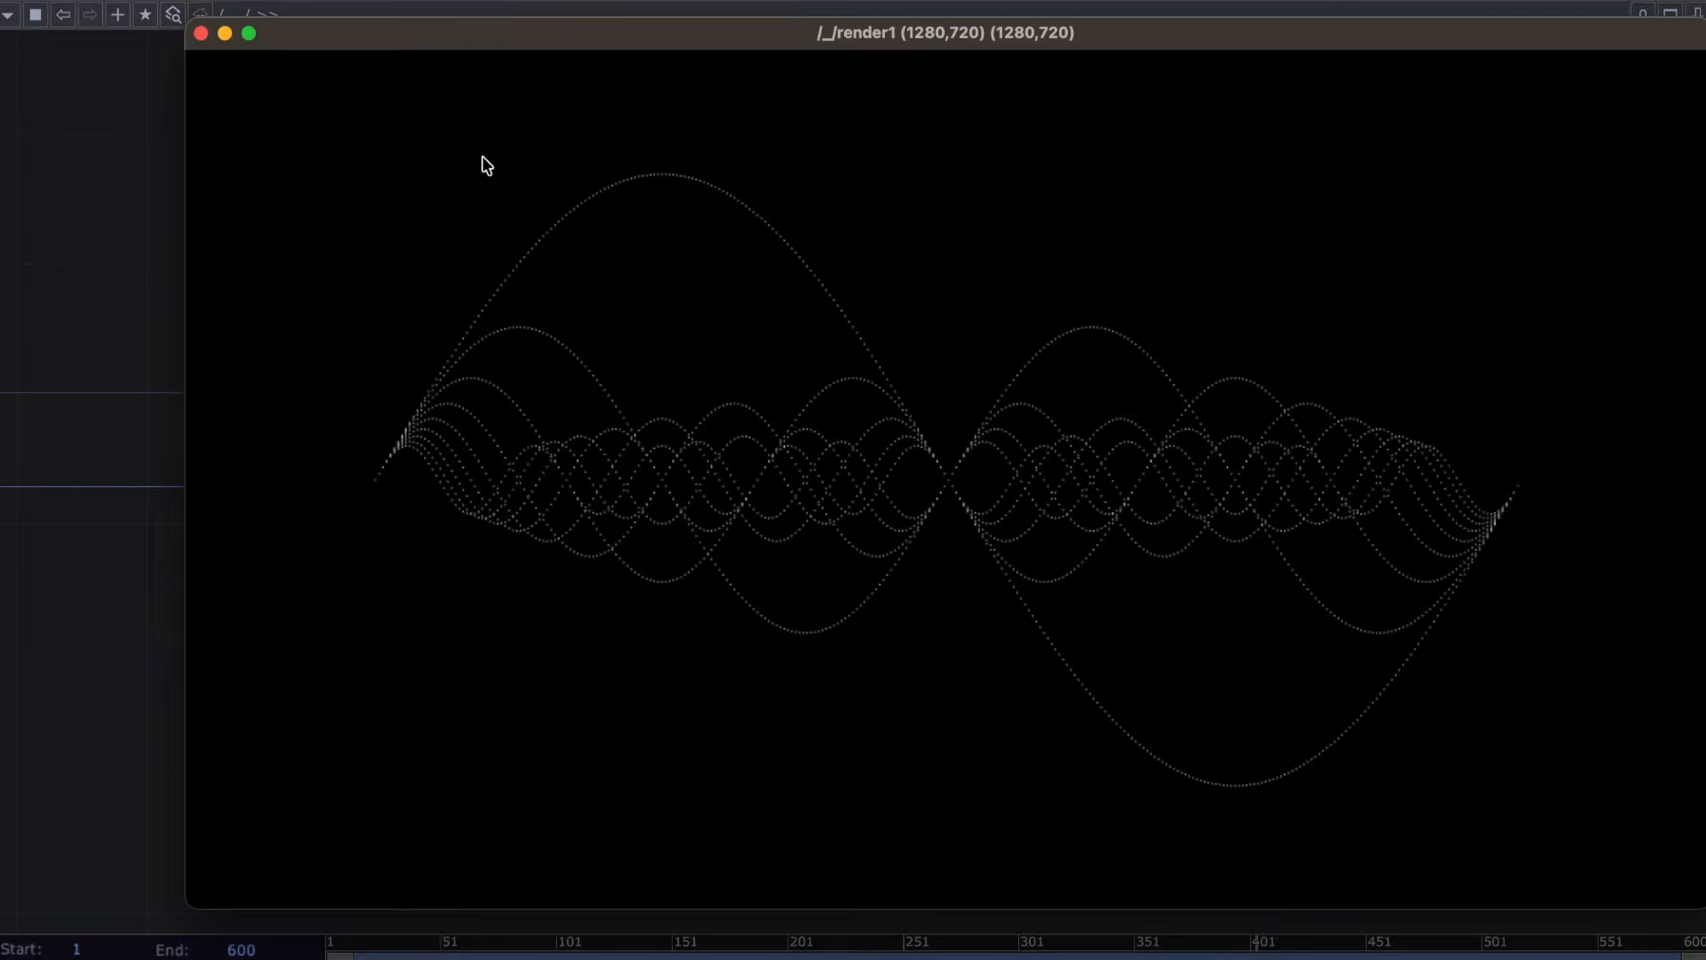
drag(183, 19, 913, 465)
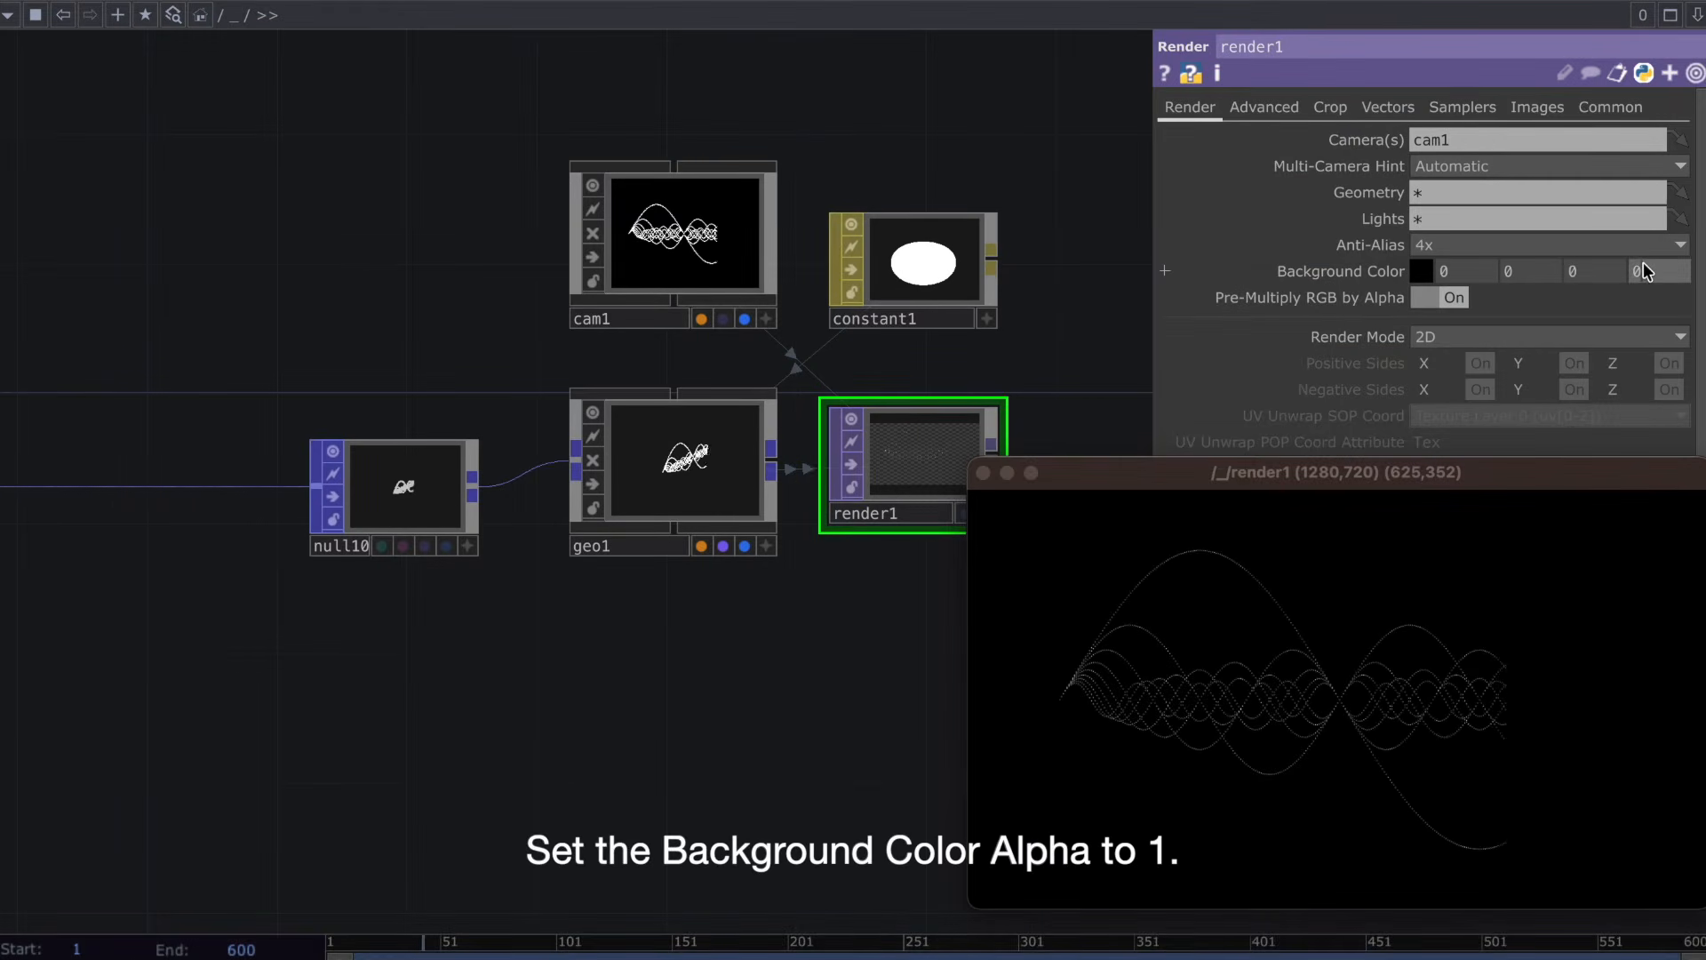
drag(1200, 471, 730, 105)
Add a Circle POP above merge2 and set its connectivity to Surface.
scroll(930, 690, down, 10)
drag(723, 739, 973, 762)
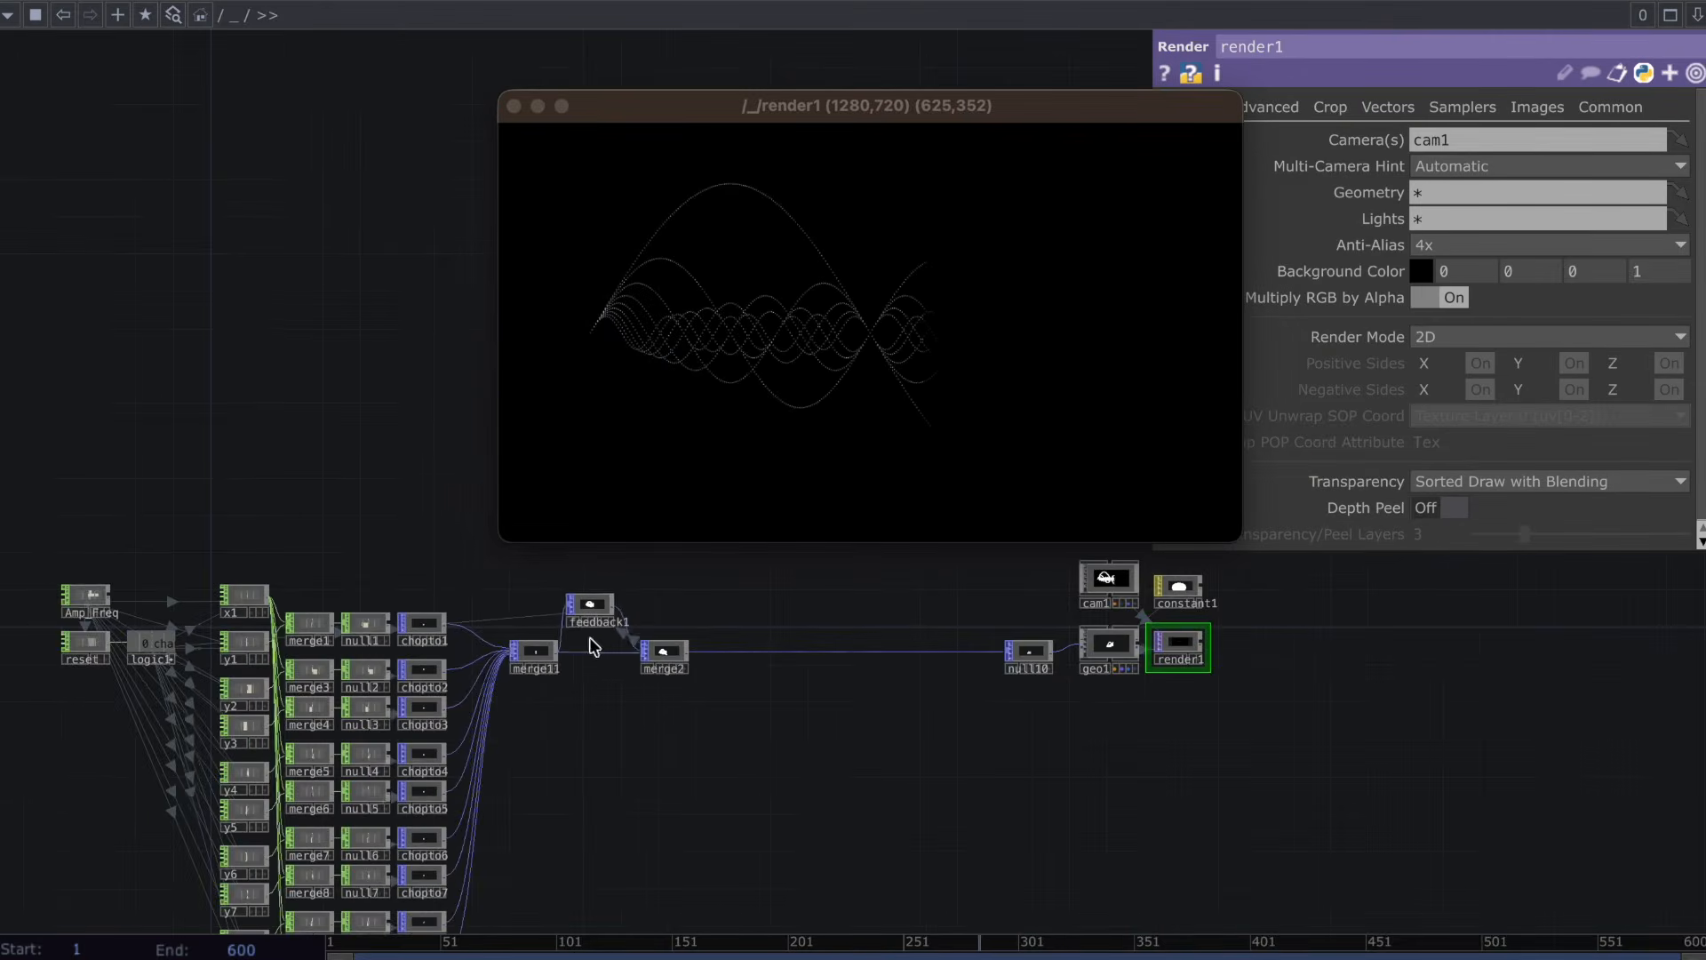
scroll(586, 635, up, 3)
scroll(613, 629, up, 2)
key(Tab)
text(c)
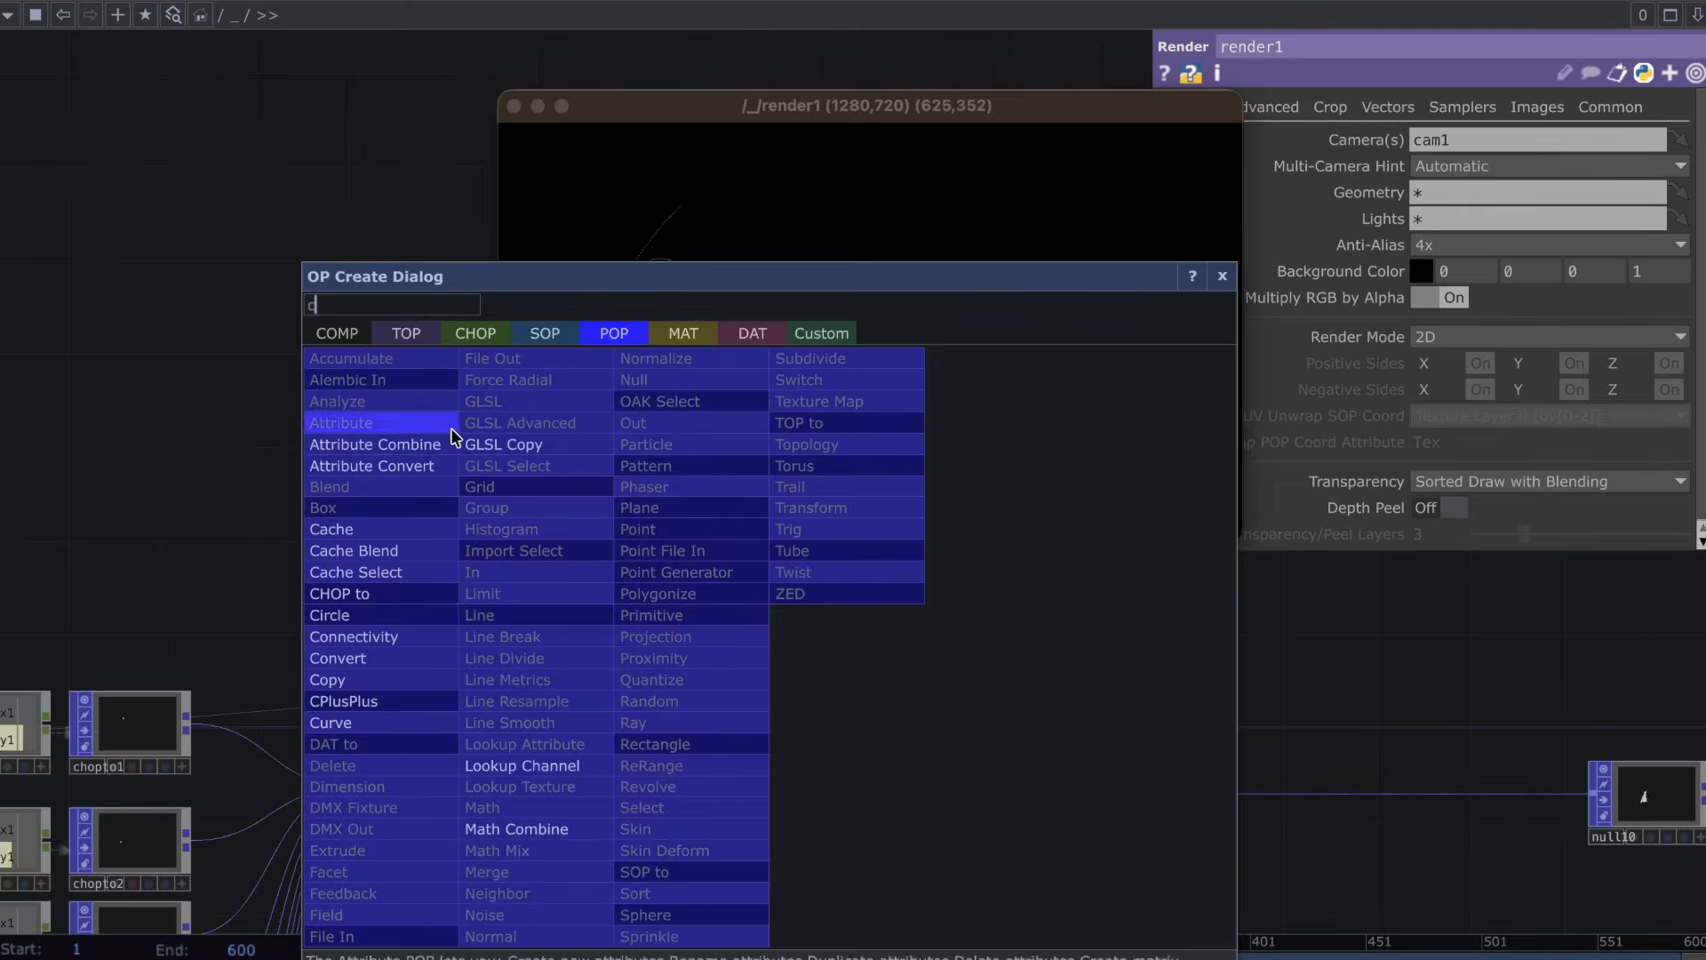
click(441, 615)
click(744, 696)
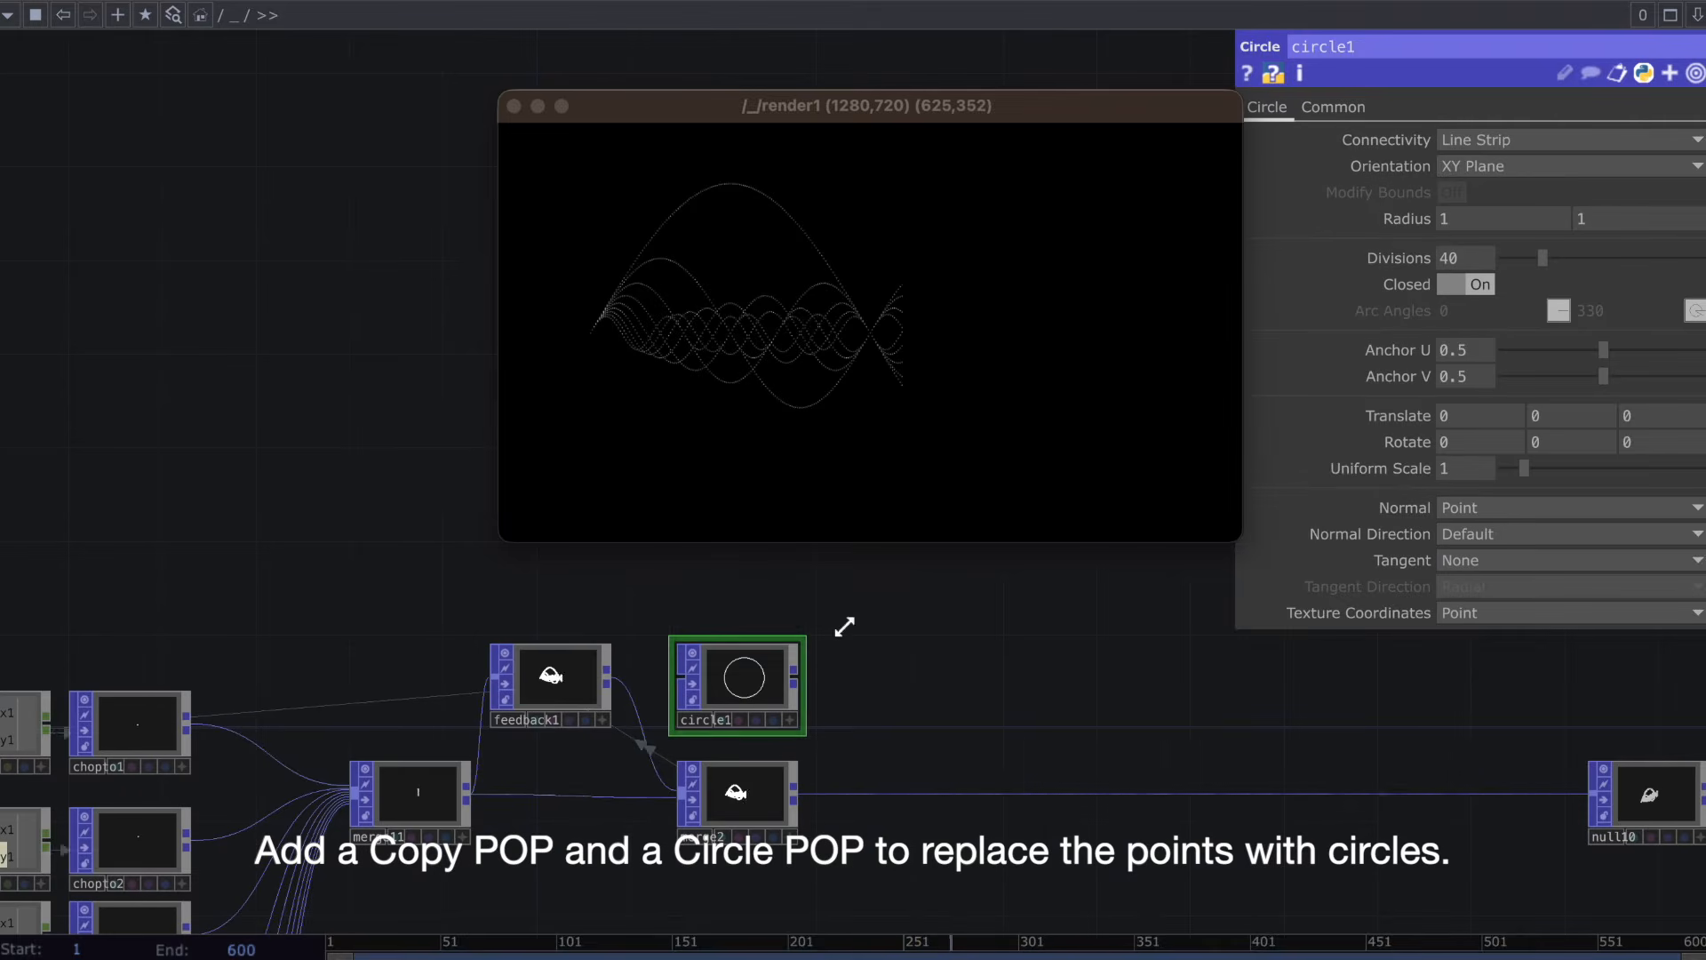
click(1566, 166)
click(1566, 140)
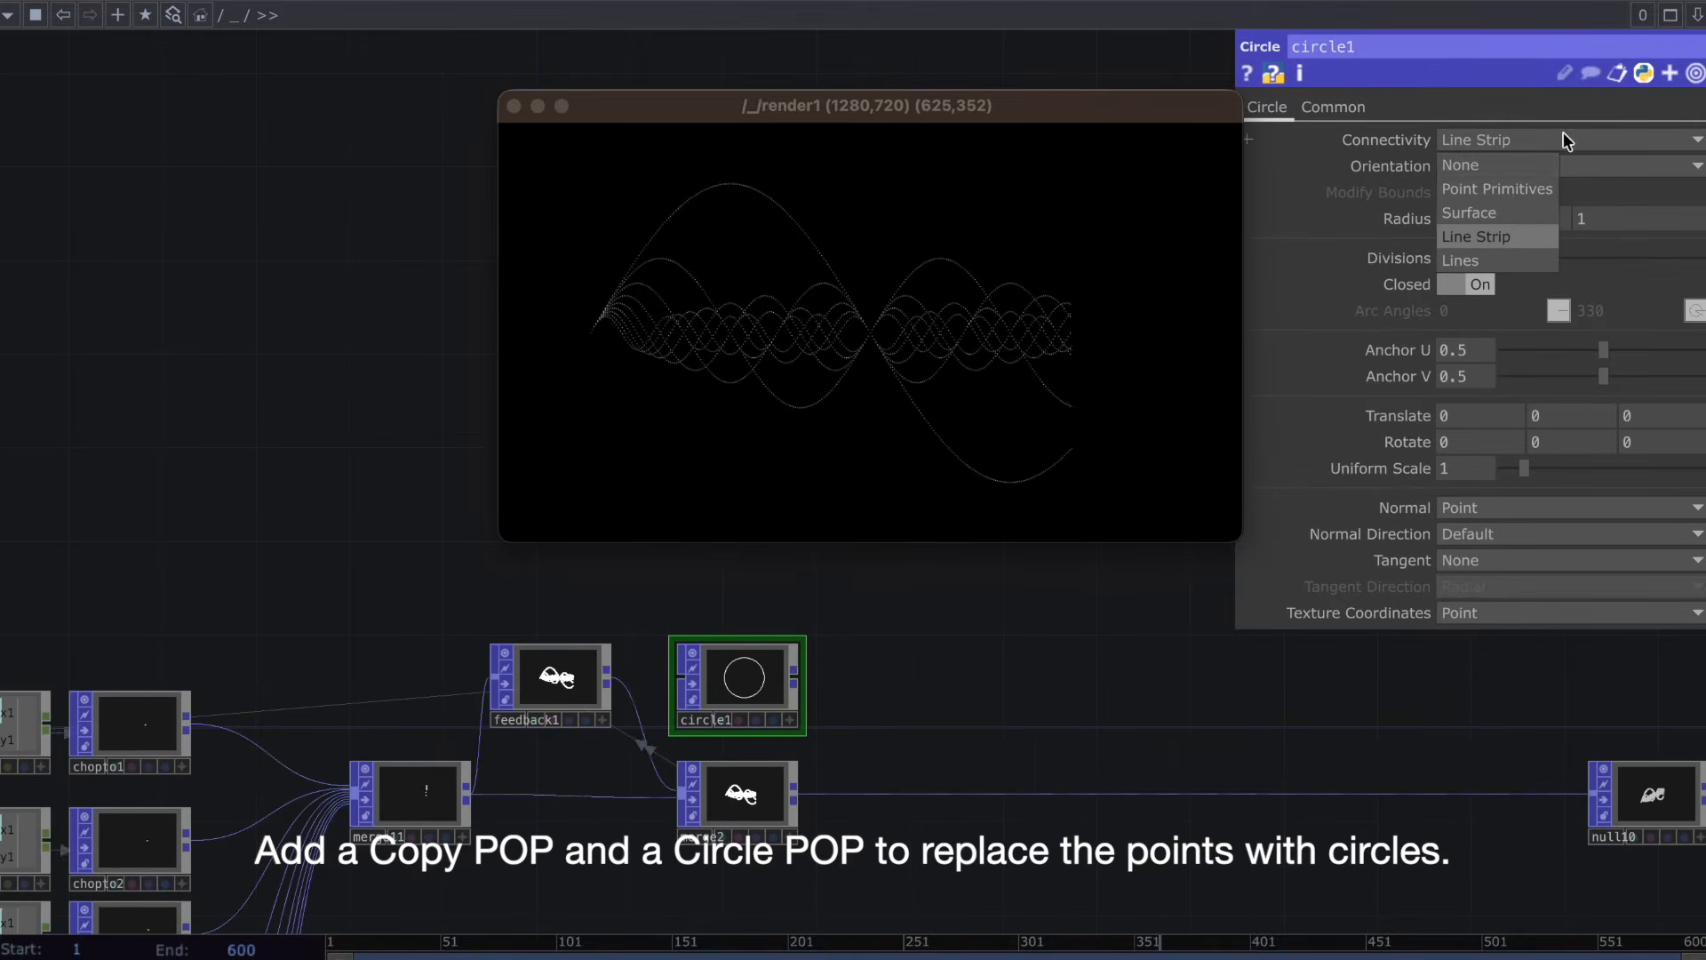
click(1478, 213)
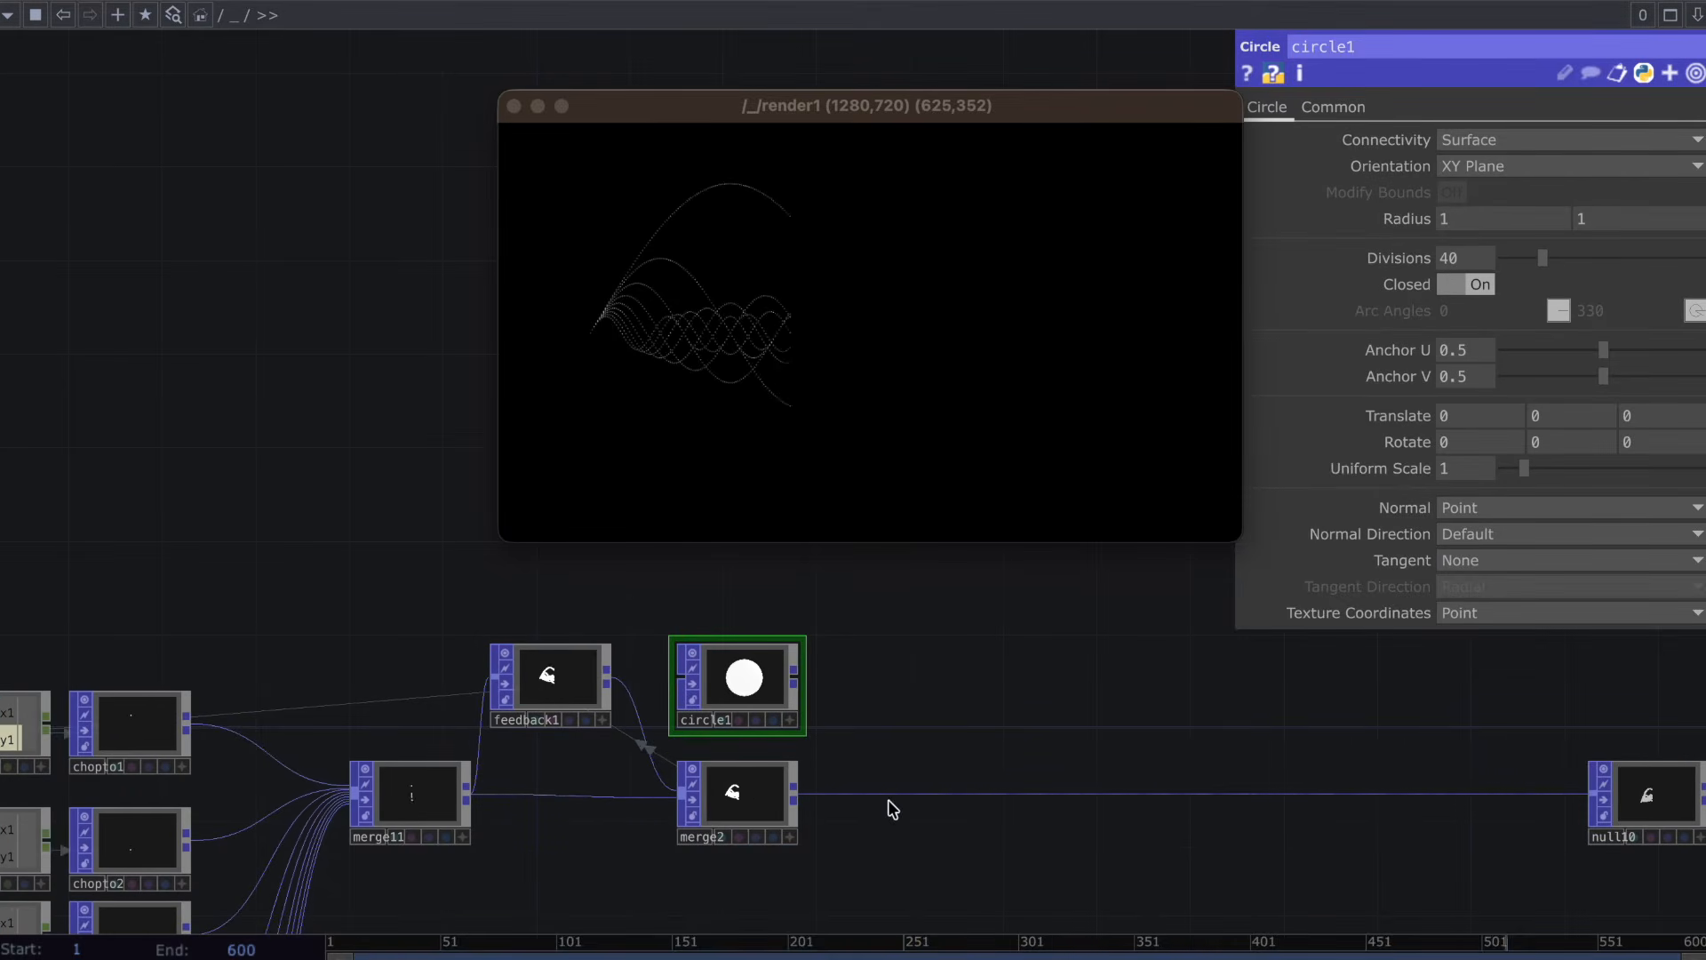
Add a Copy POP fed by circle1 and insert it between merge2 and null10, using merge2's points as the template.
drag(800, 682, 908, 769)
text(copy)
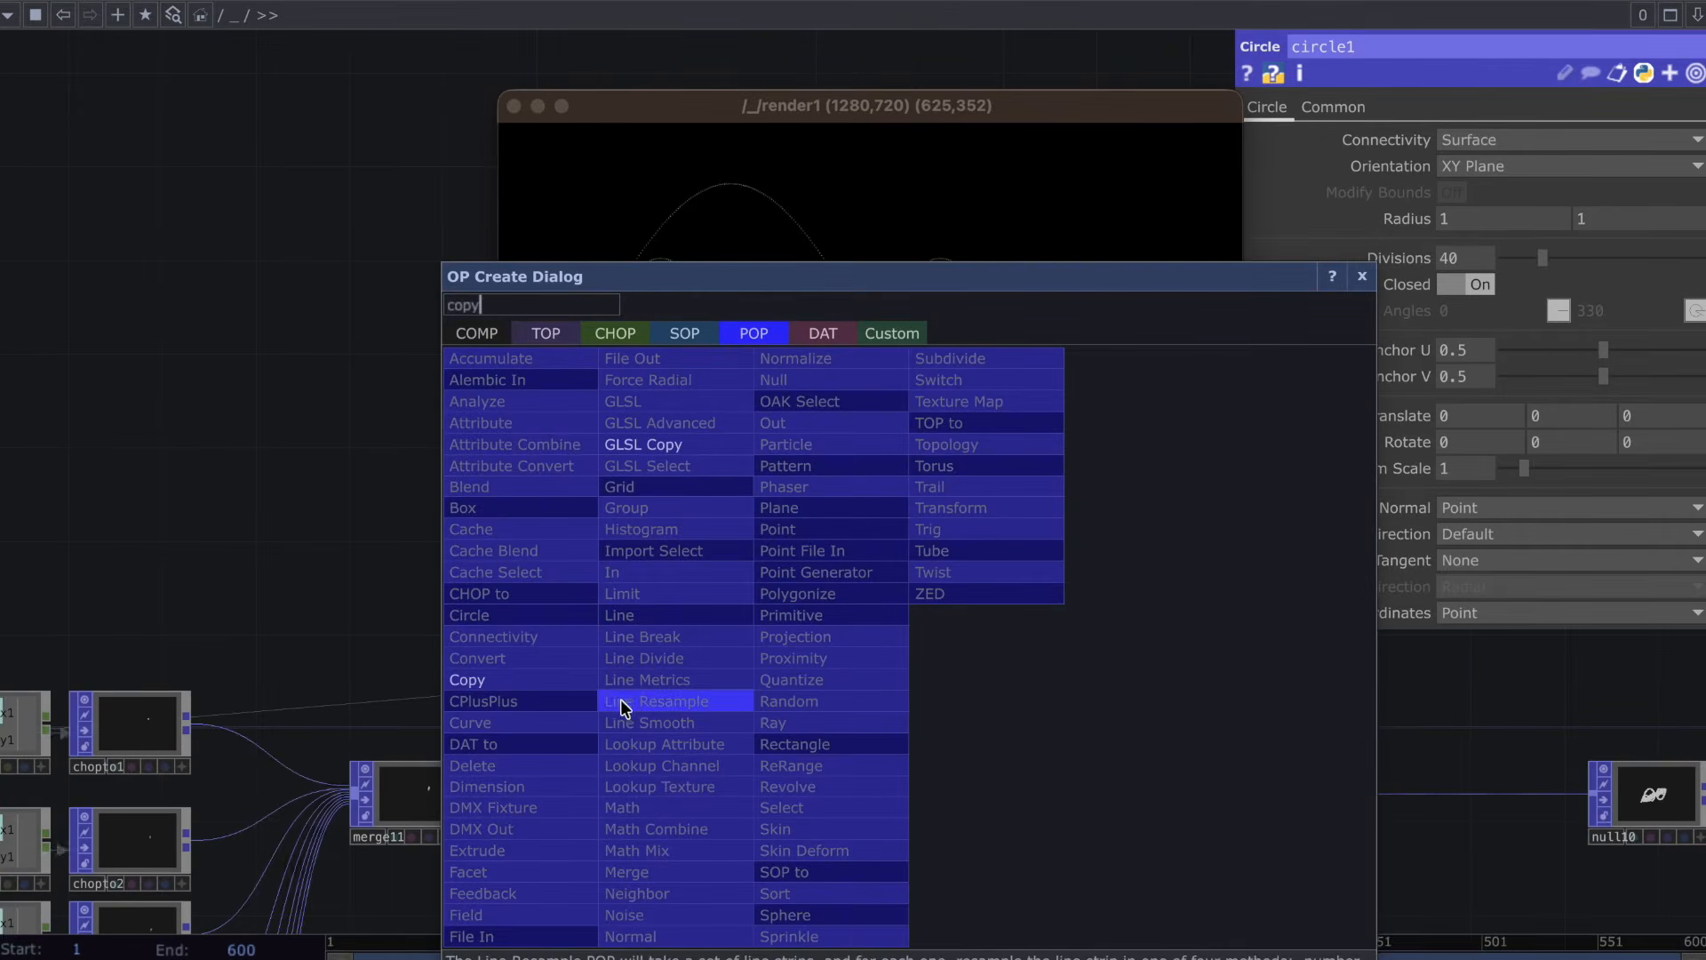
click(483, 681)
click(947, 778)
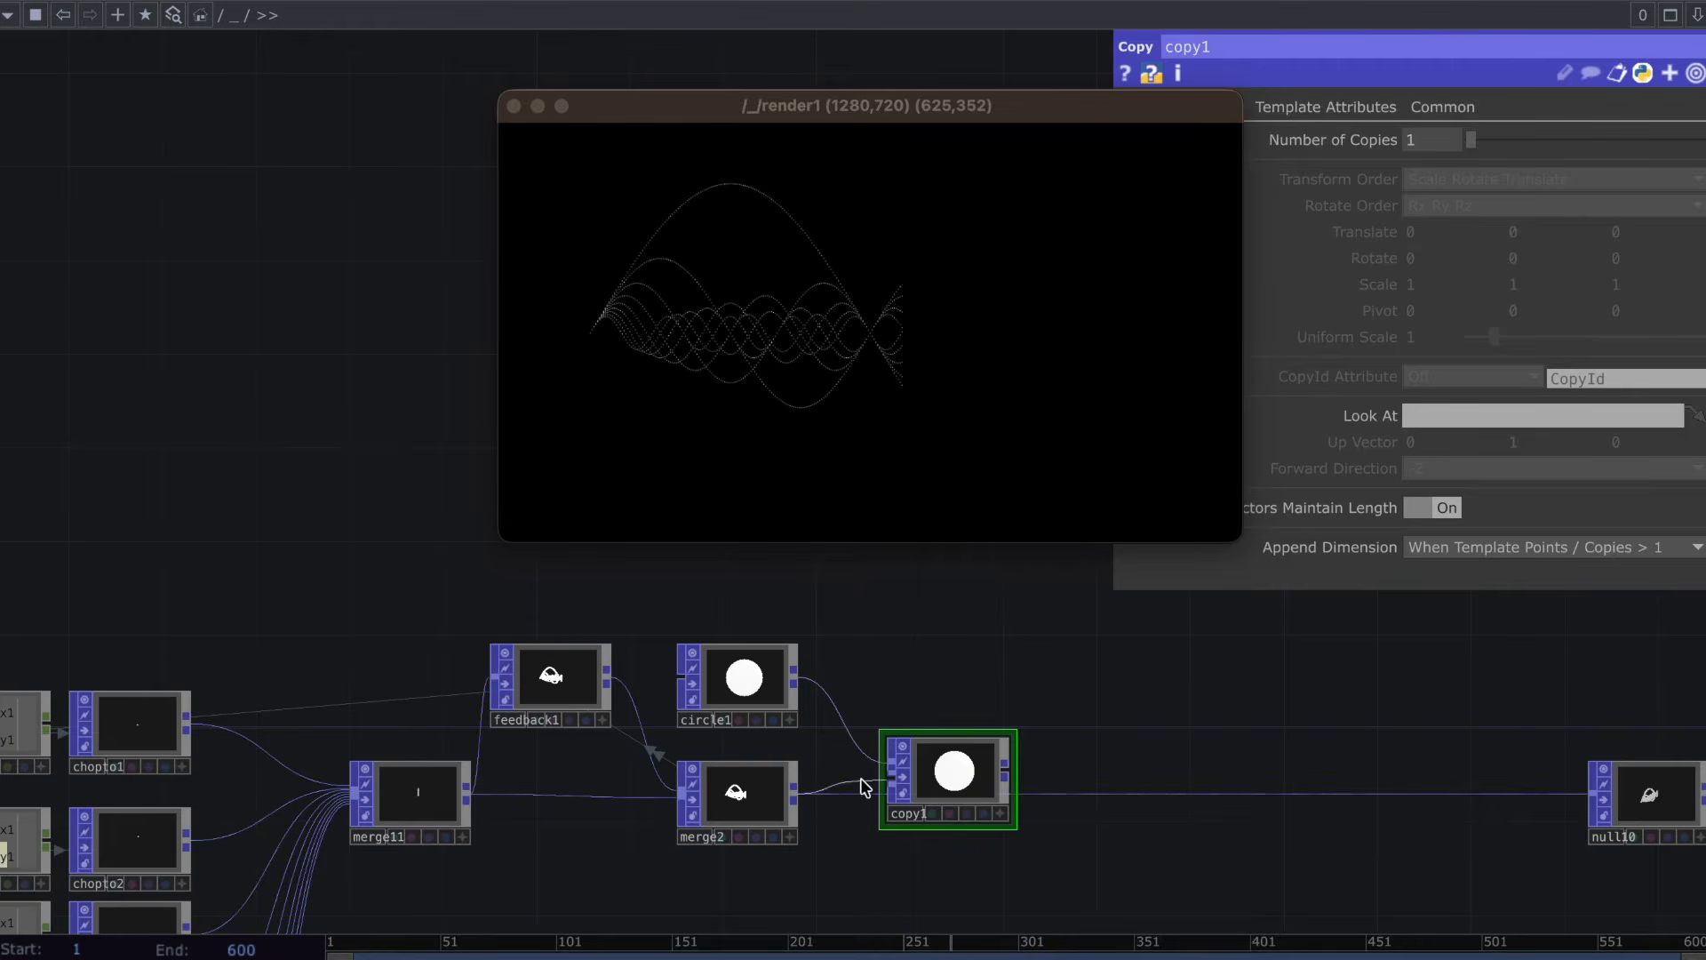
drag(861, 780, 894, 824)
Set circle1's uniform scale to 0.05.
click(729, 675)
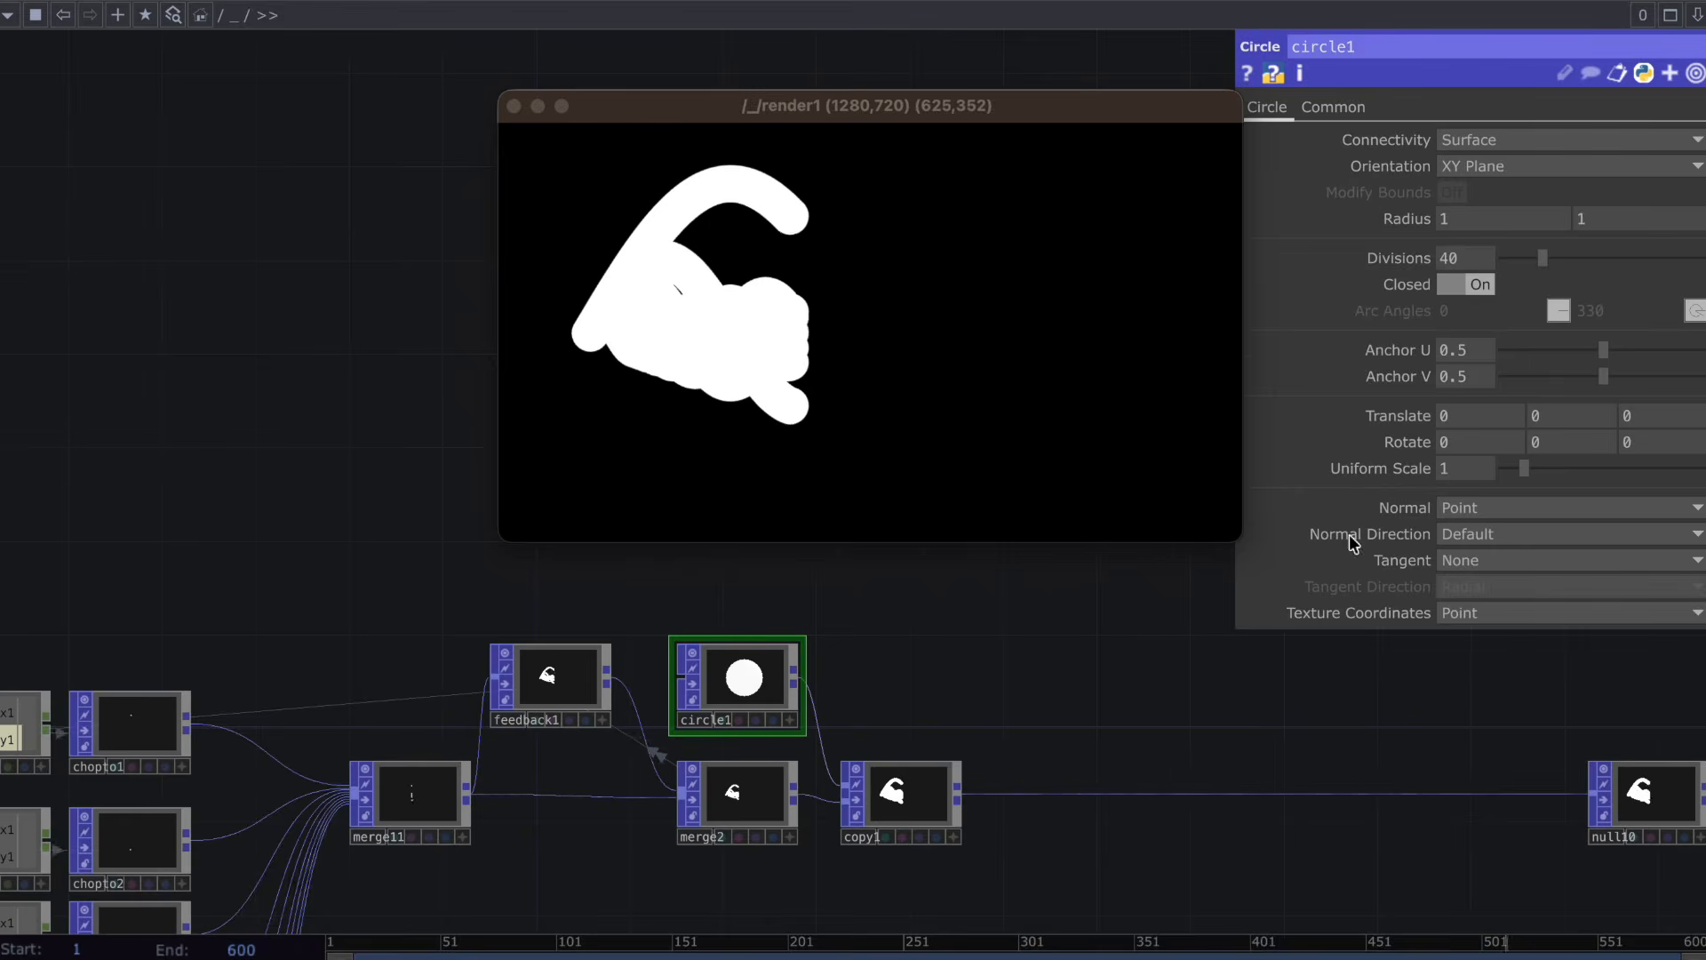
click(1481, 458)
text(0.05)
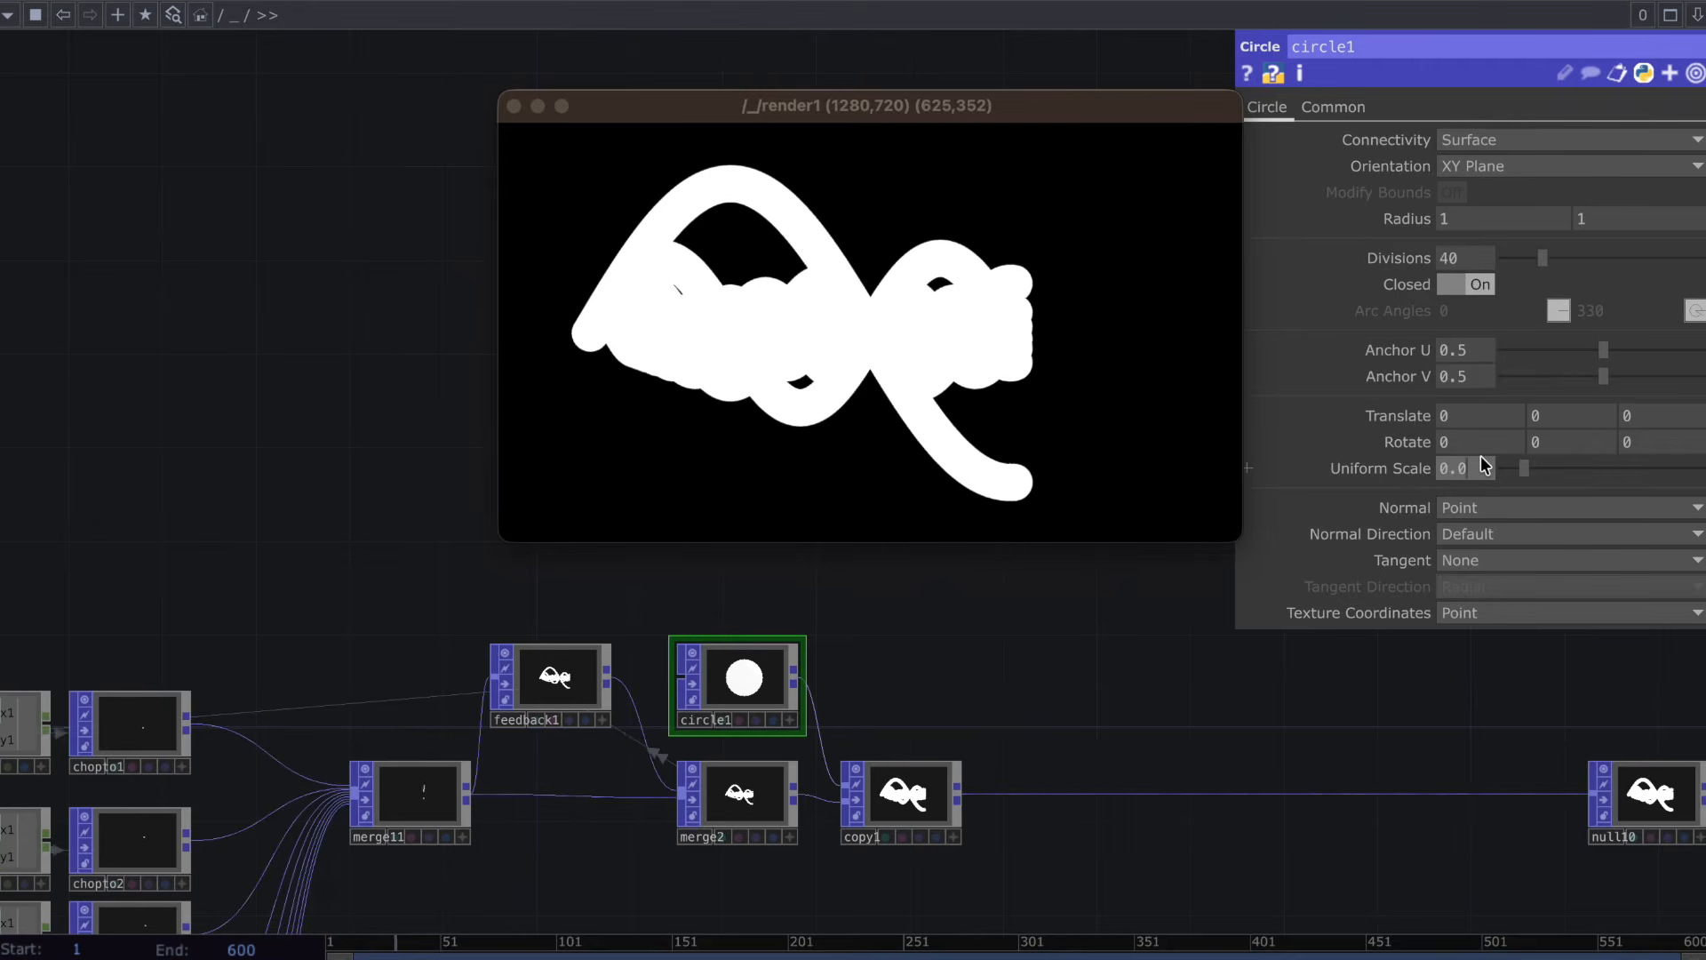
key(Return)
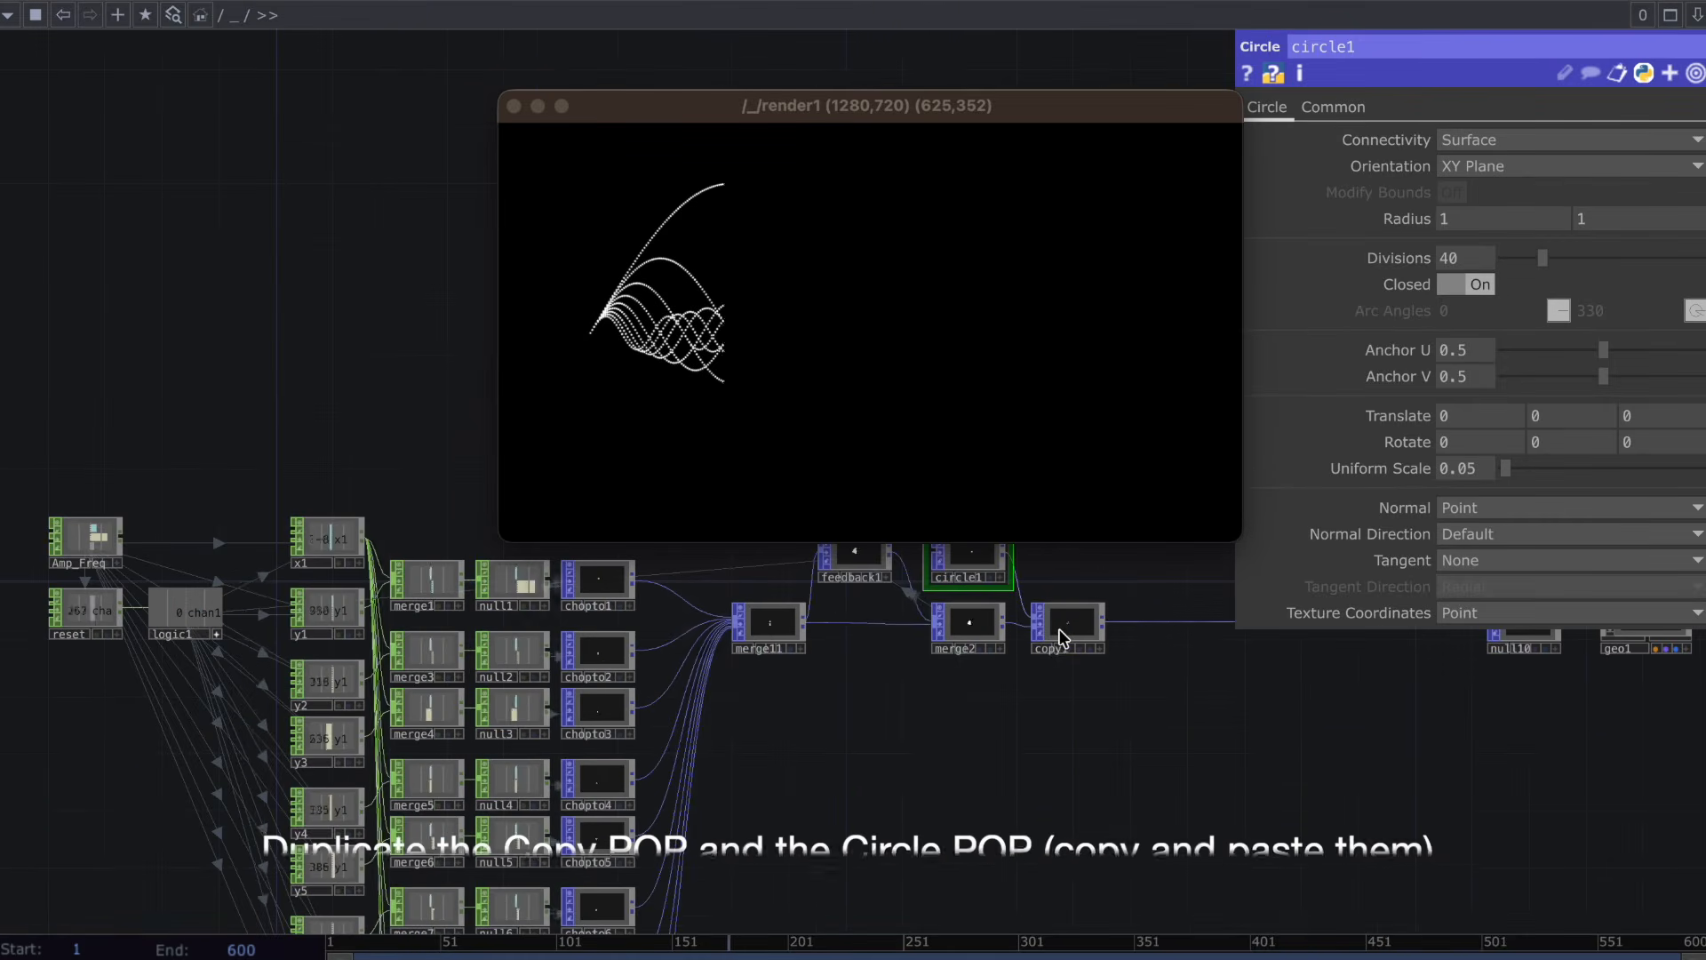
Duplicate circle1 and copy1 below the originals, and connect merge11 to the template input of the duplicated Copy POP.
ctrl+click(1064, 632)
key(ctrl+c)
key(ctrl+v)
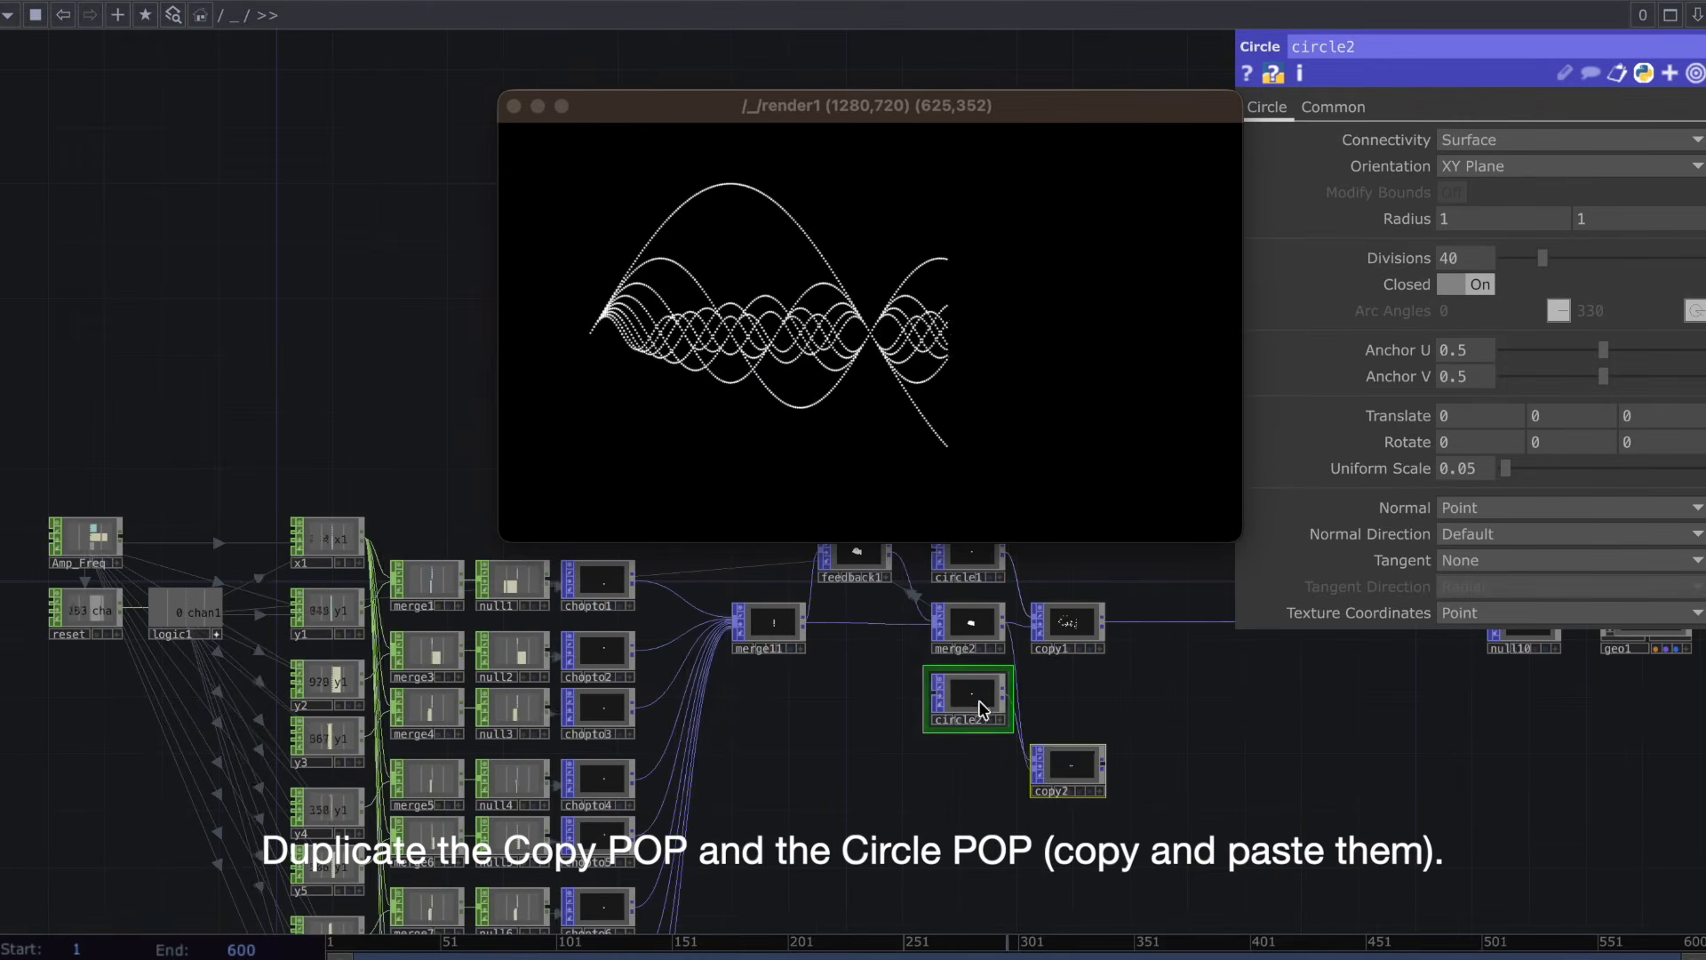
drag(805, 622, 1004, 747)
scroll(1004, 746, up, 5)
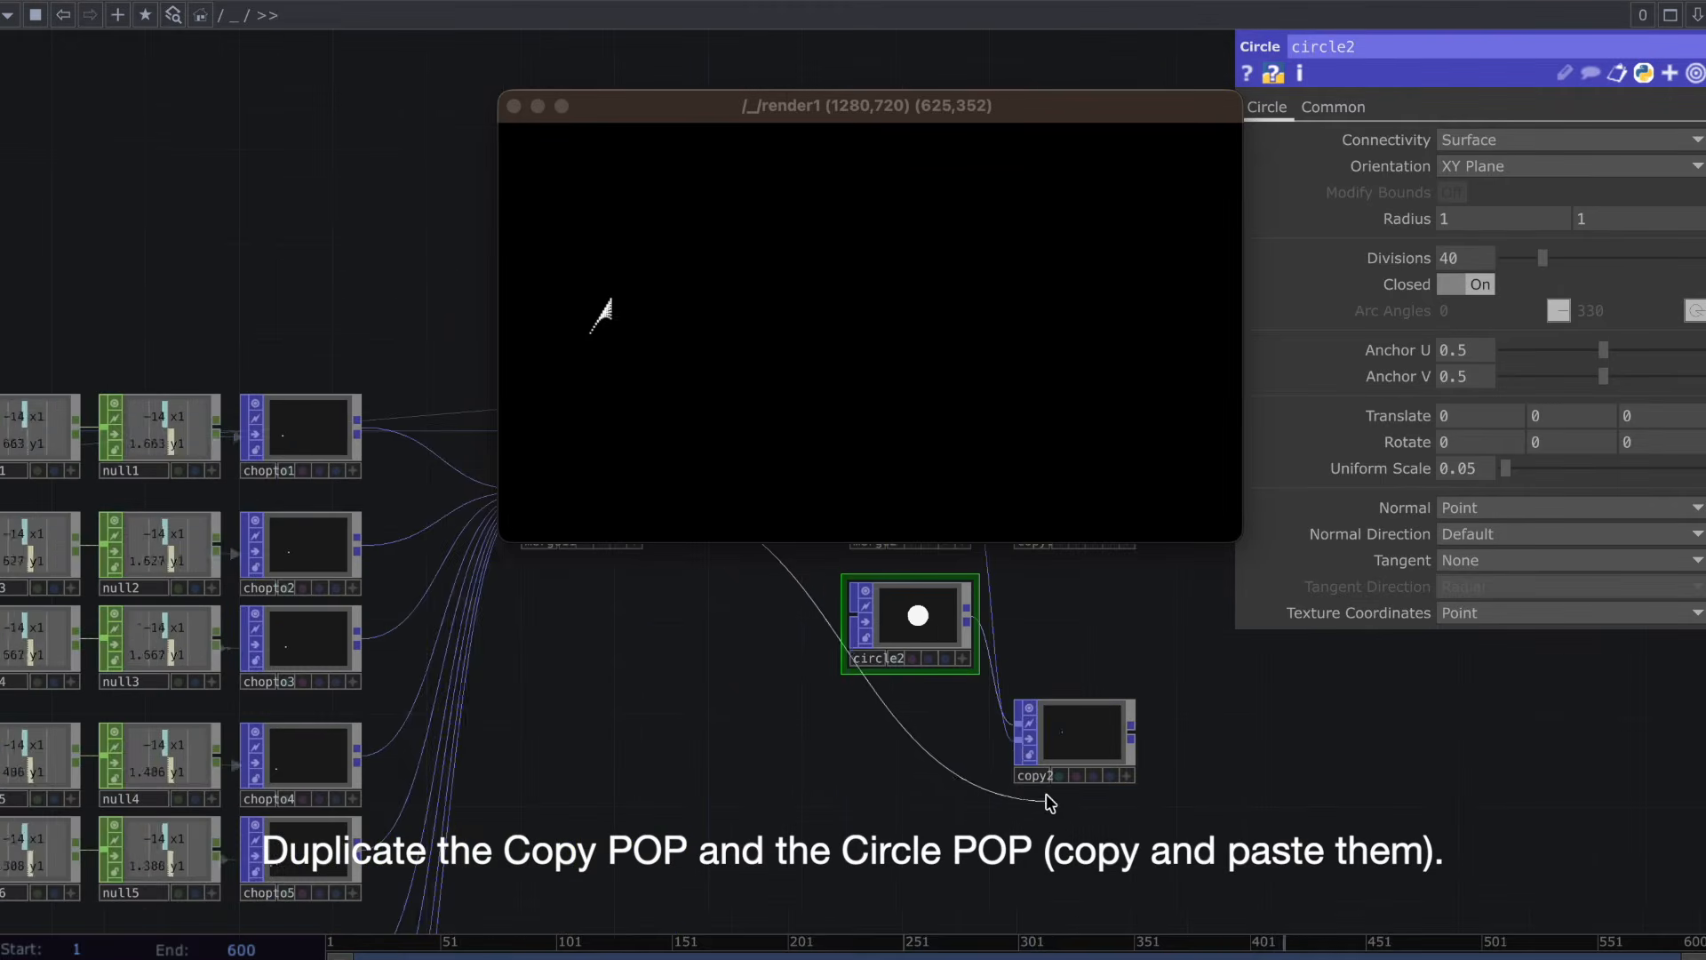
click(1021, 740)
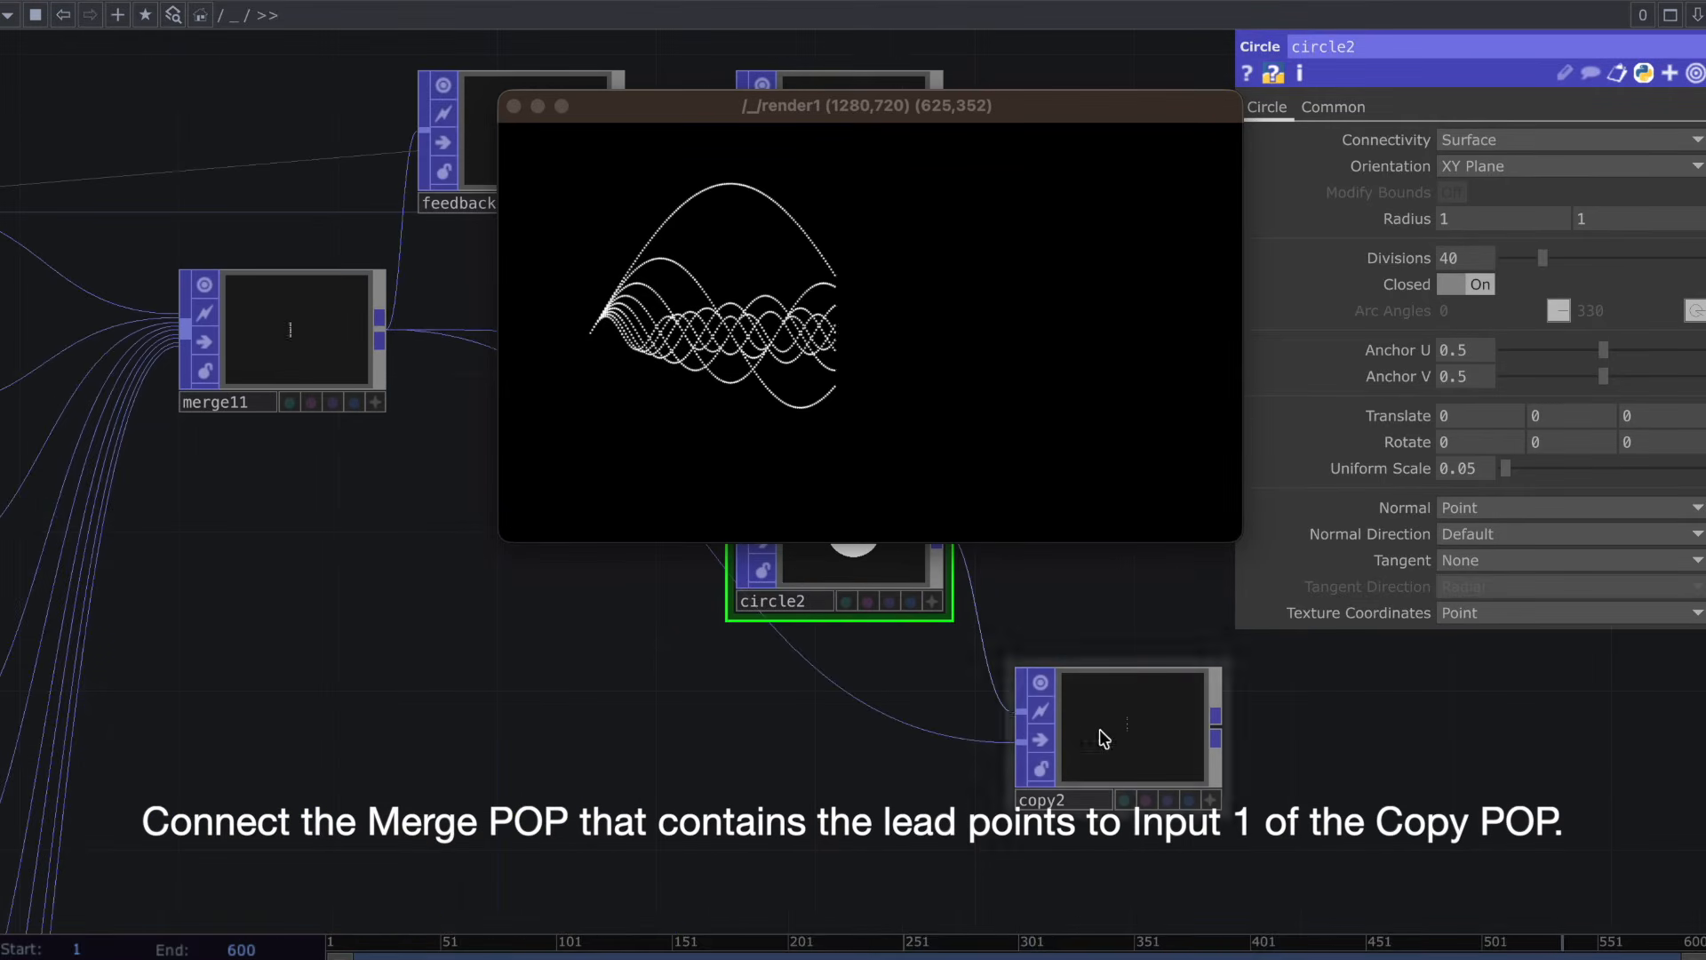
Insert a Merge POP between copy1 and null10 and connect copy2 to it as a second input.
scroll(1182, 710, down, 5)
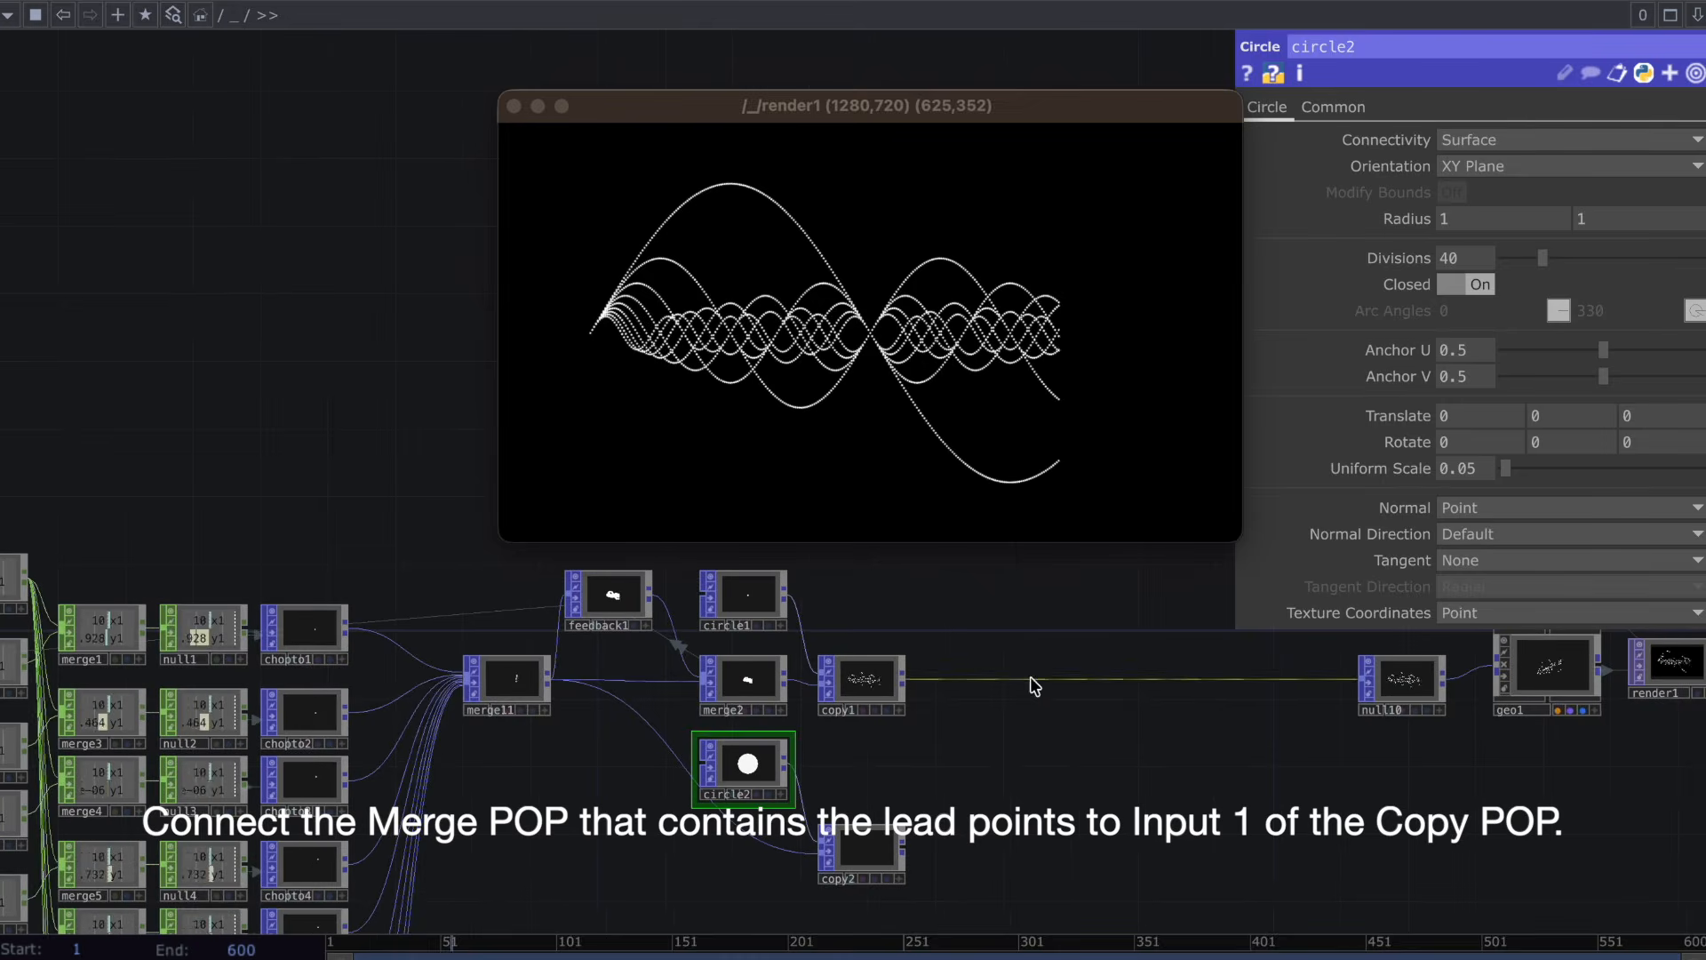
right_click(1030, 677)
click(1082, 656)
text(merge)
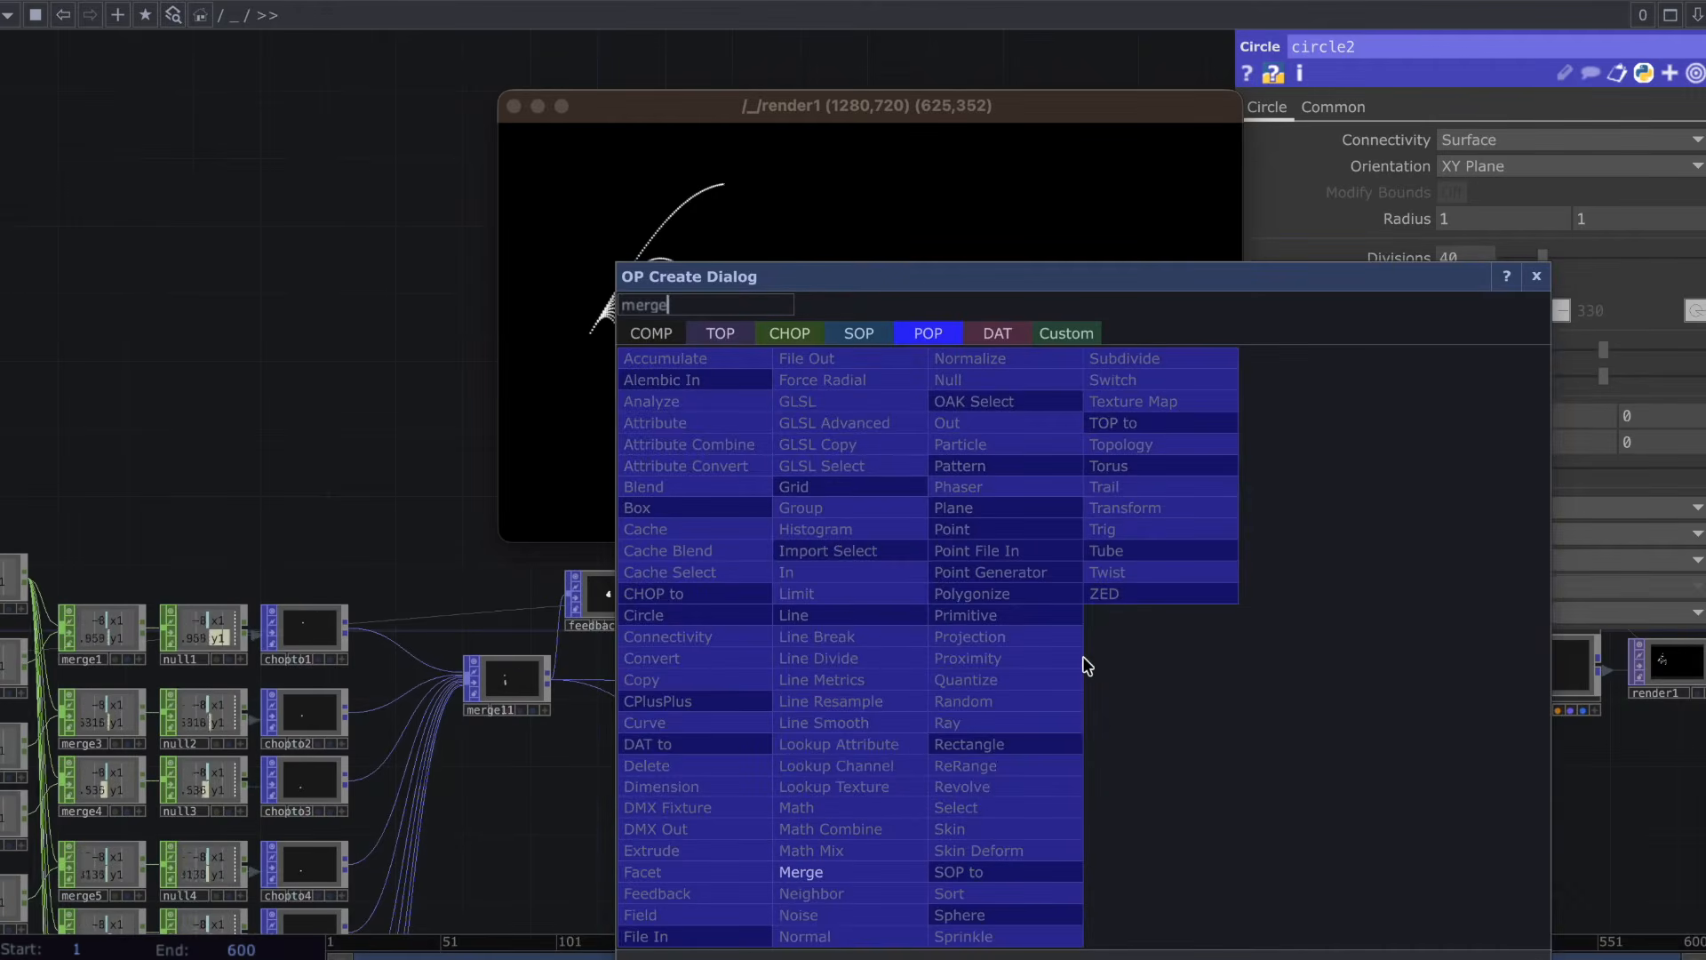
key(Return)
click(1093, 690)
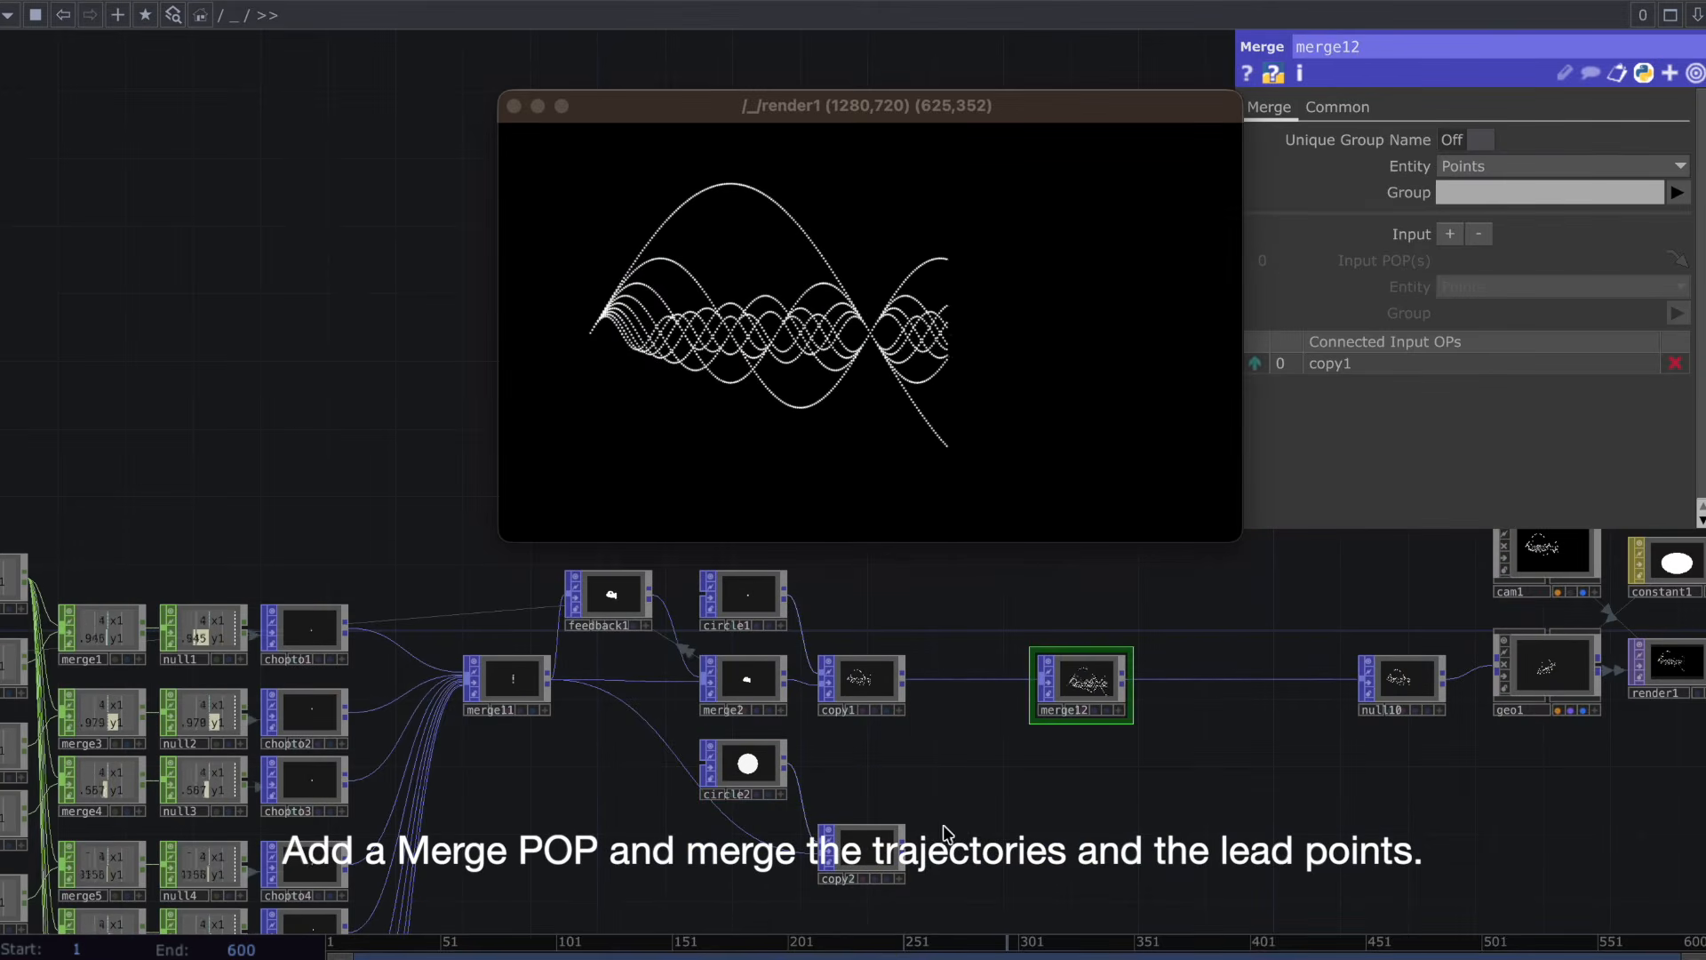
drag(1025, 711, 1031, 707)
drag(1005, 792, 1035, 735)
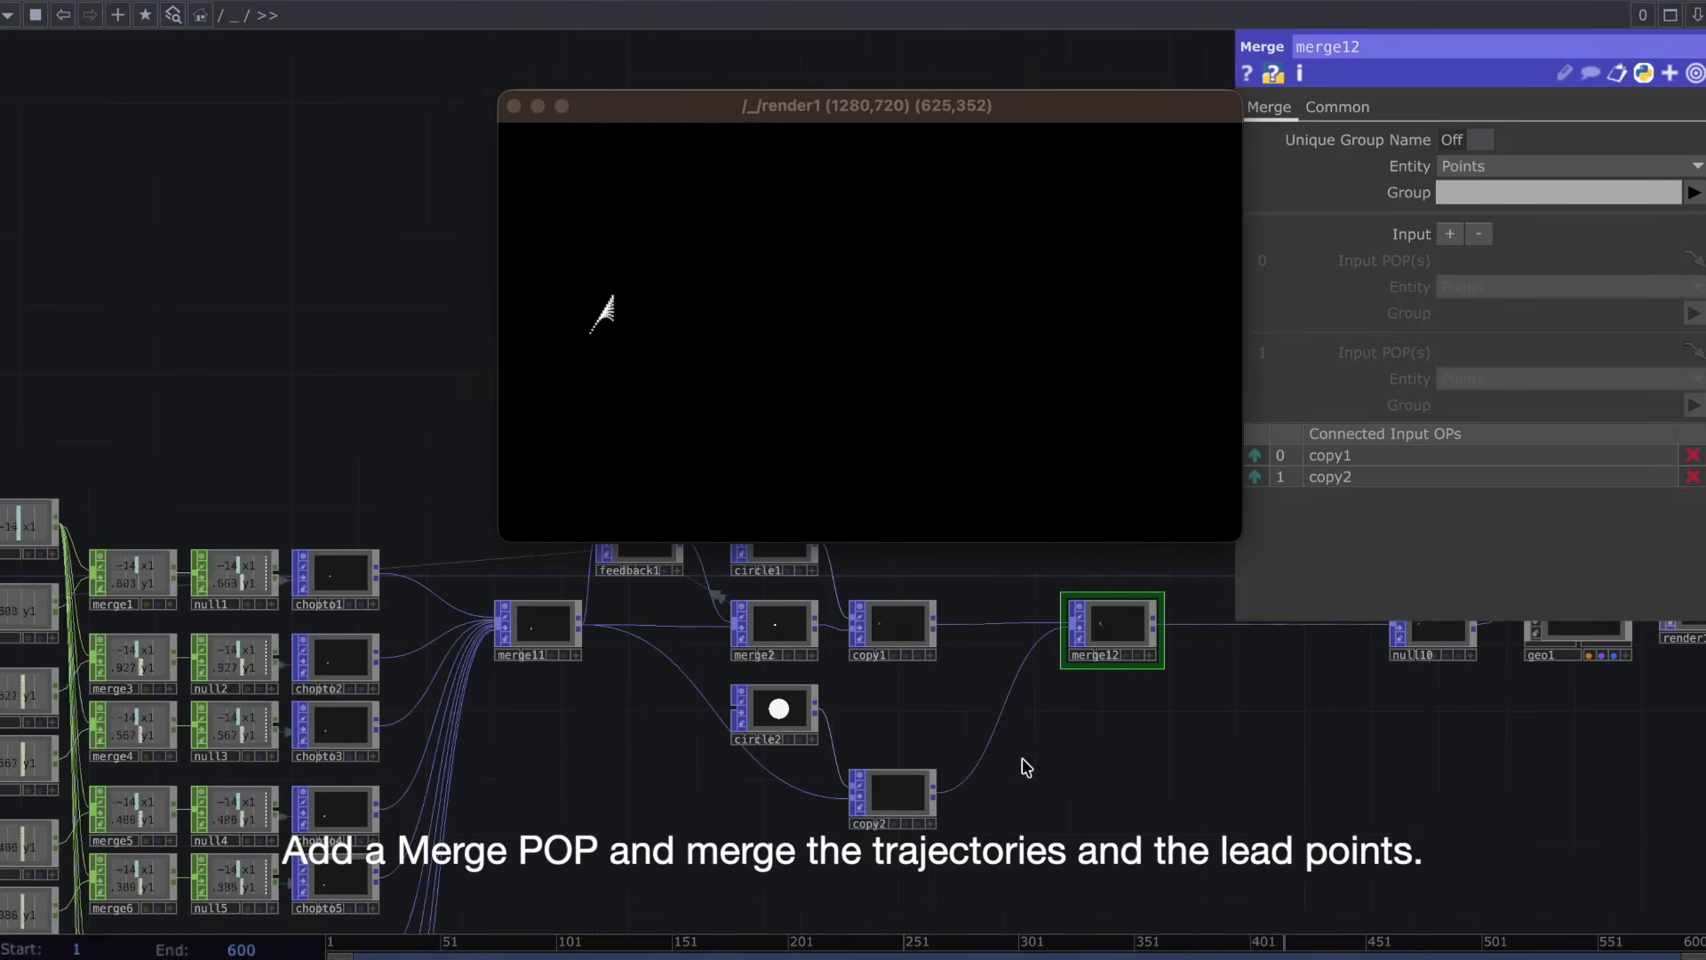
Set circle2's uniform scale to 0.2 to enlarge the lead points.
scroll(809, 736, up, 1)
click(805, 733)
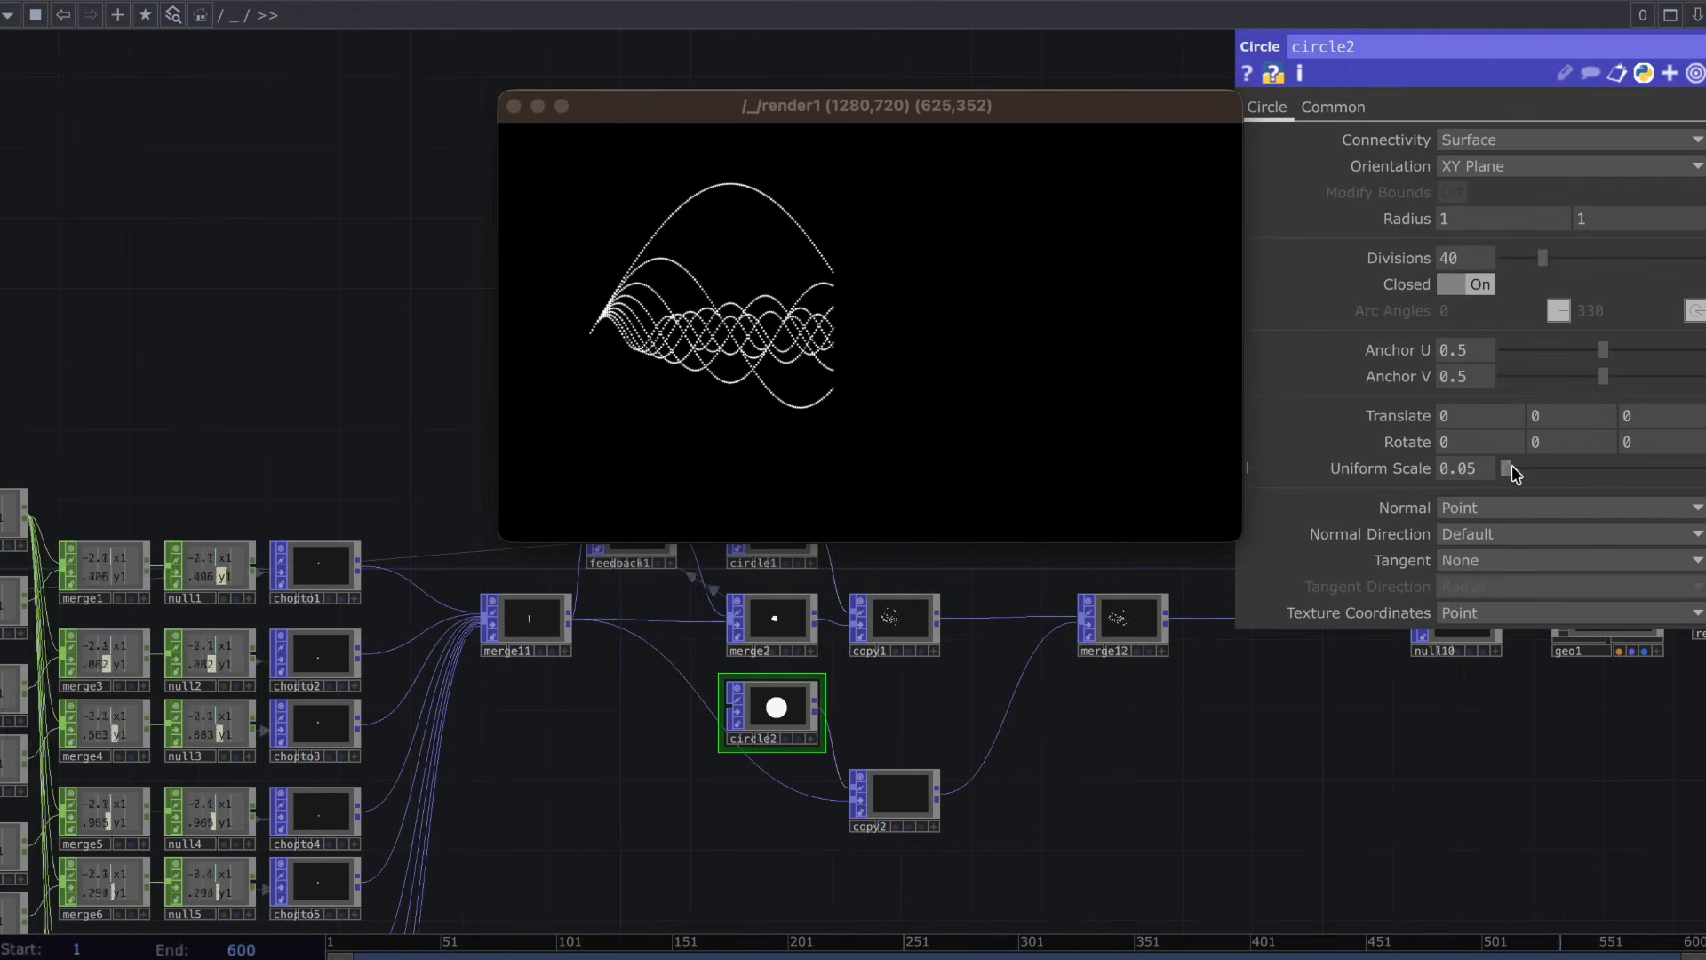
text(2)
key(Return)
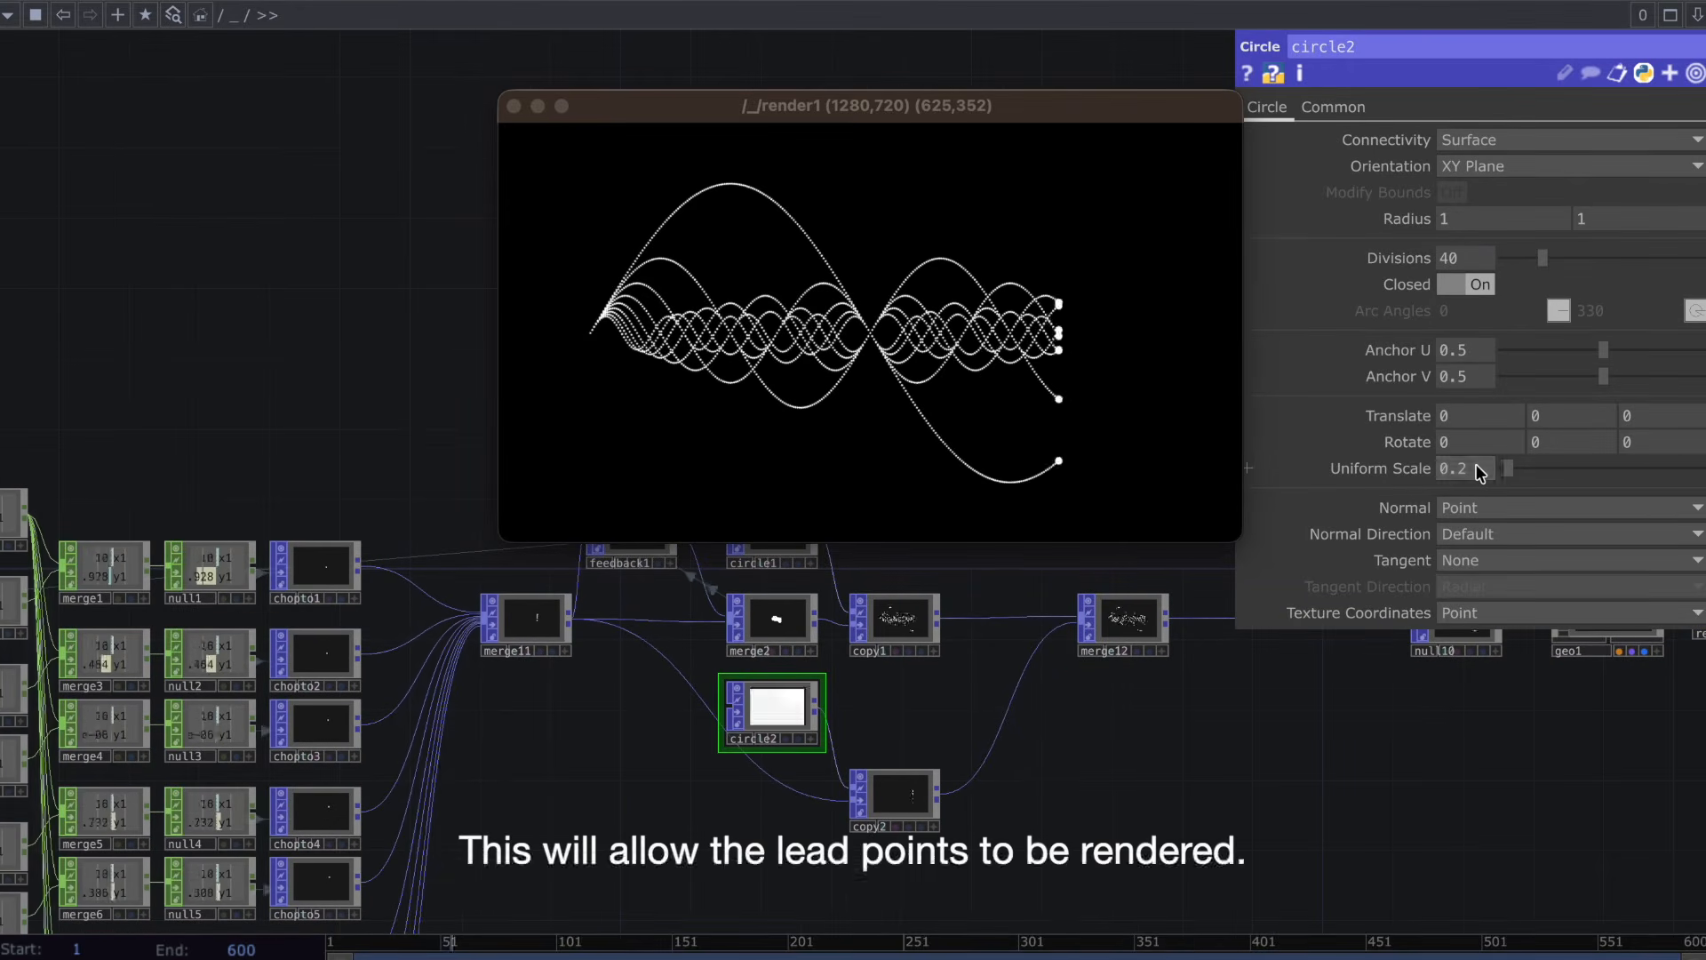
Insert a Lookup Texture POP between copy2 and merge12.
right_click(988, 772)
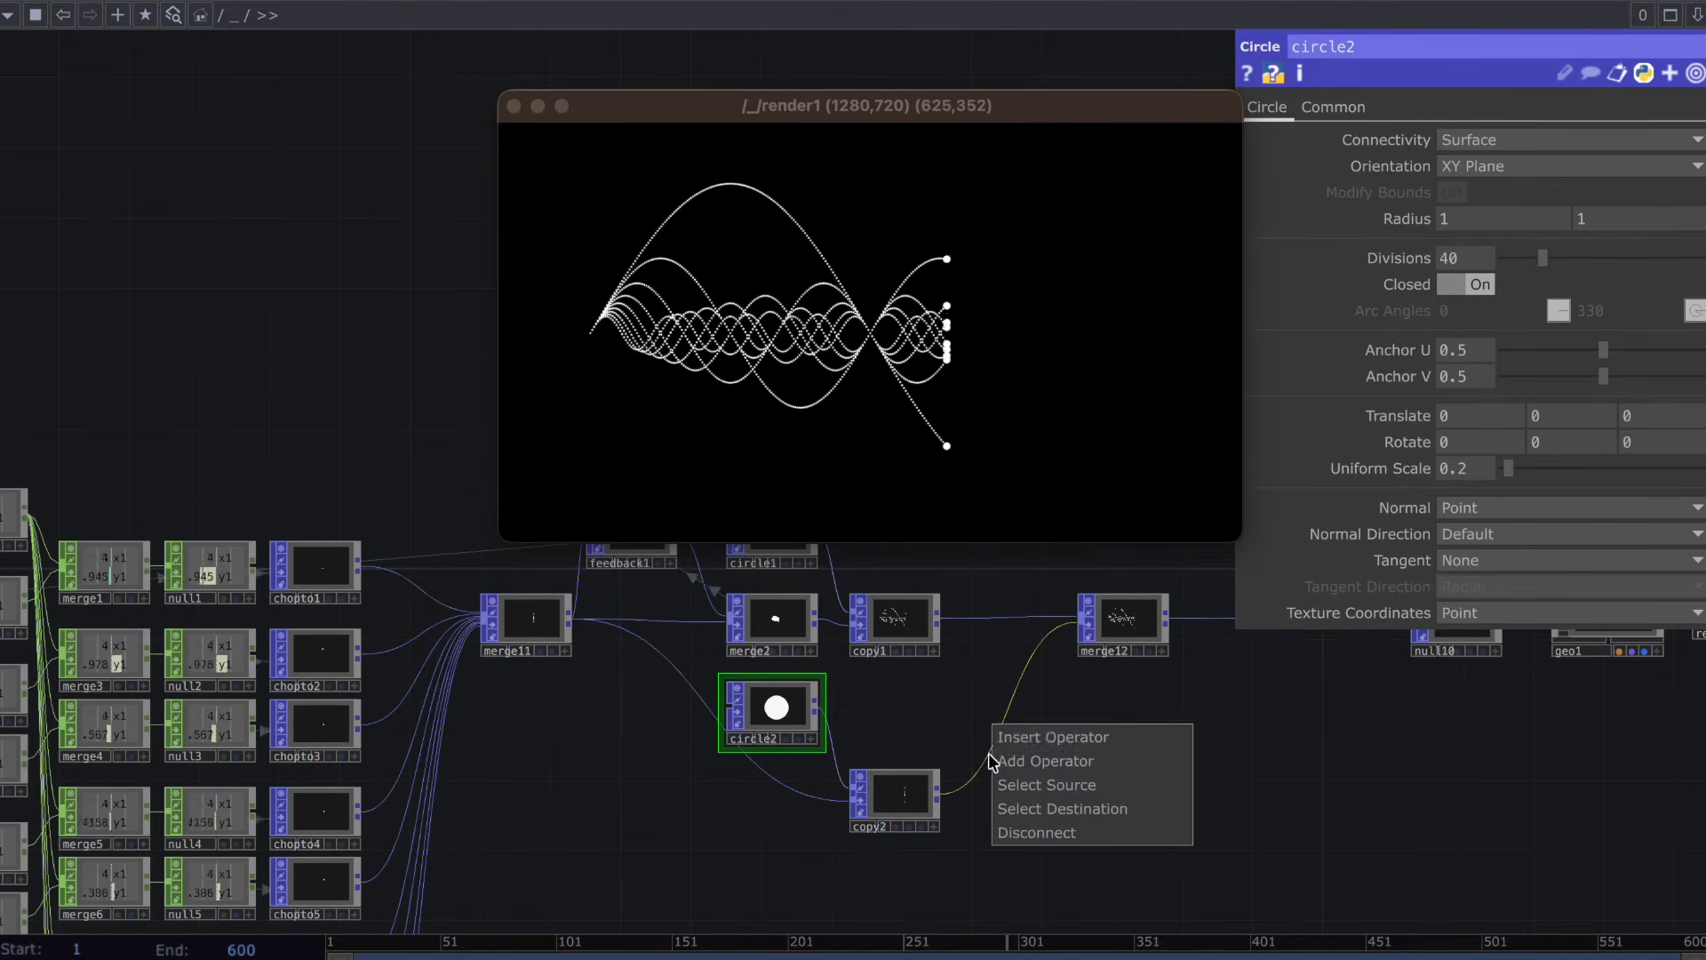
click(1010, 736)
text(look)
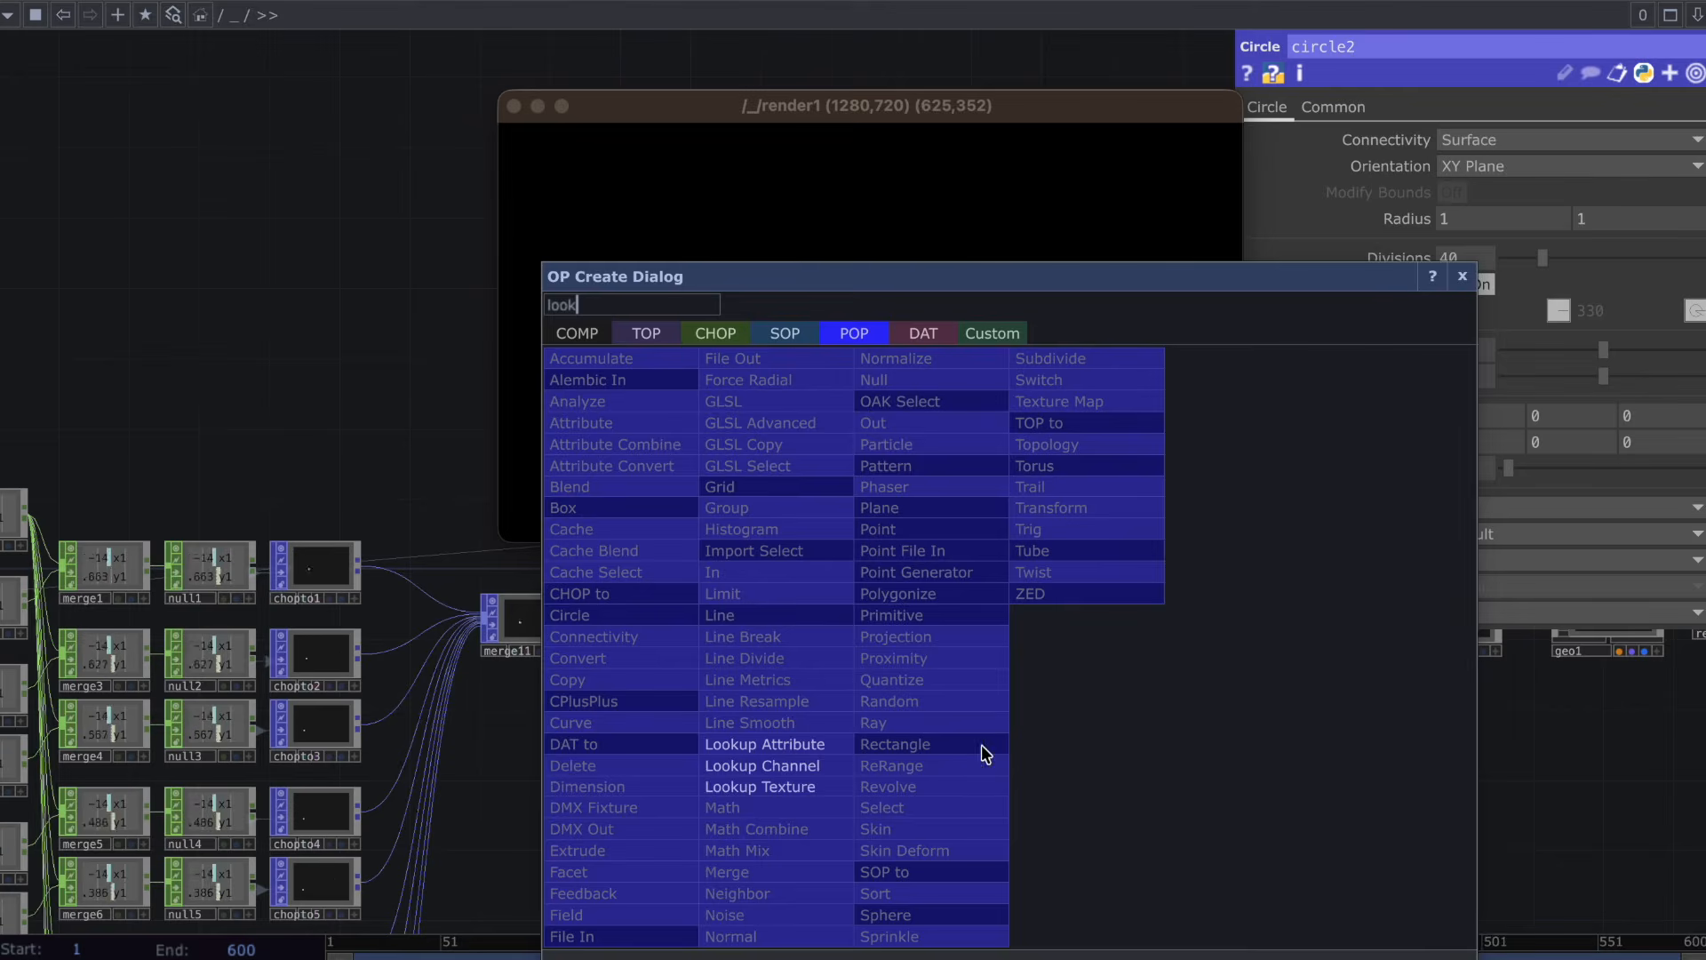
click(850, 785)
click(1001, 792)
Add a Ramp TOP above lookuptex1 and assign it as the lookup texture.
scroll(1002, 795, up, 5)
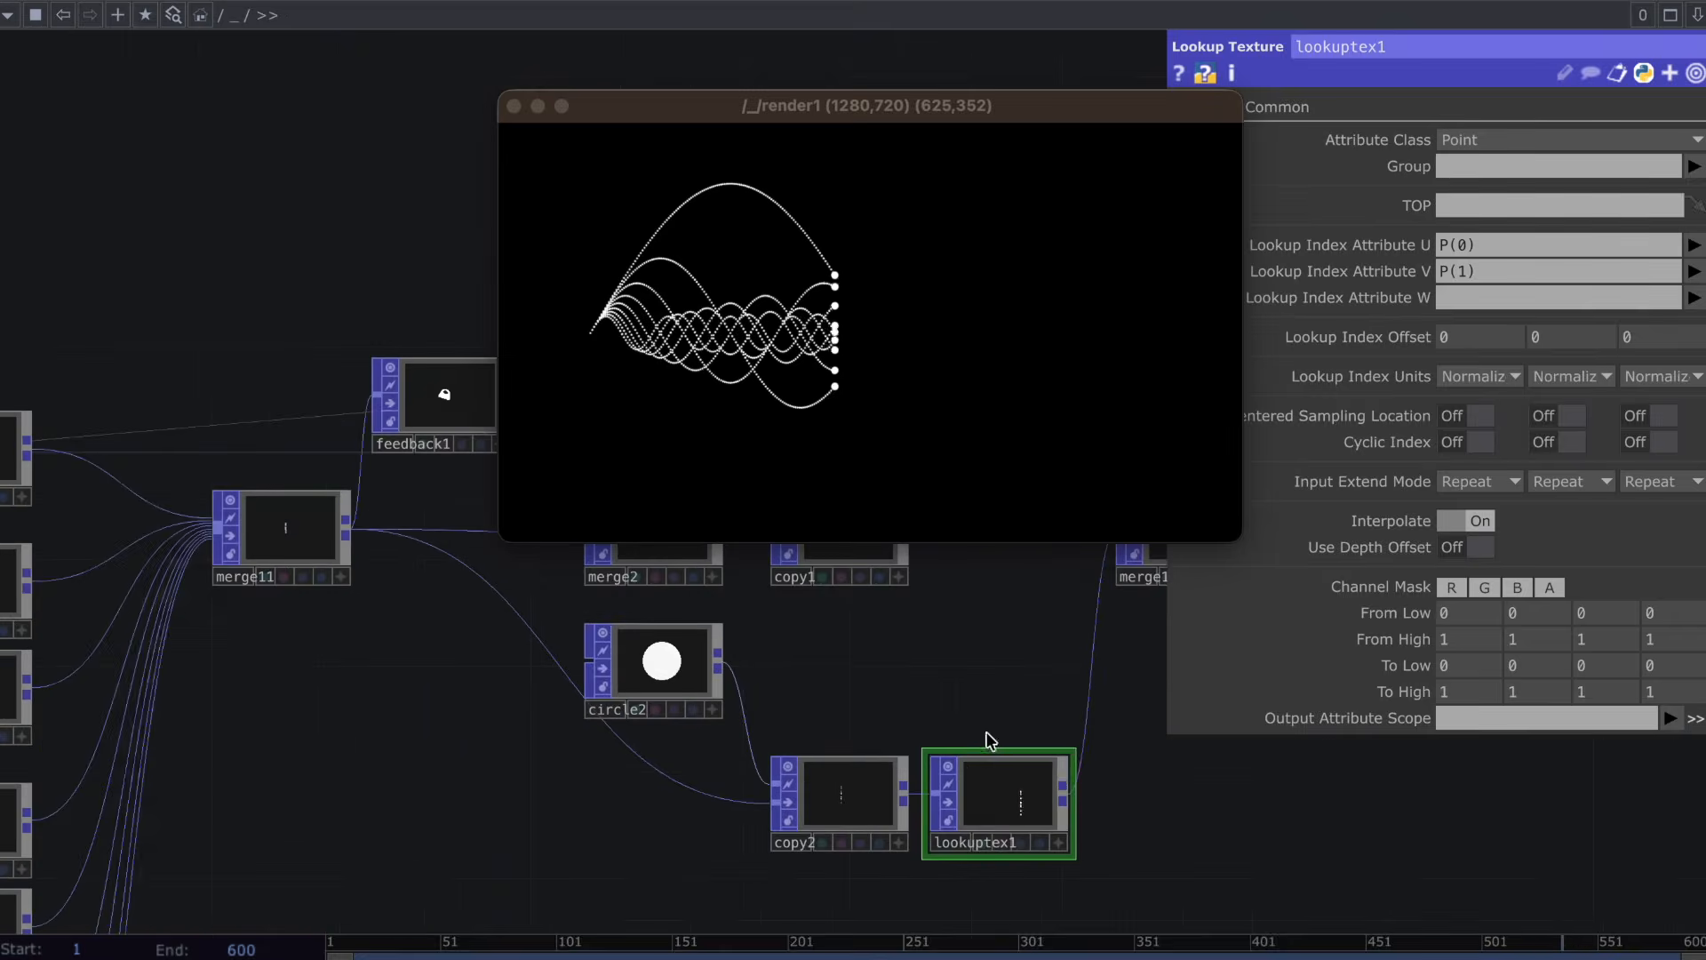
double_click(986, 727)
click(621, 337)
text(ra)
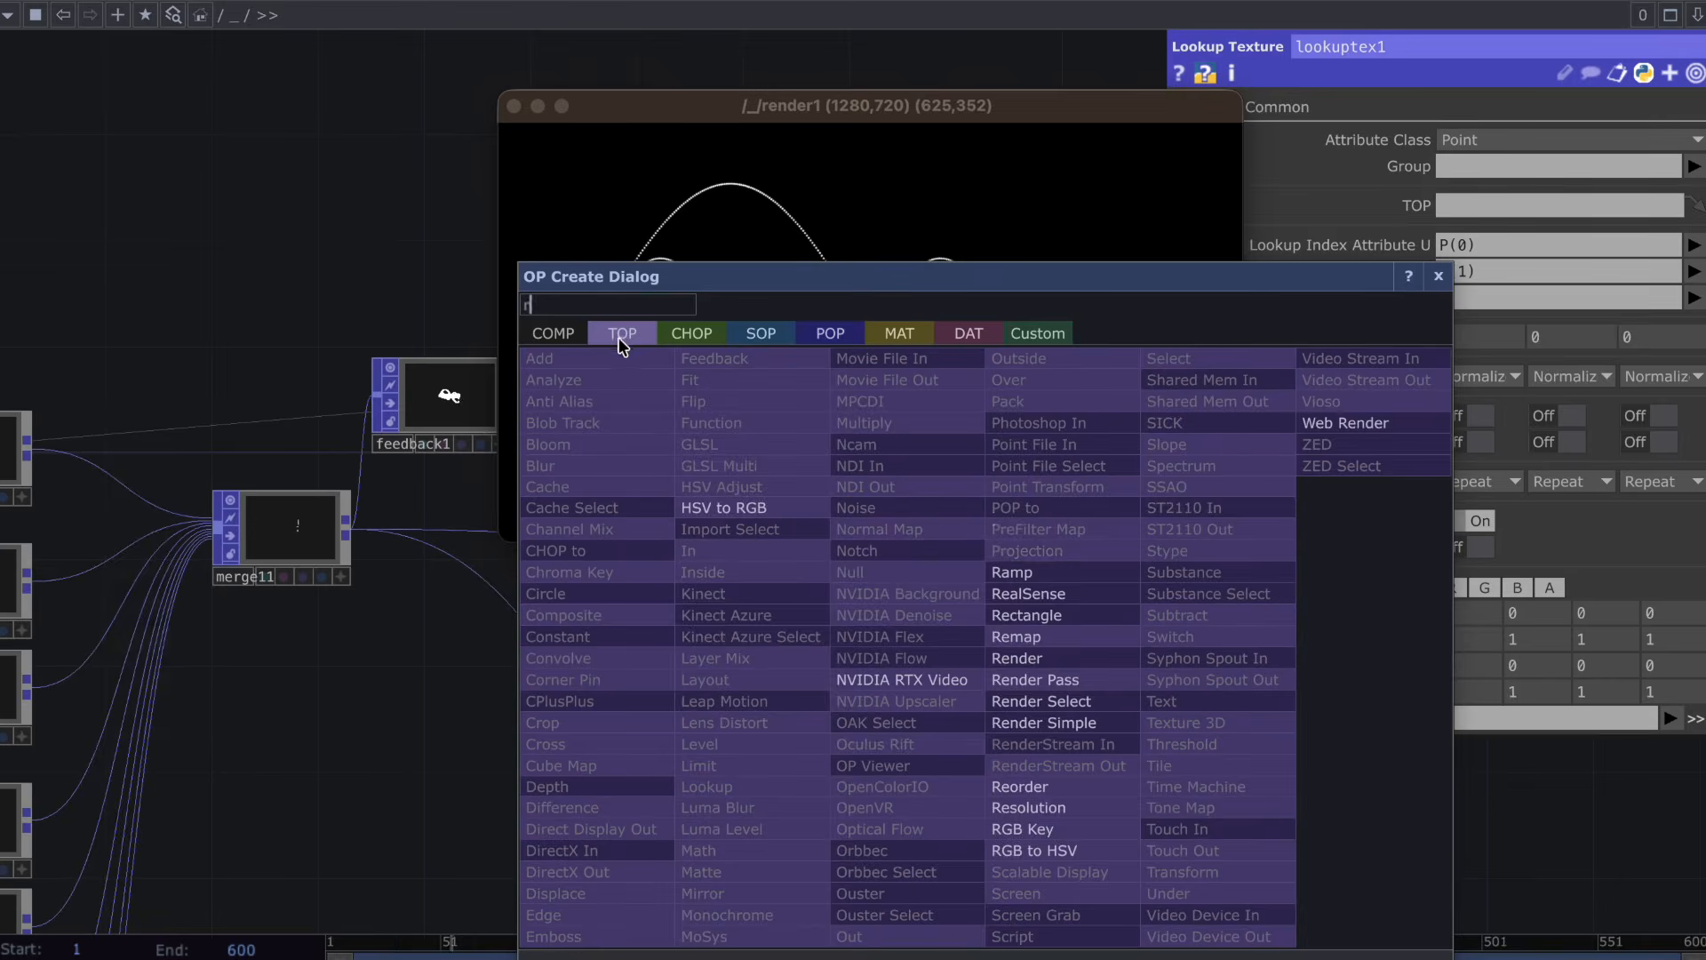
click(999, 570)
click(995, 678)
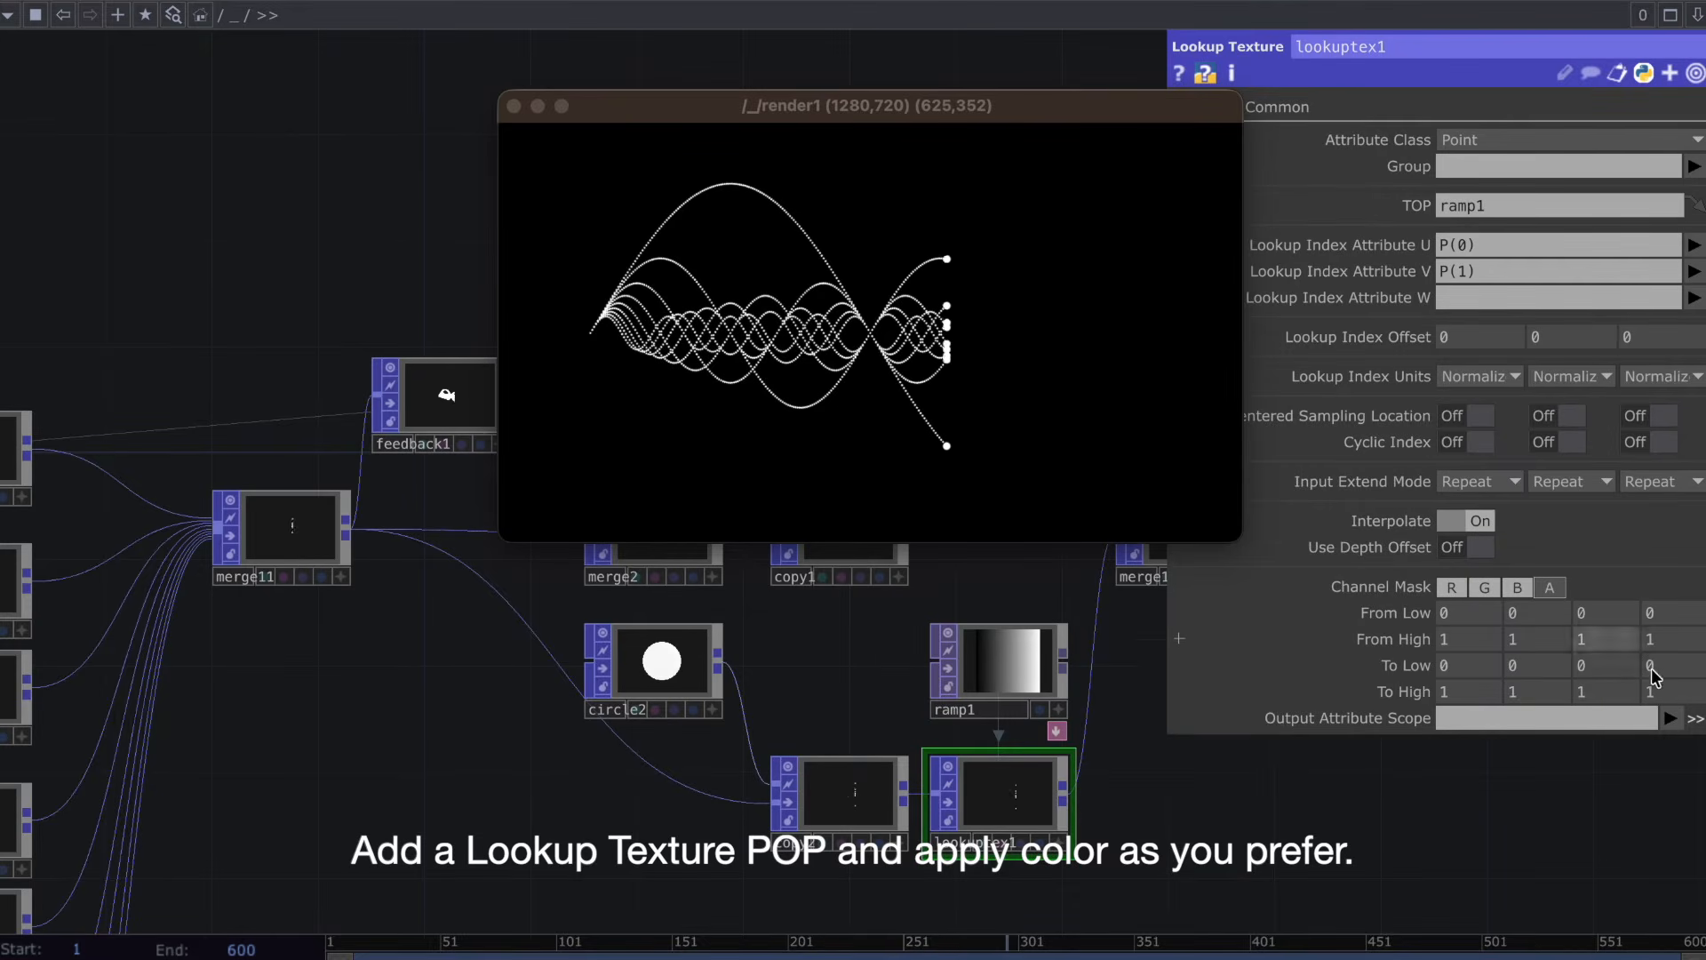
Make lookuptex1 output the texture's RGB channels, without alpha, to Color.rgb.
click(1695, 718)
click(1662, 838)
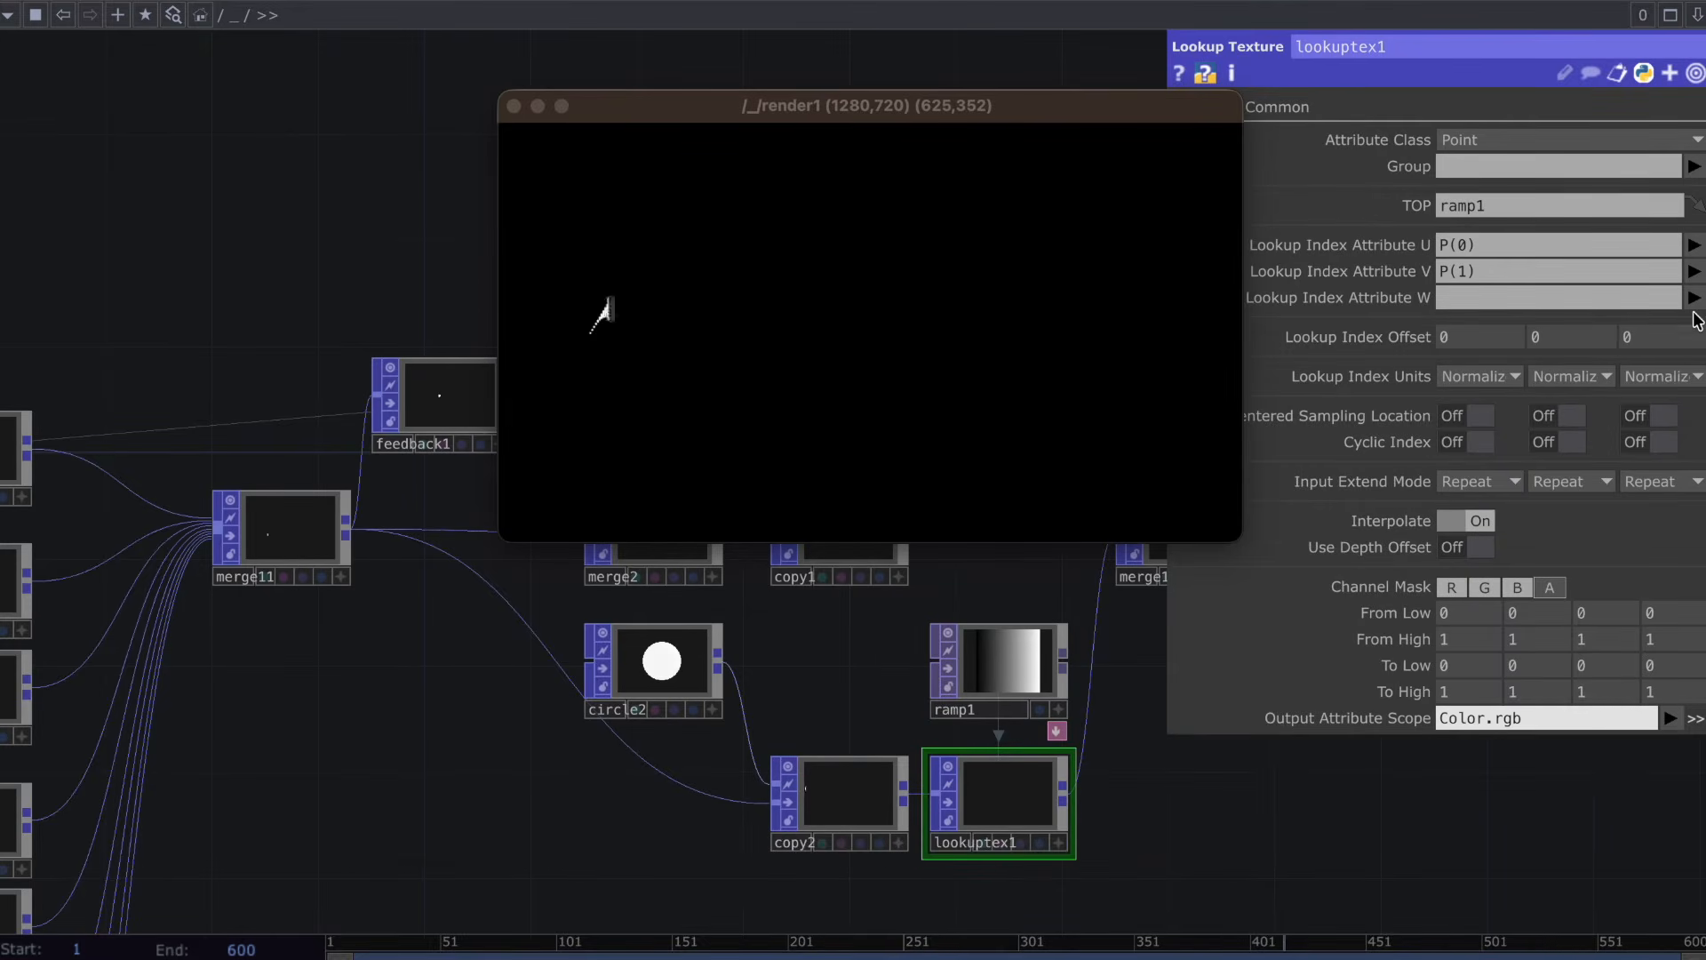
Set lookuptex1's lookup index attributes to _PrimCy for U and _PrimU for V.
click(1694, 244)
mouse_move(1681, 489)
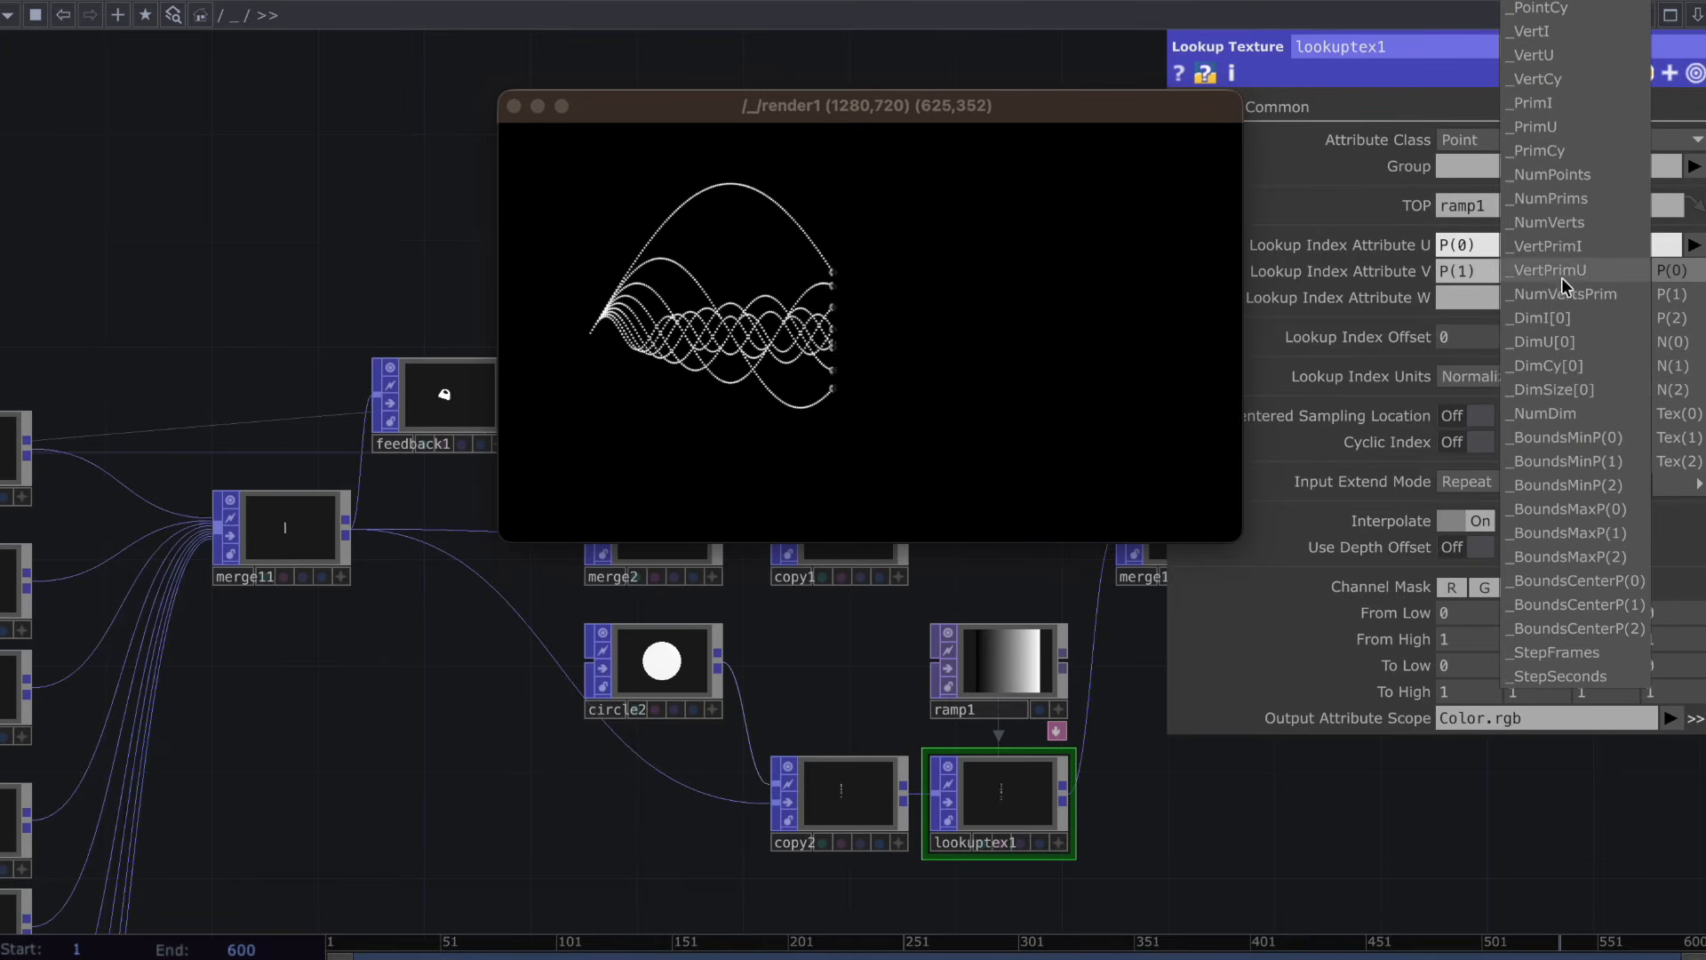
click(1539, 151)
click(1694, 271)
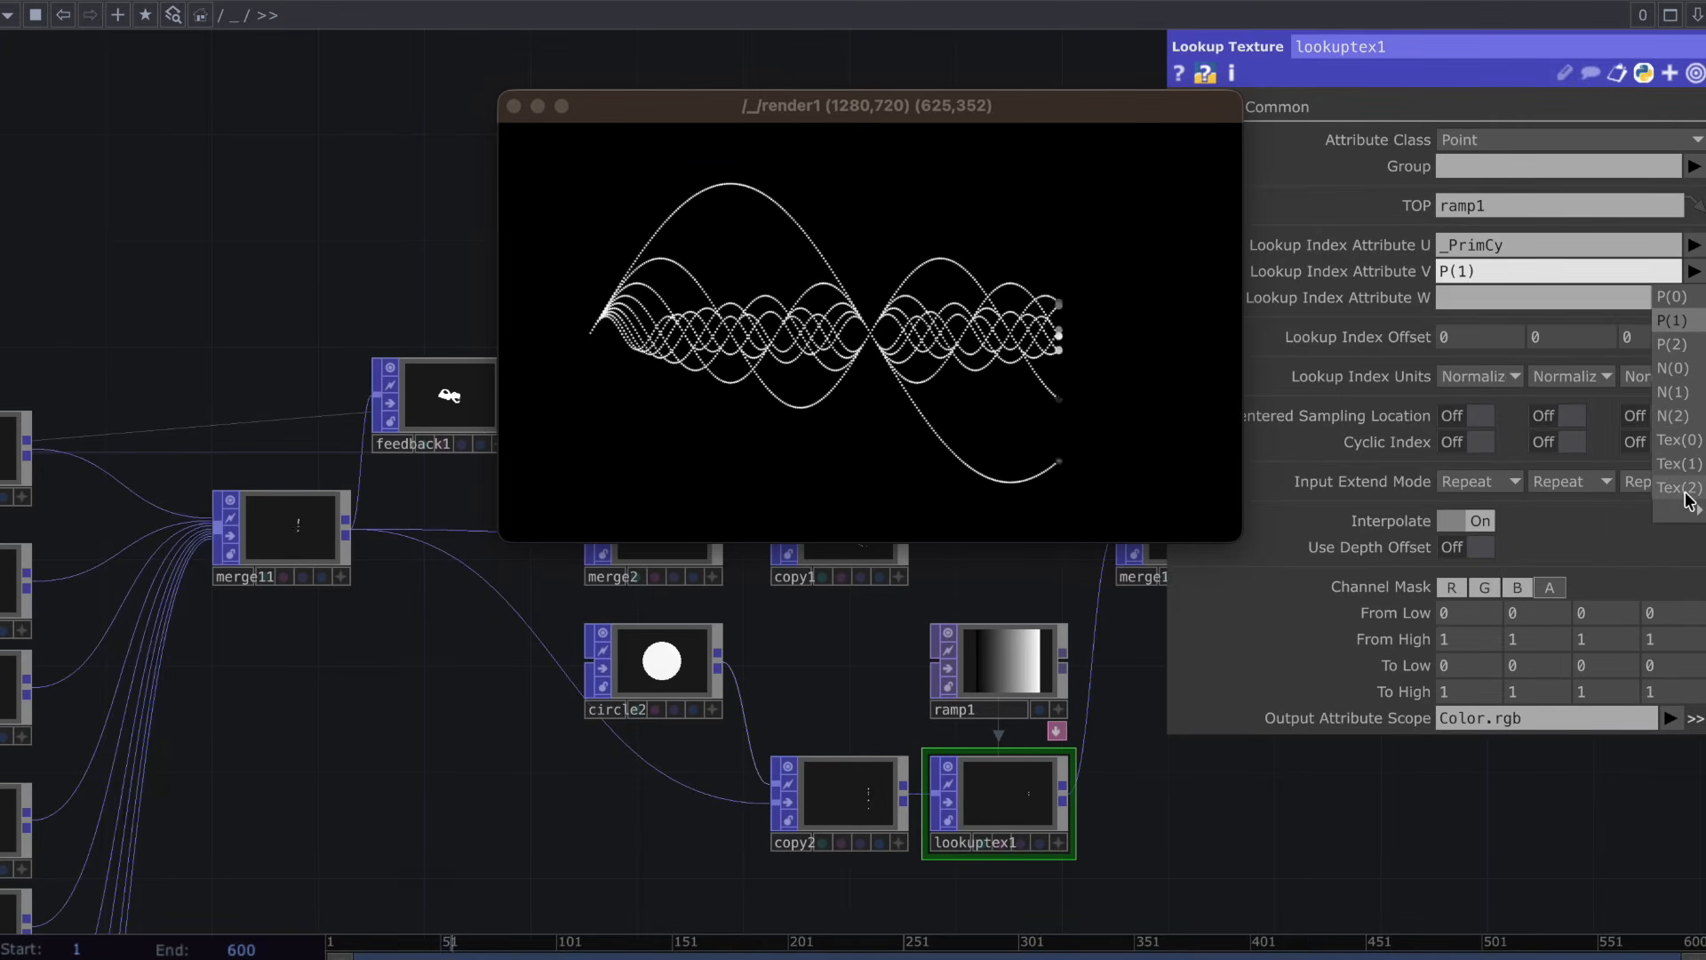
mouse_move(1697, 510)
click(1537, 127)
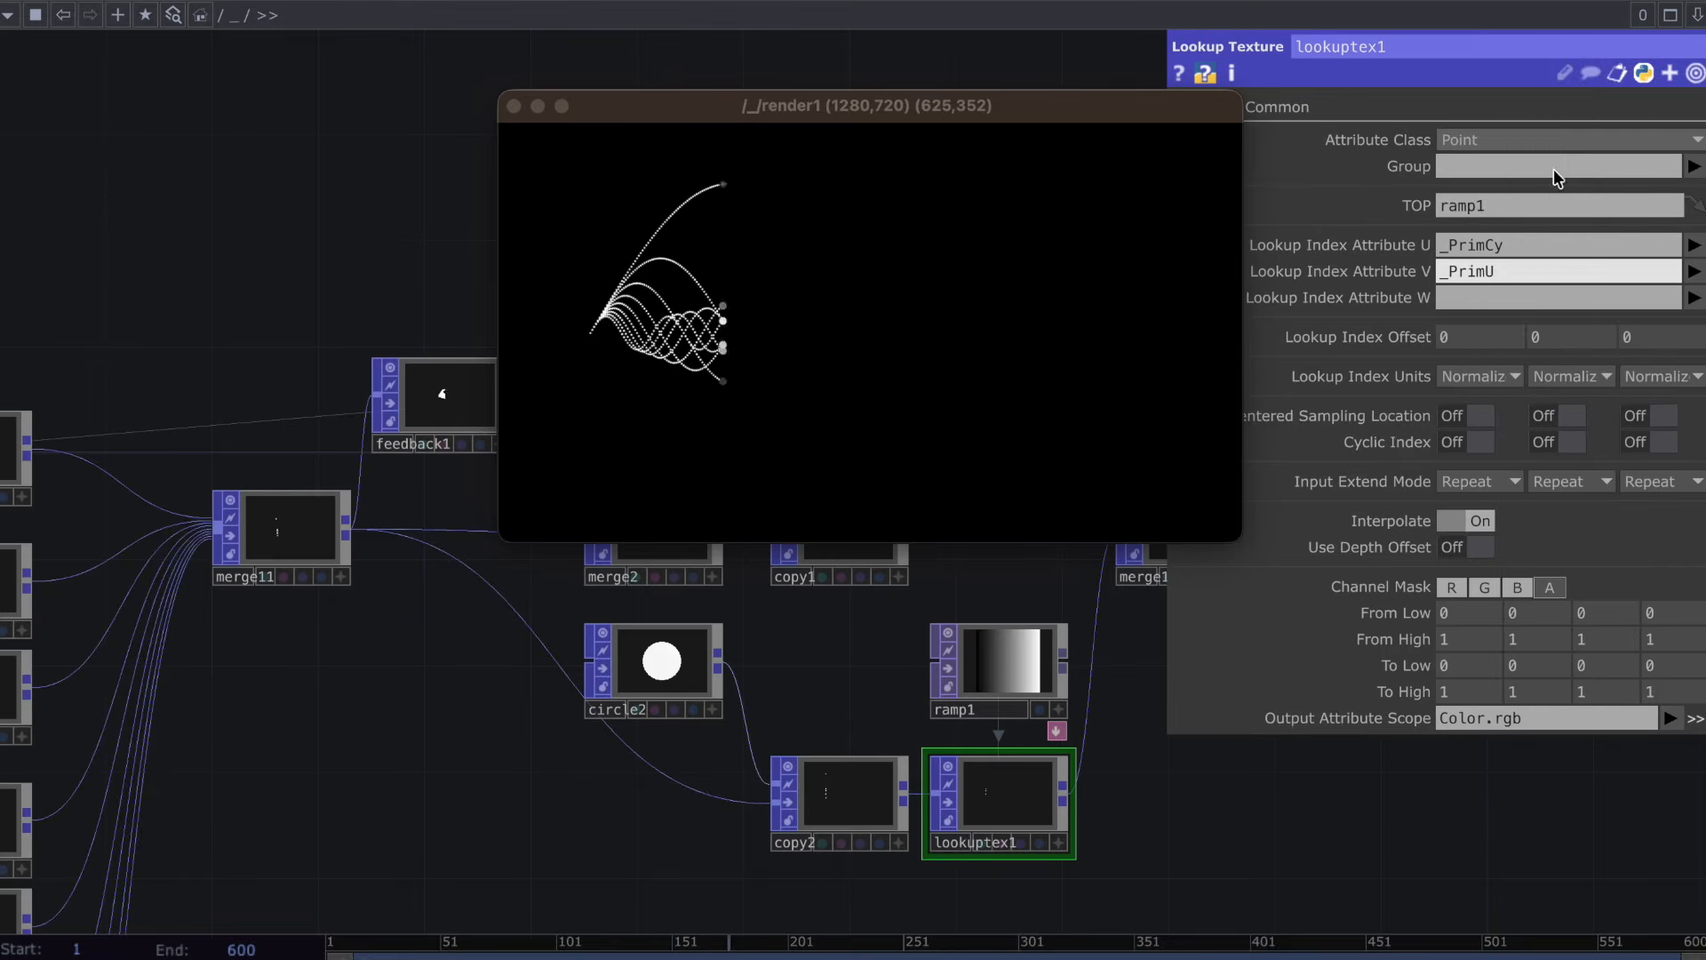
Set ramp1's start color to blue with hue 241 and saturation 0.884.
click(977, 658)
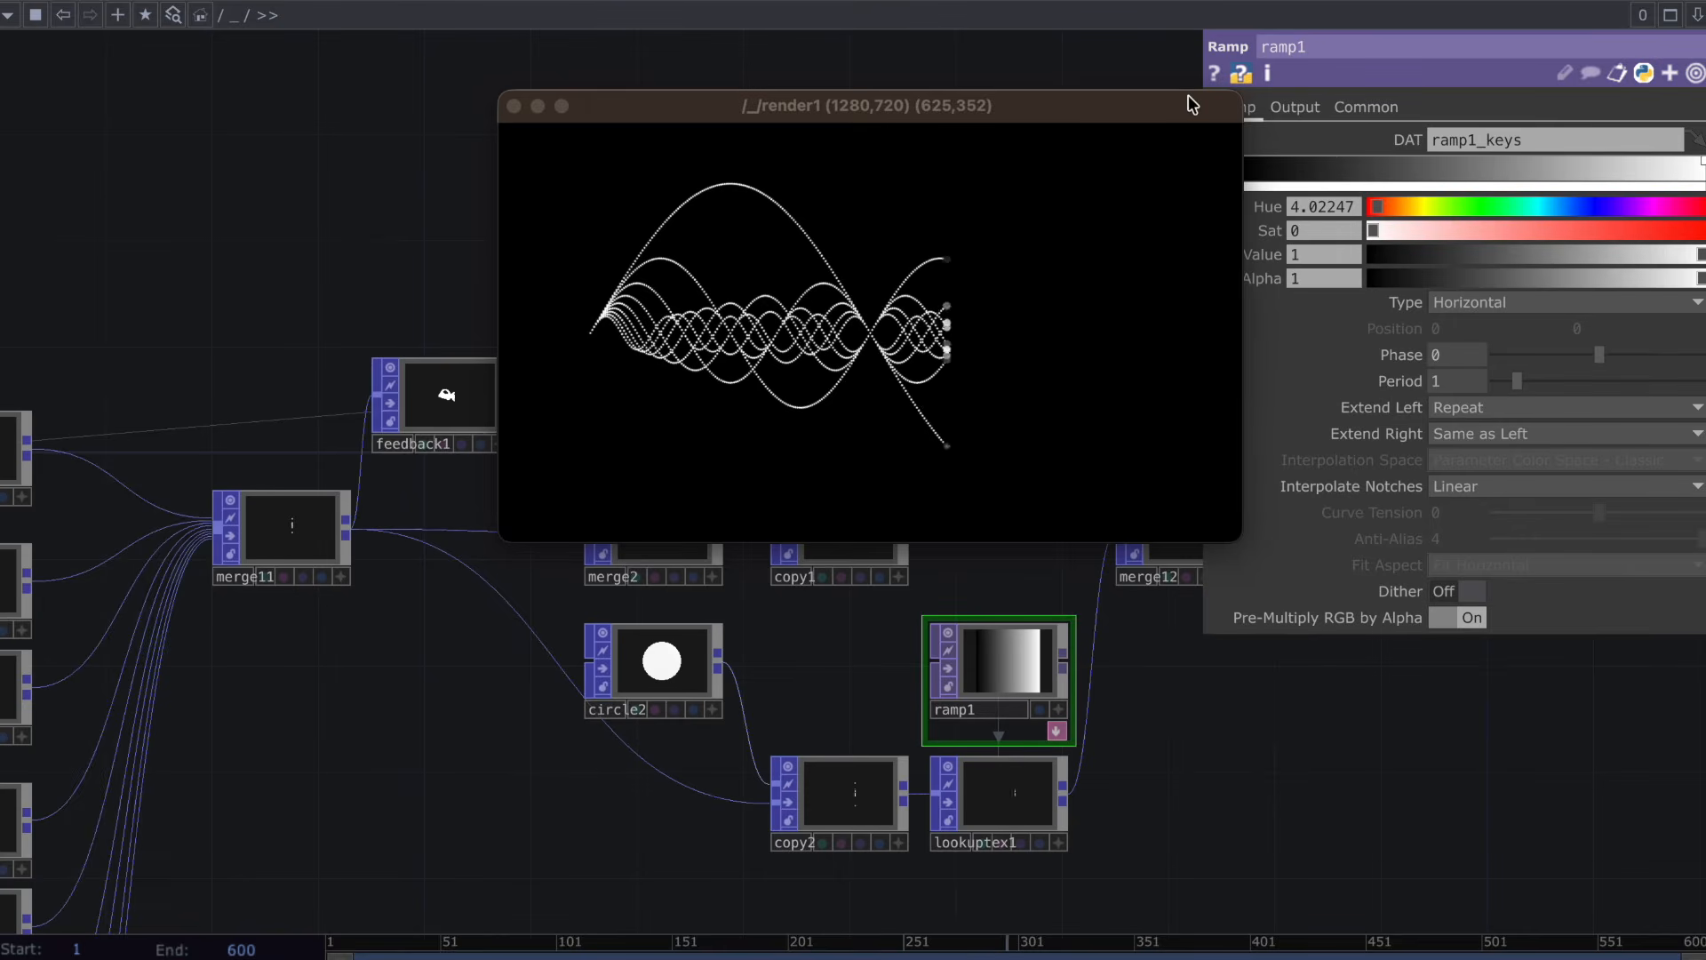
drag(1185, 100, 1068, 98)
click(1240, 160)
drag(1388, 203, 1694, 255)
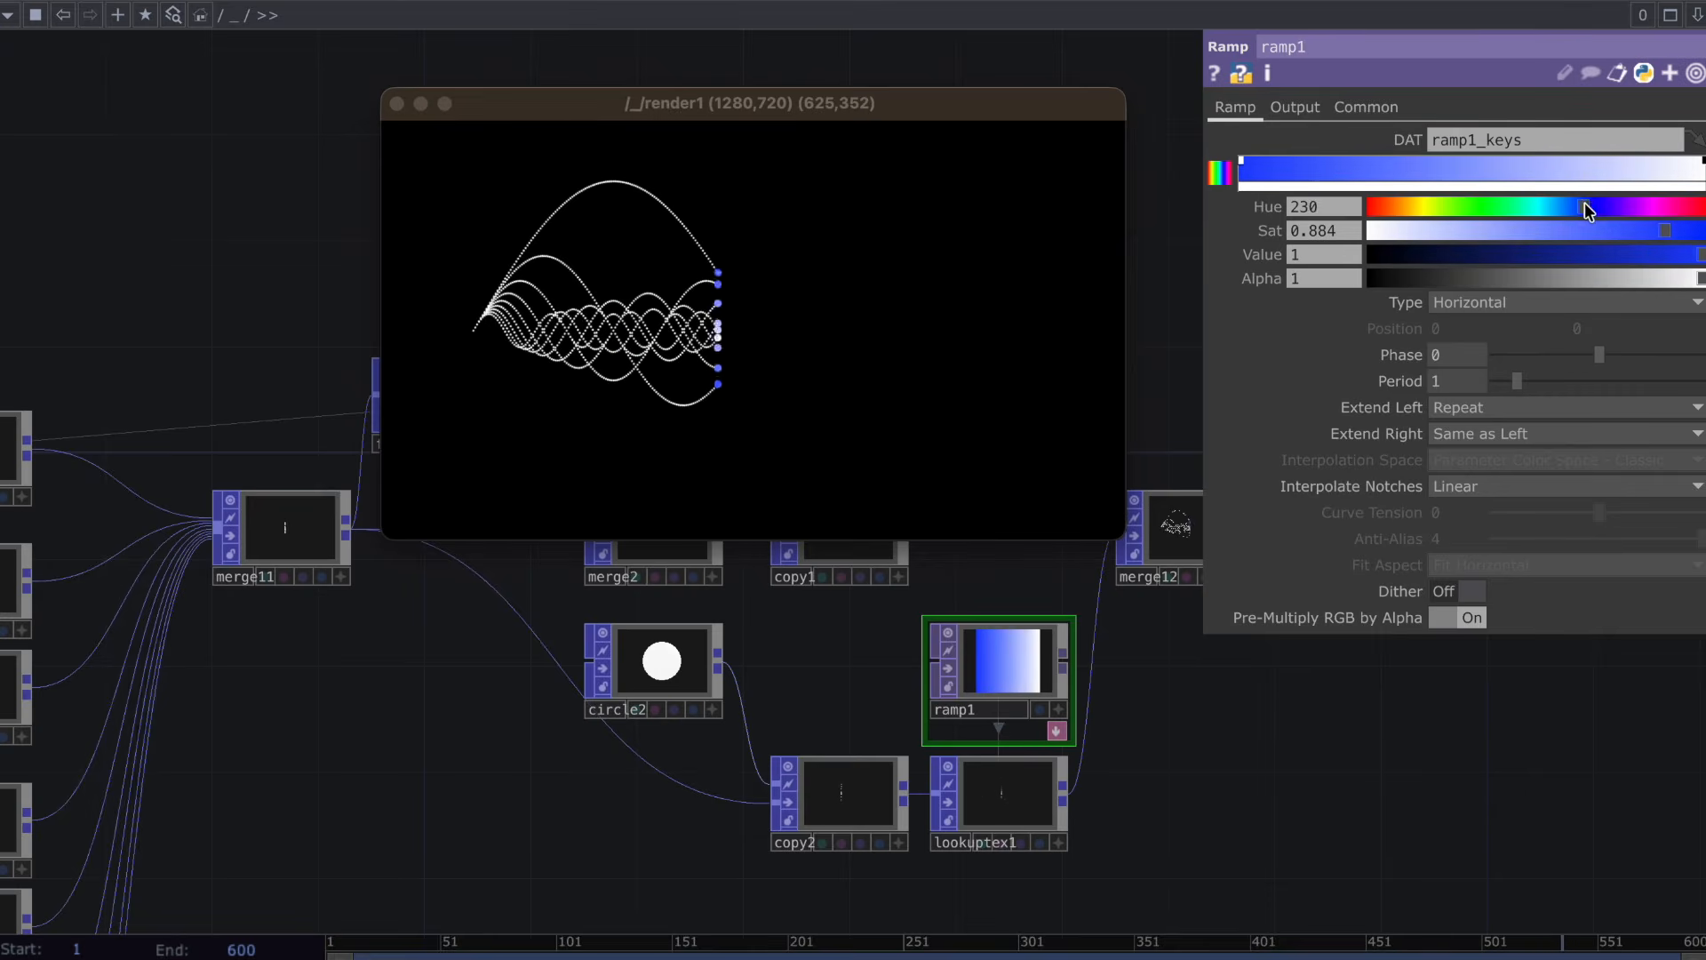
drag(1585, 202, 1598, 203)
Set ramp1's end color to a strongly saturated red with hue 1.
click(1701, 162)
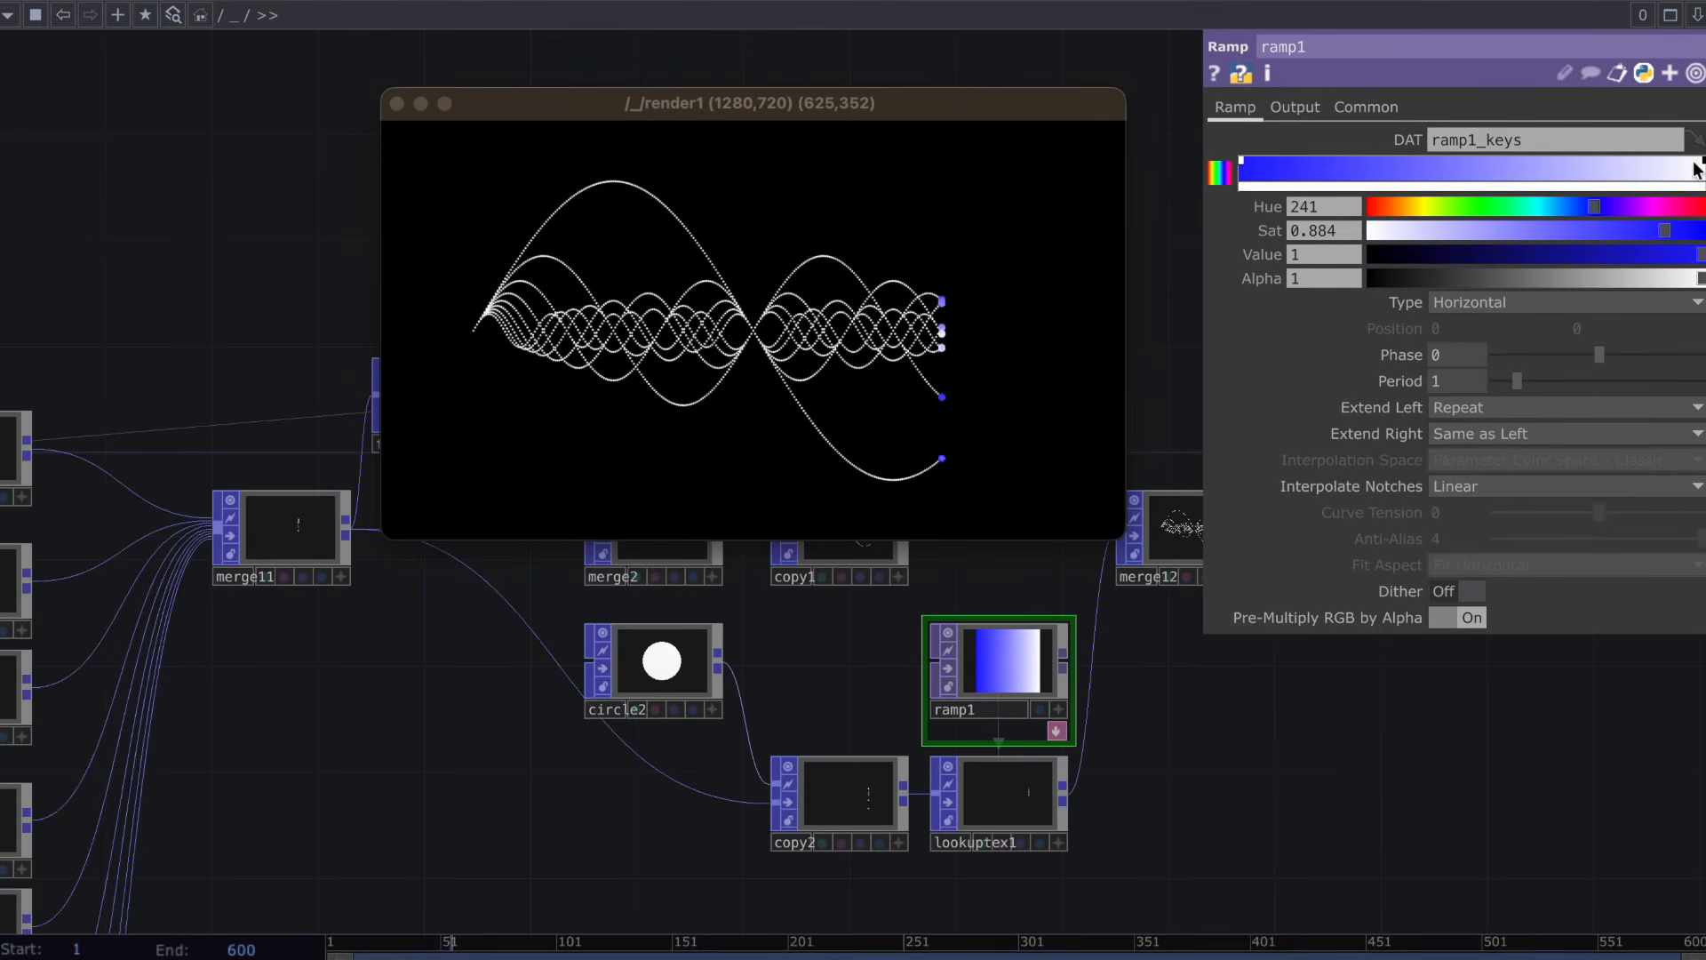
drag(1688, 204, 1374, 206)
mouse_move(1637, 233)
mouse_down()
mouse_move(1659, 234)
mouse_move(1644, 233)
mouse_up()
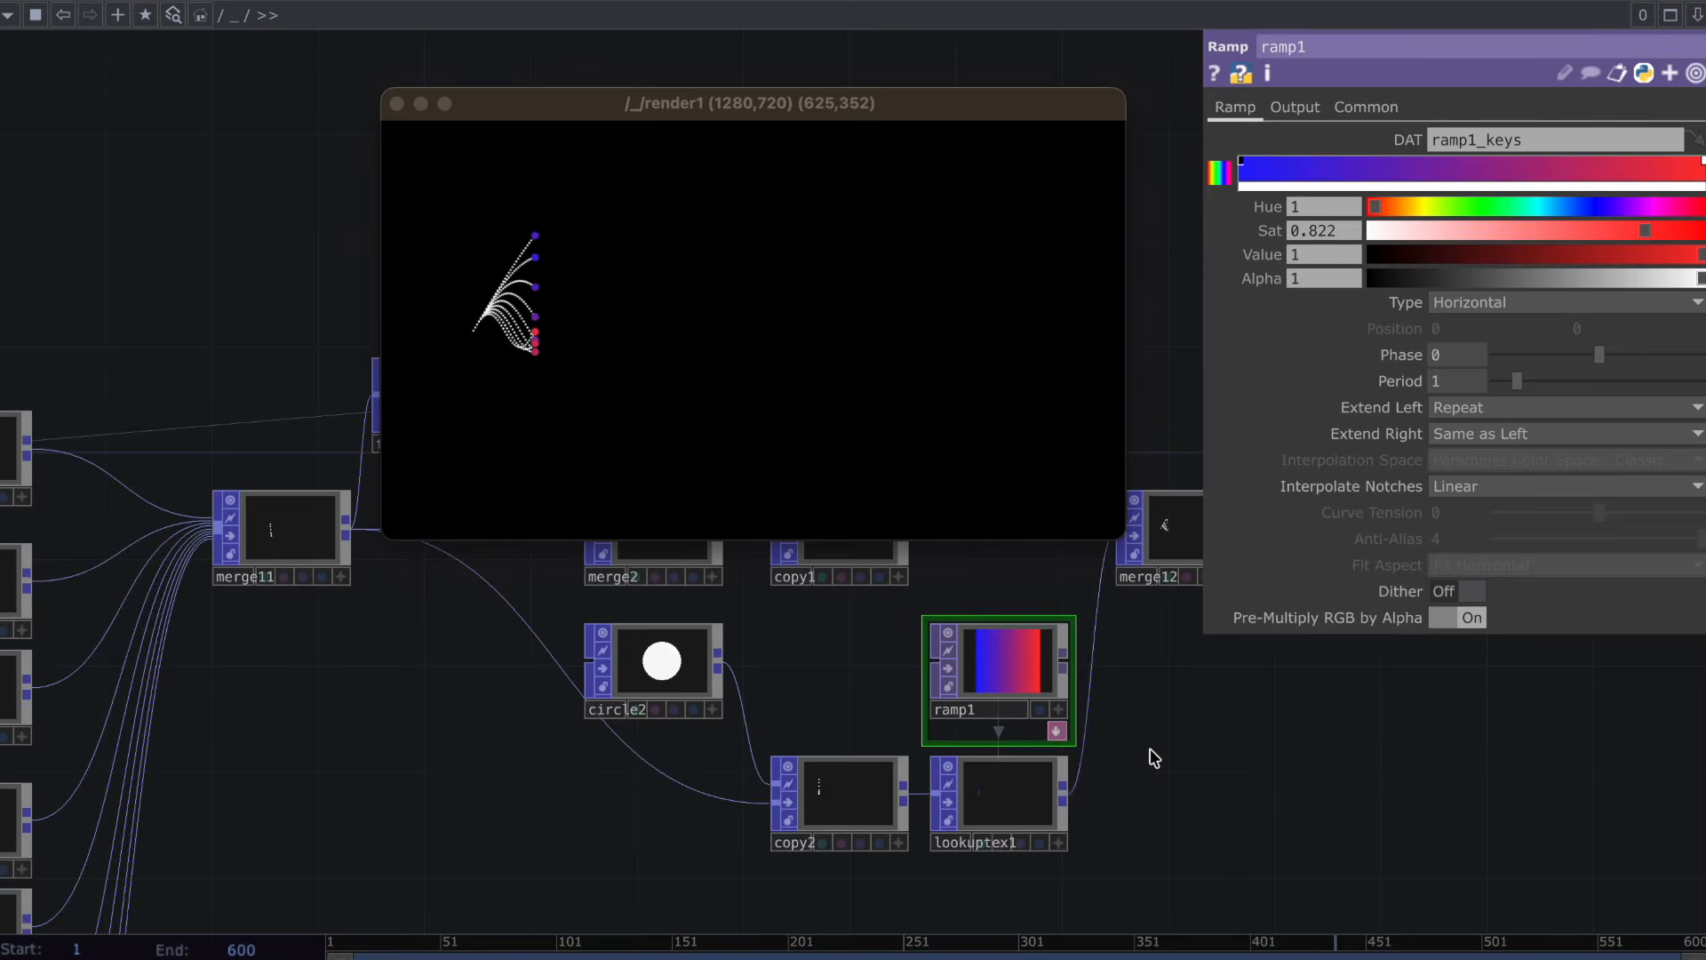
Add a Line POP below copy2 and connect its output to merge12.
scroll(1069, 785, up, 5)
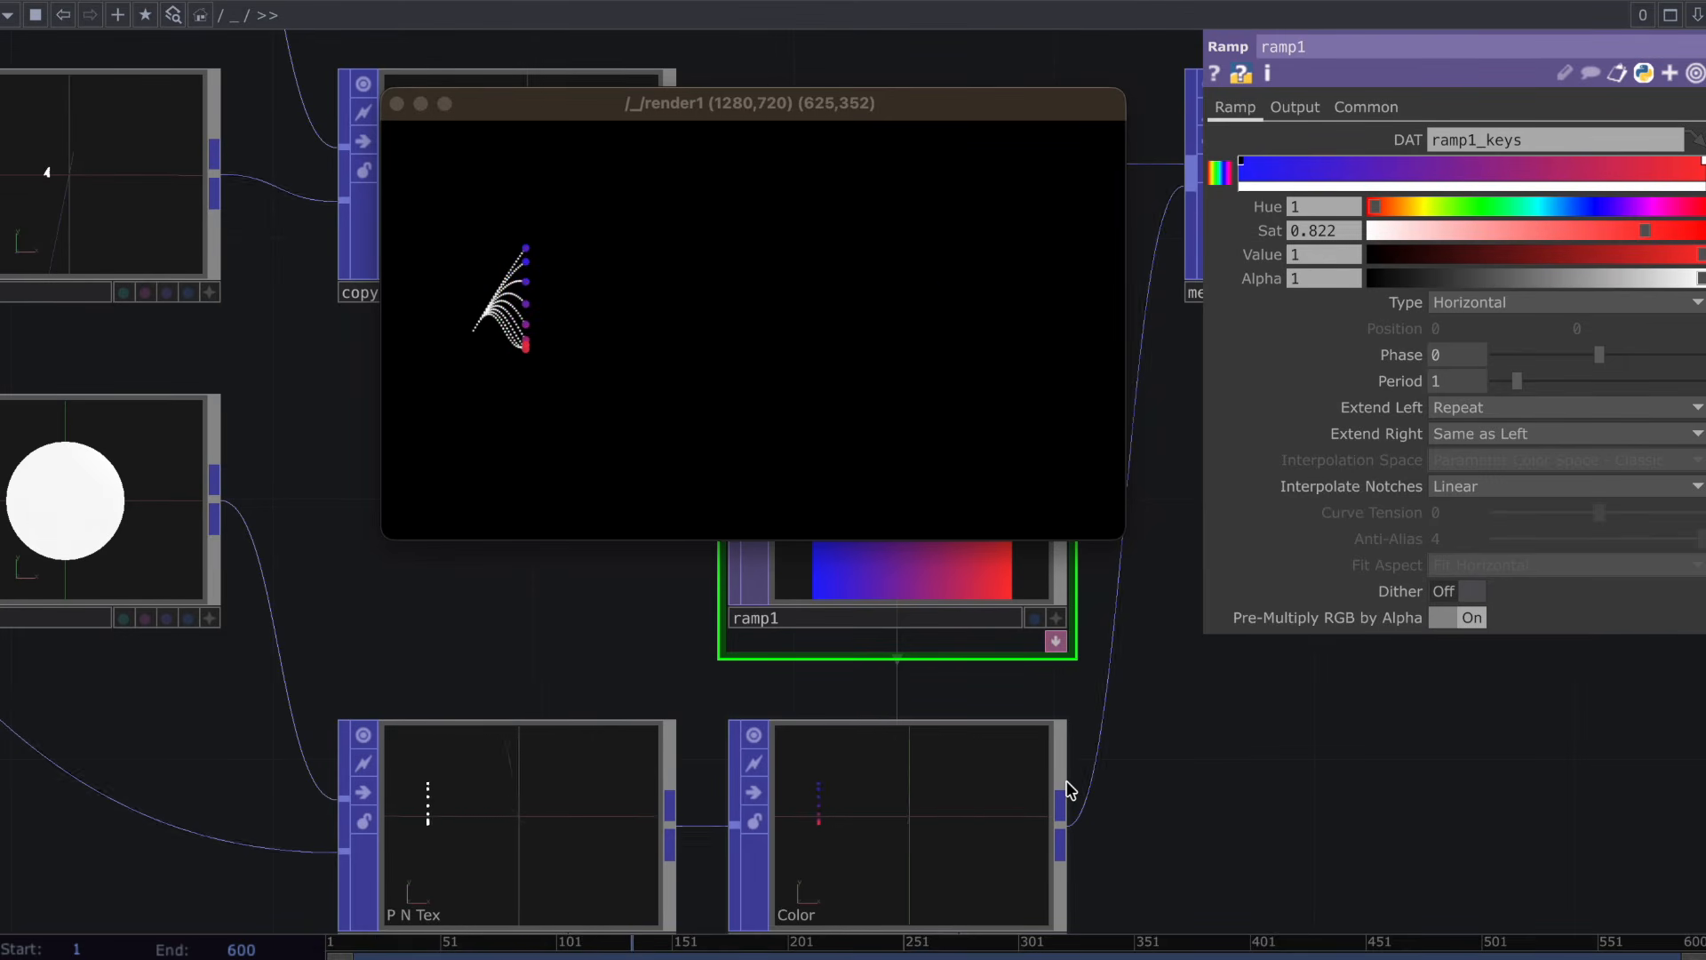
scroll(1069, 790, down, 5)
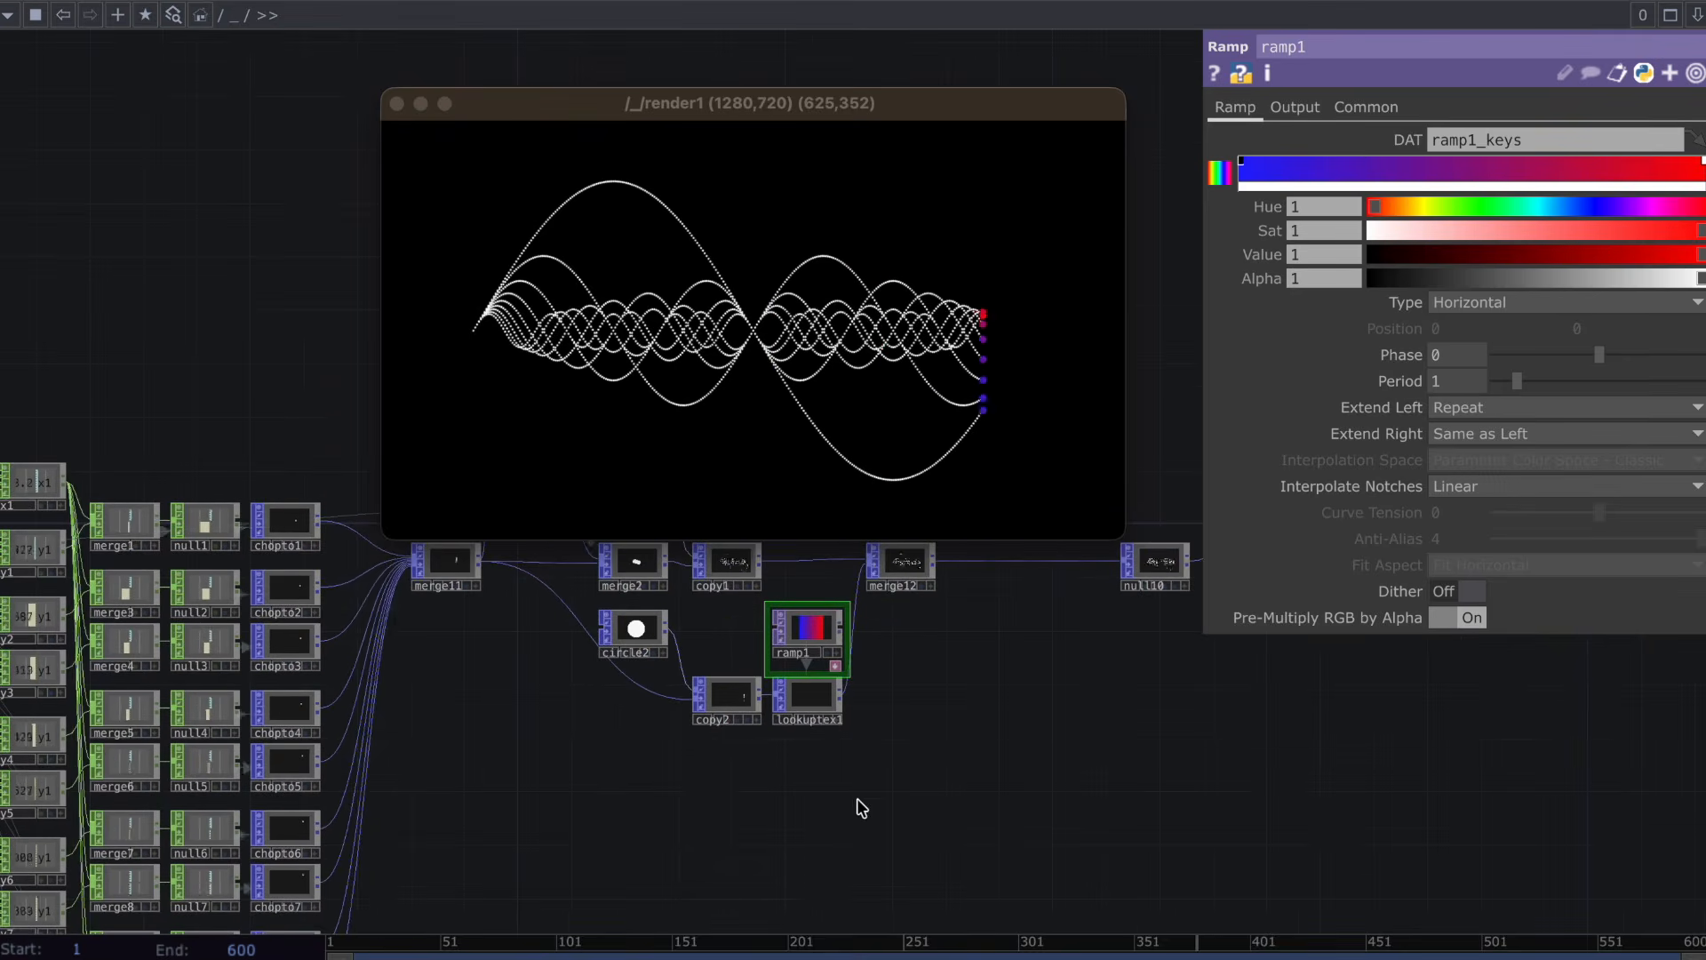
key(Tab)
text(l)
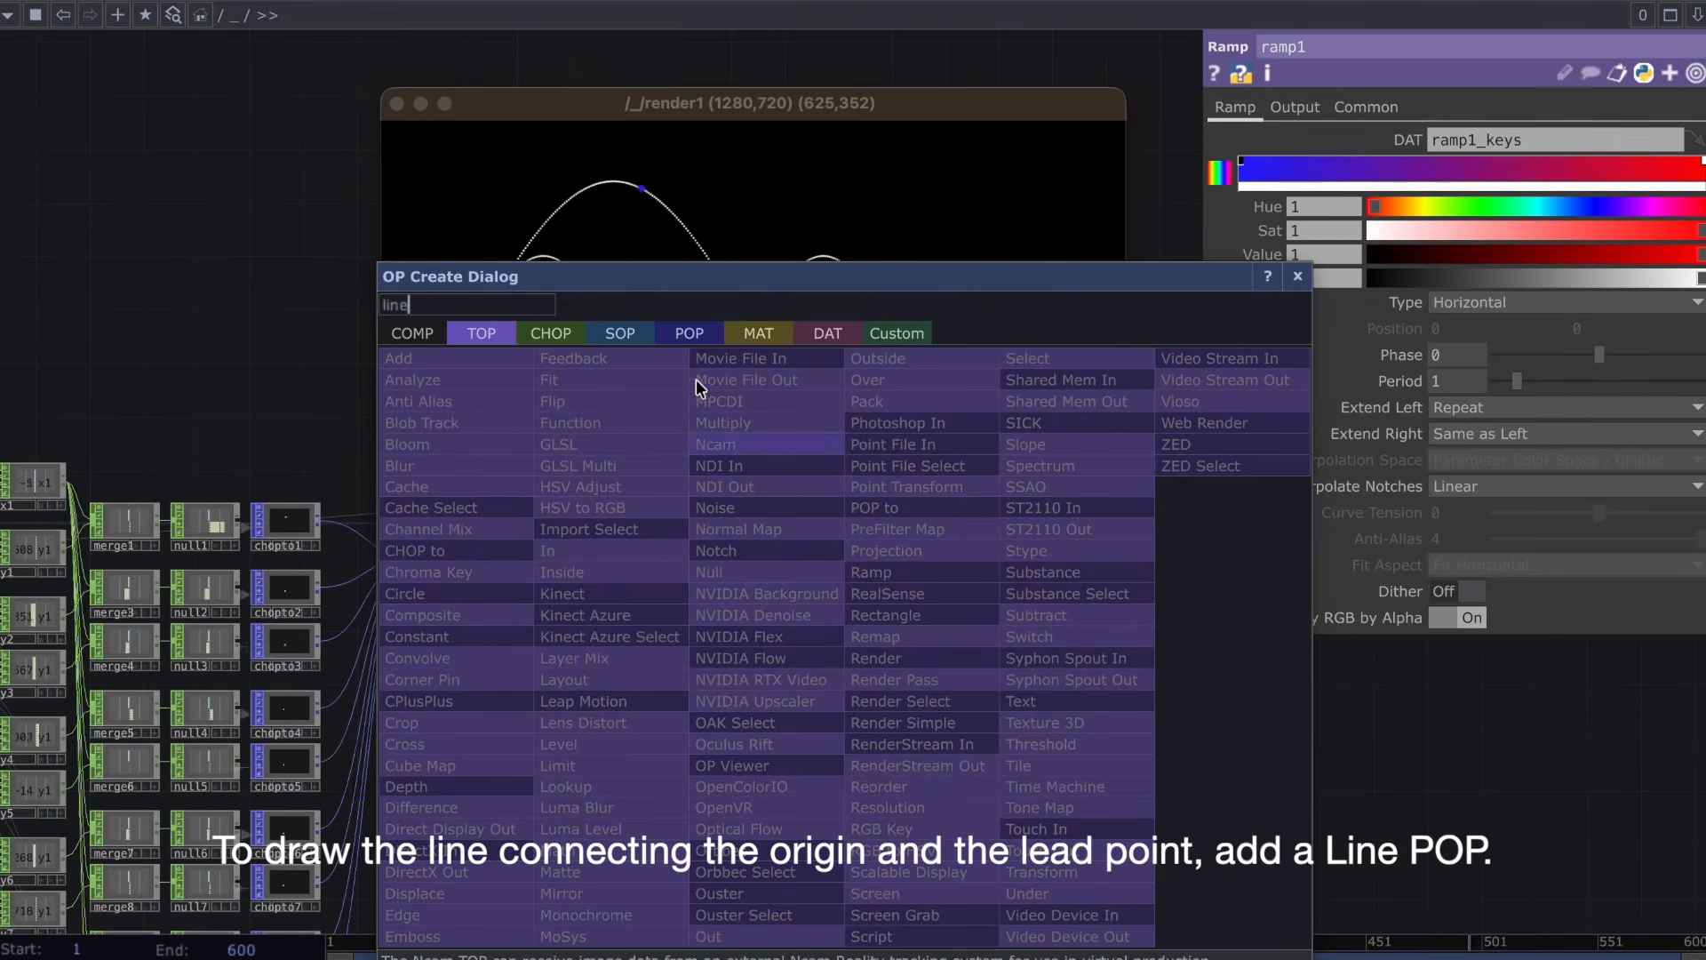
click(687, 336)
text(ine)
click(633, 613)
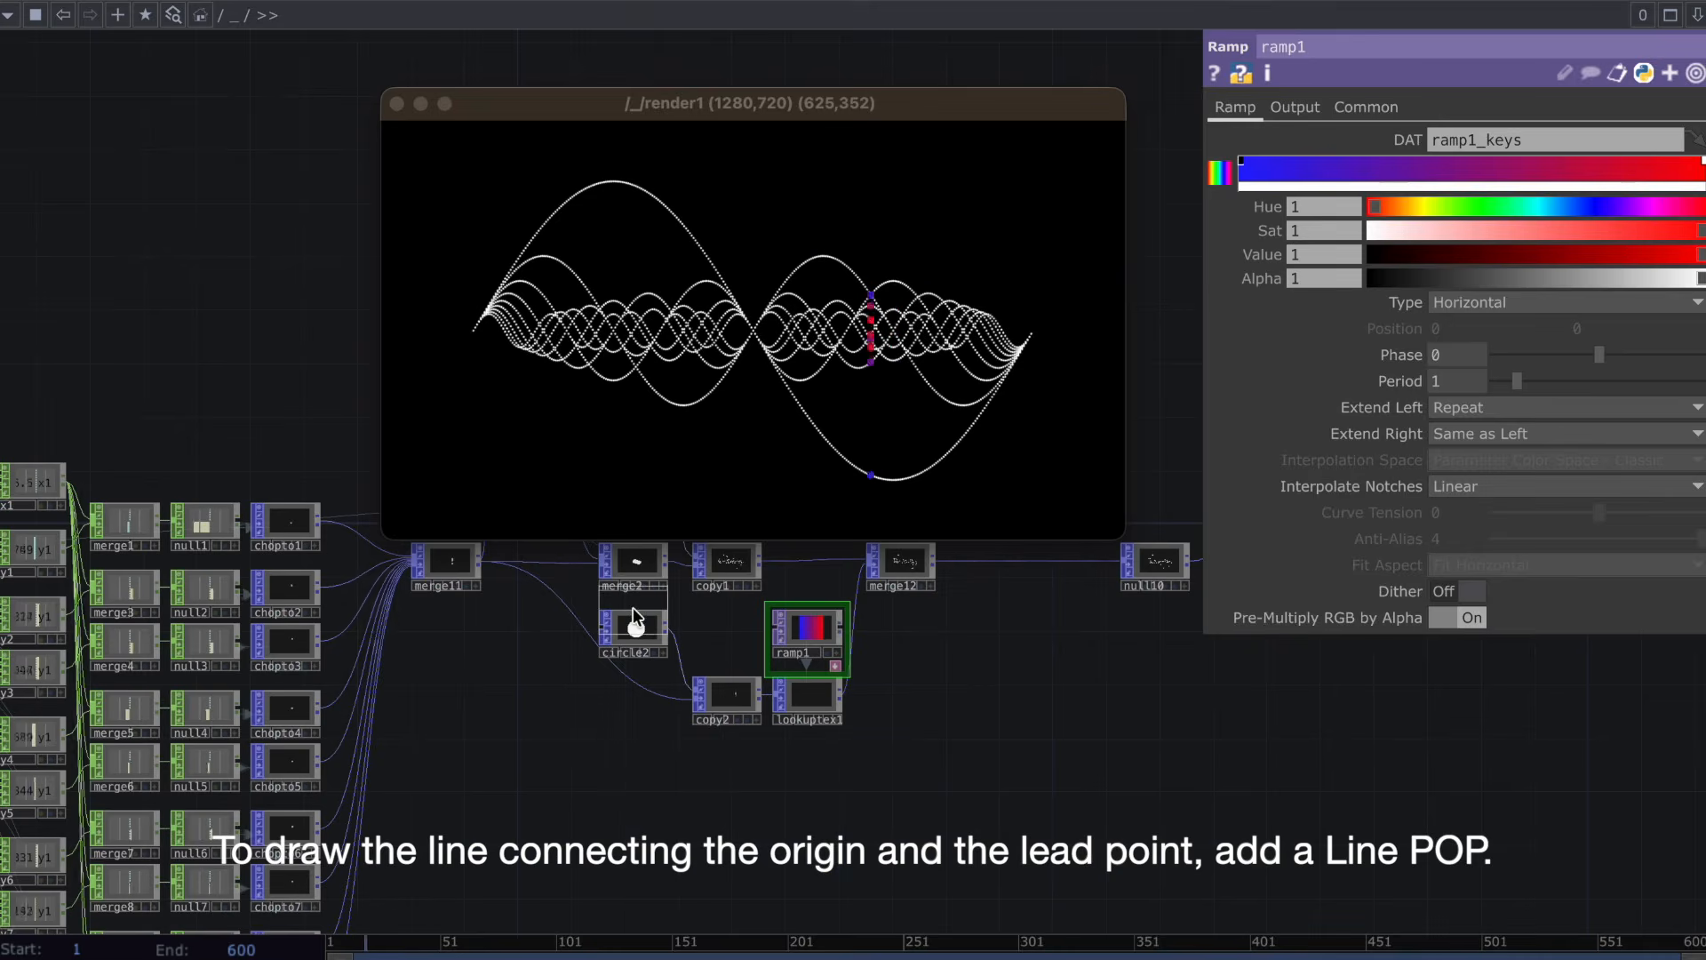
click(687, 793)
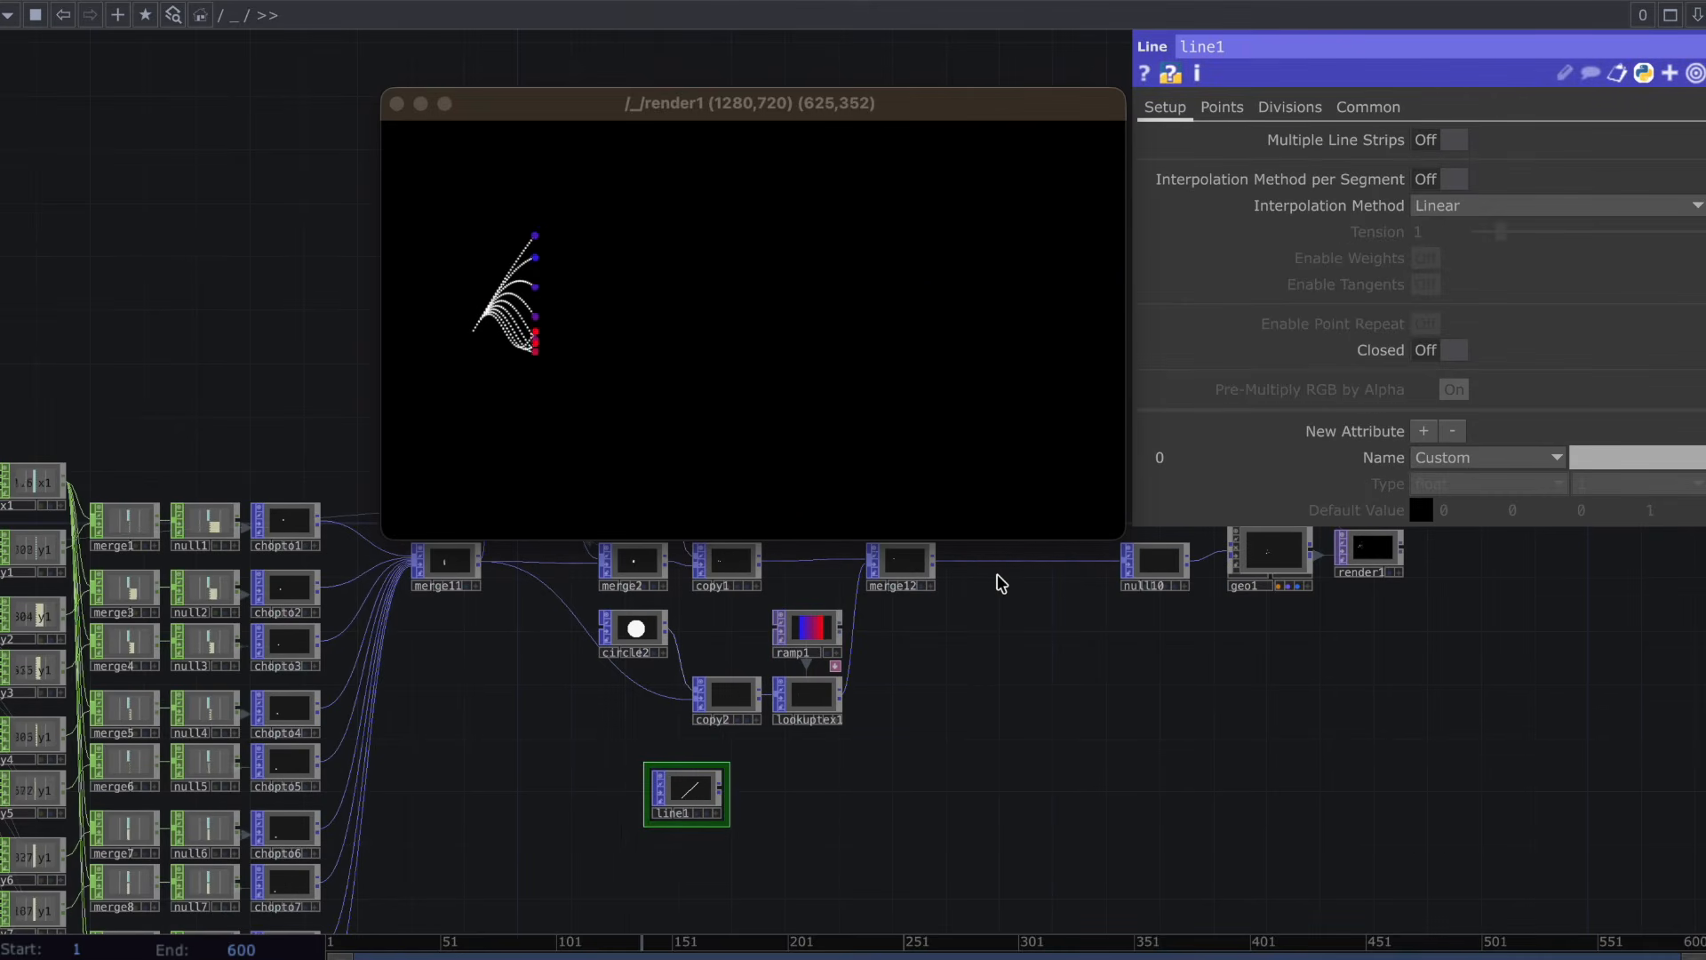
drag(721, 788, 877, 591)
scroll(752, 793, up, 5)
drag(676, 789, 761, 812)
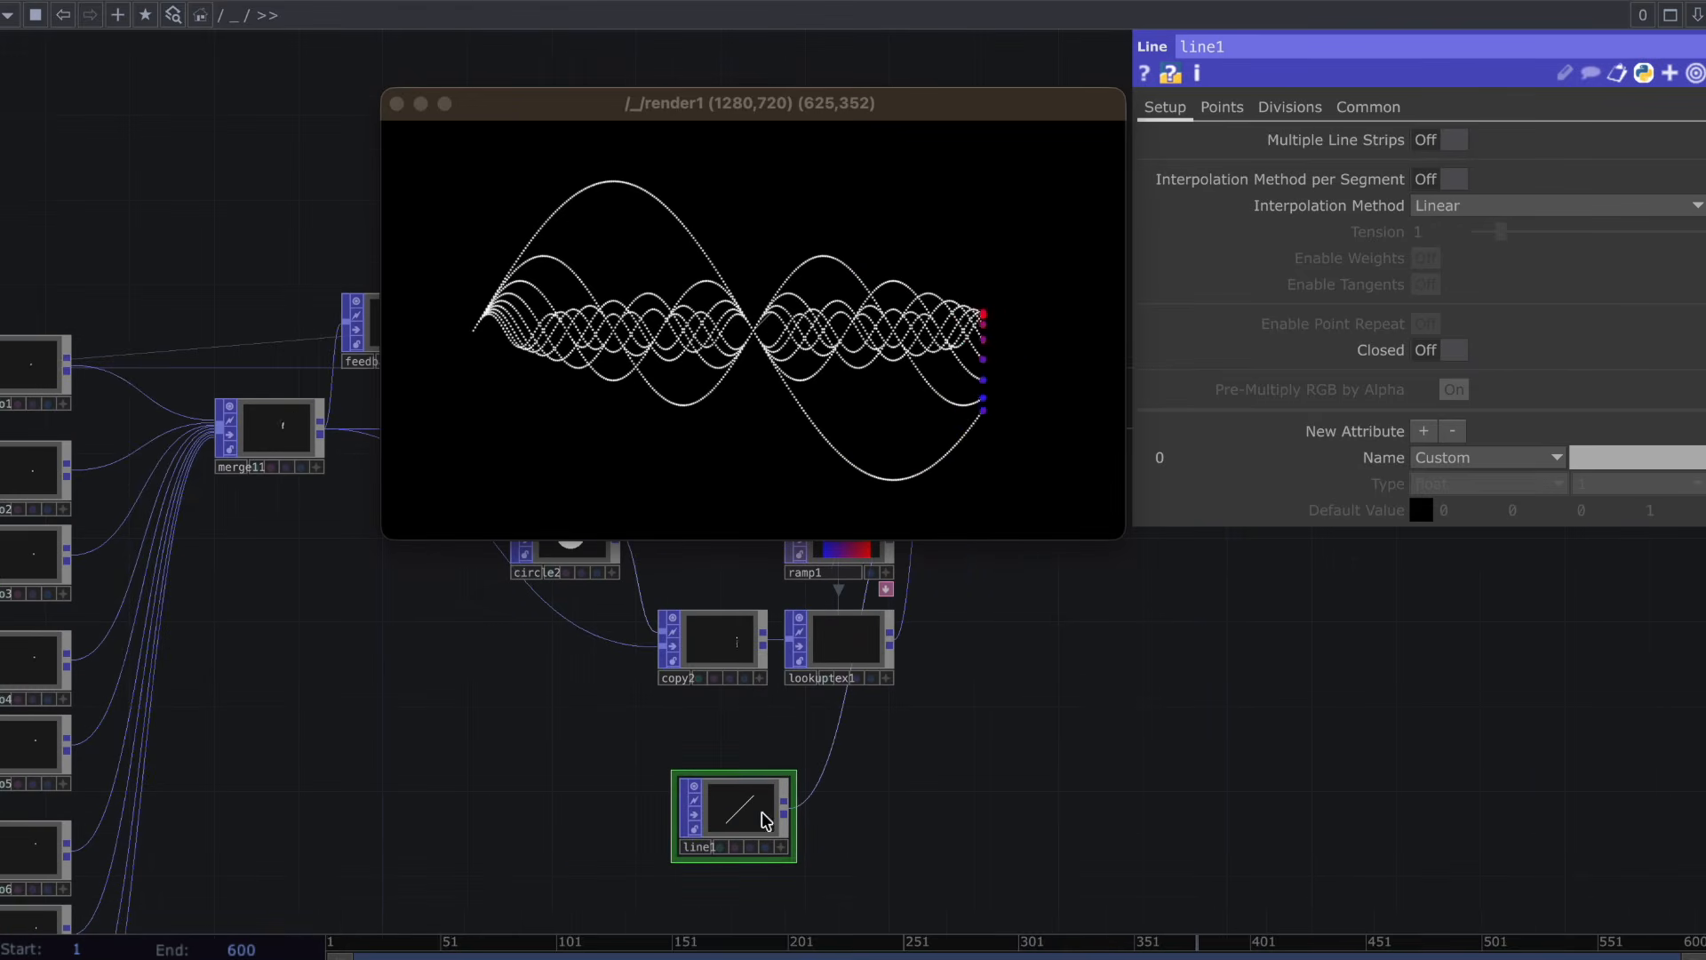
Drive the X and Y position of line1's point 1 with null1's x1 and y1 channels.
click(1220, 106)
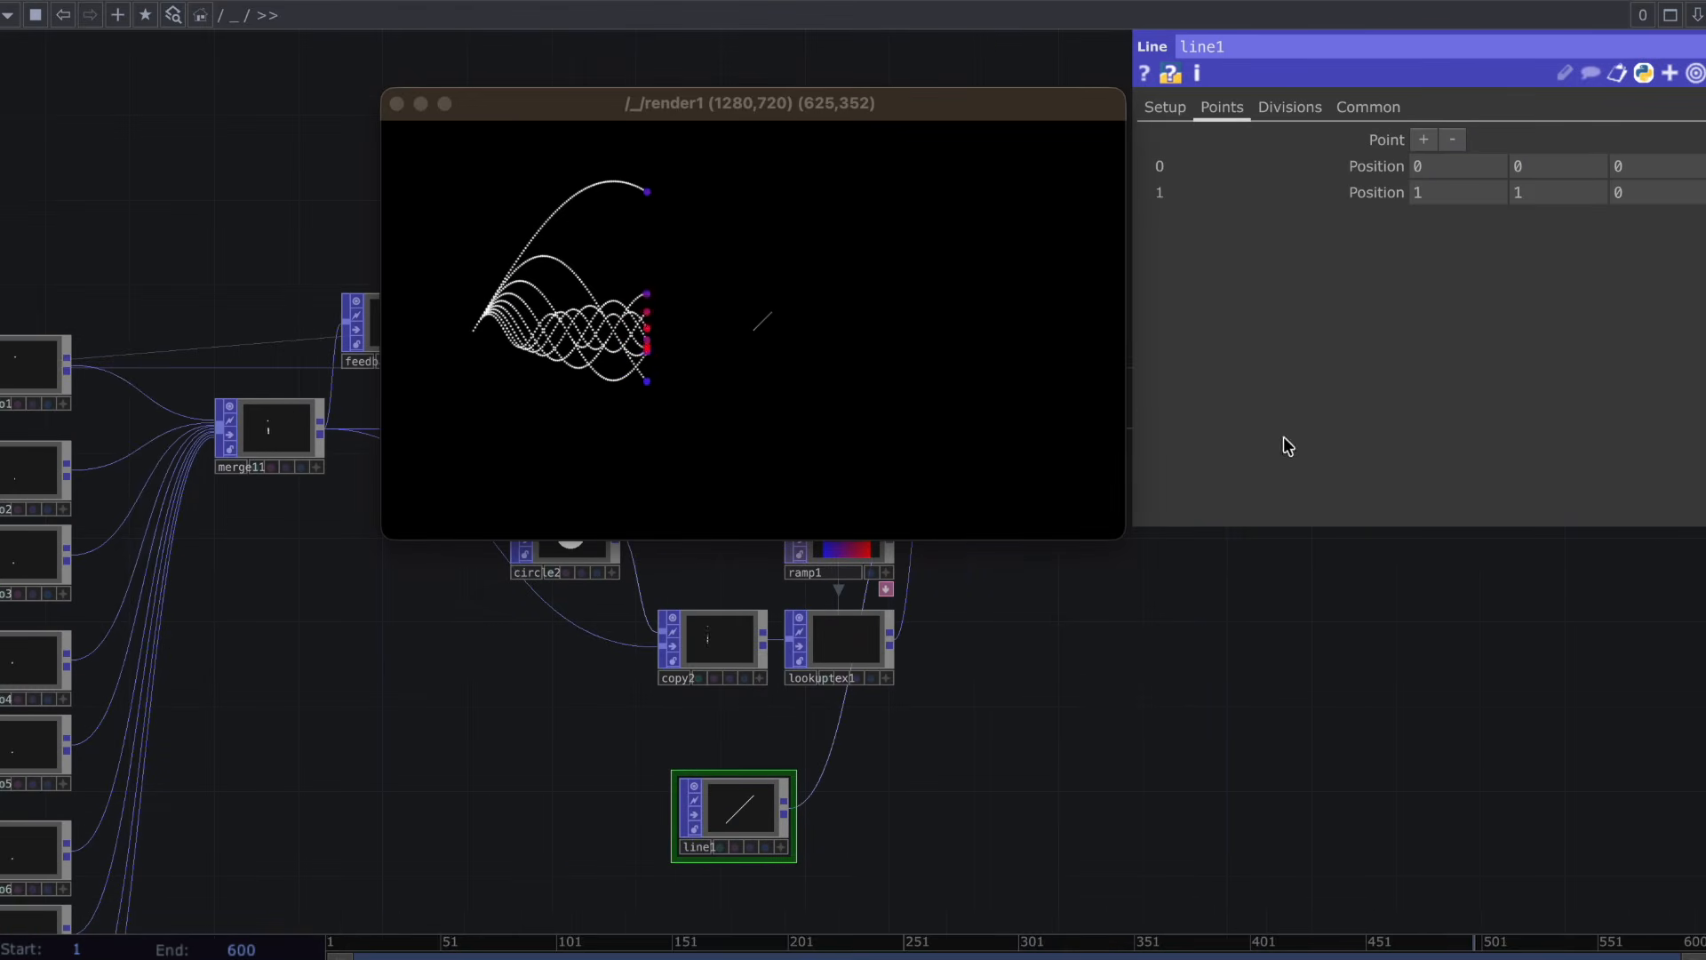
scroll(1245, 742, down, 4)
drag(548, 602, 338, 528)
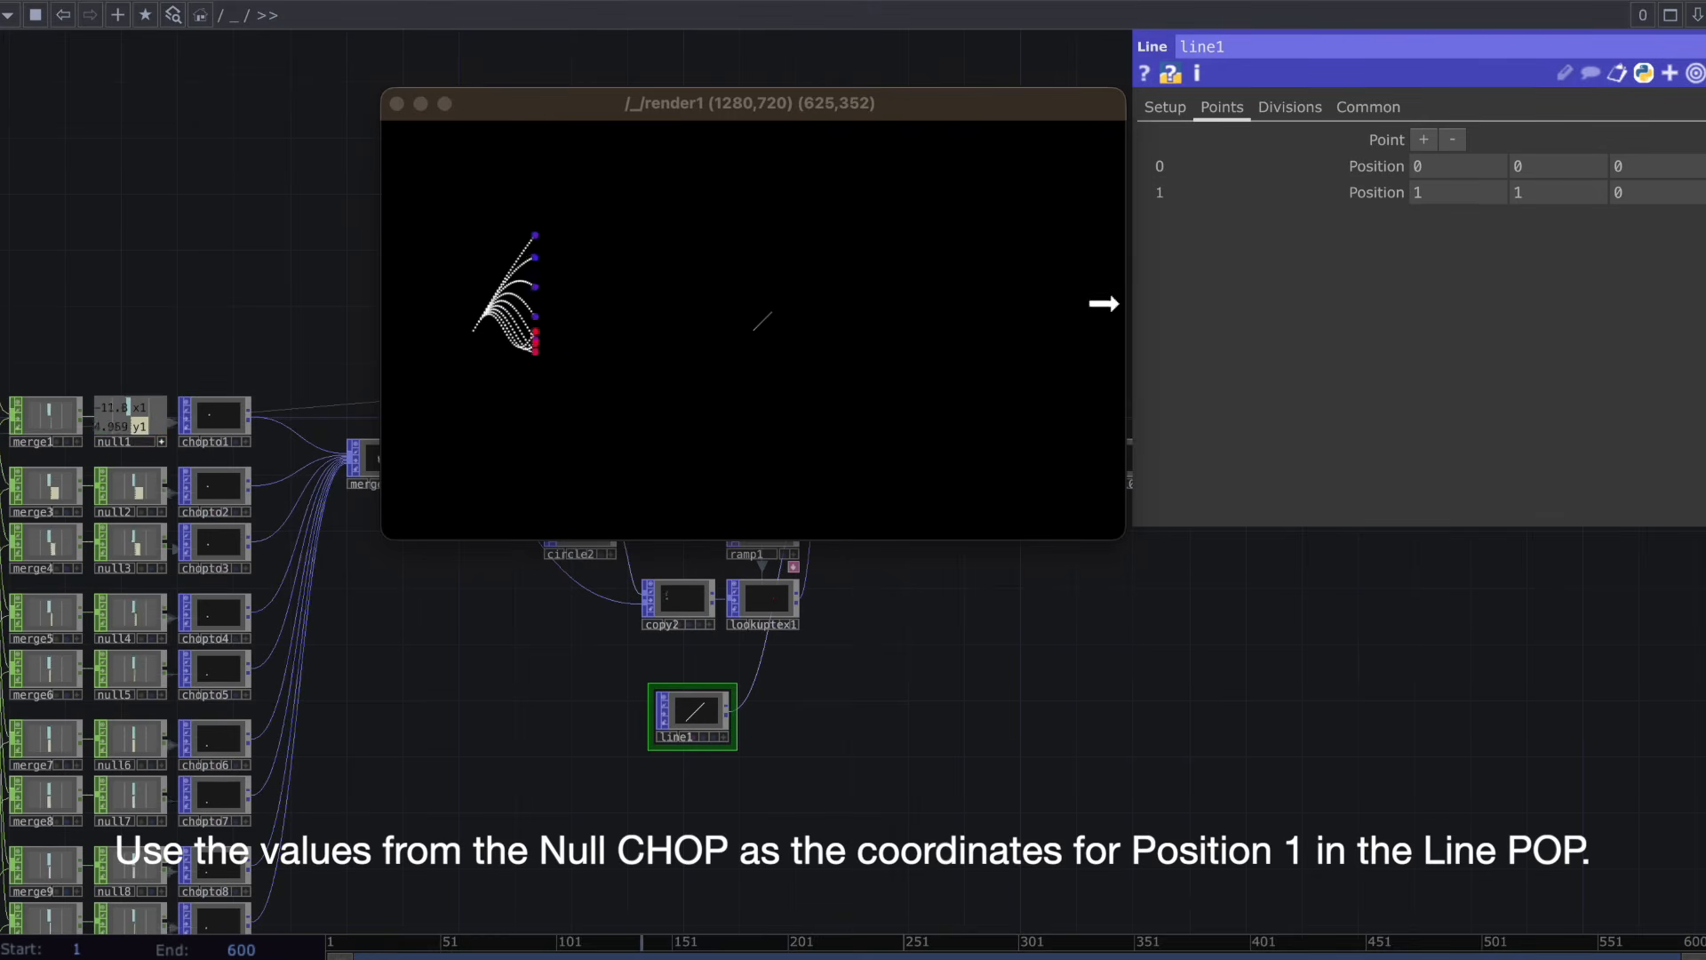
drag(1471, 182, 1479, 191)
click(1479, 176)
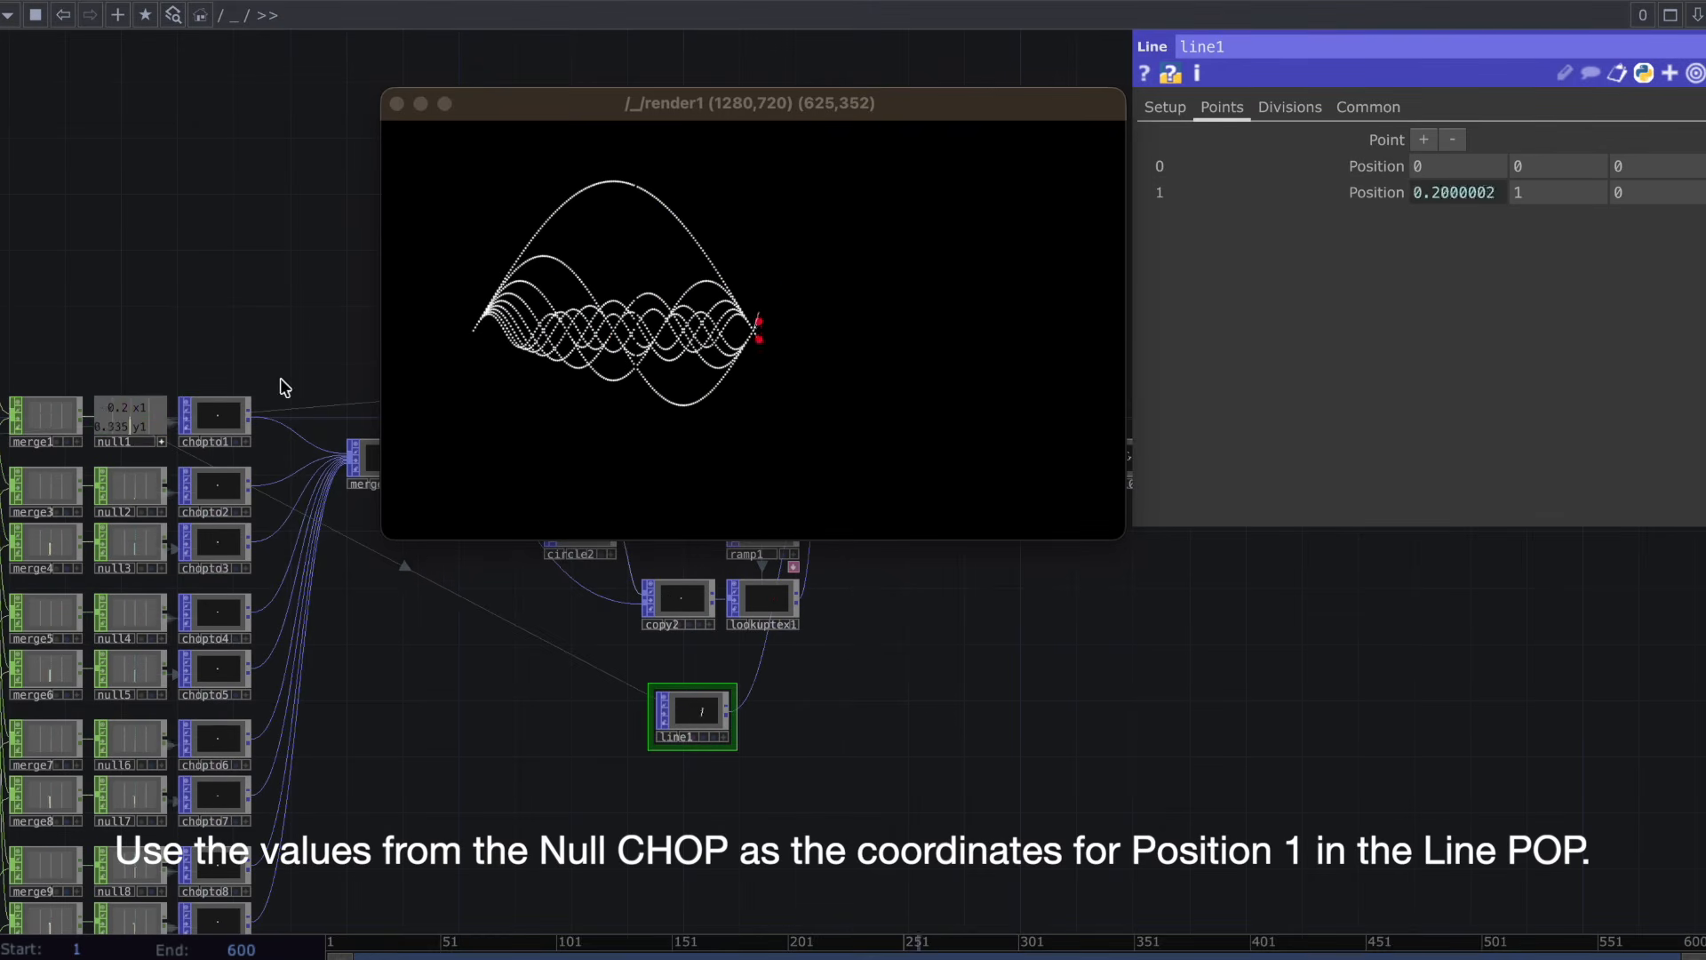
drag(1476, 162, 1546, 194)
click(1545, 192)
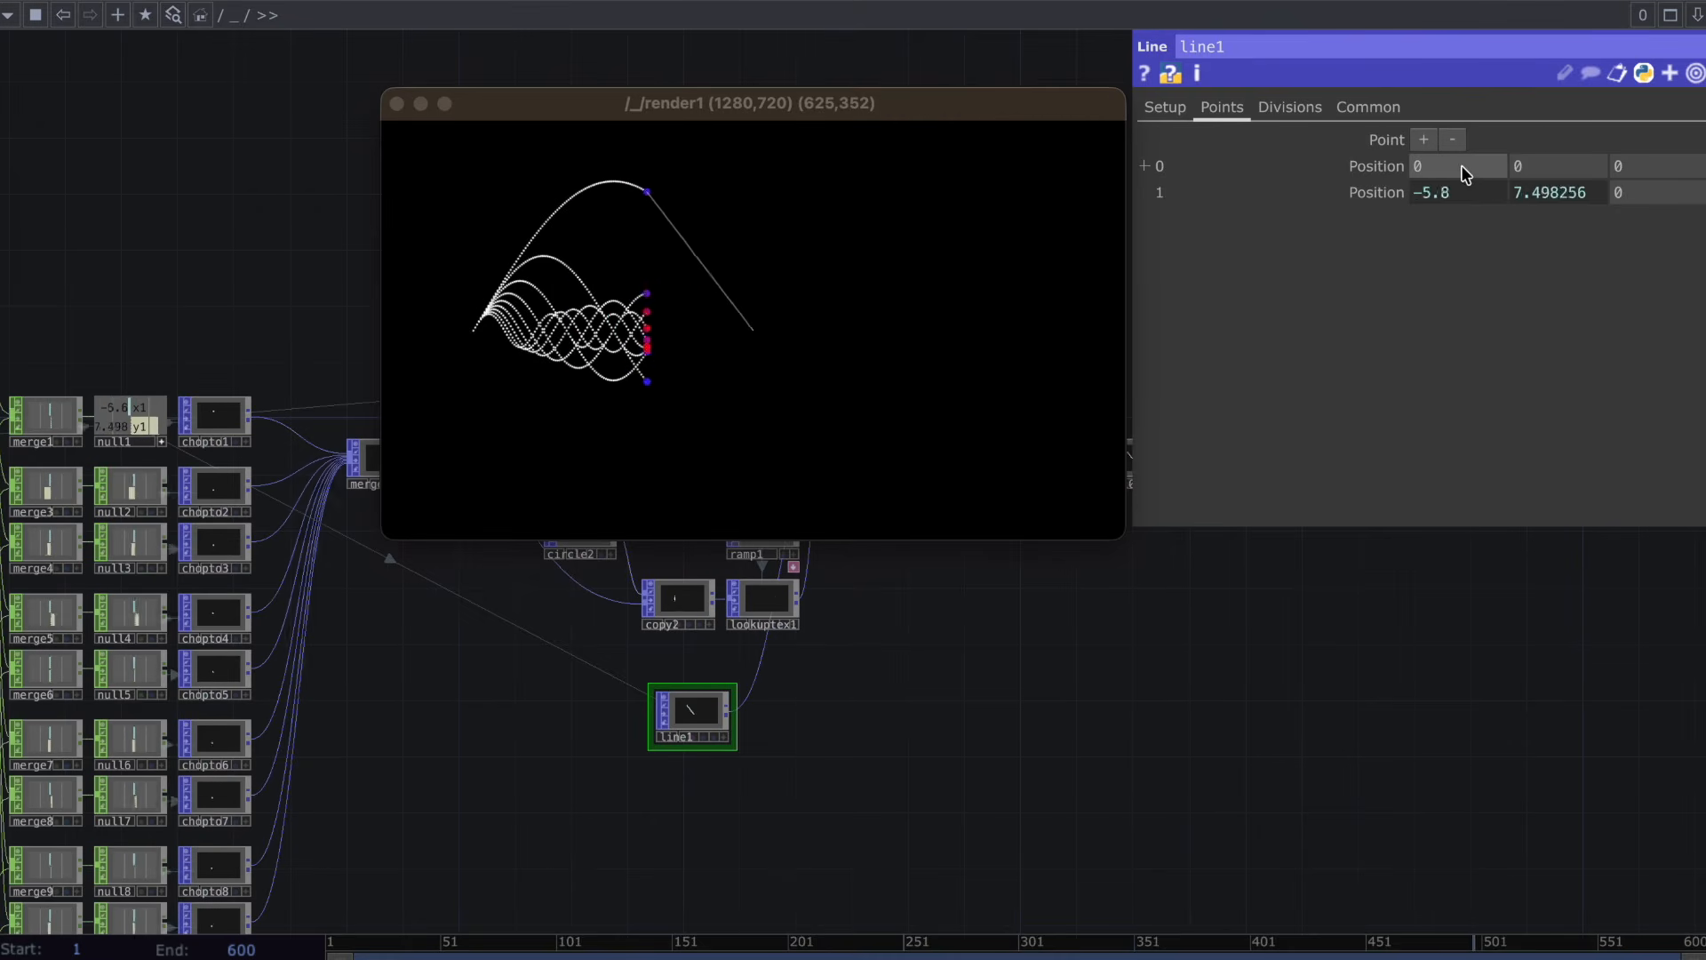
Copy LFO x1's offset expression -op('Amp_Freq')['xAmp']/2 into the X position of line1's point 0.
drag(67, 246, 216, 273)
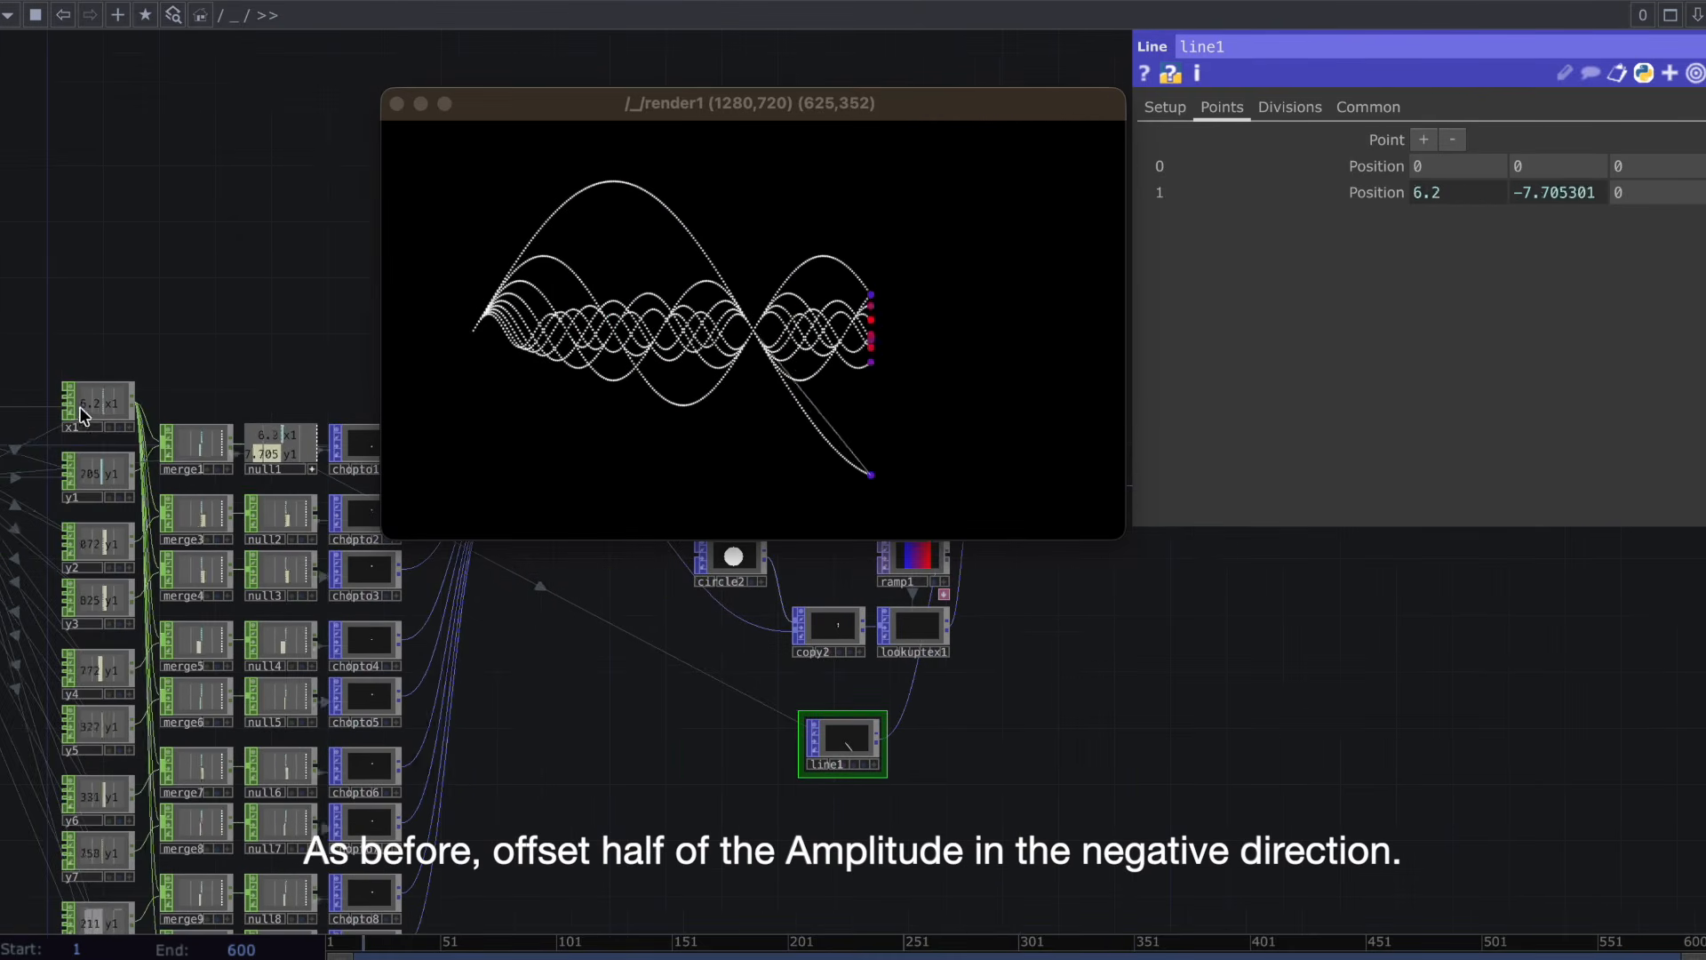
click(112, 407)
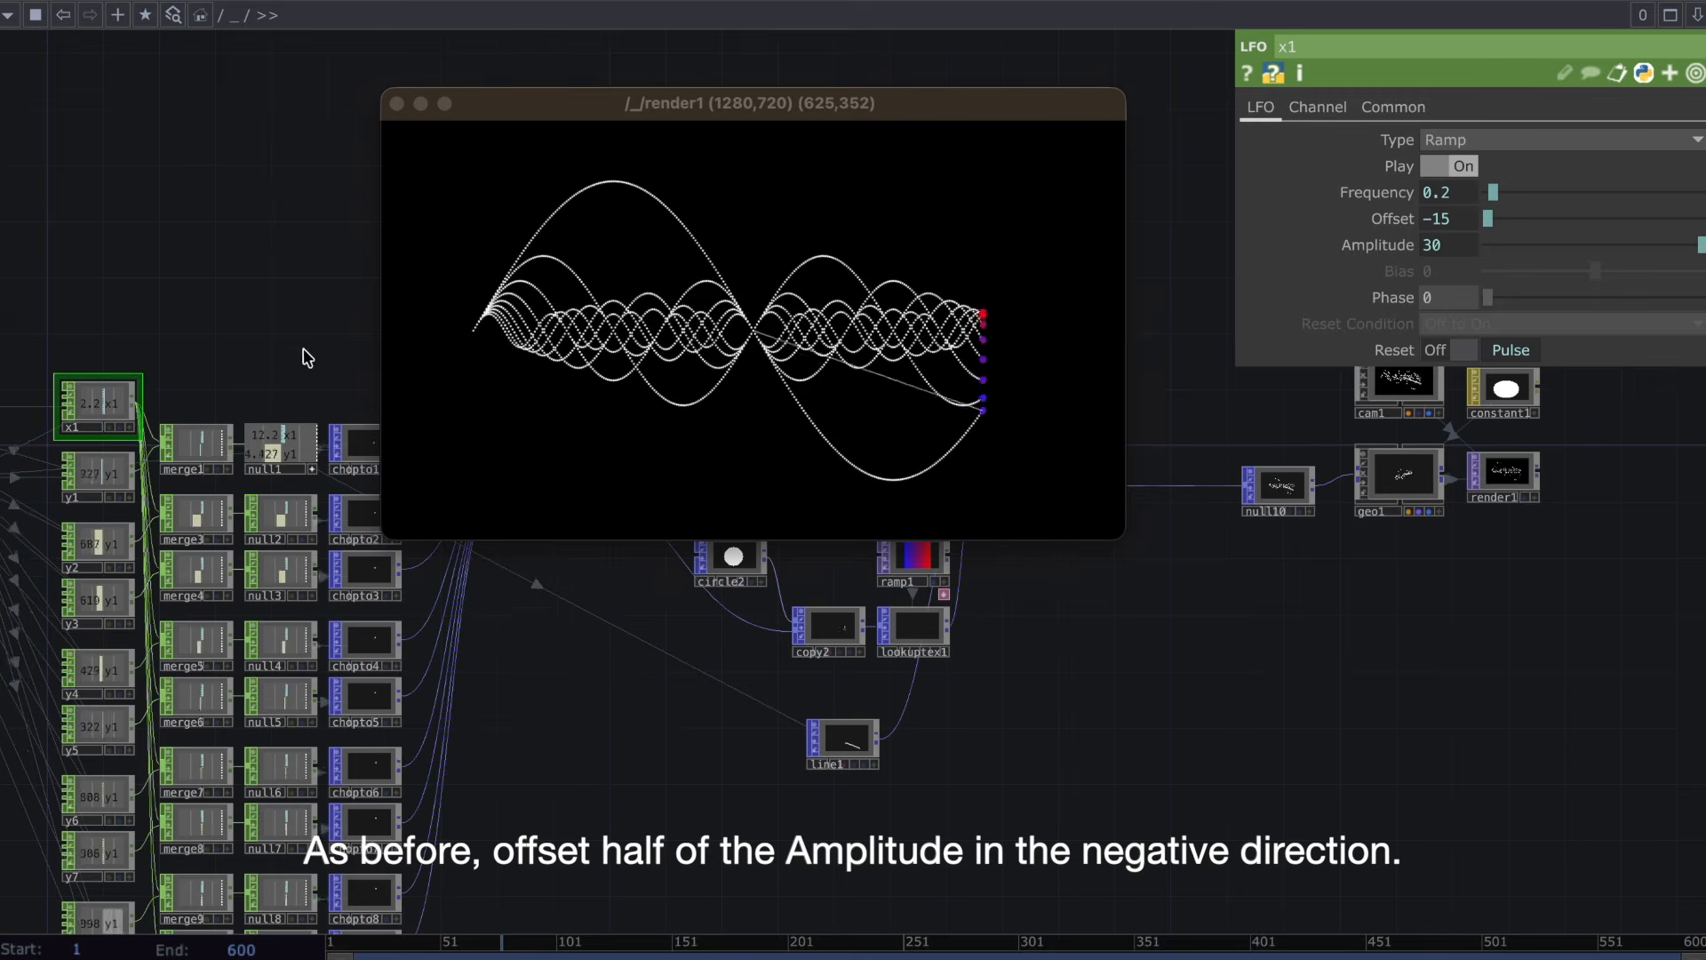
click(1391, 218)
click(1512, 245)
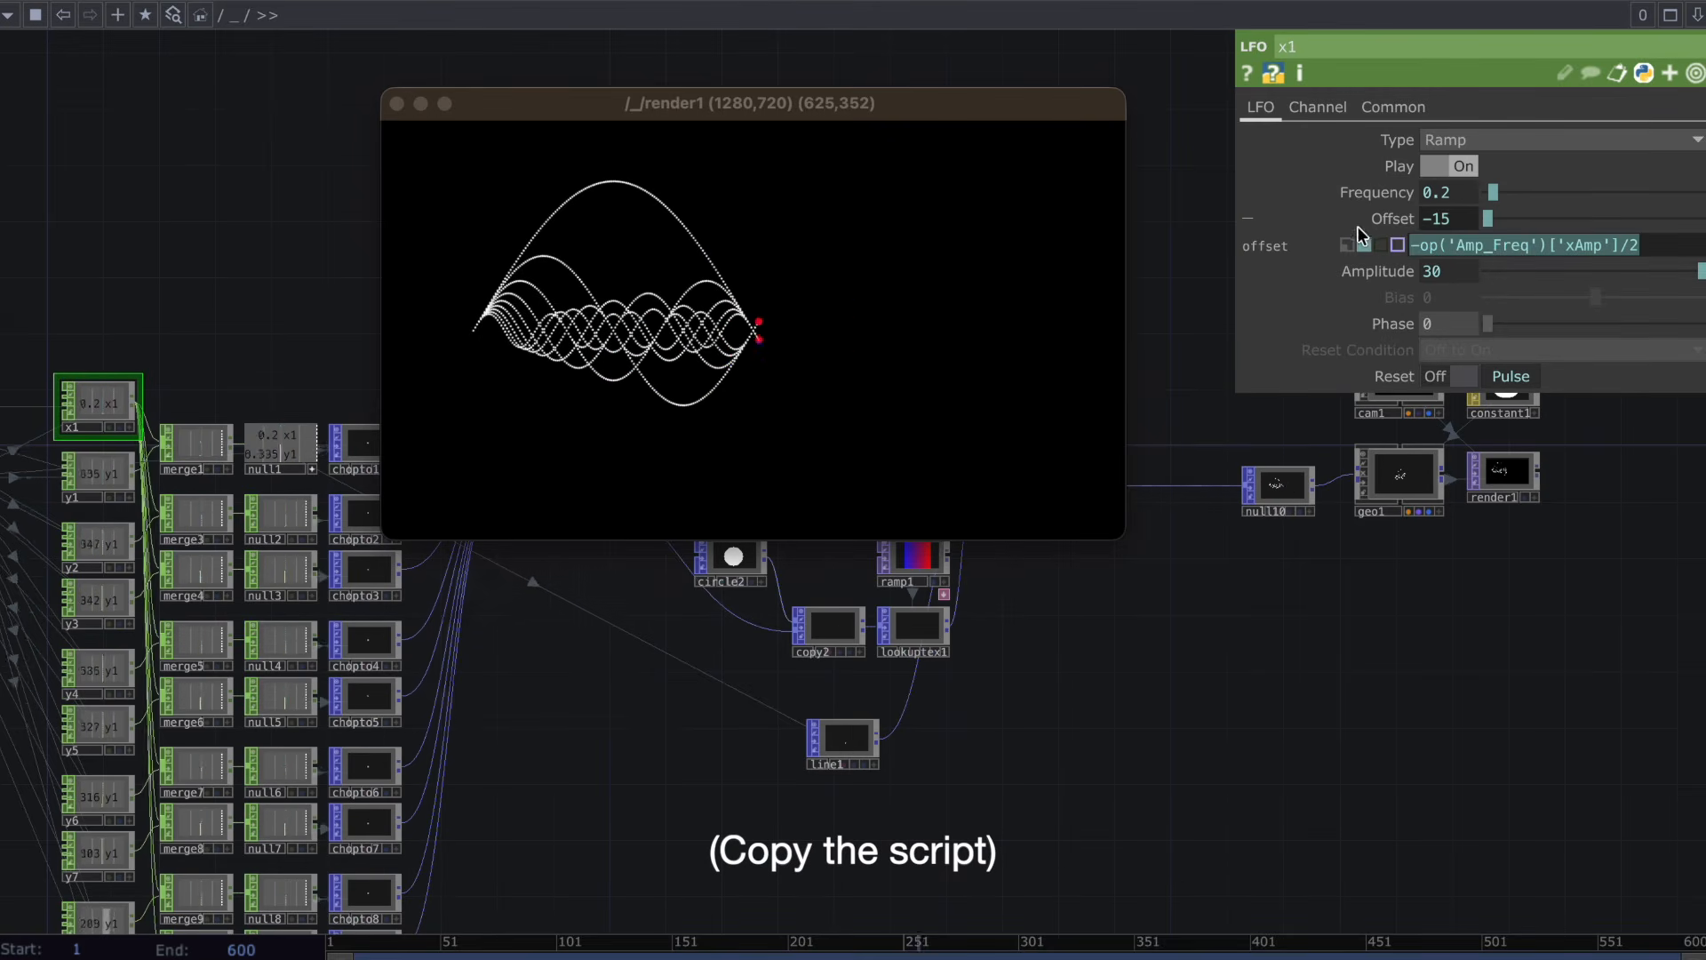
click(1248, 218)
click(853, 742)
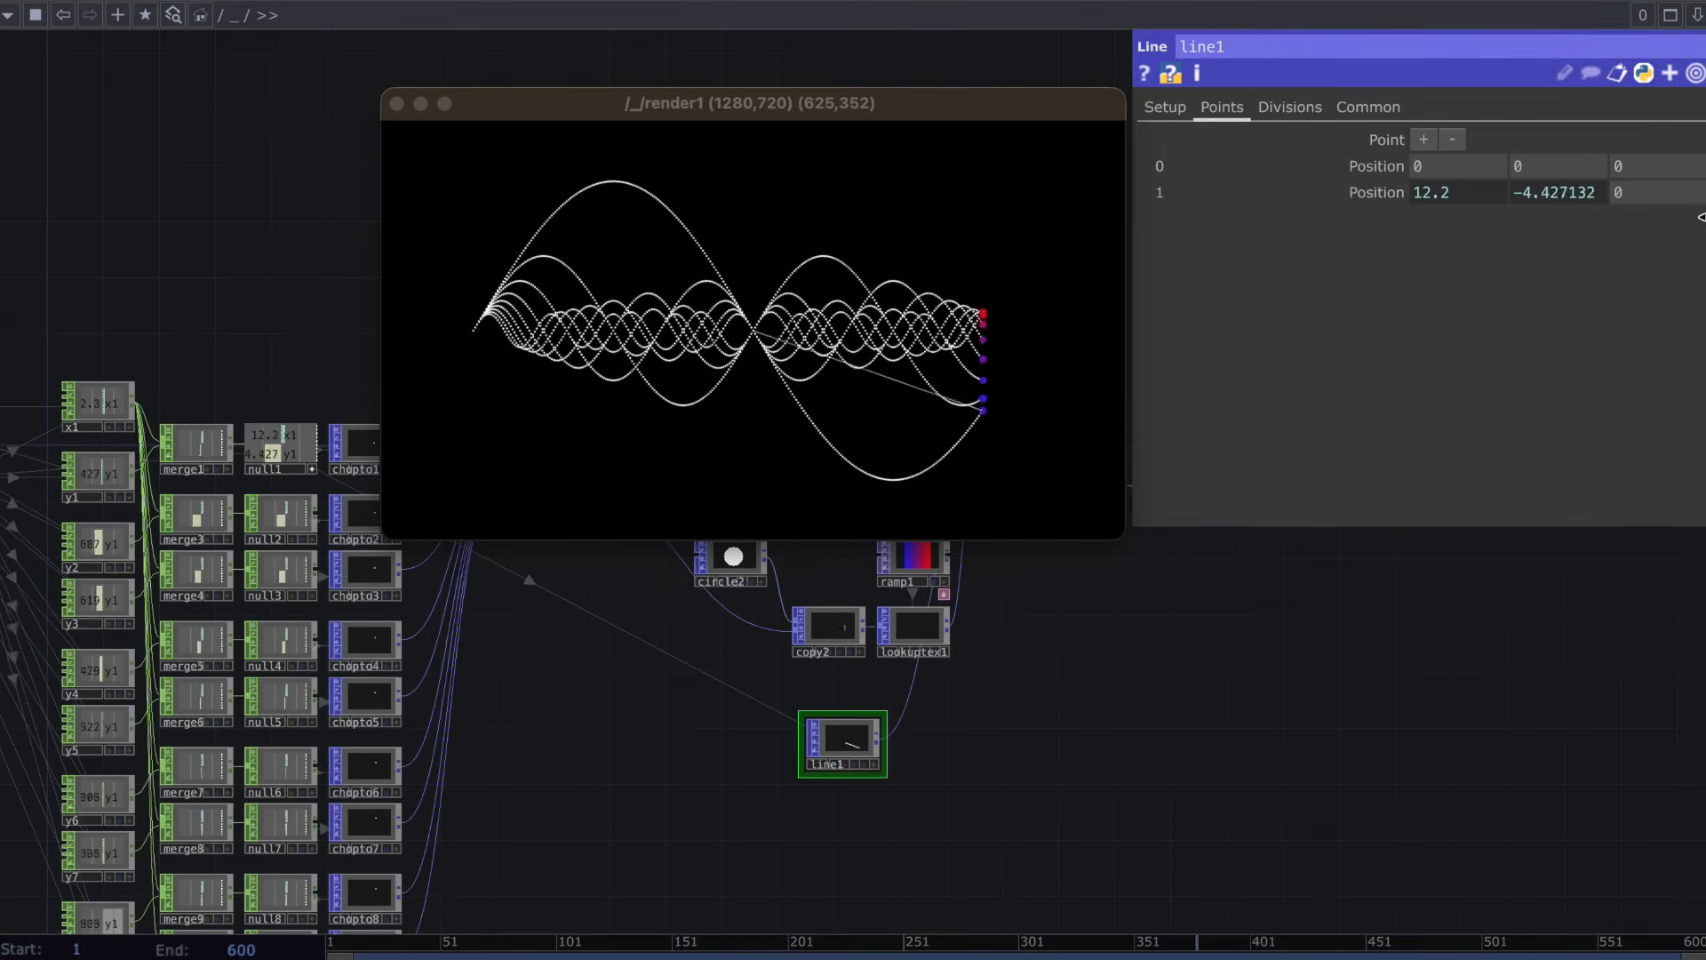
click(1448, 747)
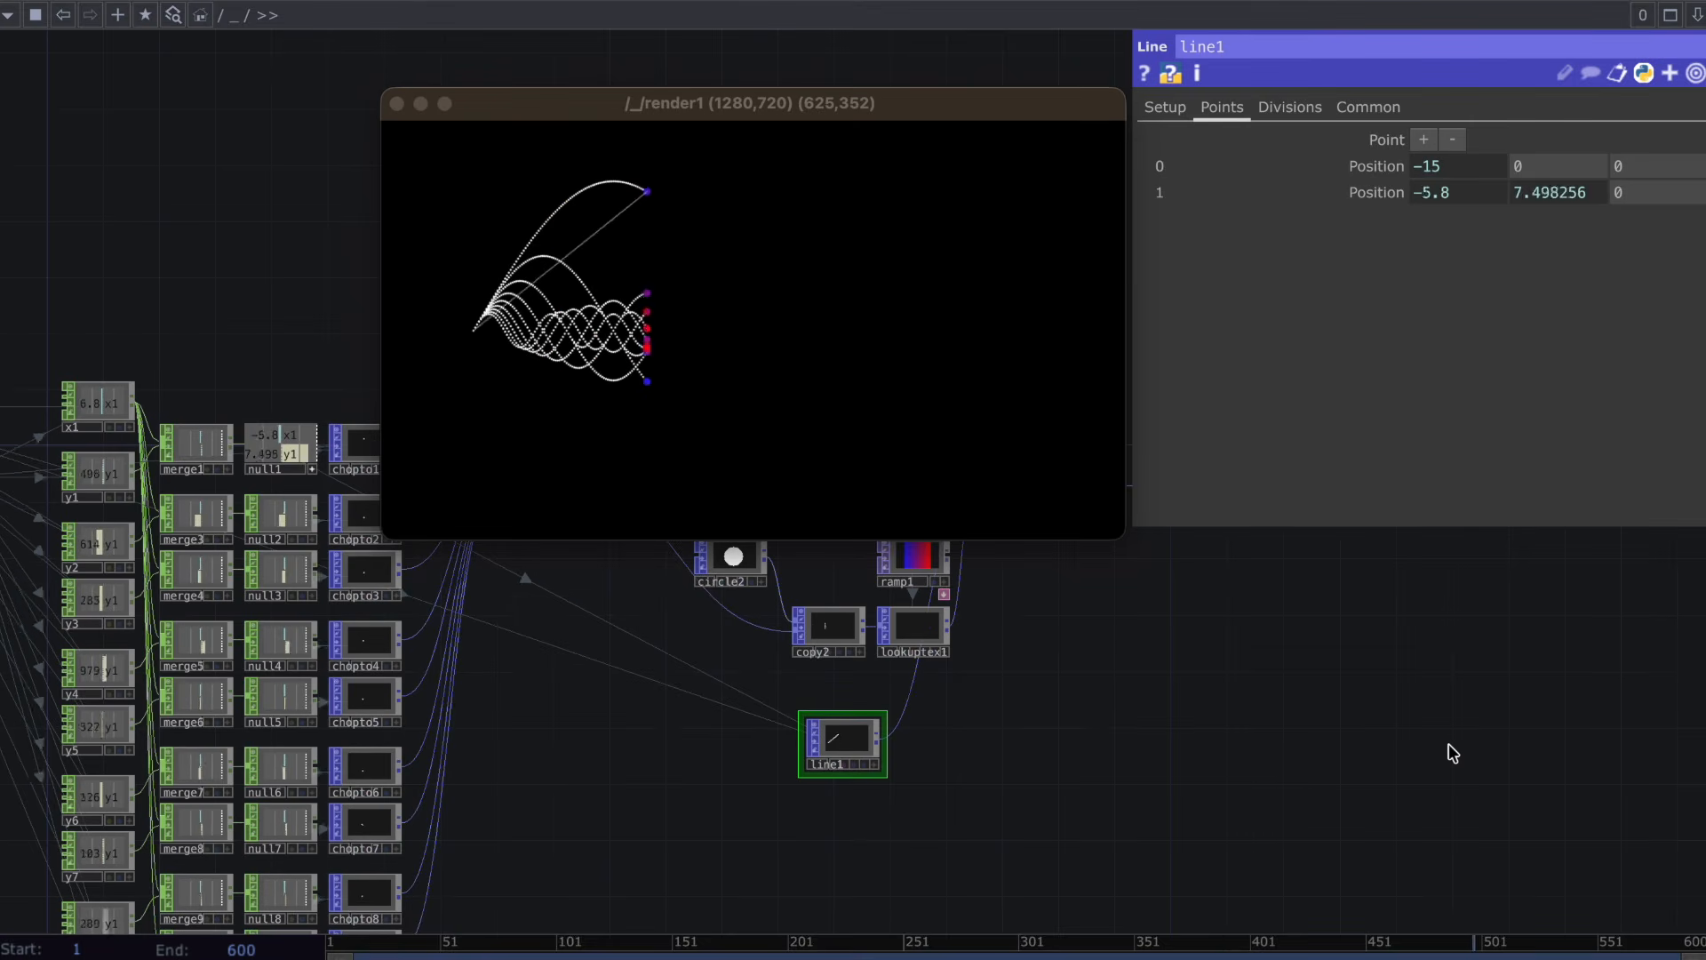
Duplicate line1 and place the copy directly below it.
scroll(978, 745, up, 2)
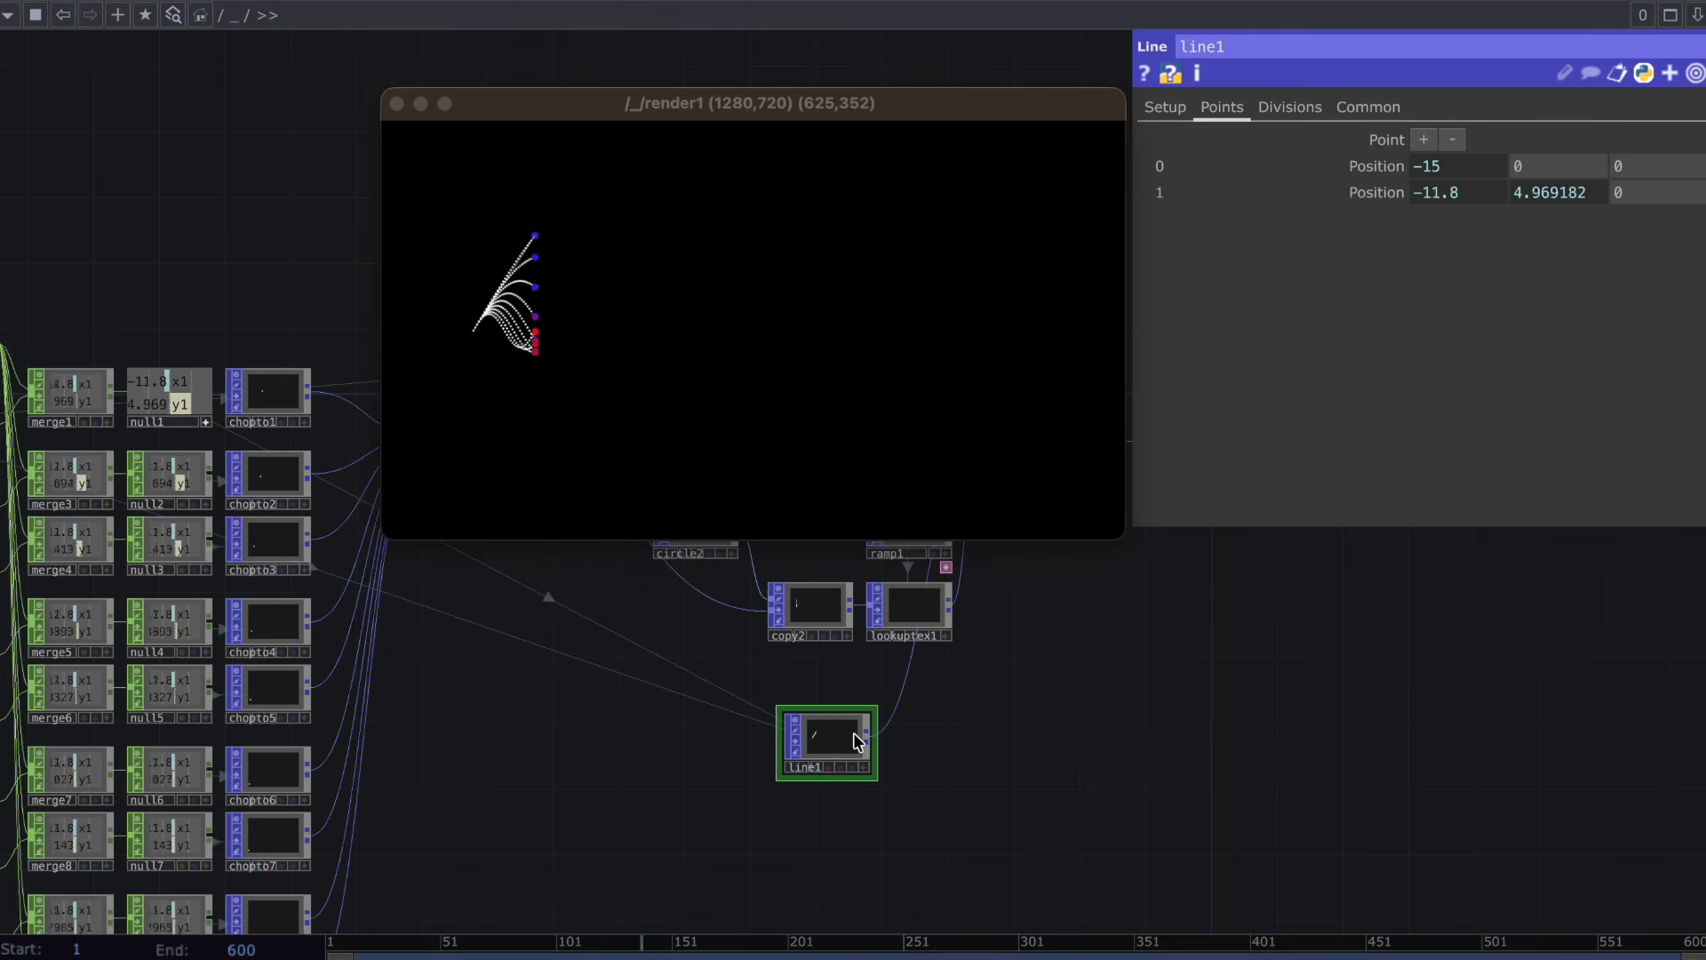
key(ctrl+c)
key(ctrl+v)
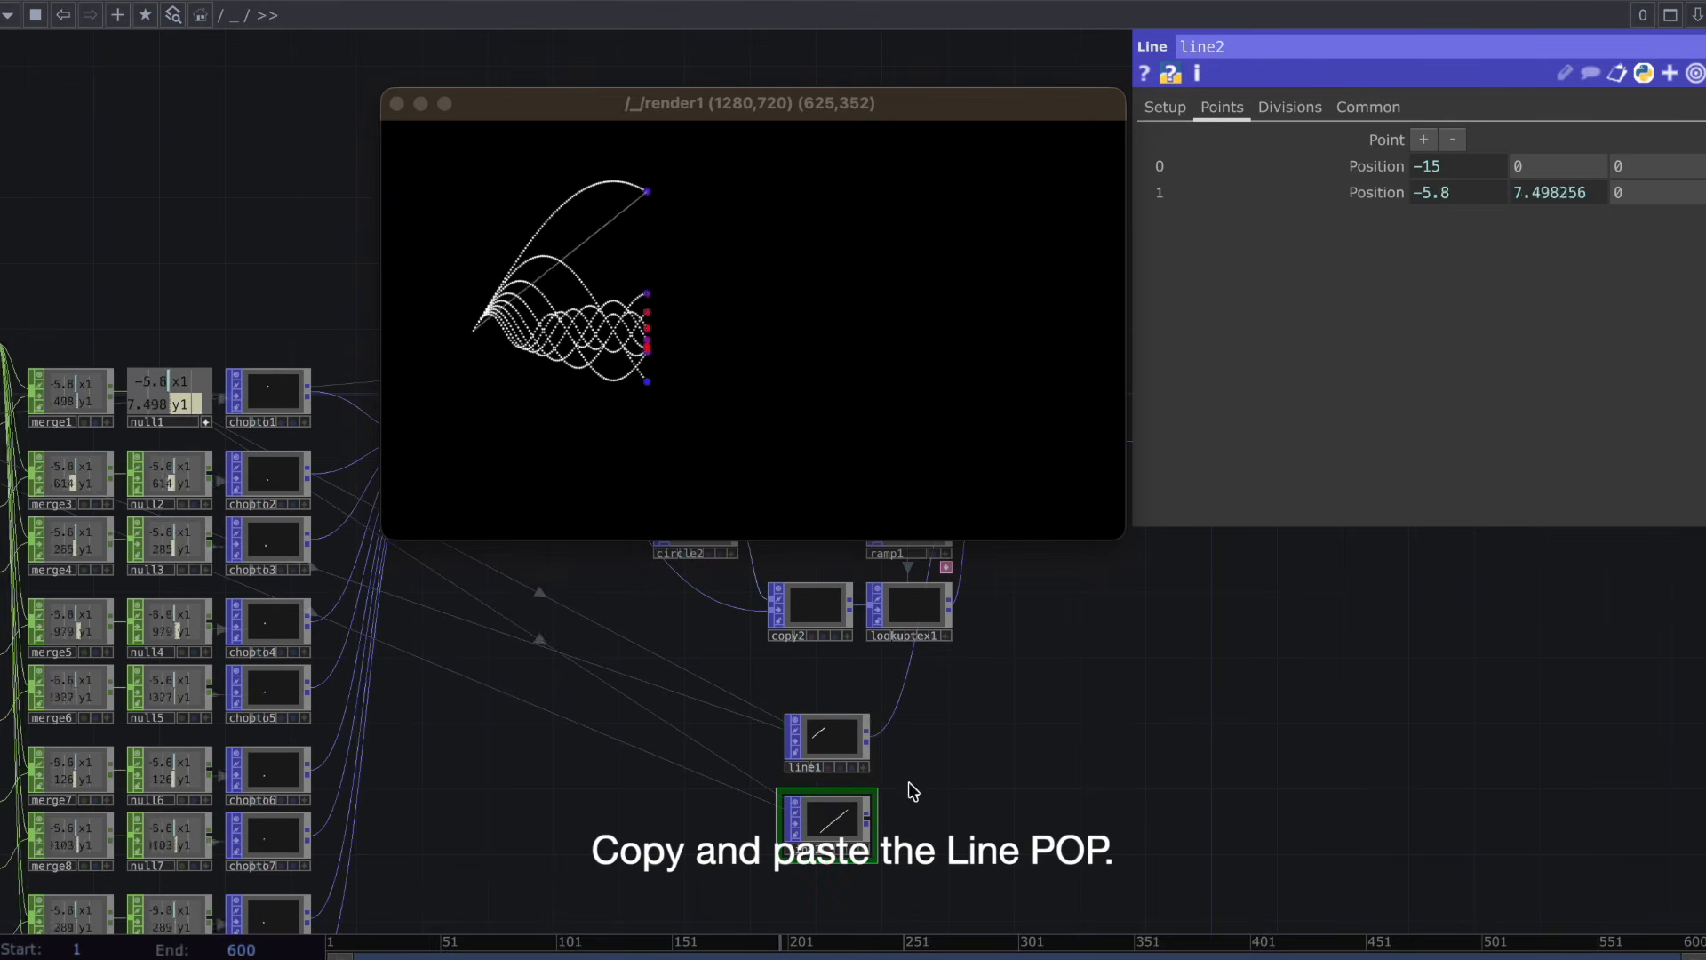
Insert a Merge POP between line1 and merge12 and connect line2 to it as well.
right_click(886, 734)
click(908, 721)
text(merge)
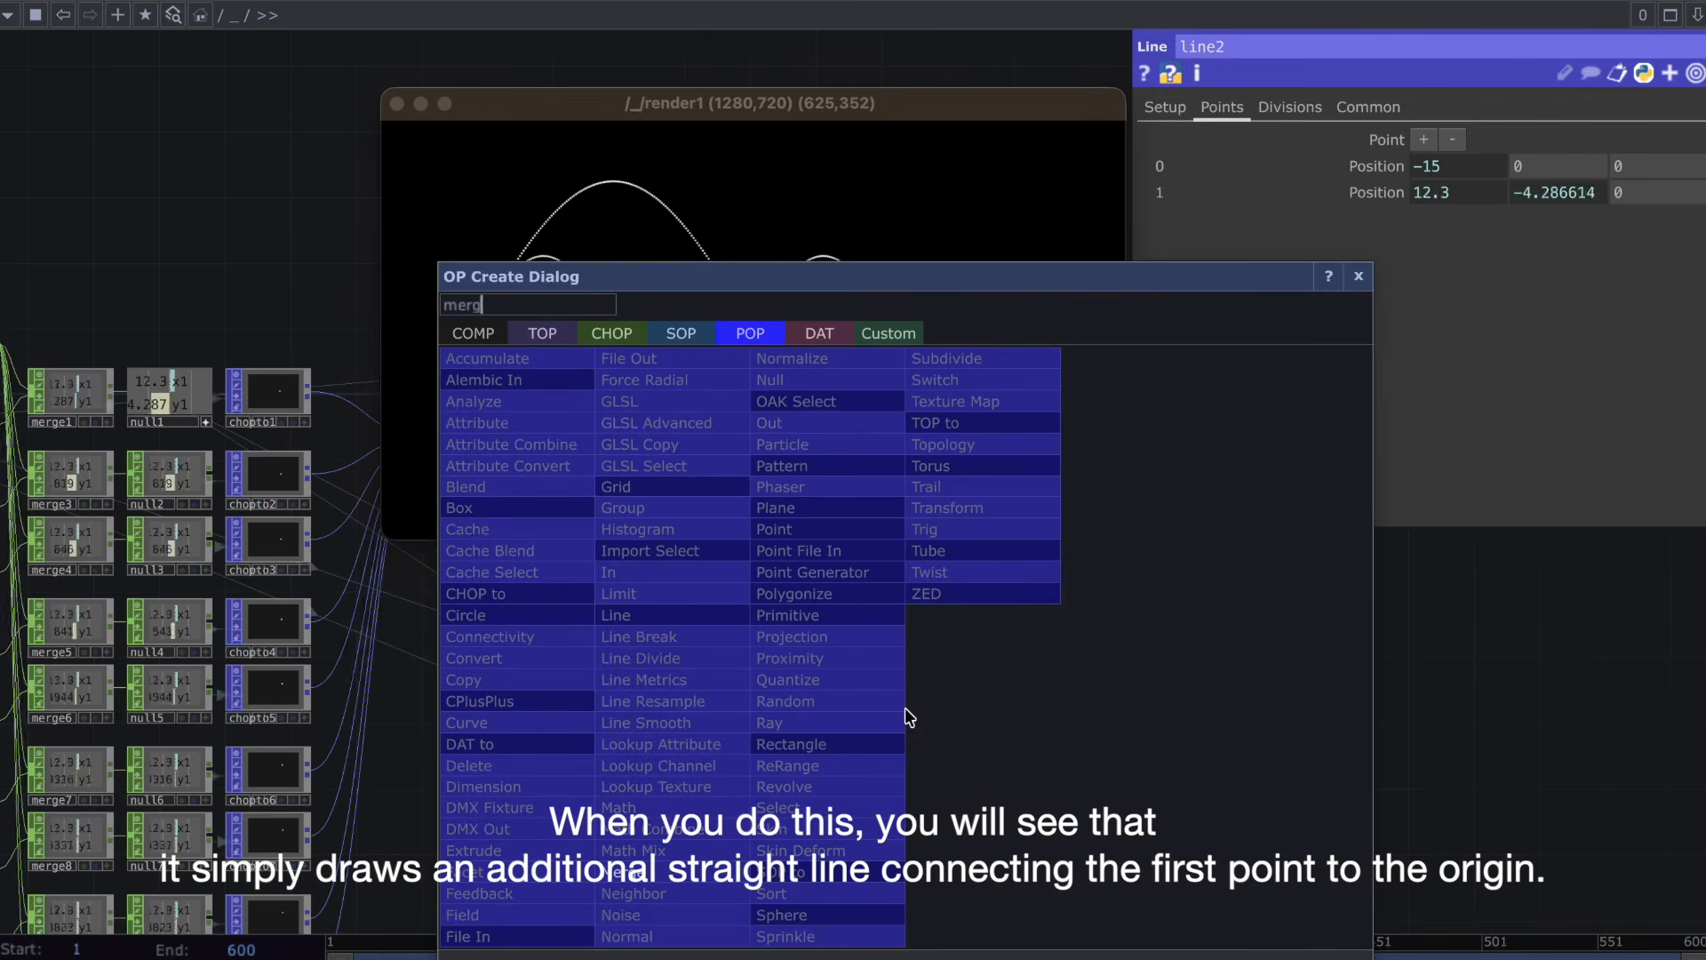
click(721, 873)
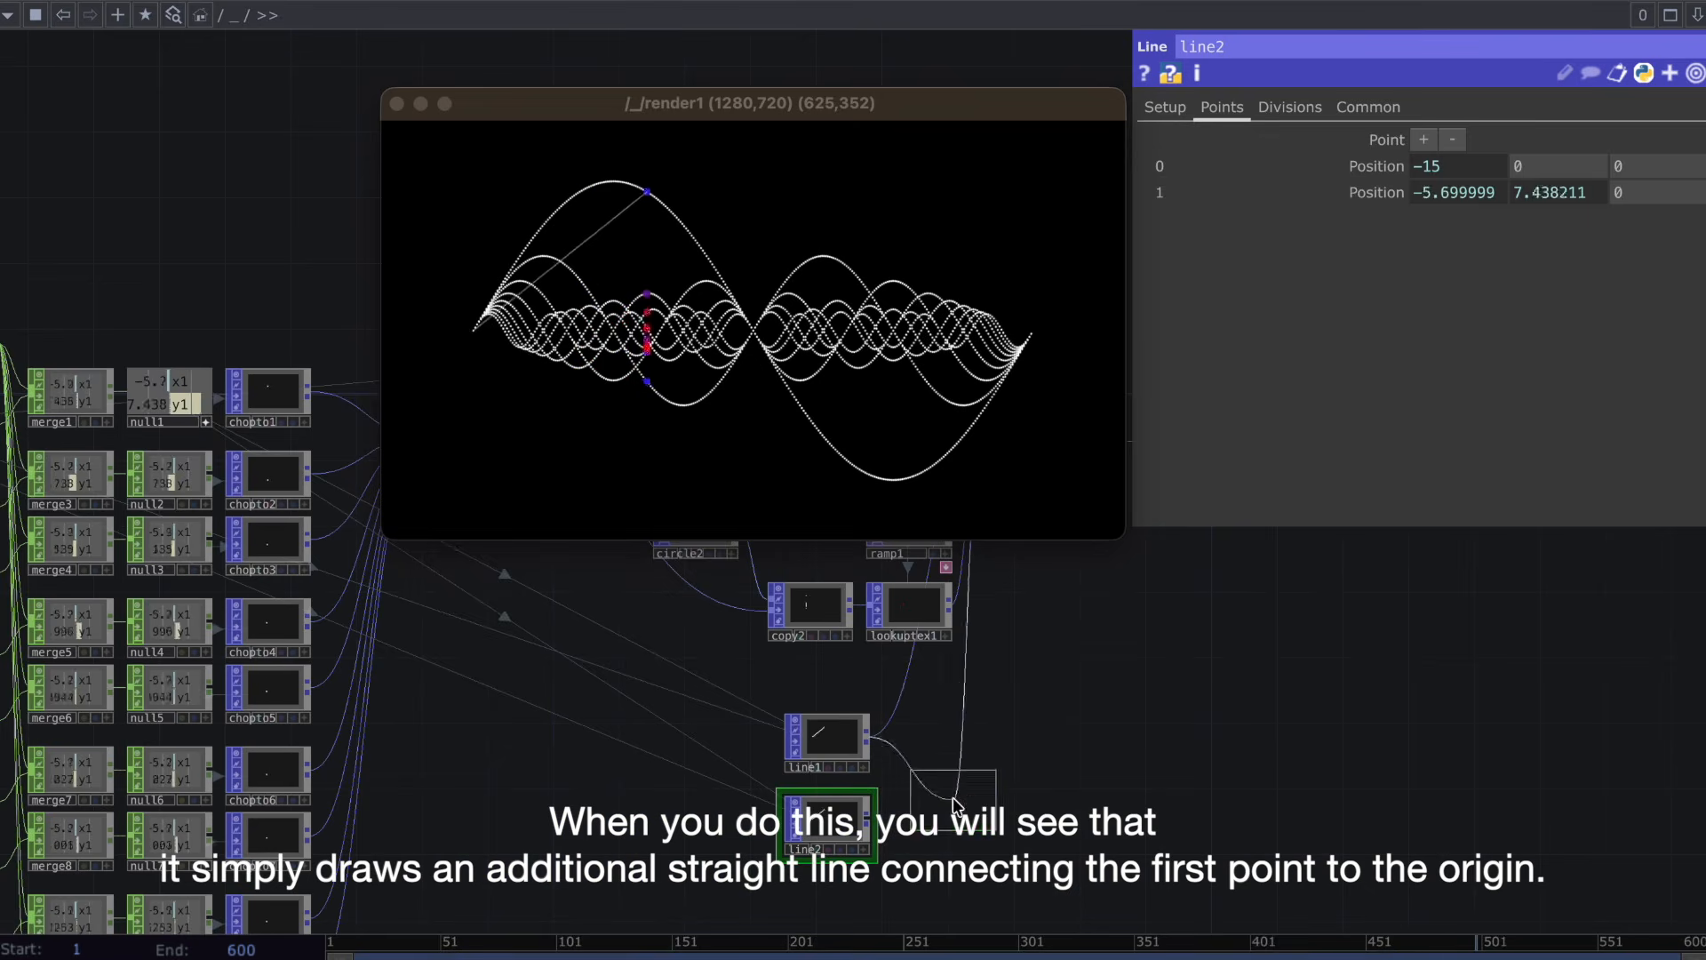
click(958, 791)
drag(898, 808, 921, 789)
Change the X expression of line2's point 1 to op('null' + str(me.digits))['x1'].
scroll(888, 782, up, 5)
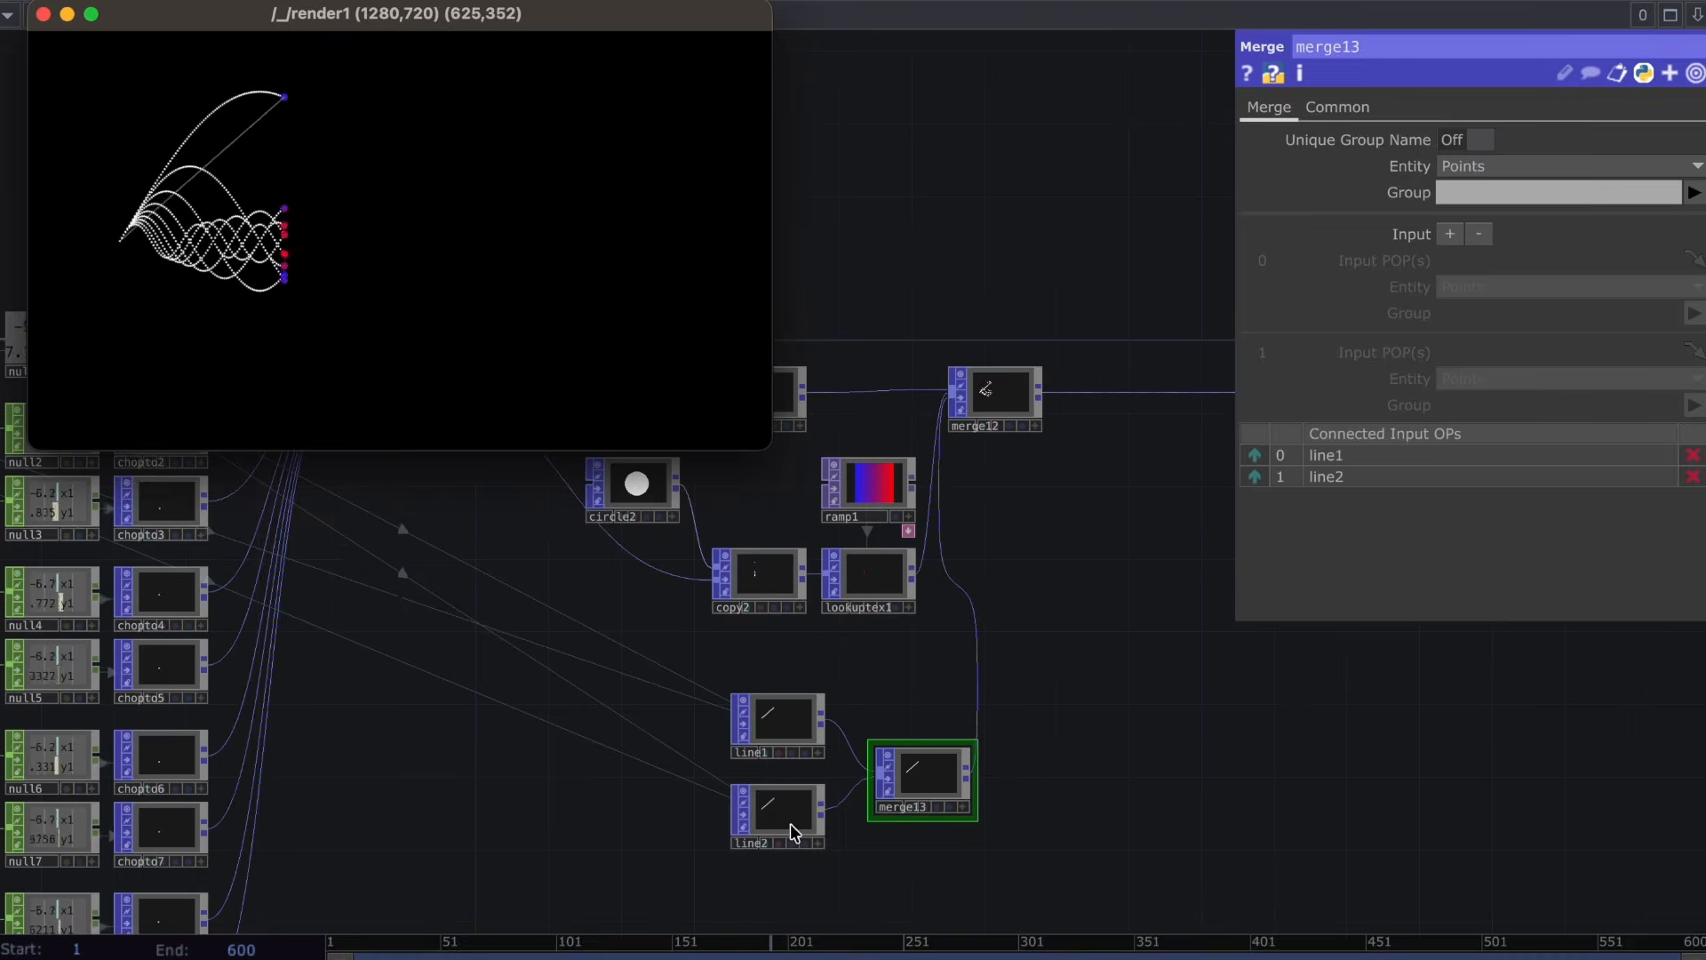
click(786, 817)
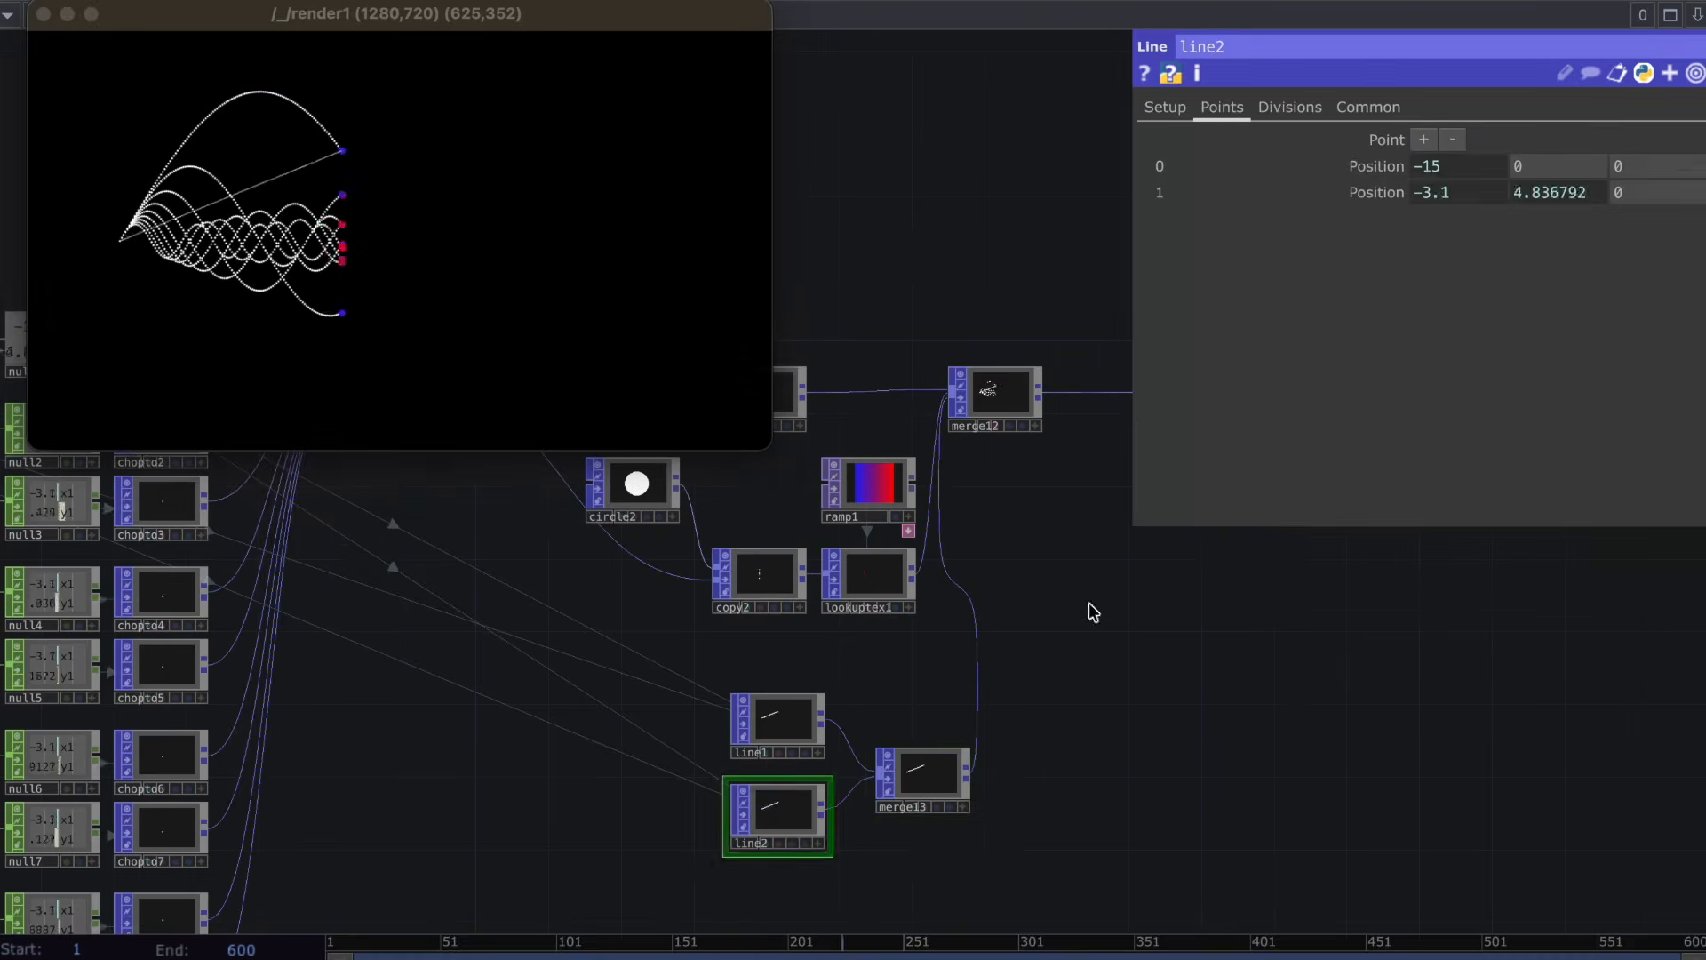
drag(1129, 374, 841, 373)
click(968, 195)
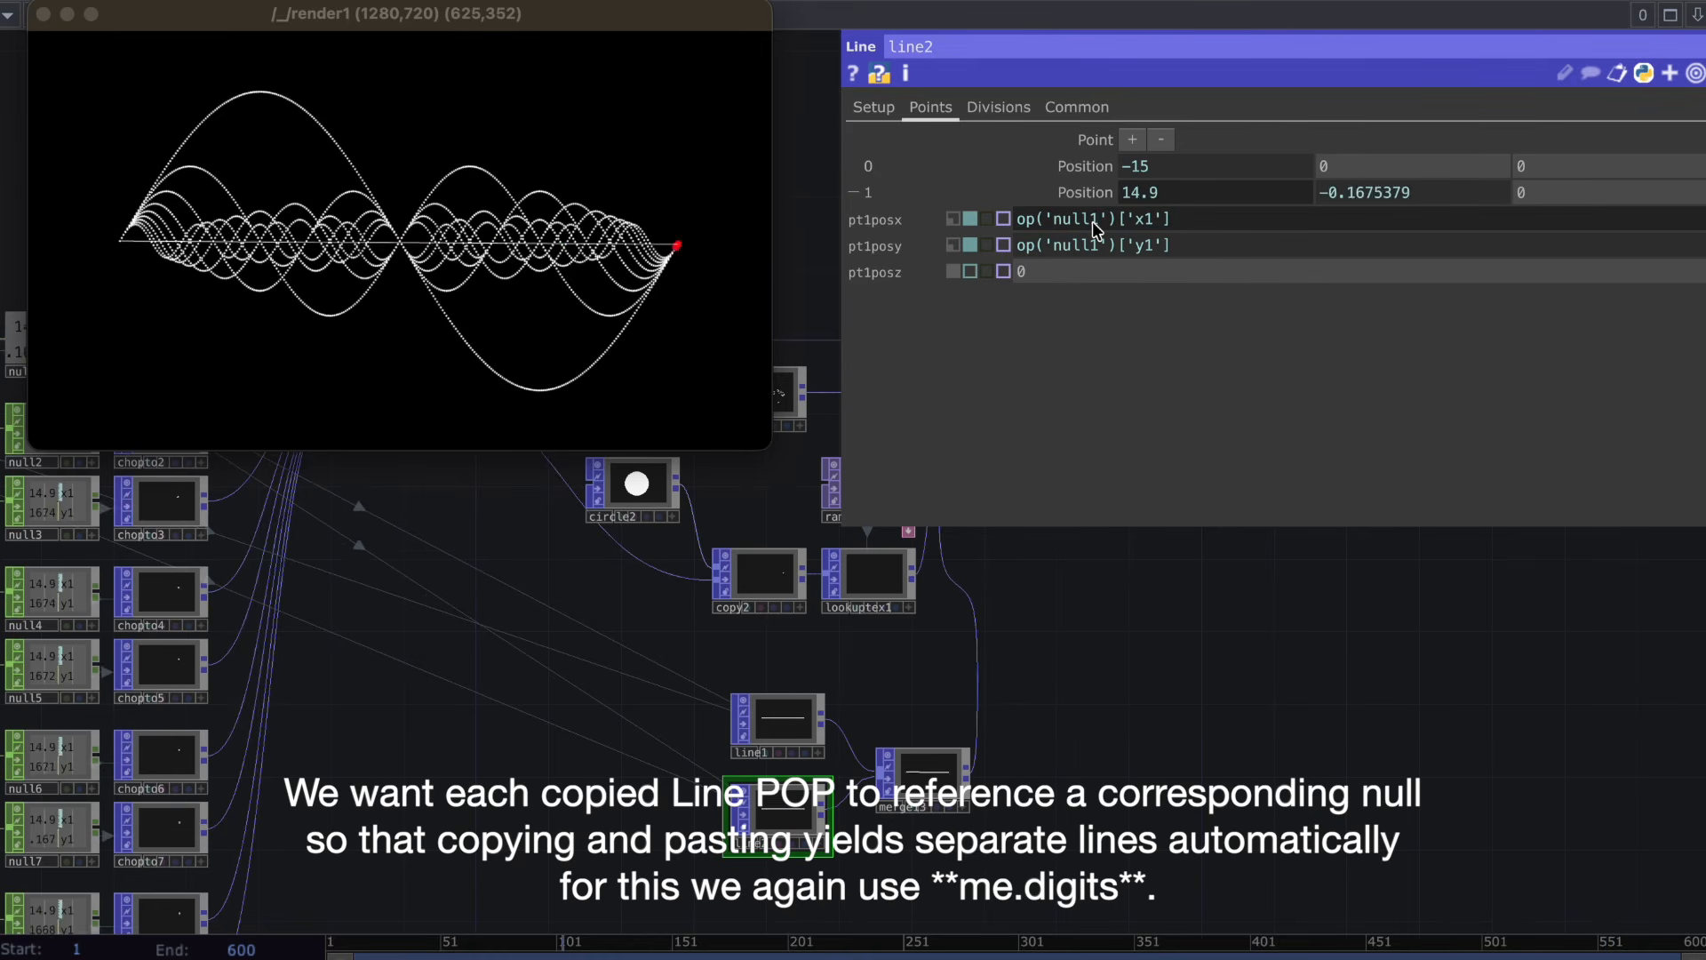
click(1091, 222)
key(BackSpace)
key(Caps_Lock)
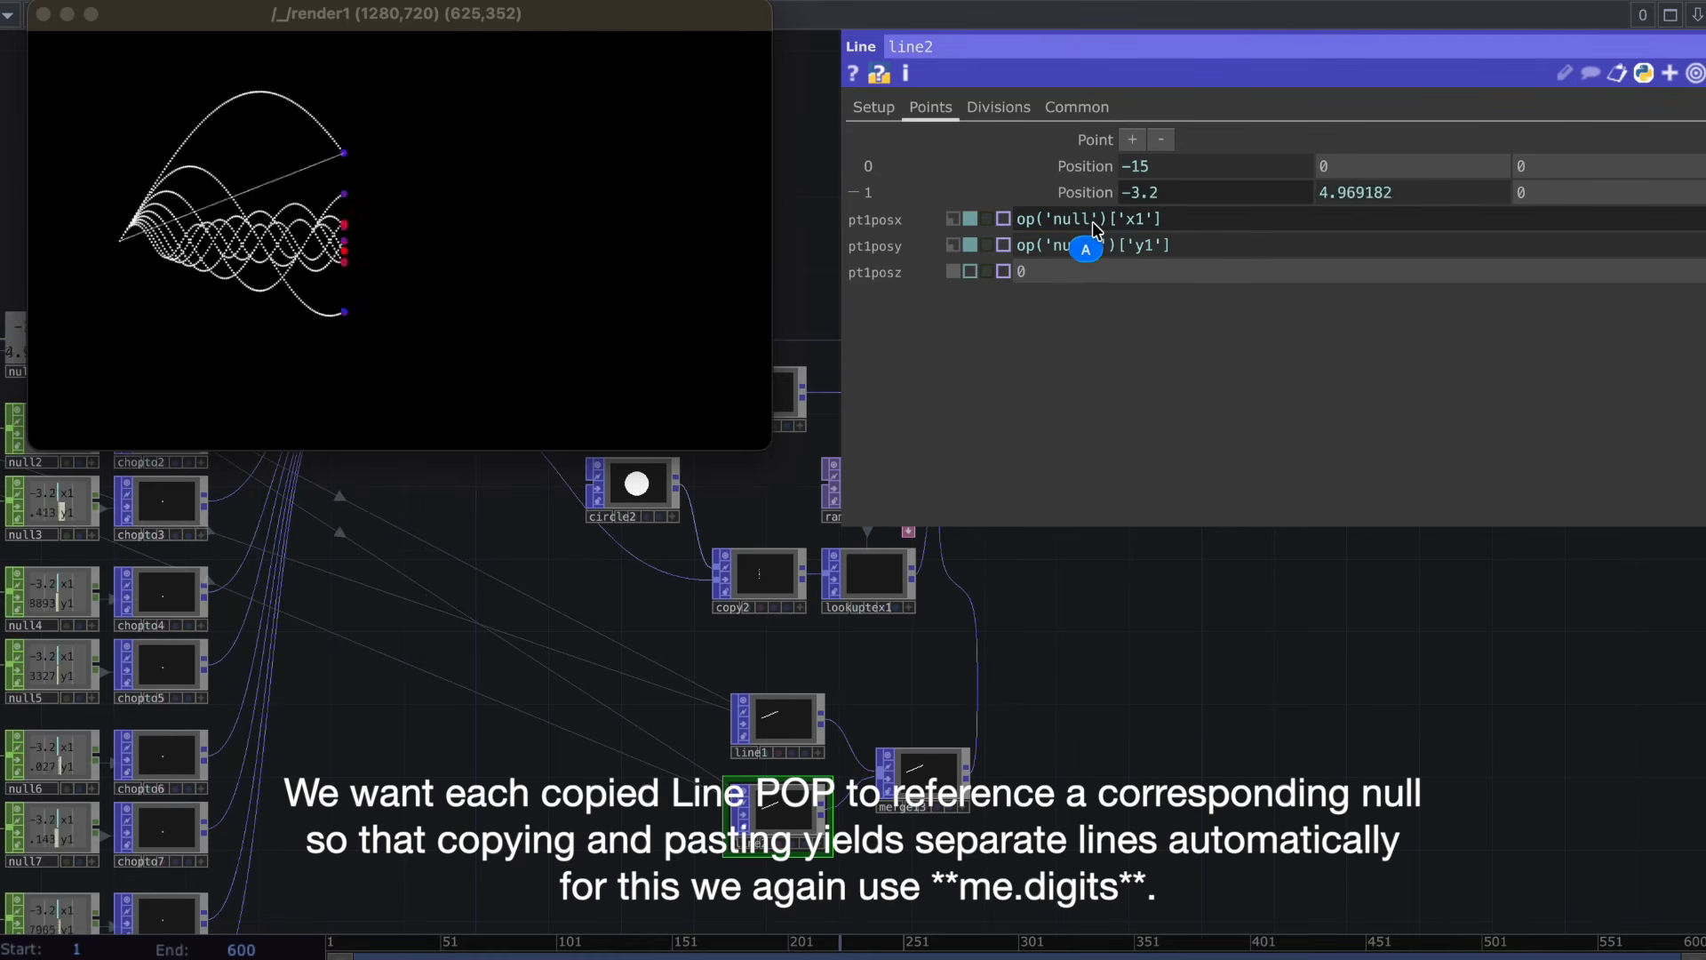
key(Right)
text(+ str)
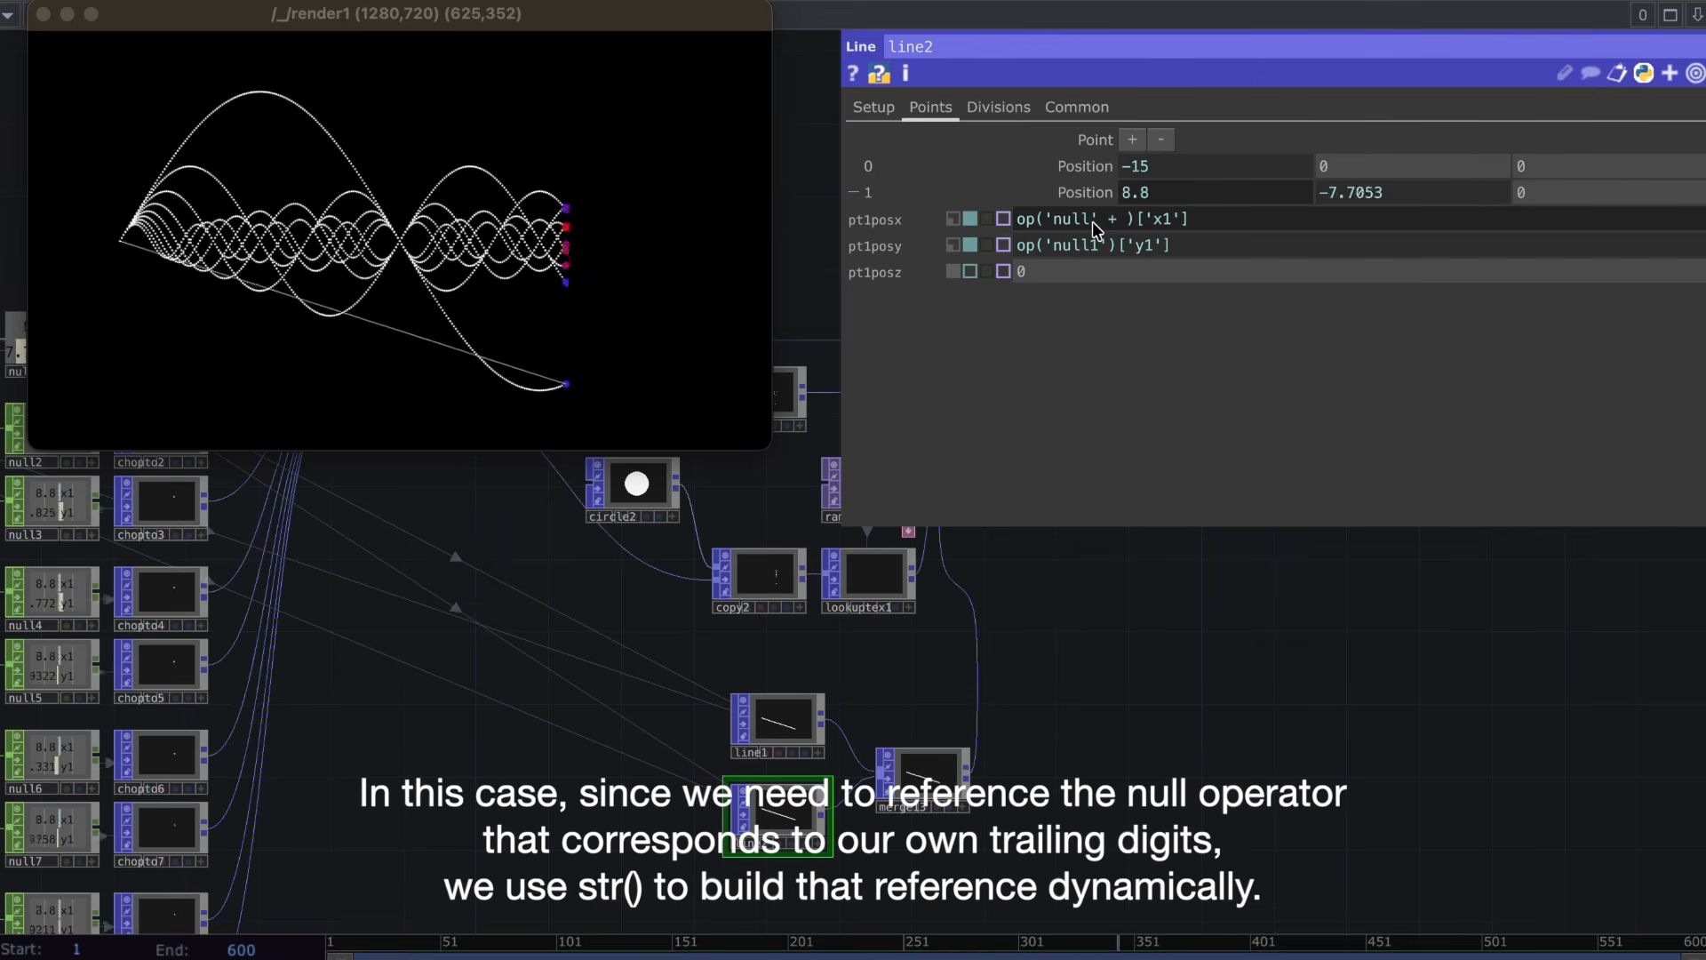
text((me.)
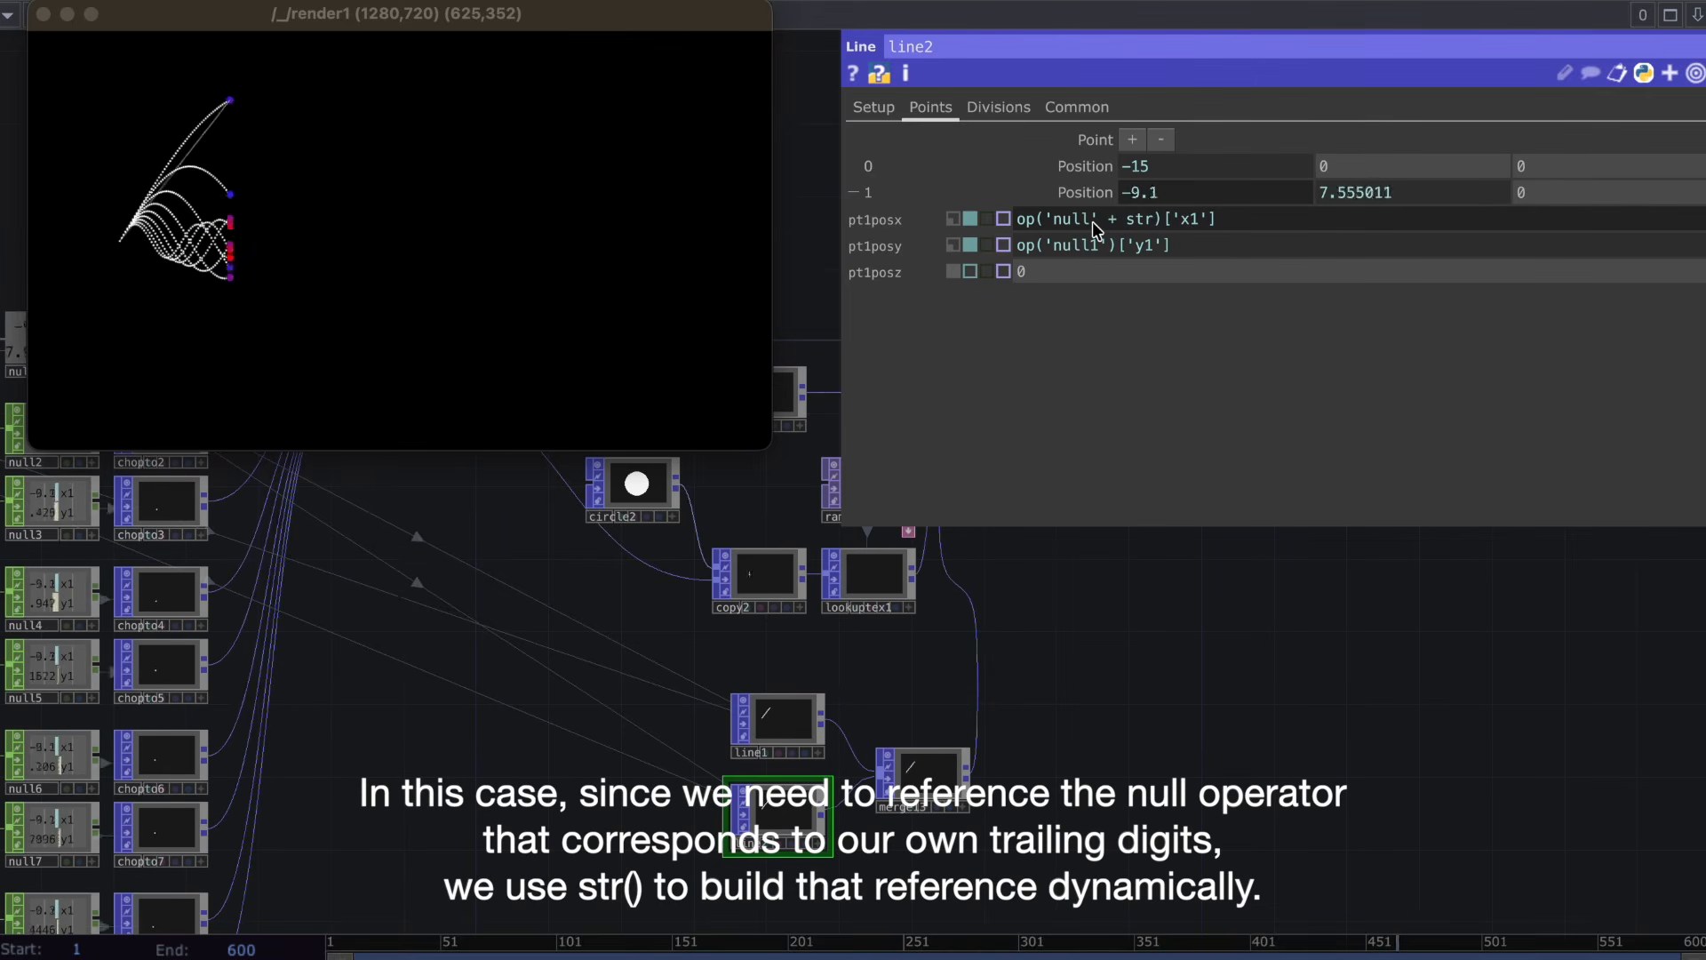
text(digits)
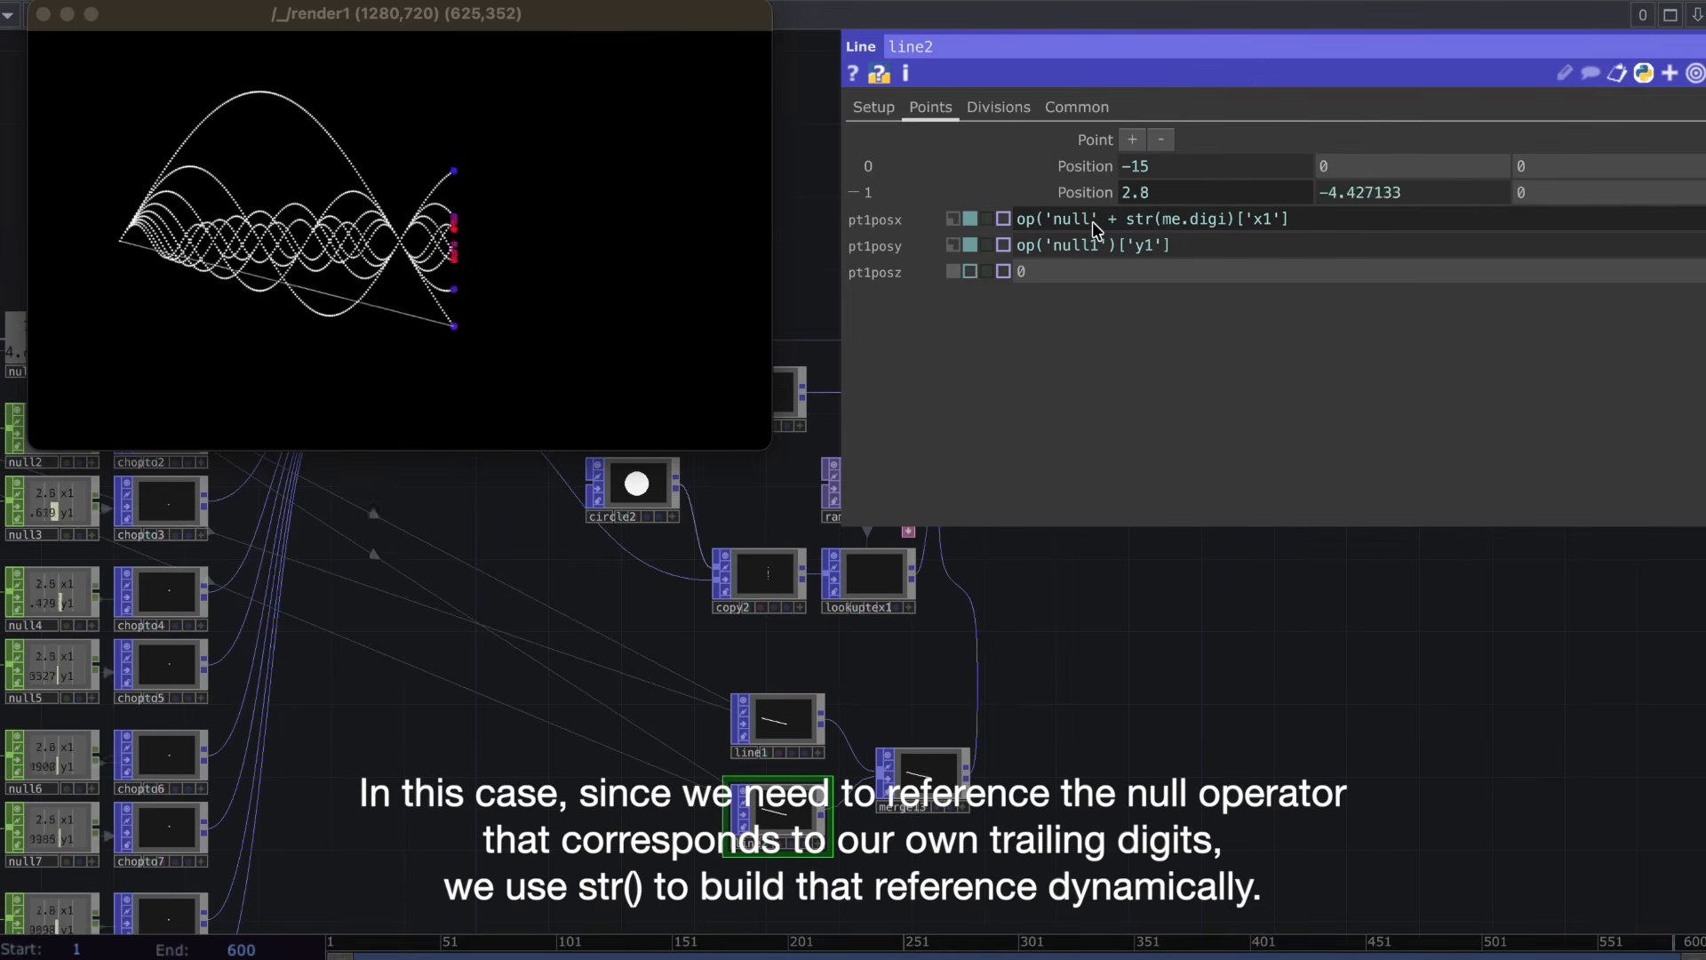
text())
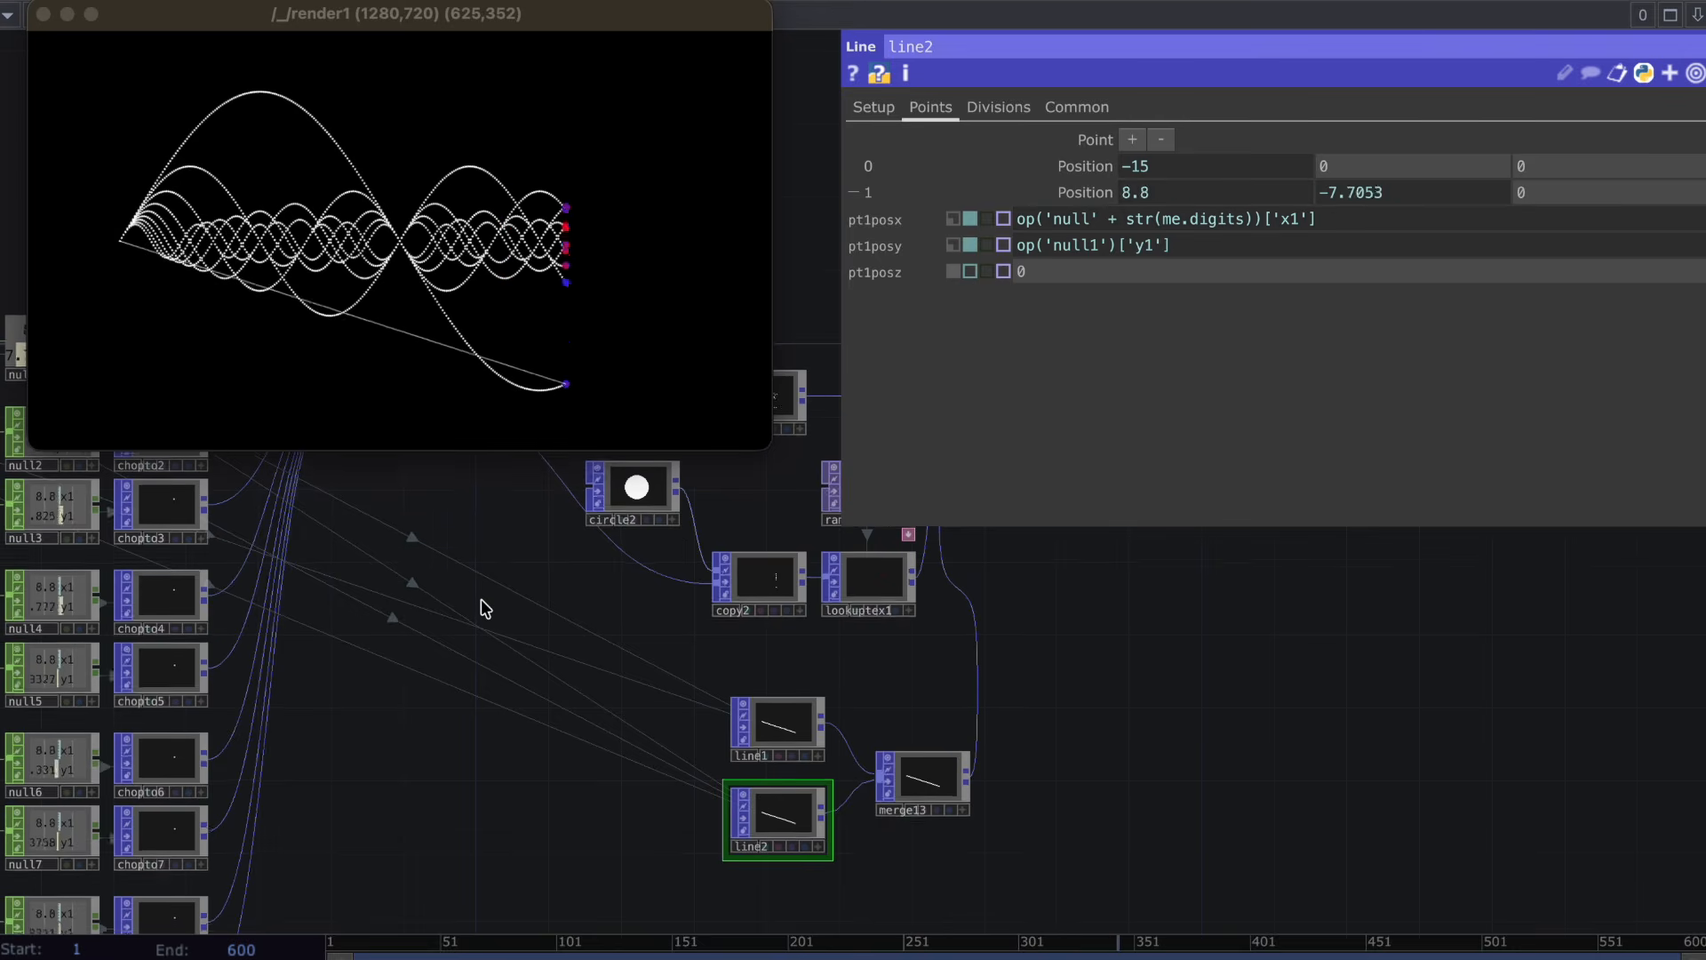
scroll(483, 600, down, 2)
drag(321, 581, 335, 672)
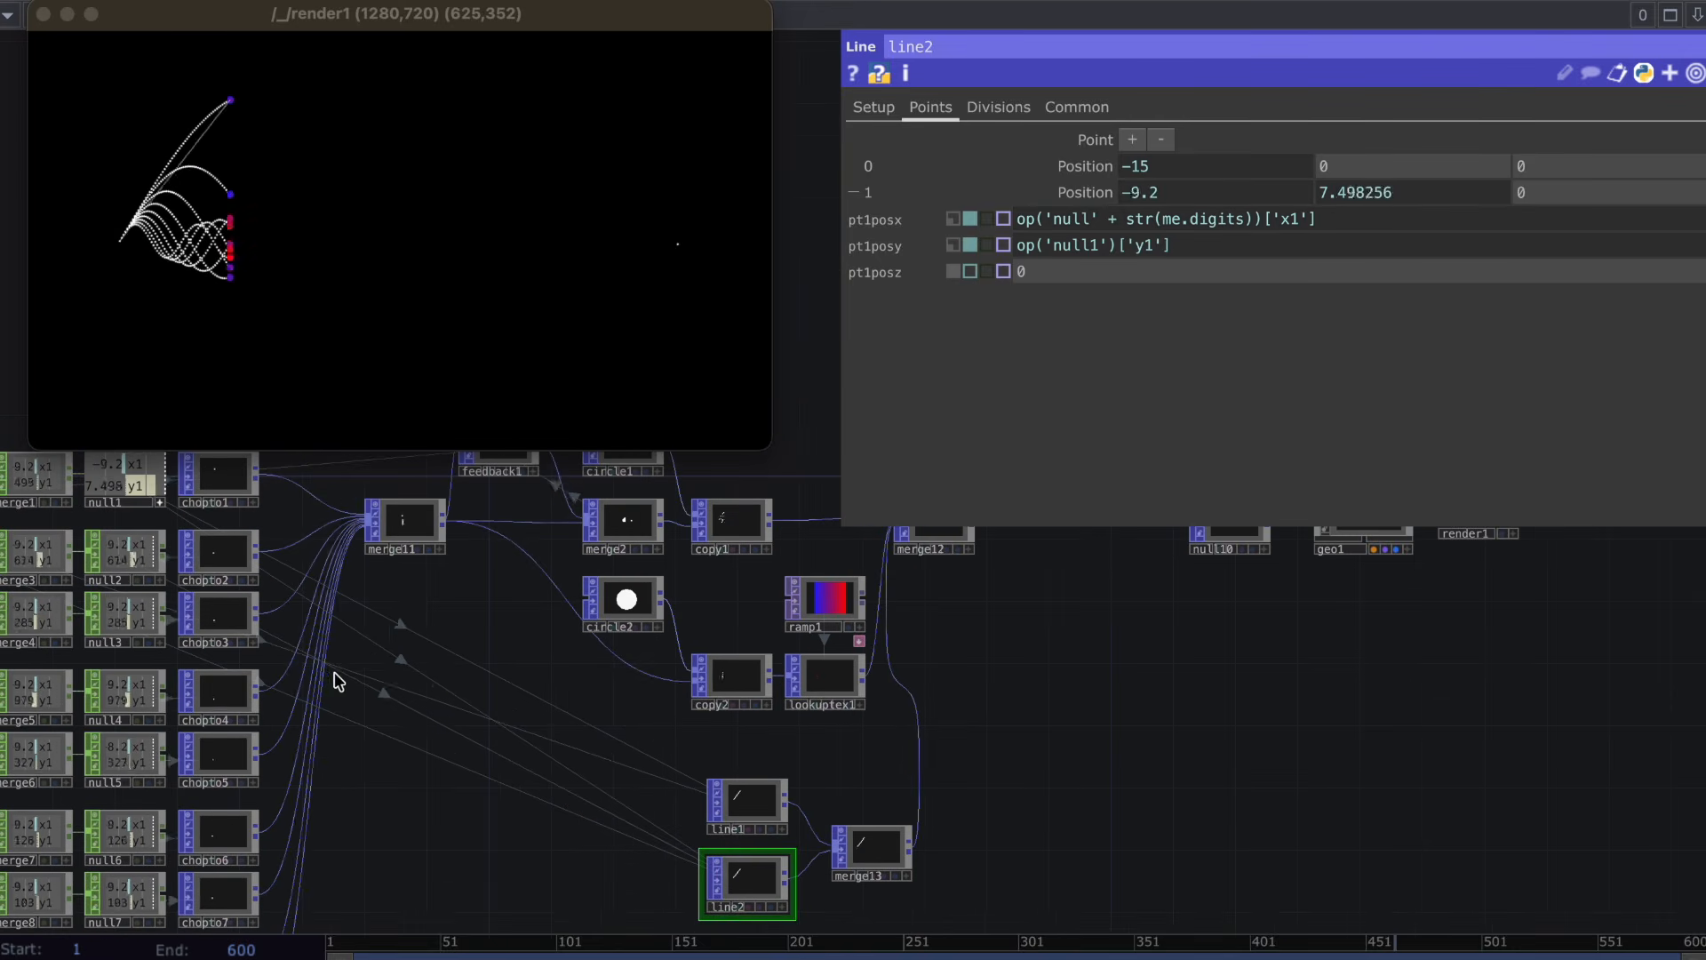
Open null2 in a floating viewer and place it below the render preview to check its x1 and y1 channels.
right_click(134, 558)
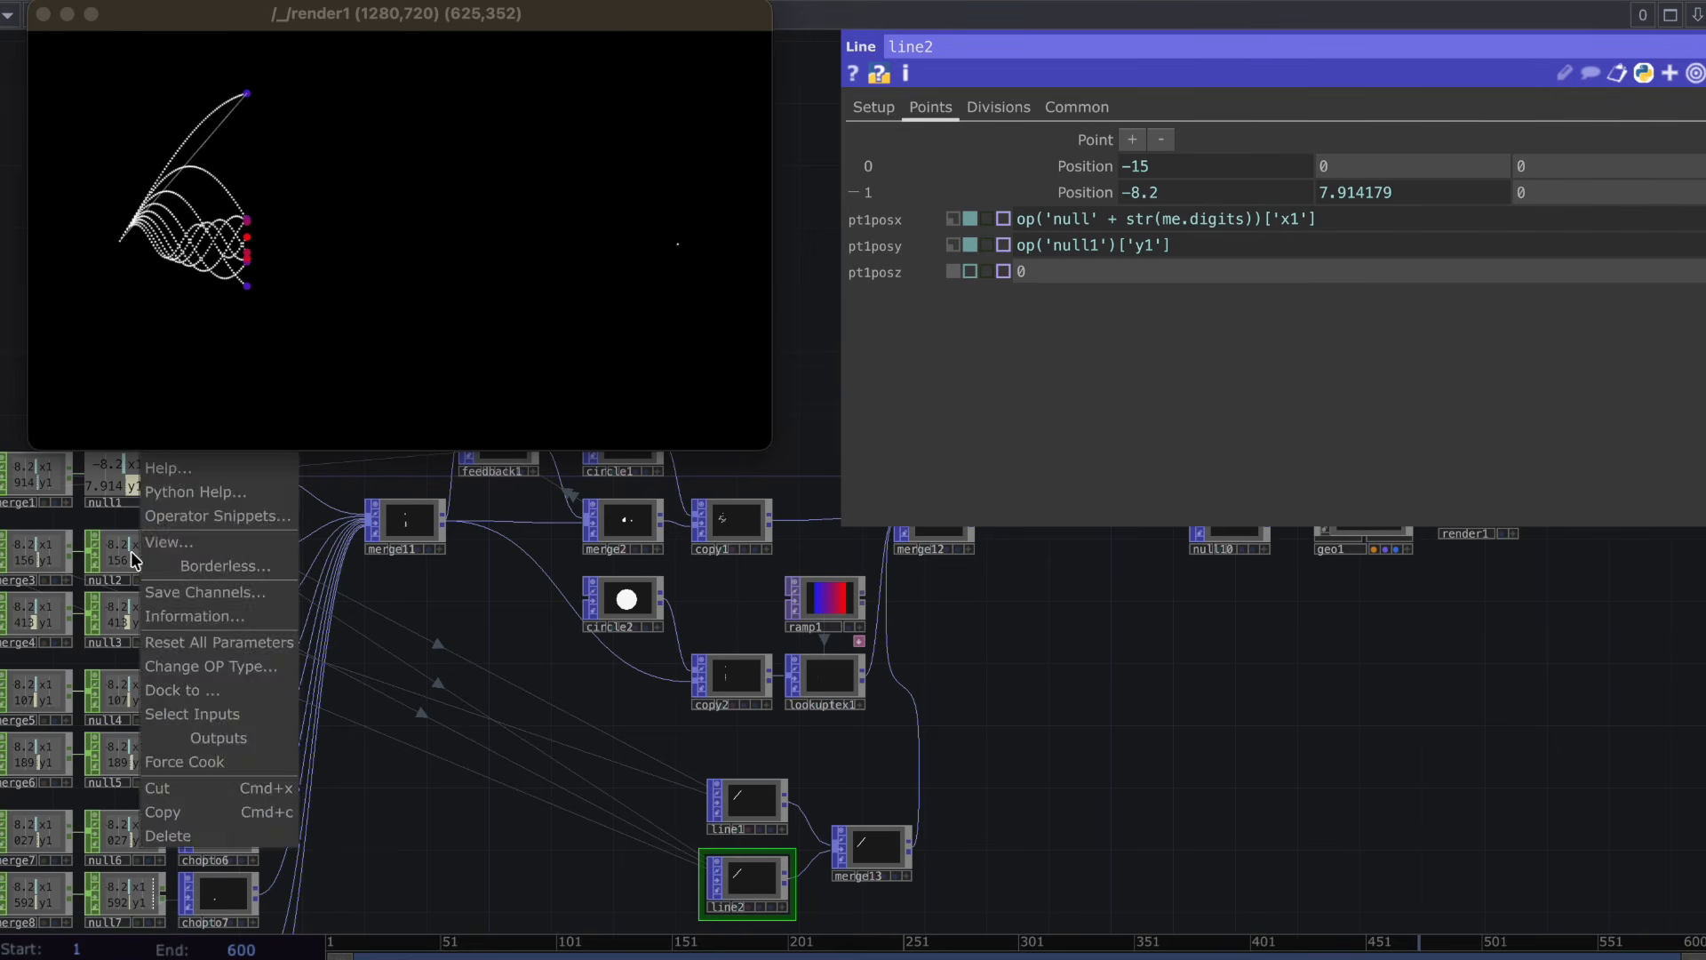
click(177, 540)
drag(284, 360, 502, 577)
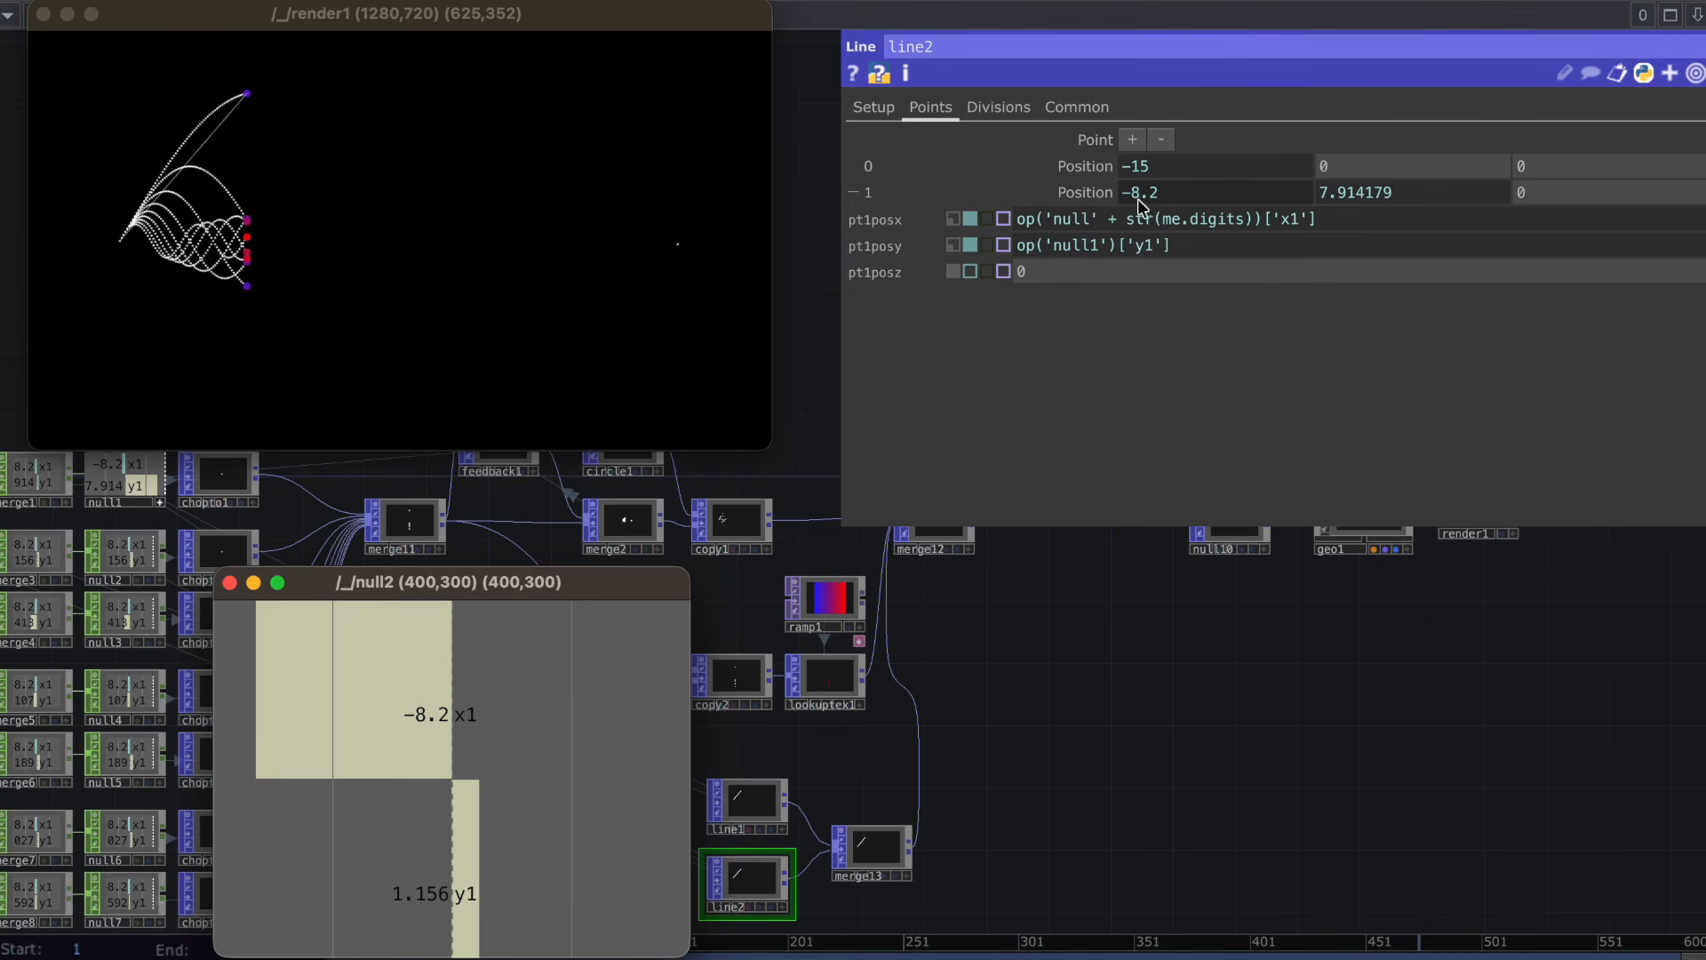
Change the Y expression of line2's point 1 to op('null' + str(me.digits))['y1'].
click(1173, 223)
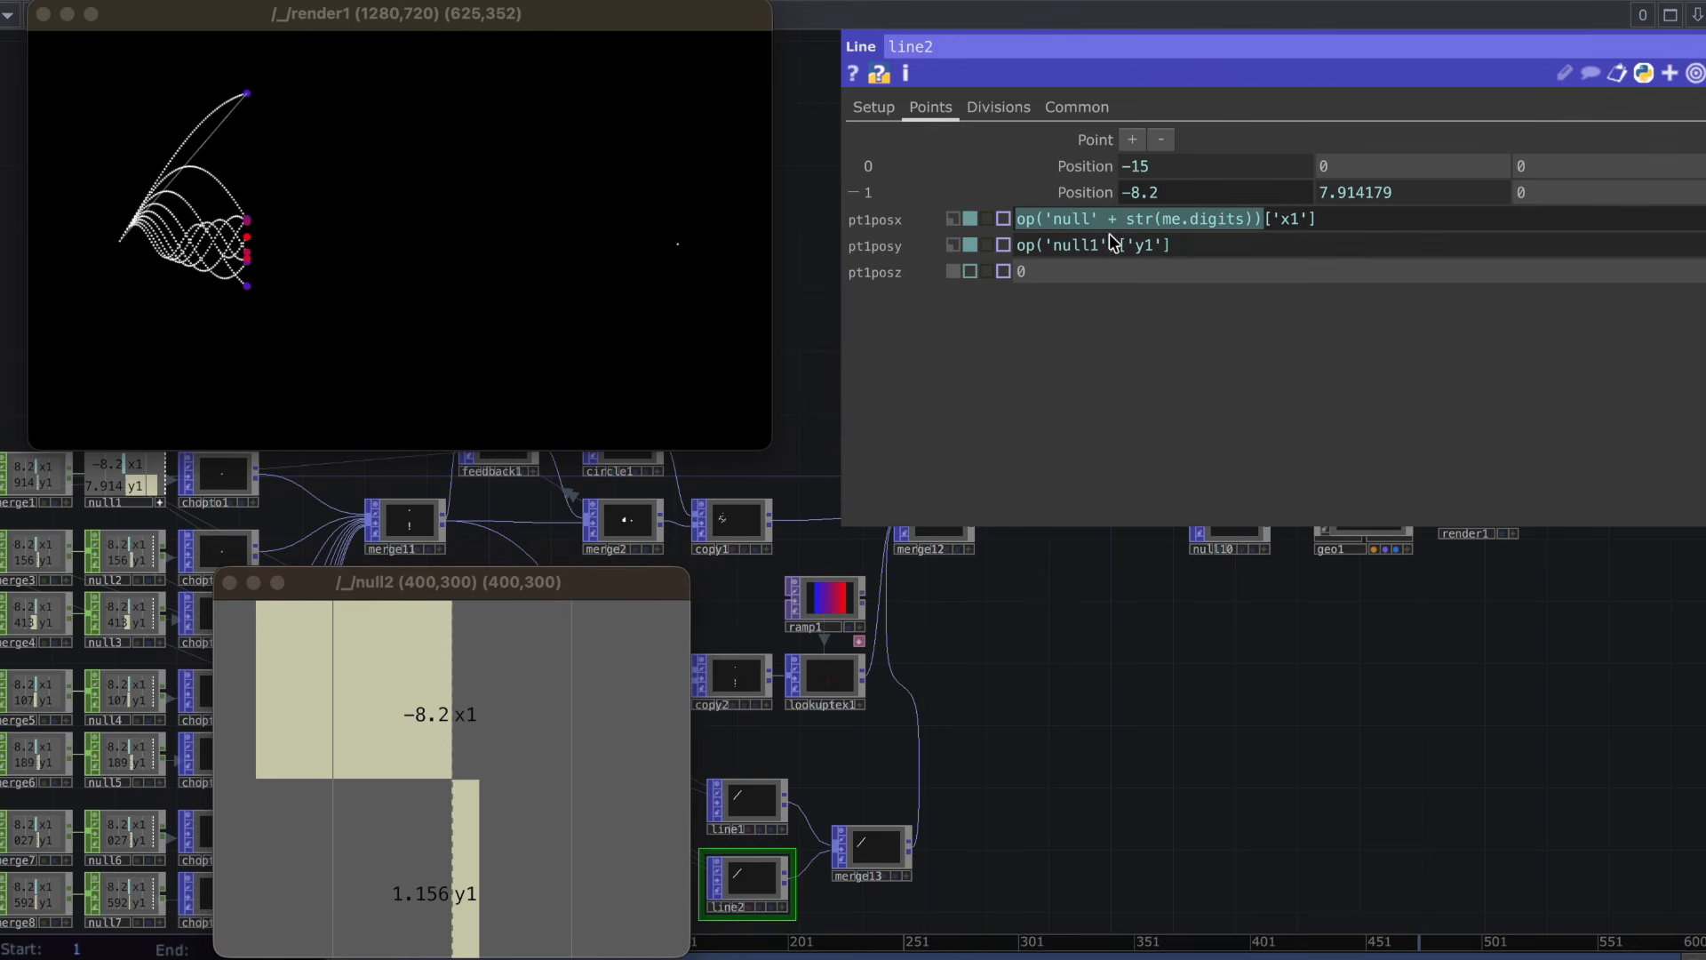
drag(1117, 246, 1018, 246)
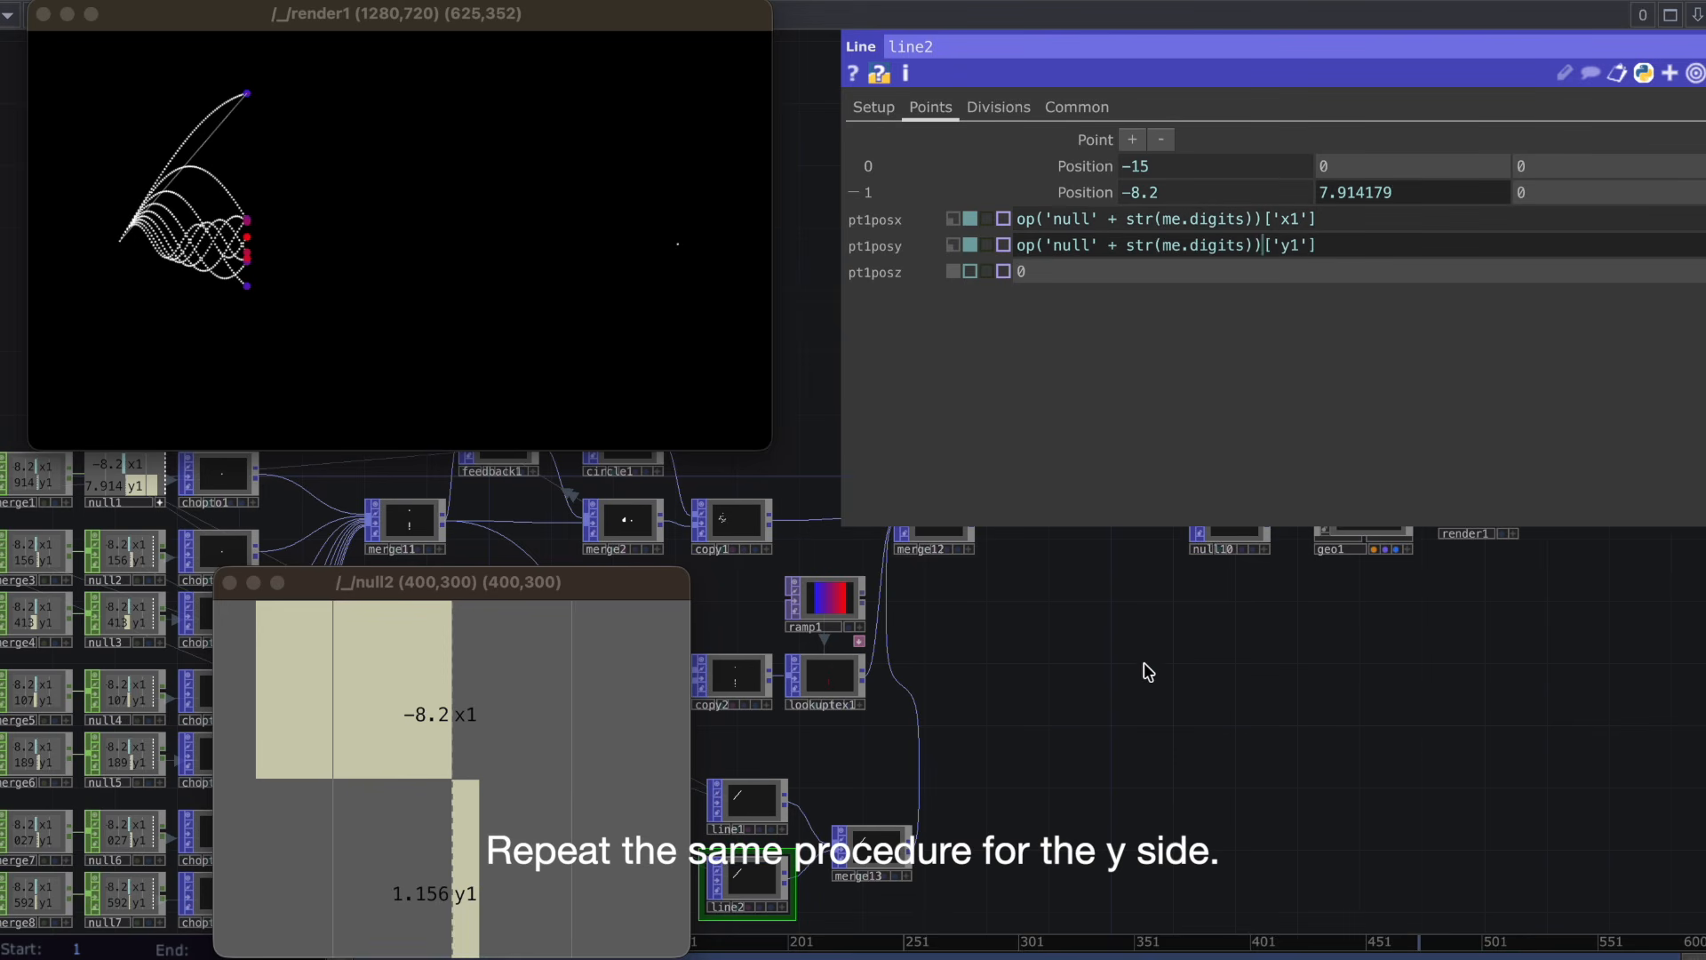
key(Return)
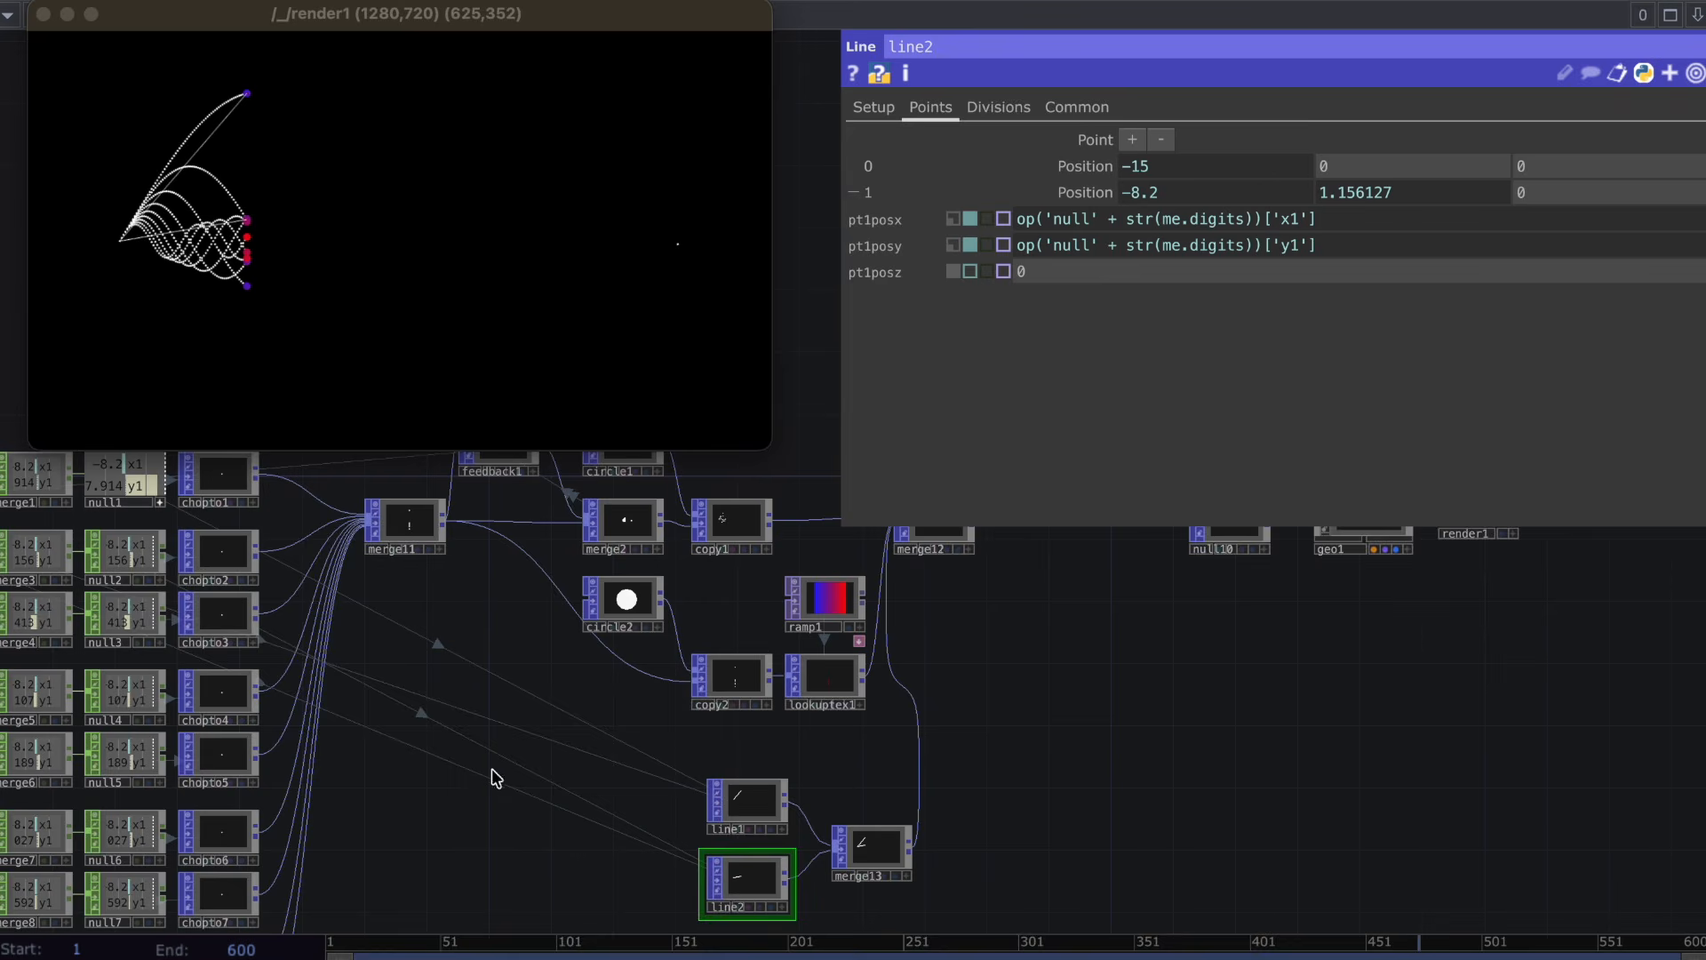
Duplicate line2 seven times and stack the copies in a column below it.
drag(493, 769, 492, 758)
scroll(492, 757, down, 3)
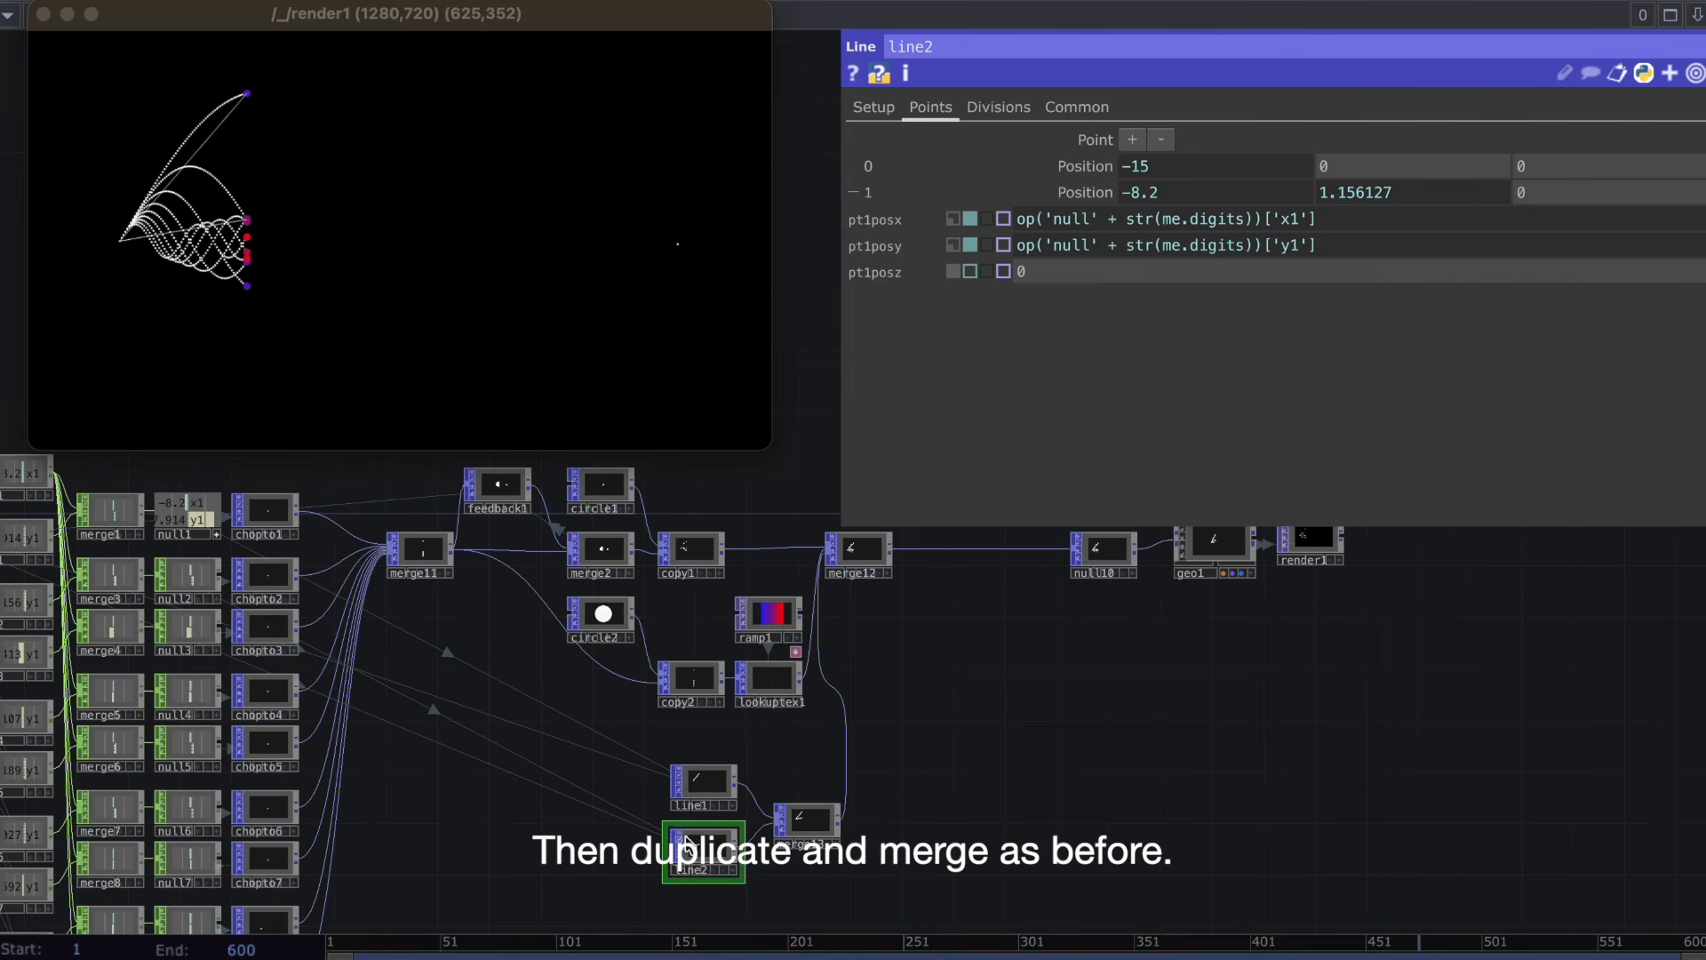
key(super+v)
key(super+v)
key(super+v)
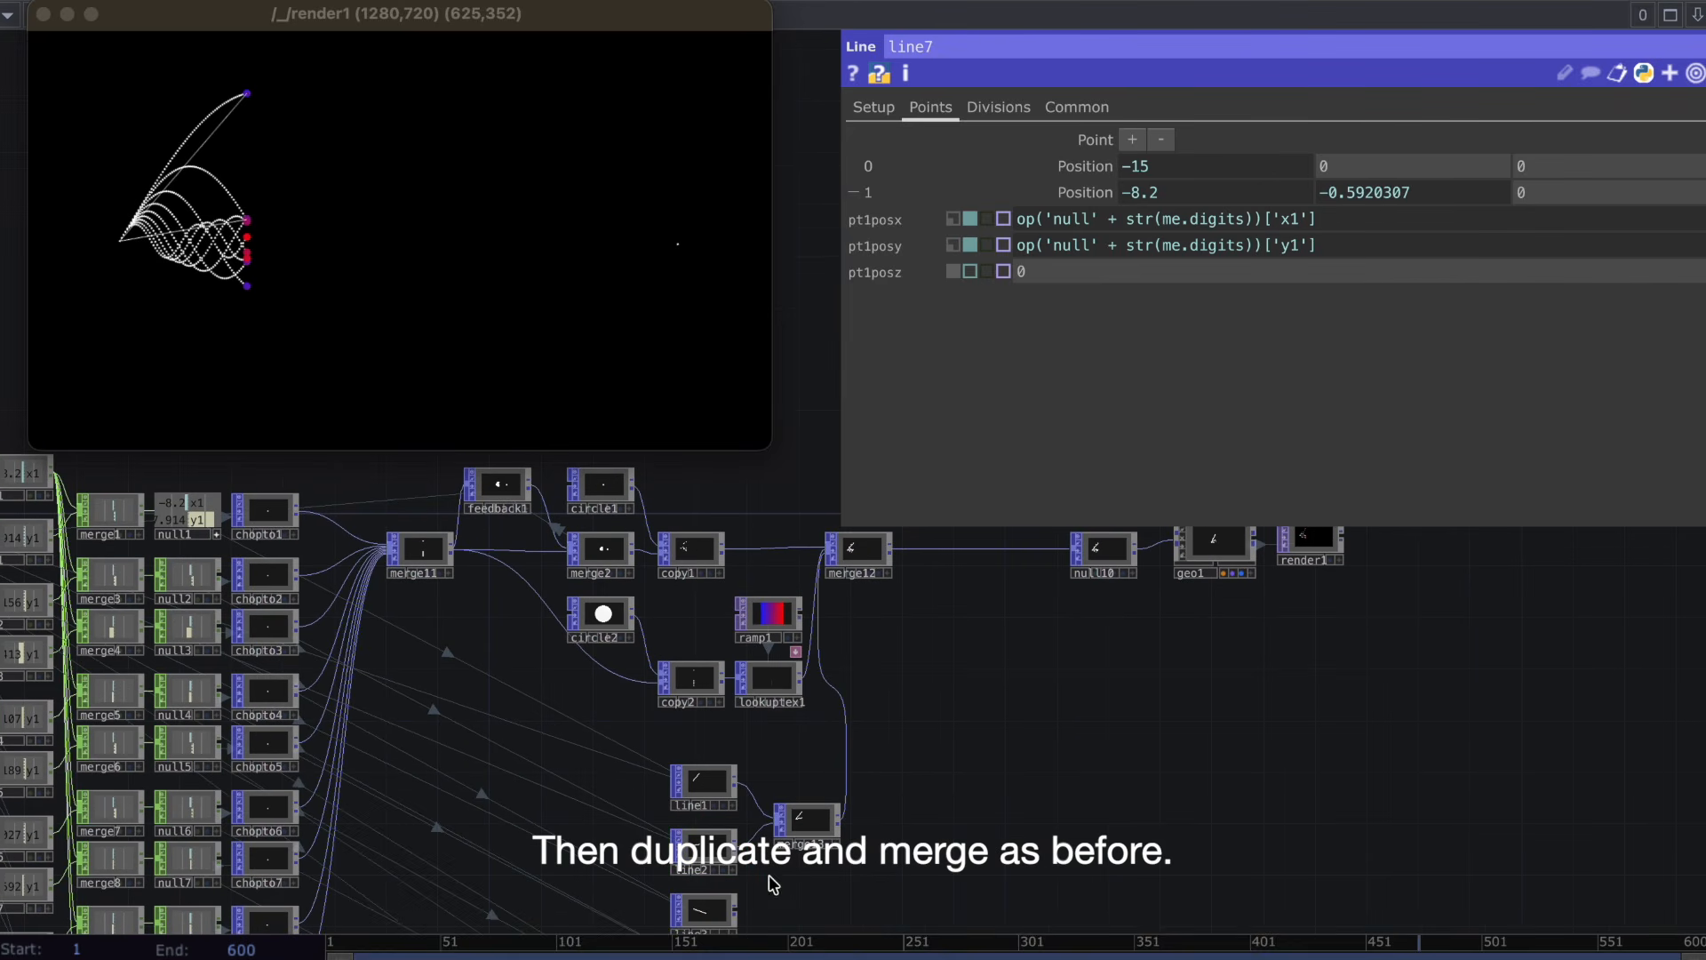
drag(779, 886, 762, 628)
scroll(762, 628, down, 2)
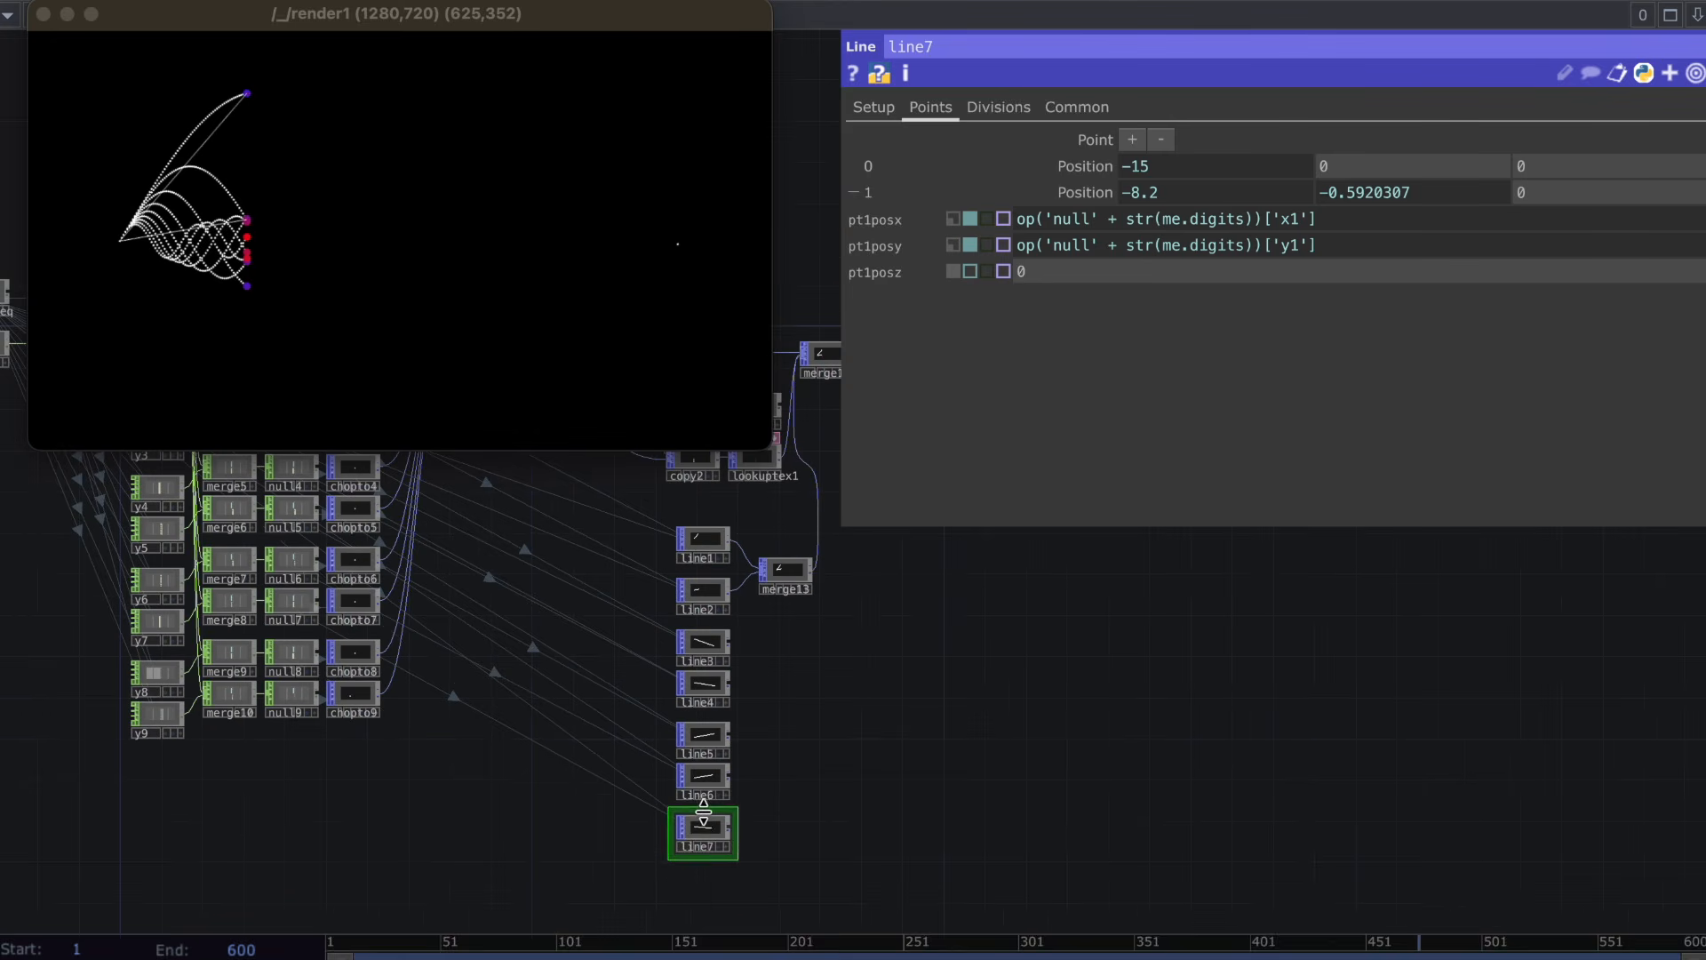
key(super+v)
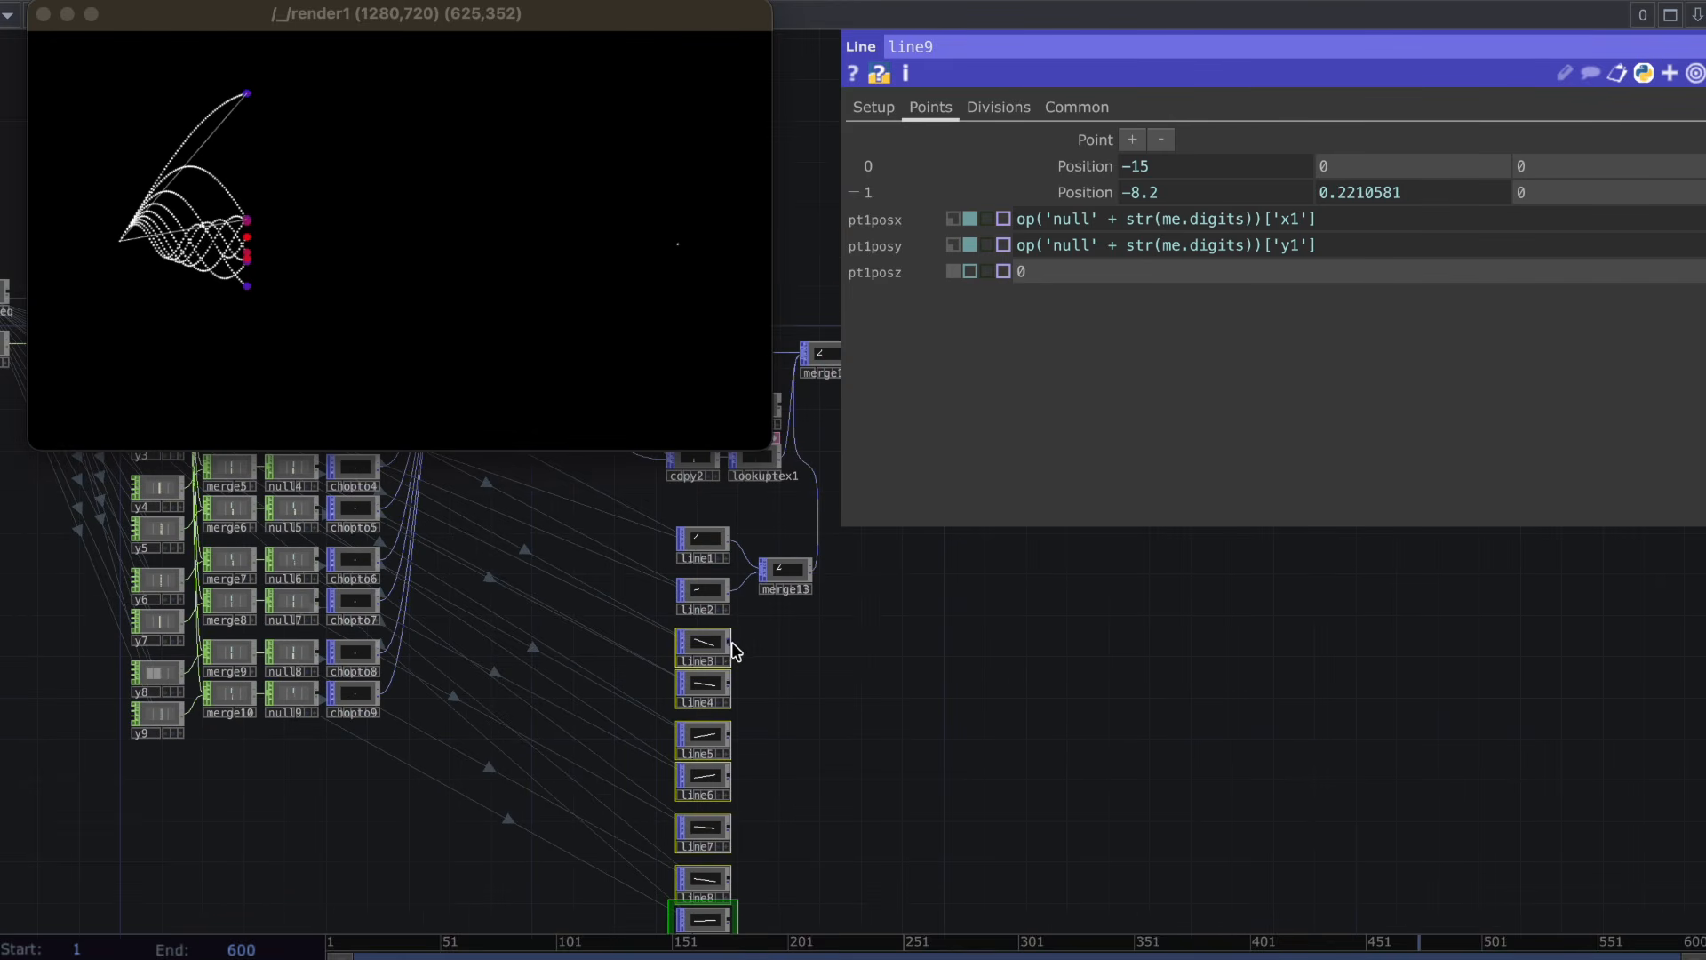
Connect all seven new line copies, line3 through line9, to merge13.
drag(767, 588, 768, 590)
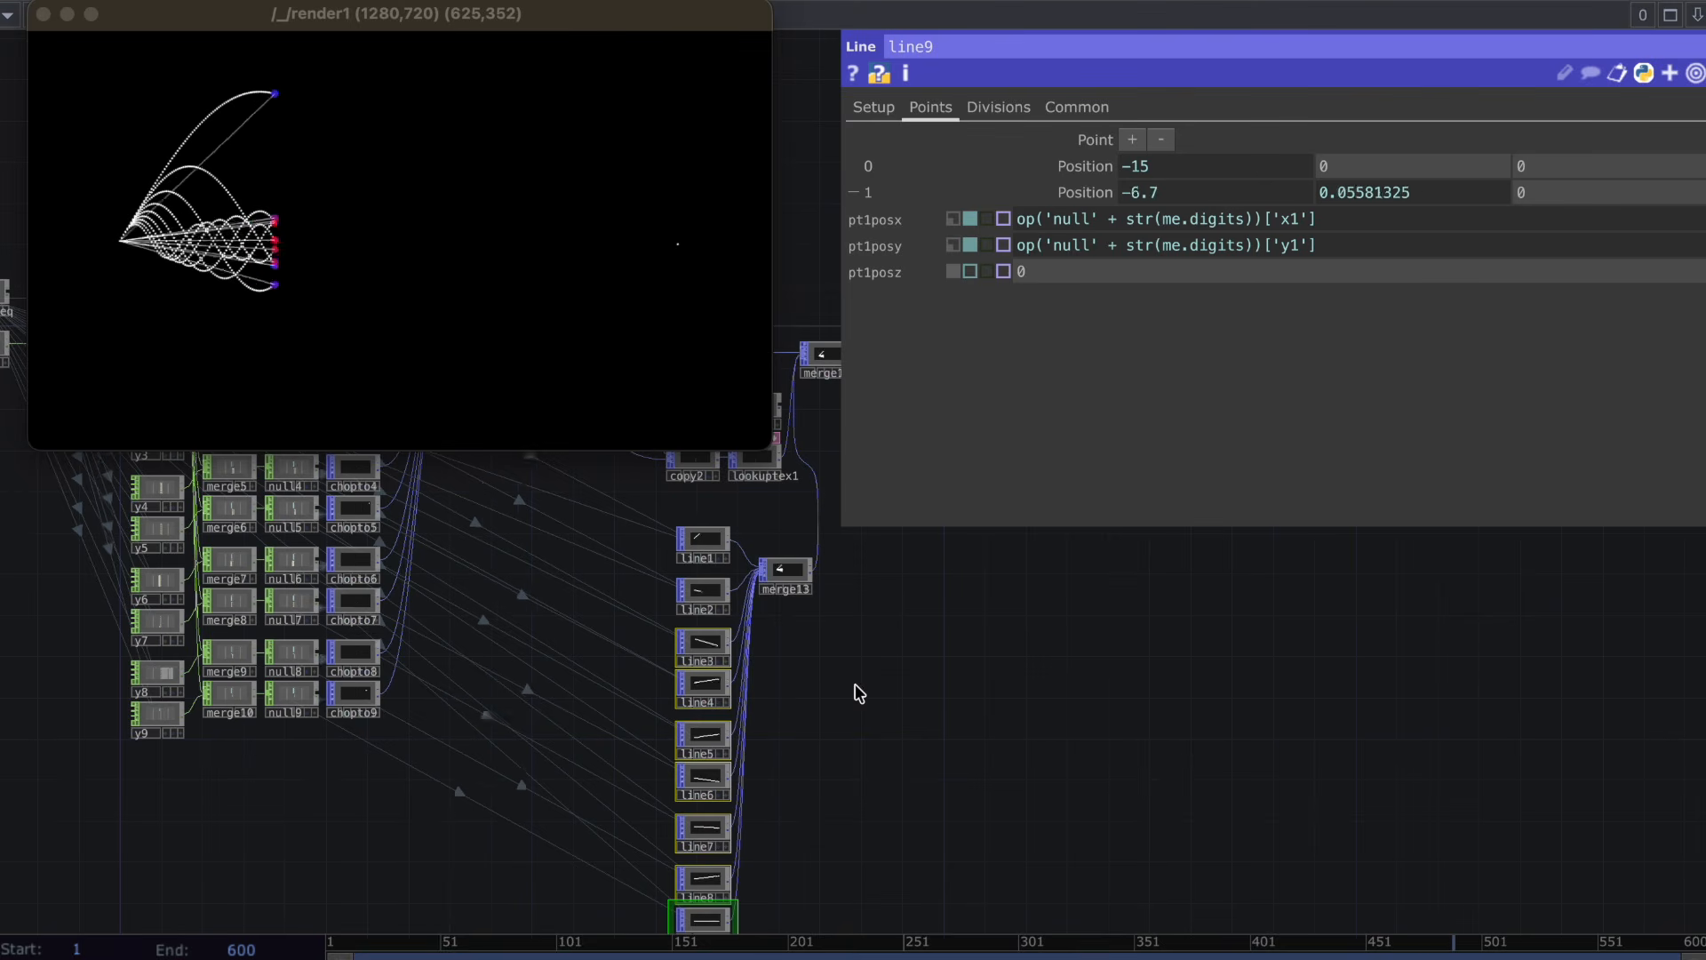
drag(915, 631, 788, 613)
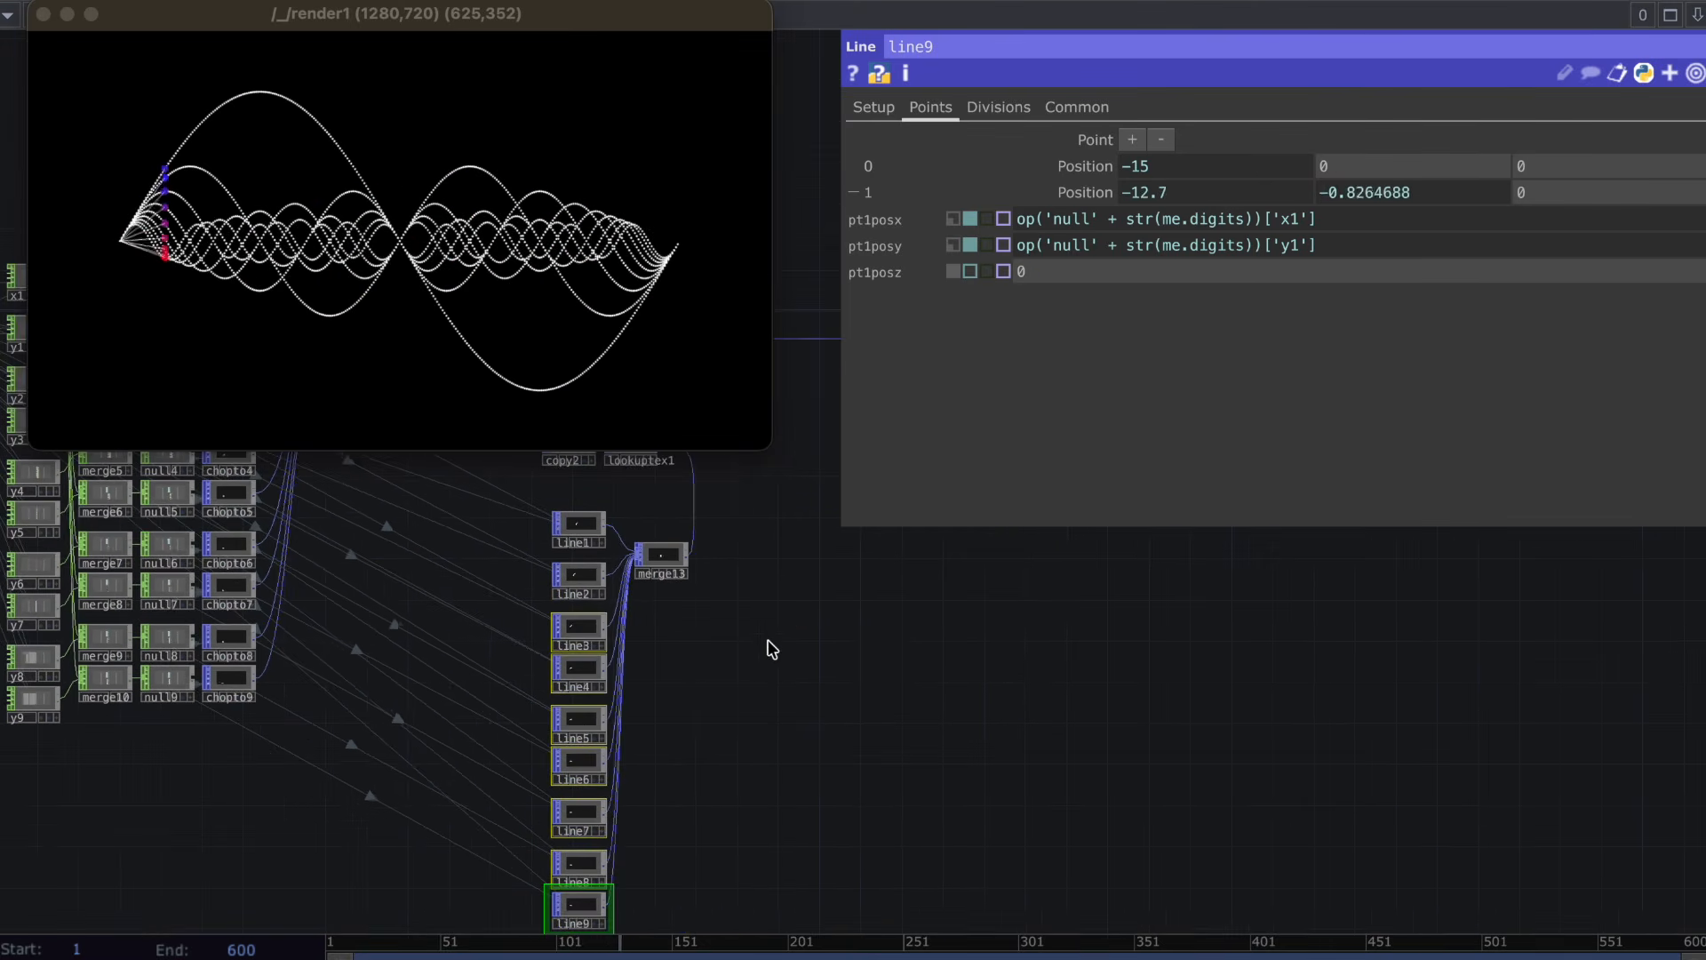
Examine the complete network and enlarge the render1 viewer window to about 1317 by 741 to inspect the animation.
click(771, 644)
drag(637, 764, 615, 766)
scroll(633, 765, down, 3)
drag(724, 712, 528, 824)
scroll(700, 716, down, 2)
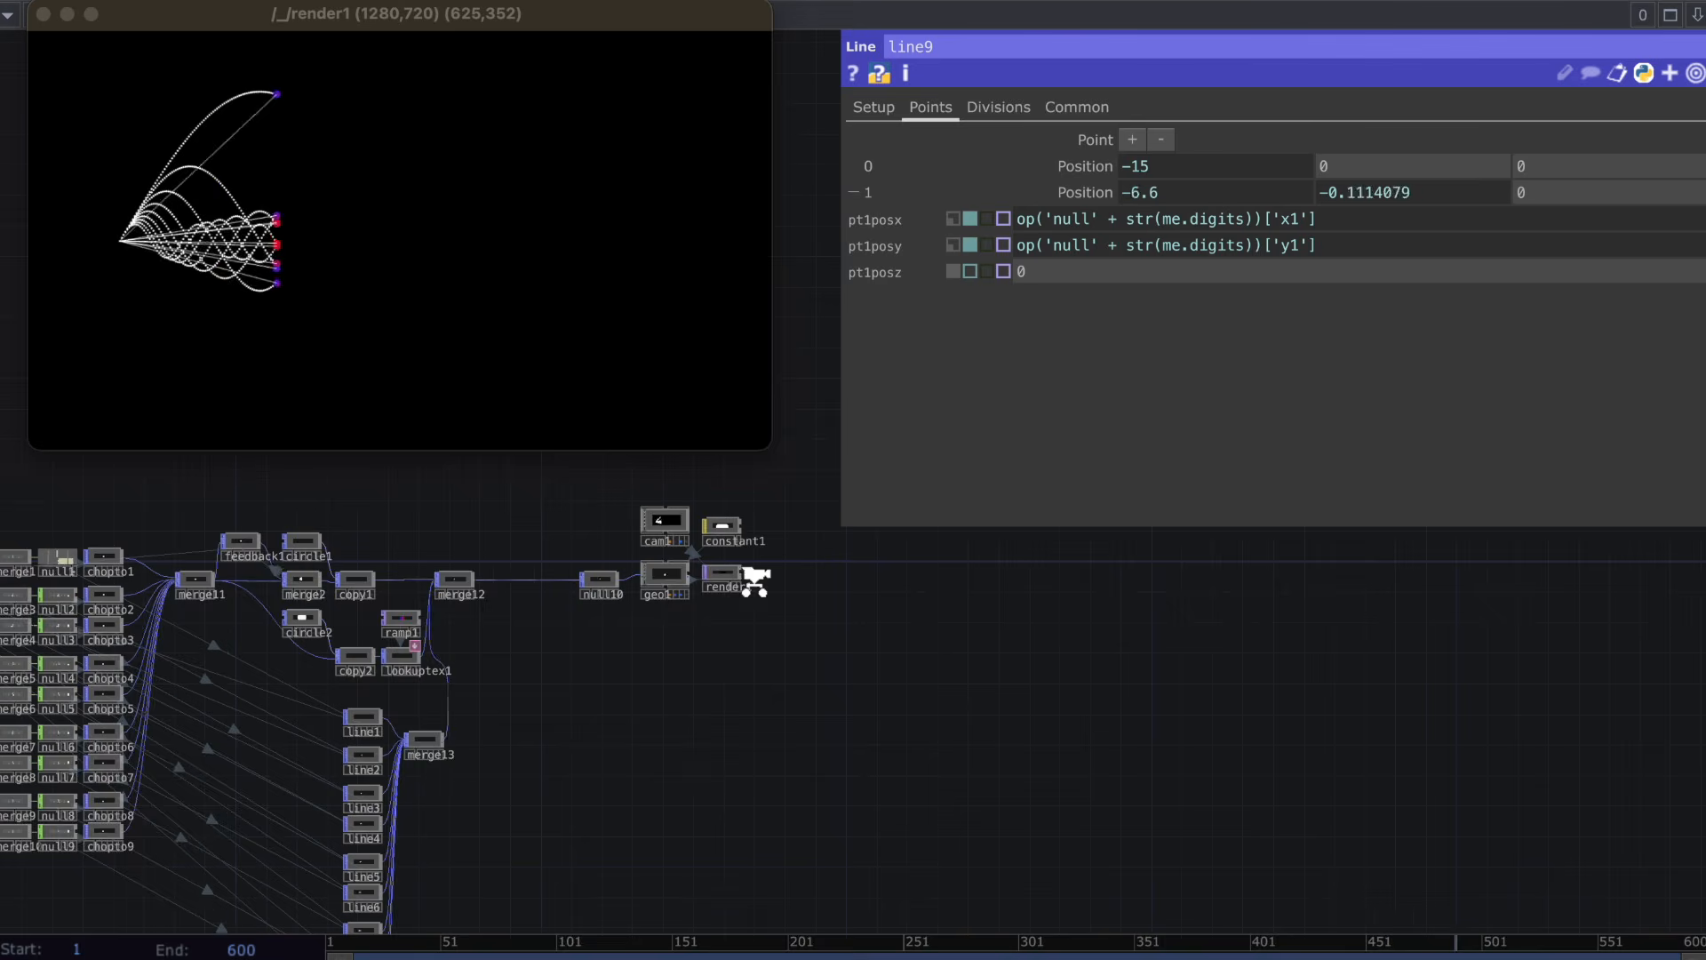
scroll(756, 582, down, 5)
drag(704, 755, 739, 753)
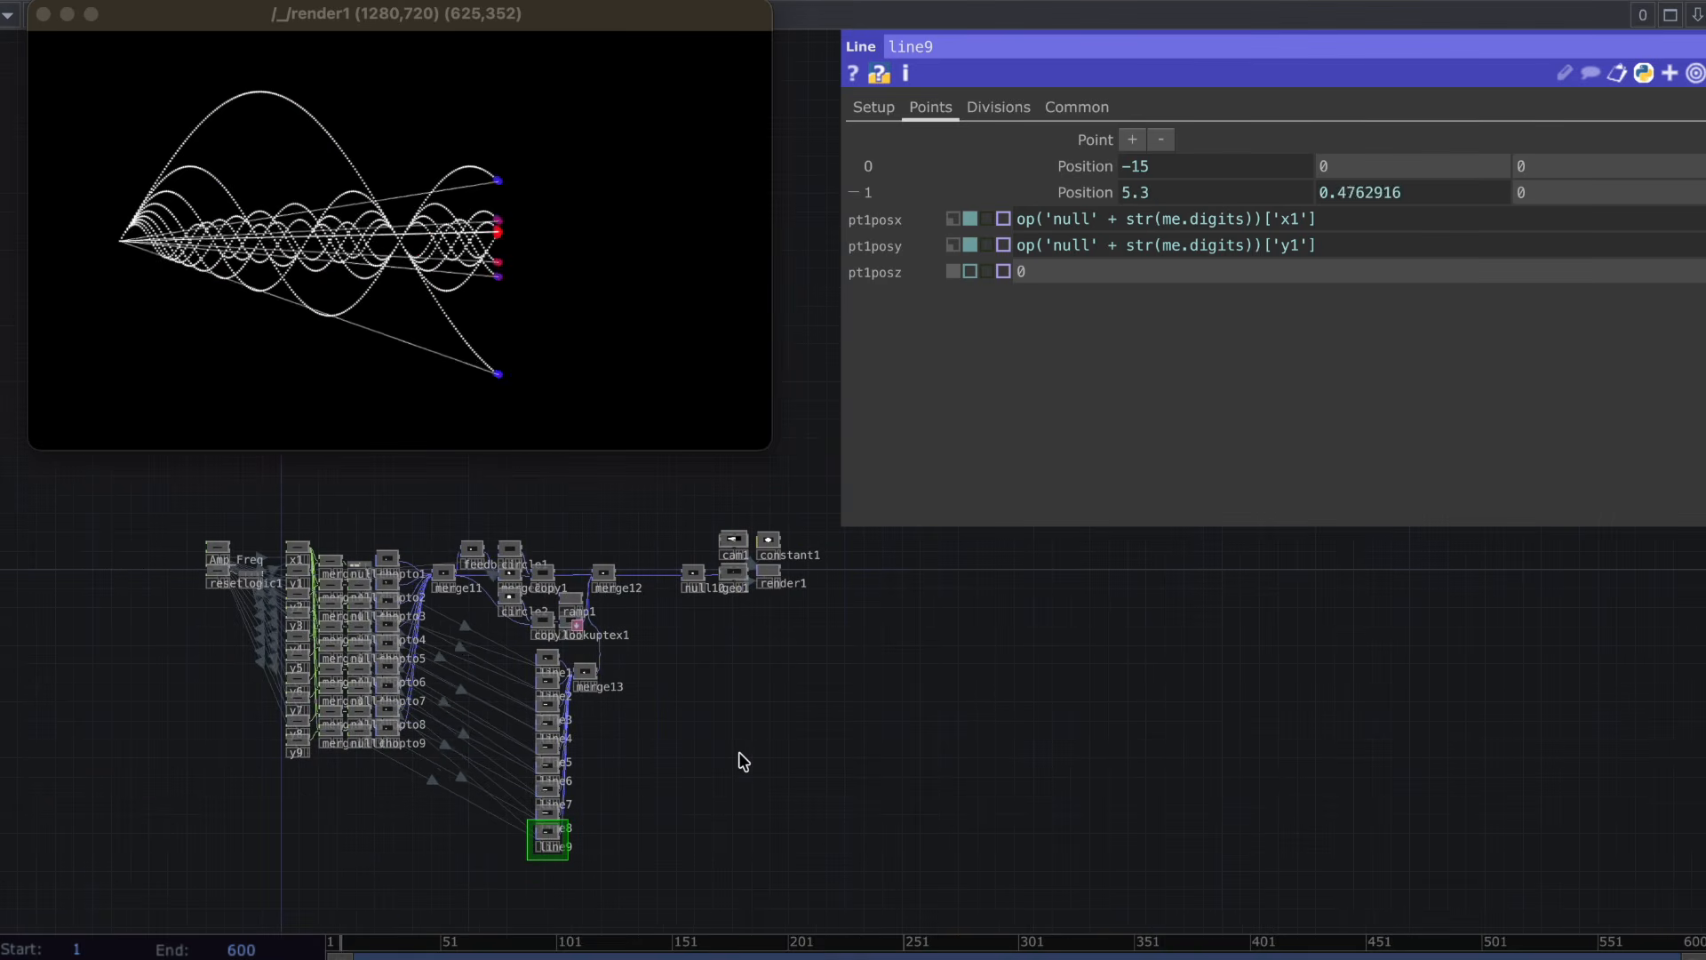
click(751, 449)
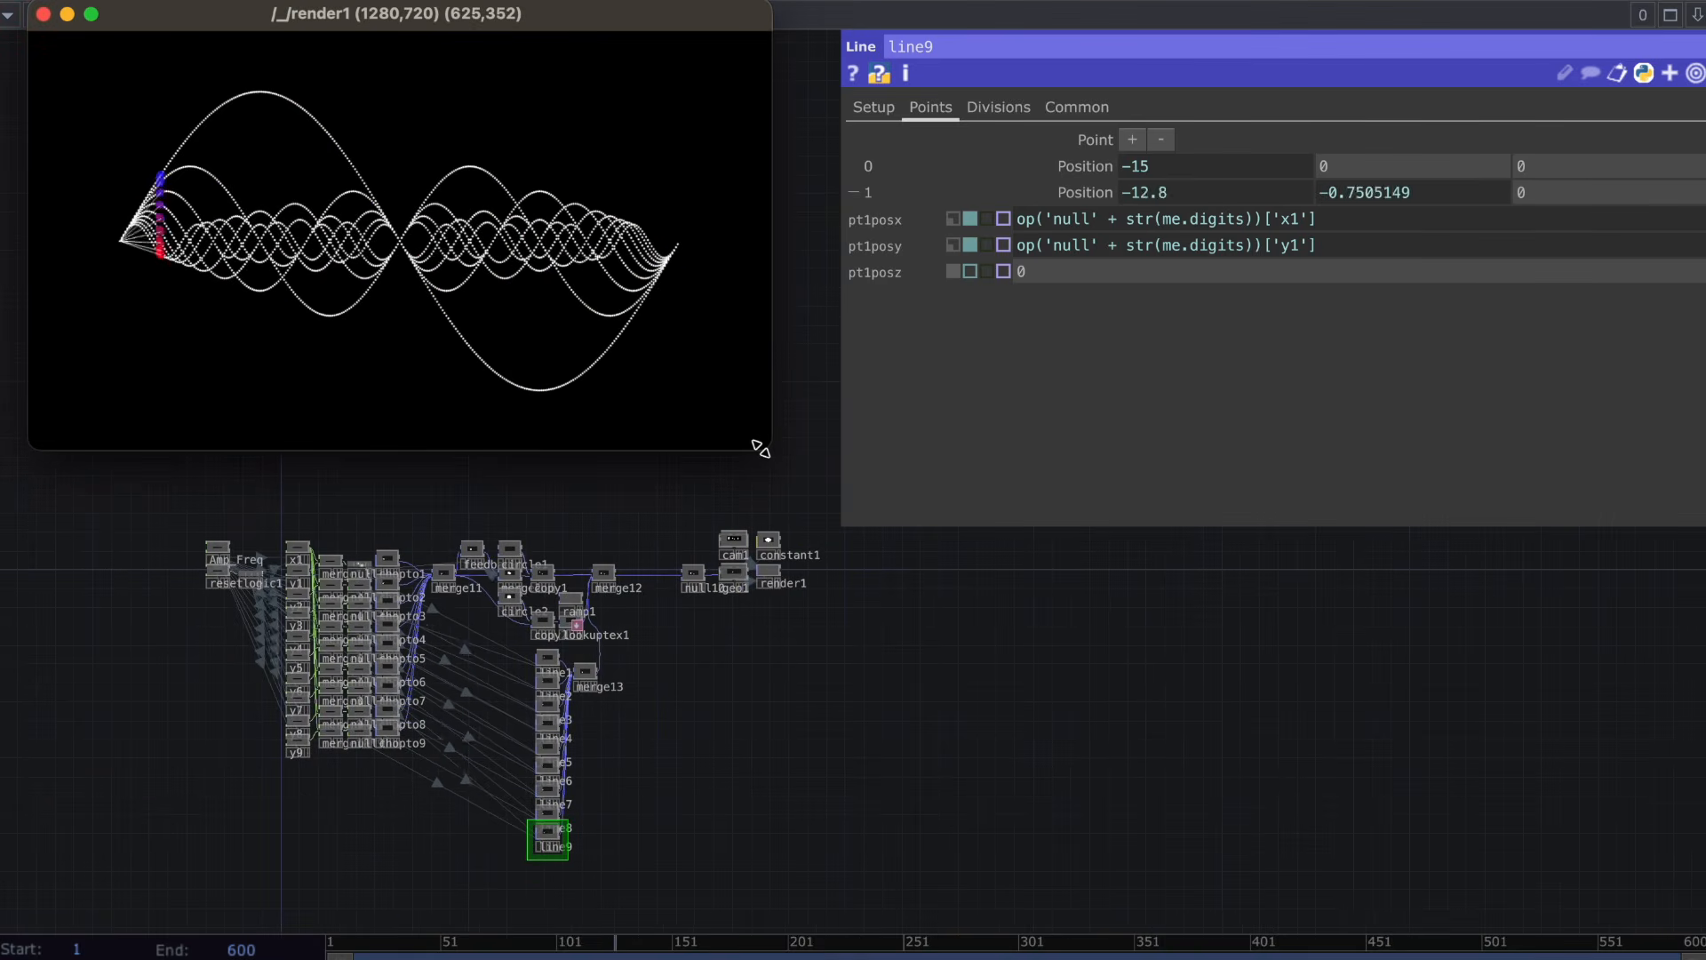
drag(760, 448, 1598, 914)
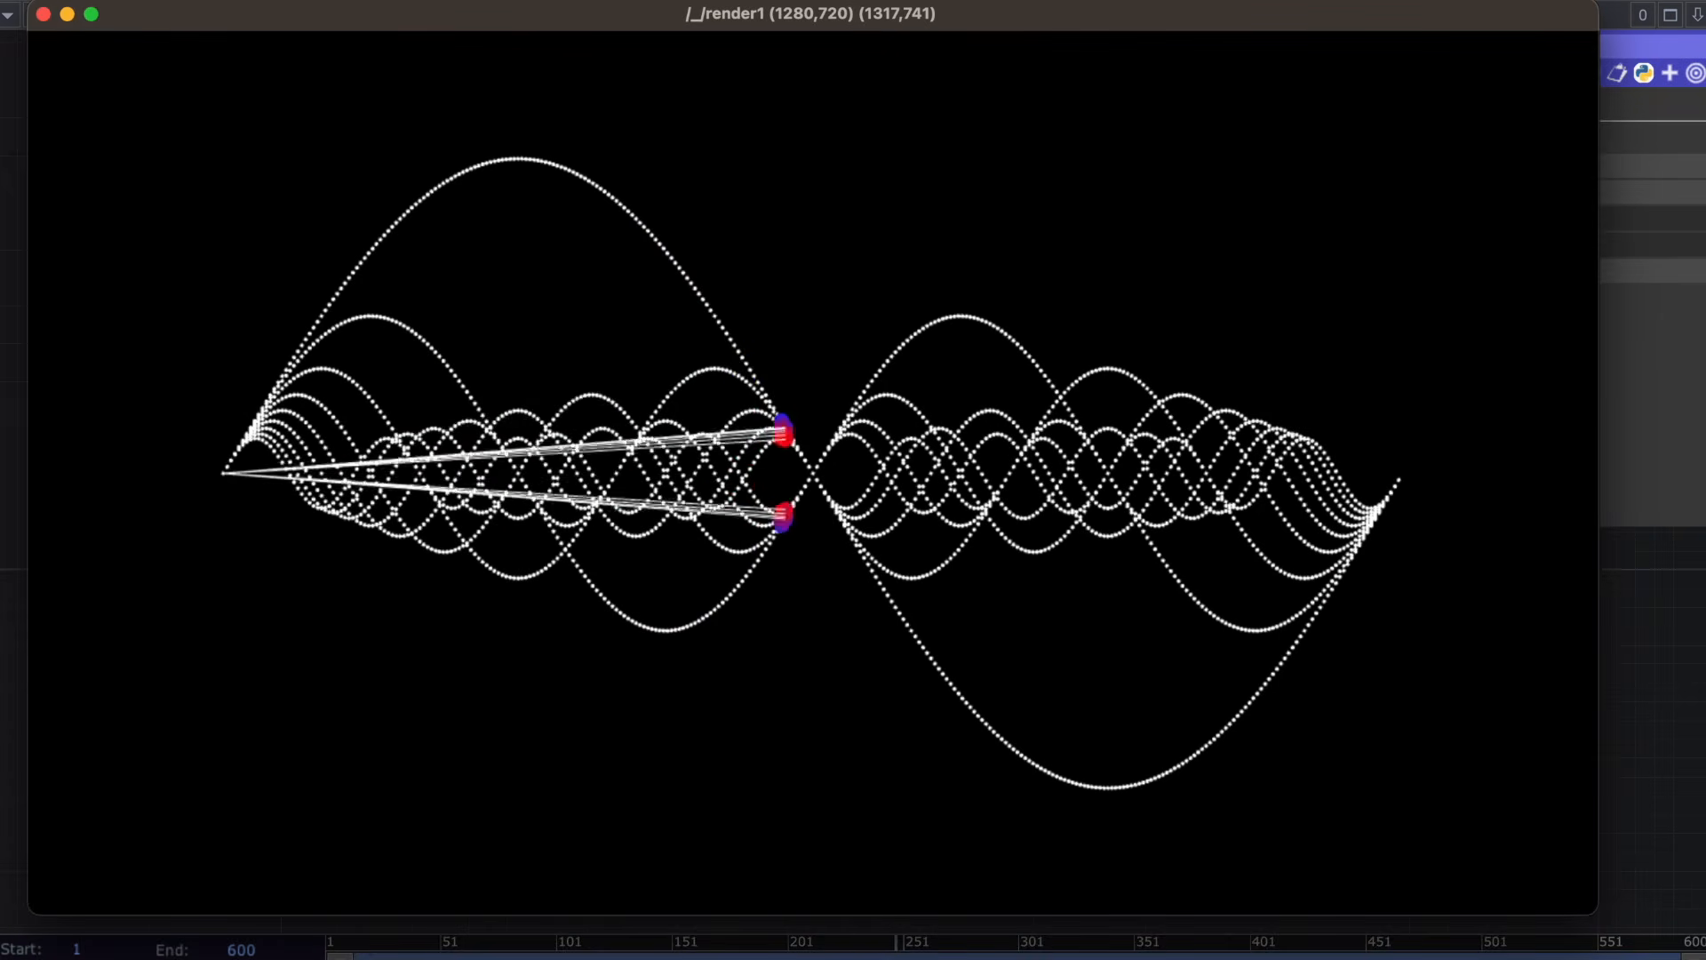